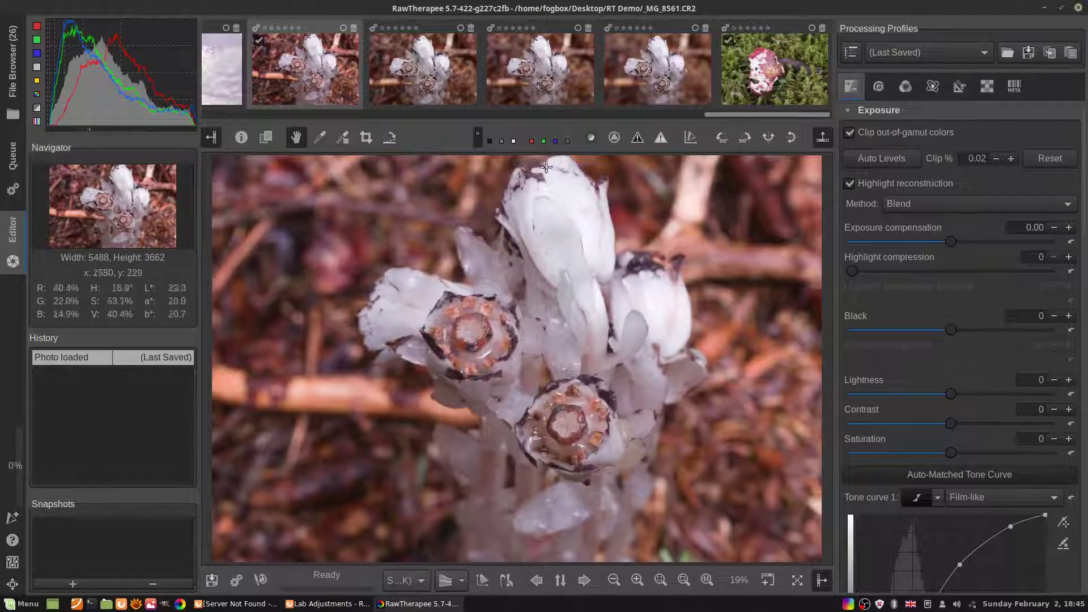
# Step: View the RT Demo folder's thumbnails in the file browser and return to the open flower photo in the editor
pyautogui.click(16, 72)
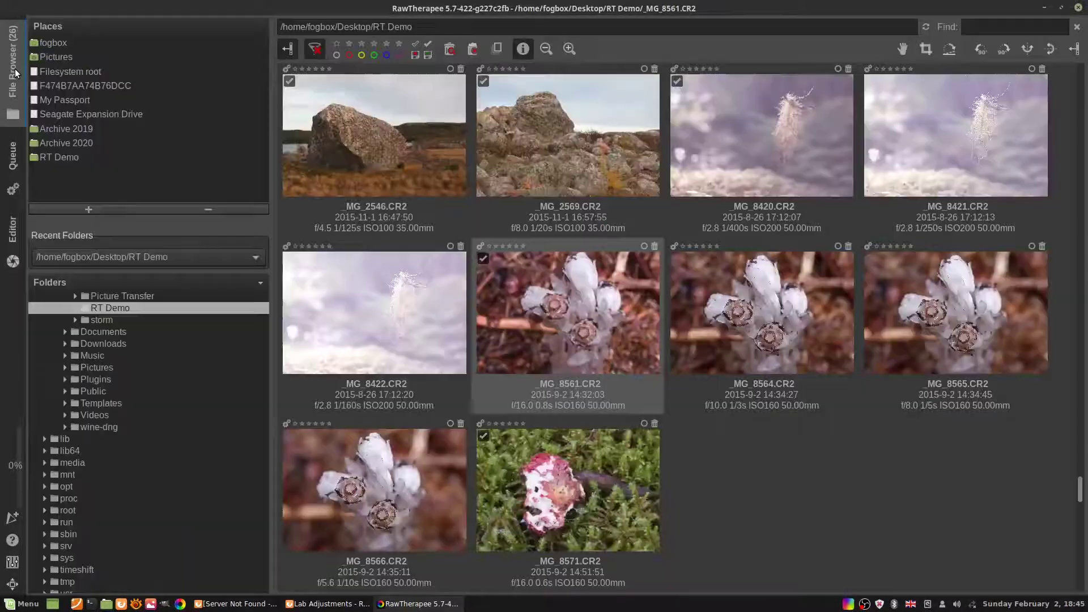
pyautogui.click(9, 242)
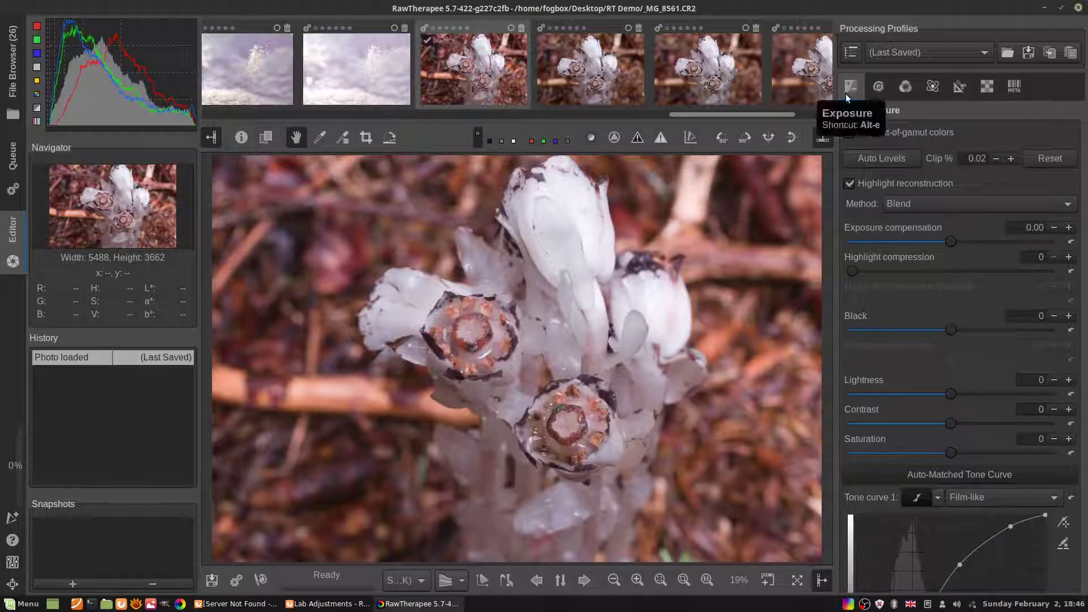
# Step: Examine the white flower photo's centre and seed heads up close, and fit the whole image back into the view
pyautogui.scroll(5, 537, 367)
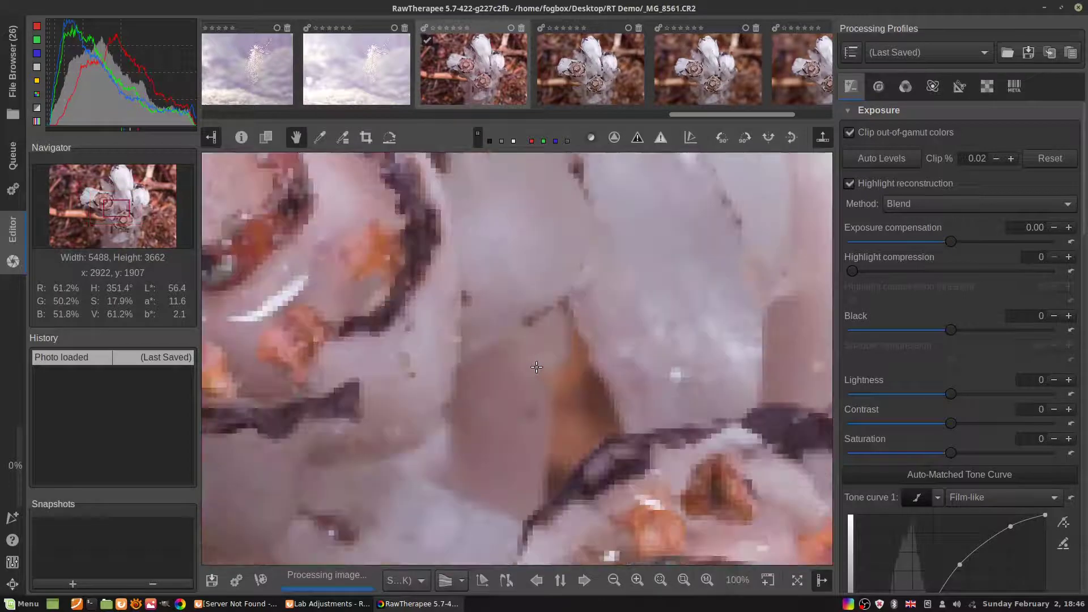
pyautogui.scroll(-5, 536, 367)
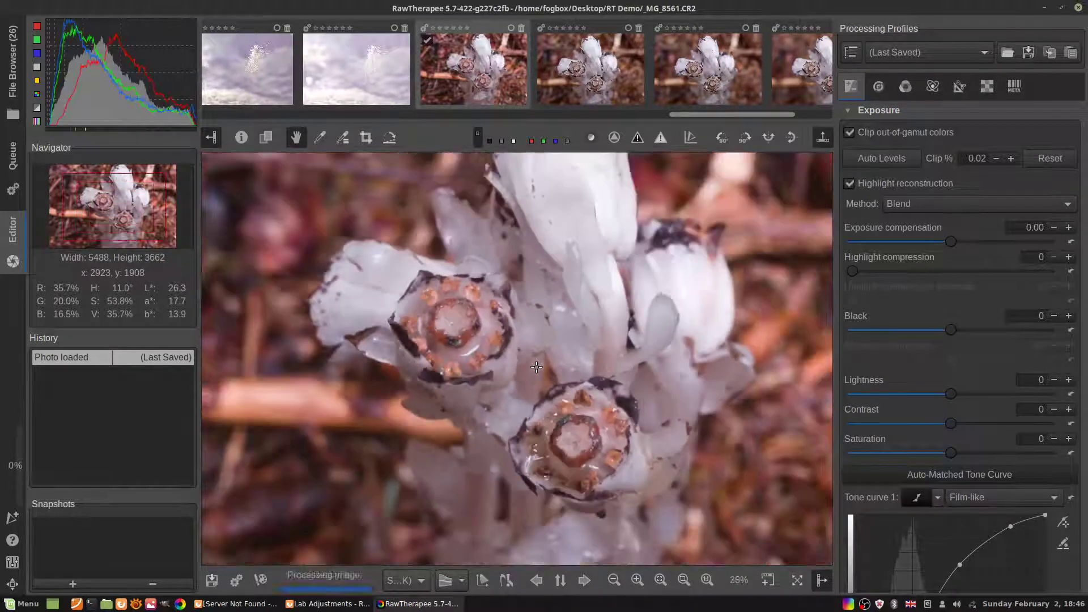
pyautogui.scroll(-1, 536, 367)
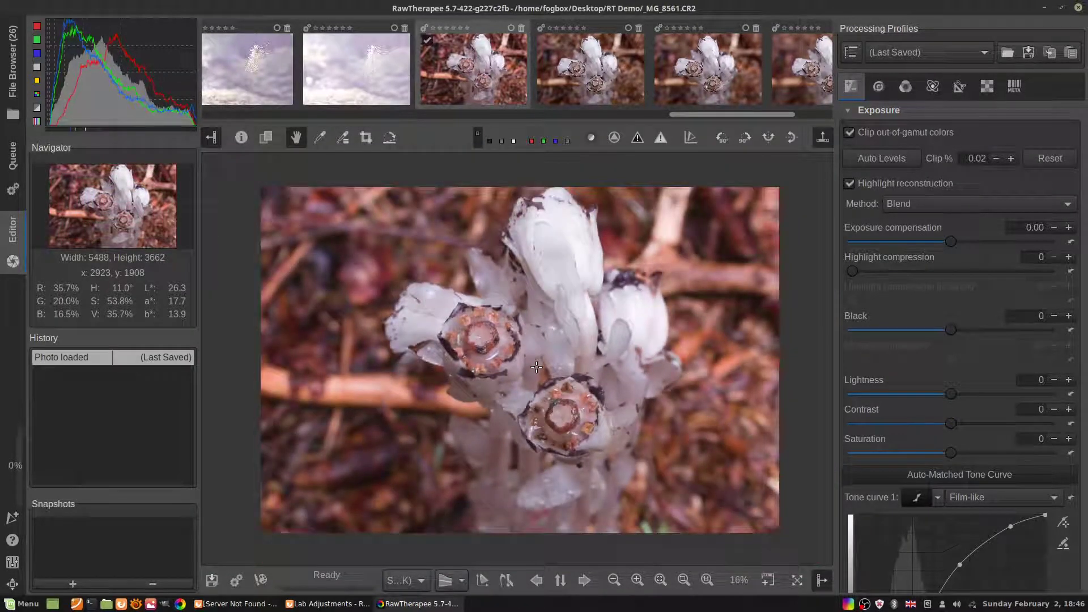
pyautogui.scroll(1, 537, 367)
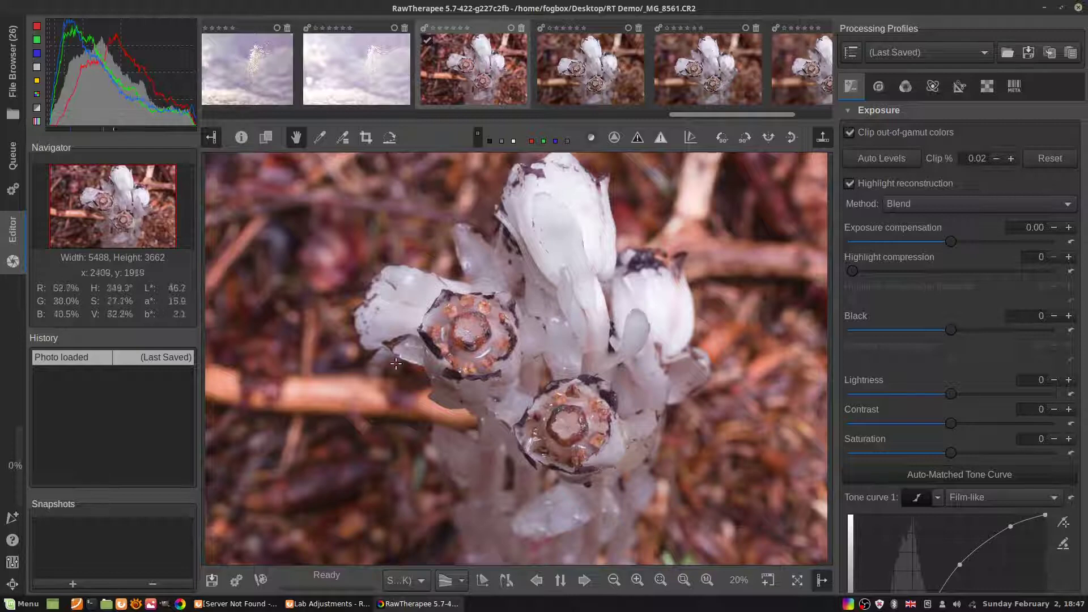
pyautogui.scroll(-1, 445, 351)
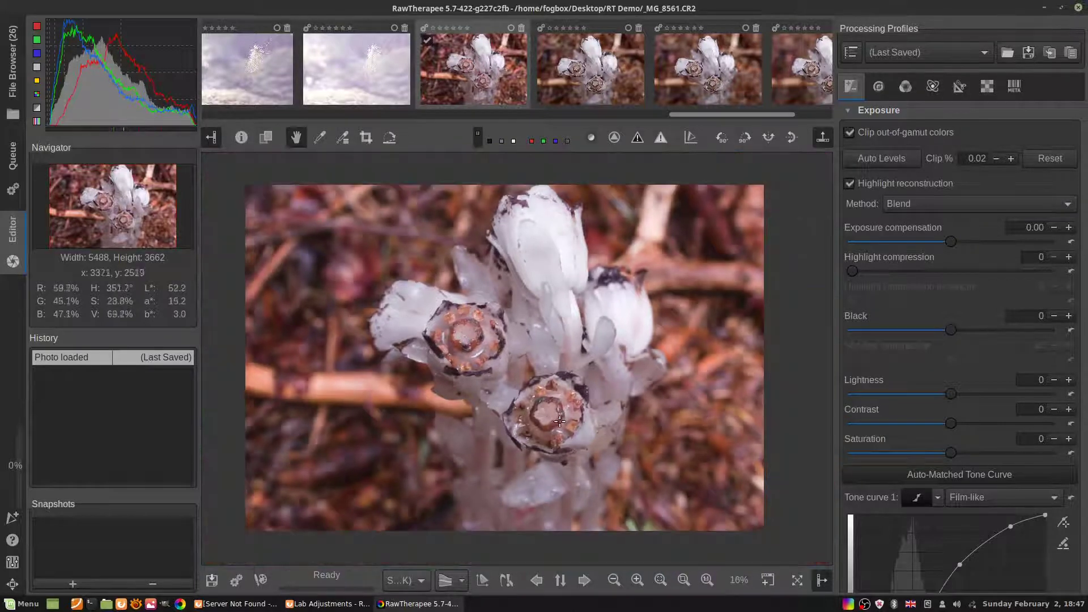
pyautogui.scroll(4, 559, 421)
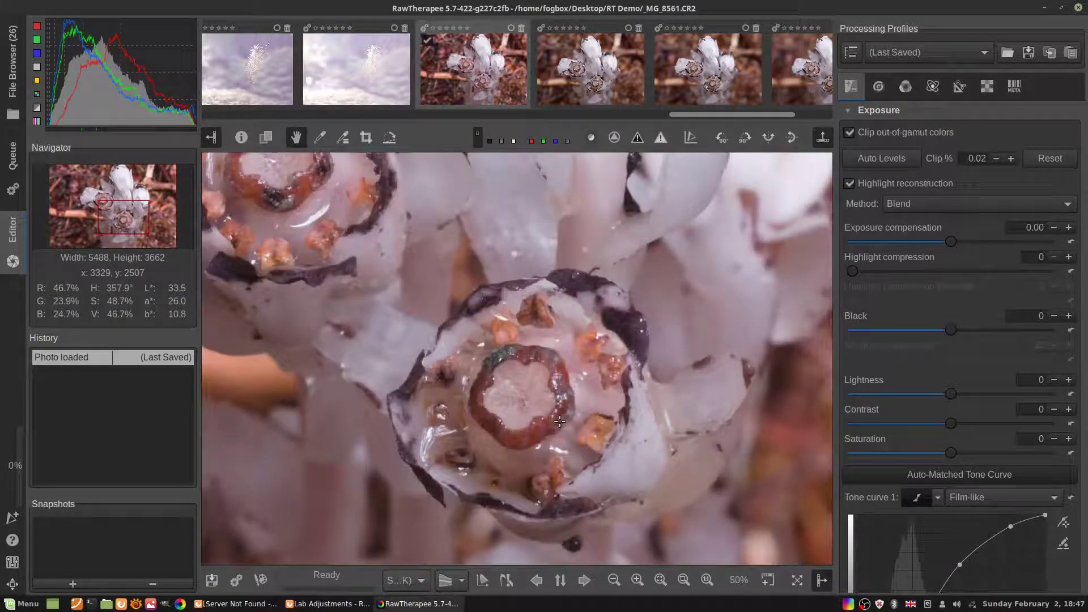
pyautogui.scroll(-3, 560, 421)
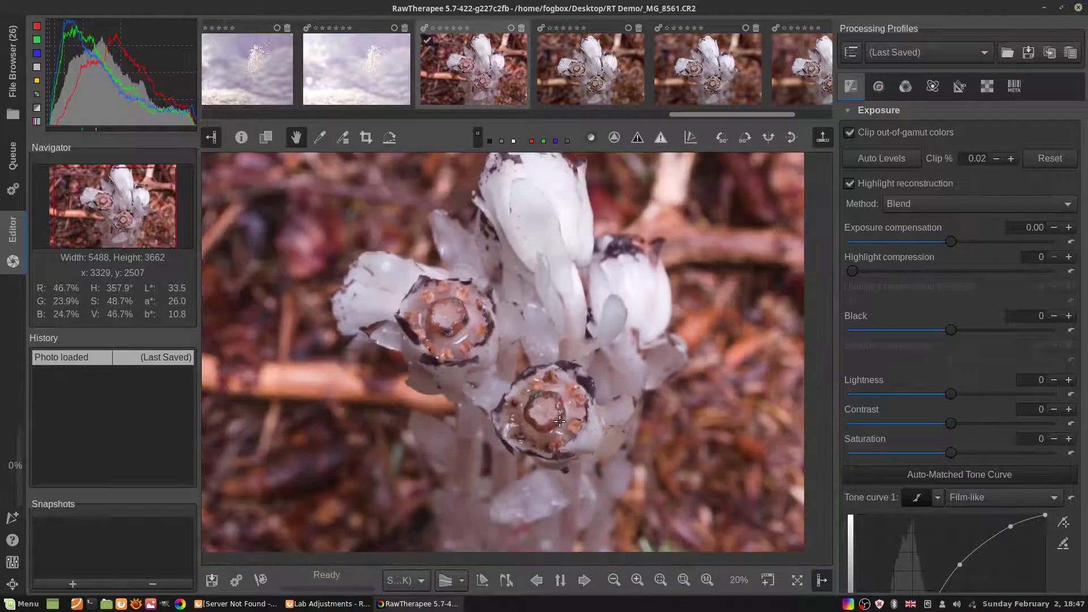
pyautogui.click(683, 579)
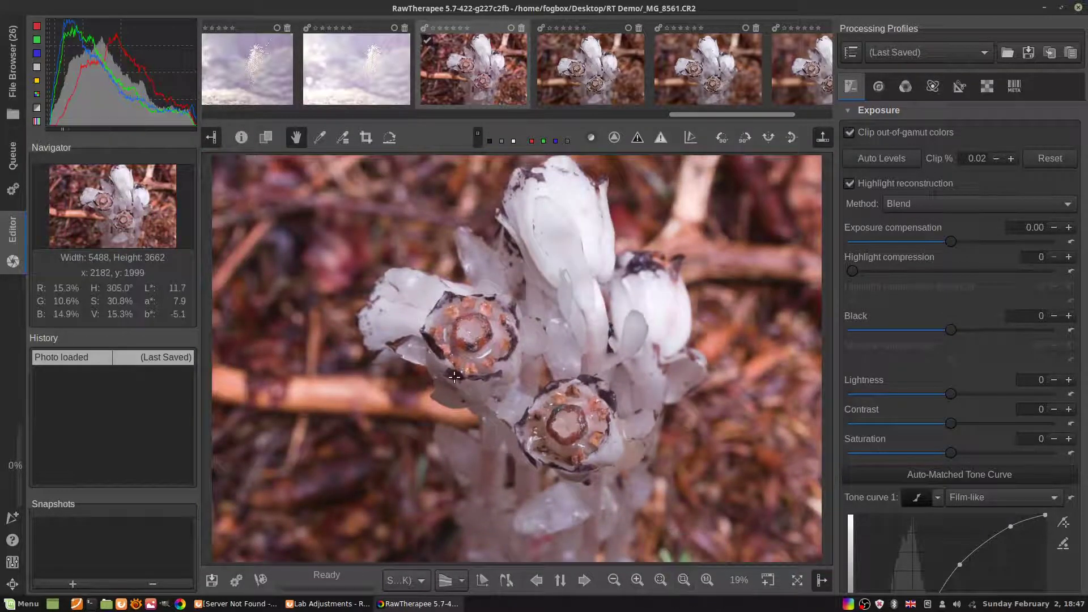
pyautogui.scroll(6, 469, 338)
pyautogui.scroll(-6, 469, 338)
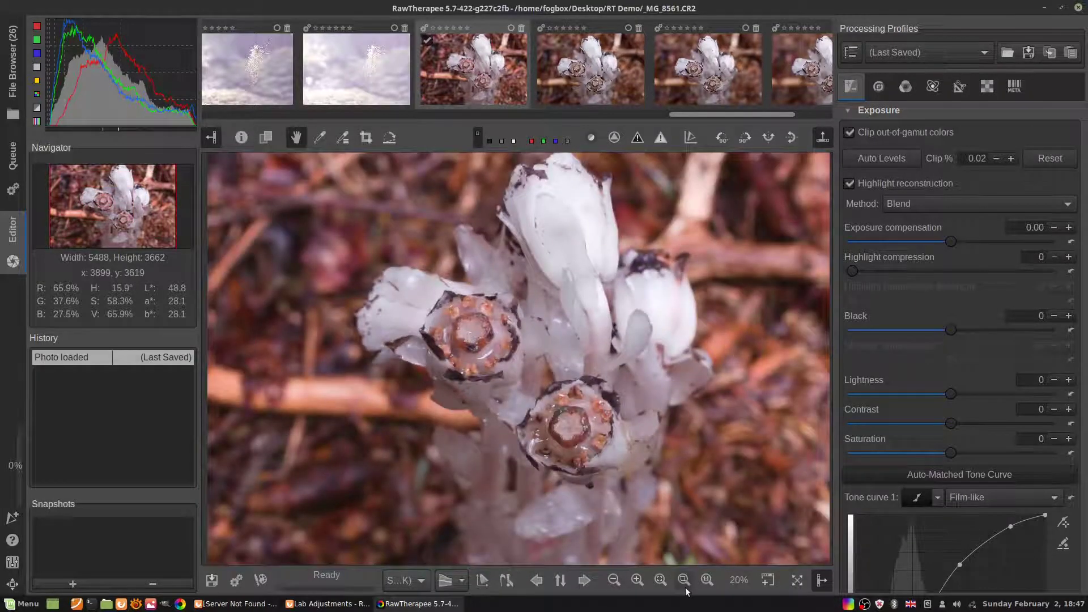
pyautogui.click(683, 579)
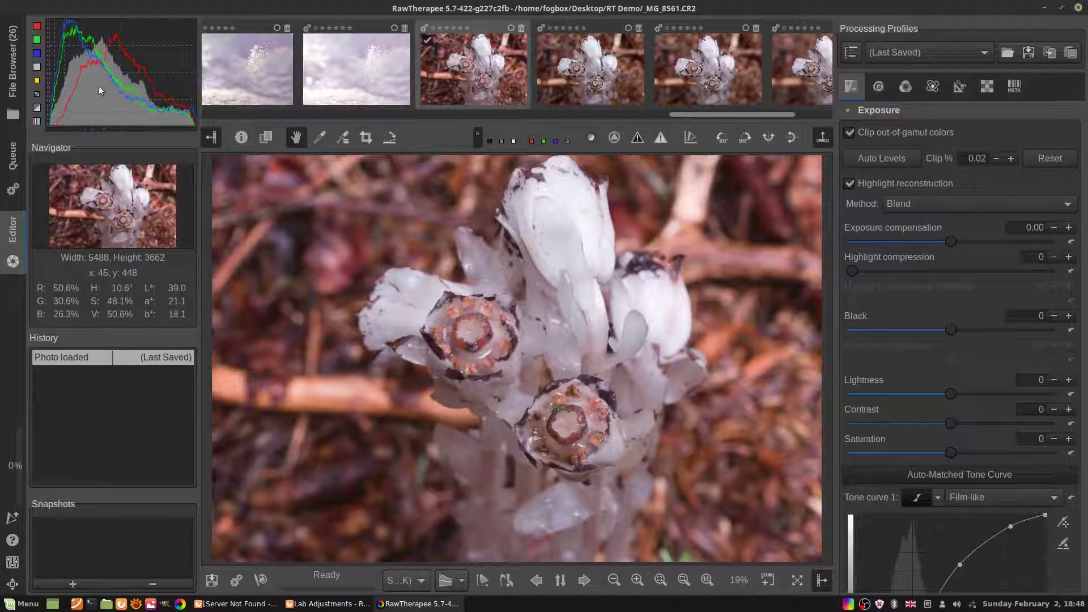
pyautogui.click(36, 125)
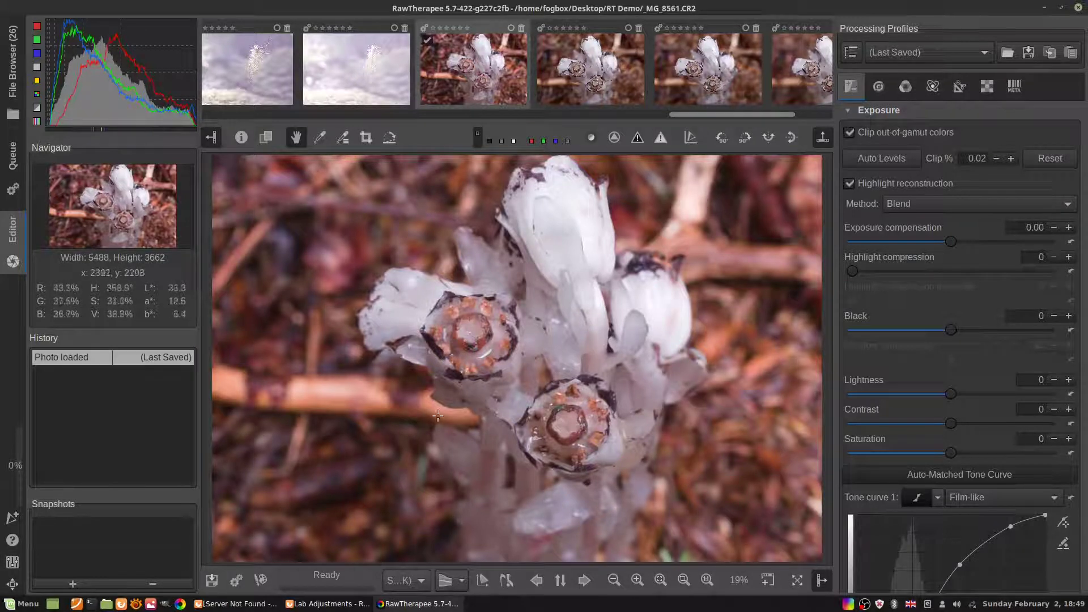
# Step: Set the editor layout preference to Multiple Editor Tabs Mode and restart RawTherapee to apply it
pyautogui.click(14, 564)
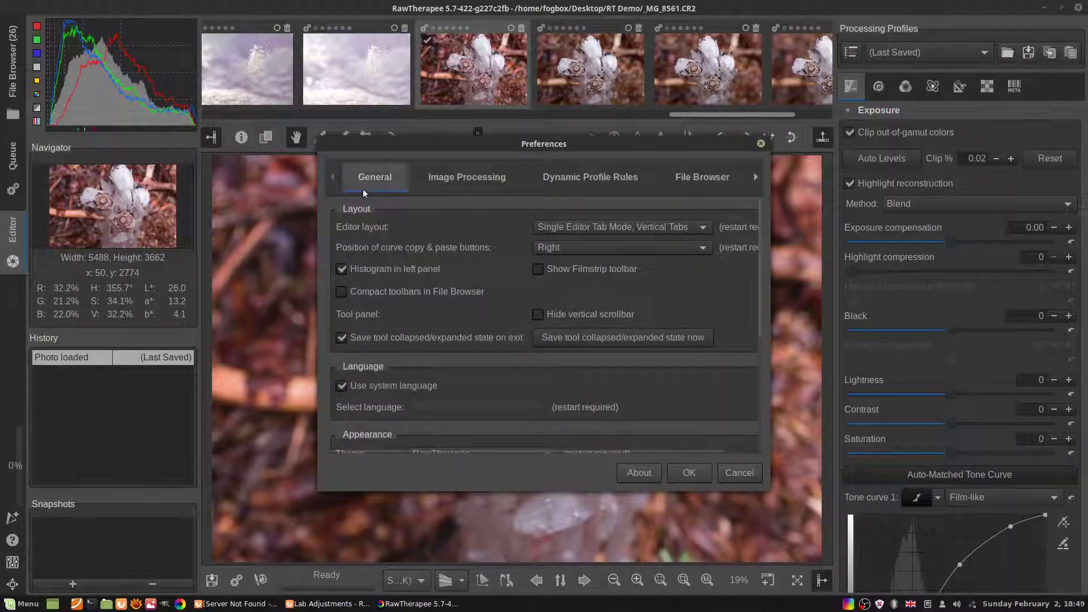
pyautogui.moveTo(474, 143); pyautogui.dragTo(508, 153)
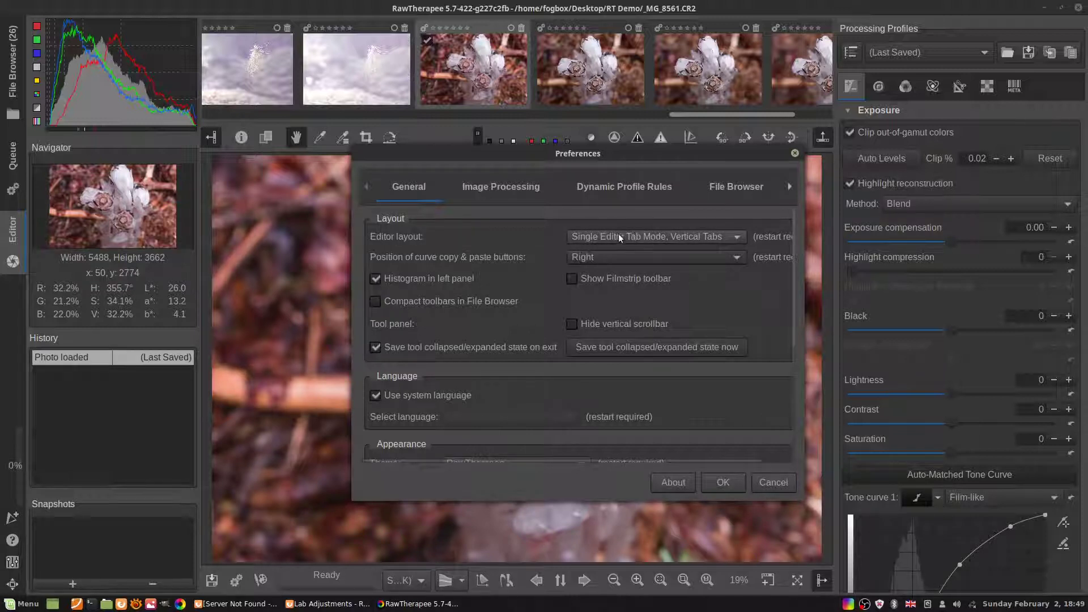
pyautogui.click(737, 239)
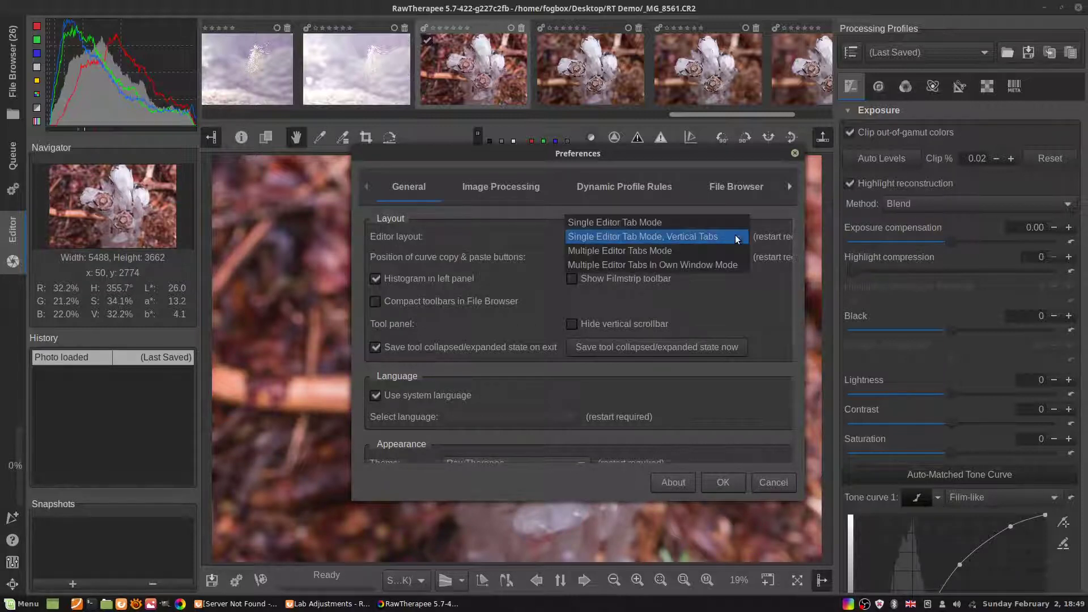
pyautogui.click(710, 251)
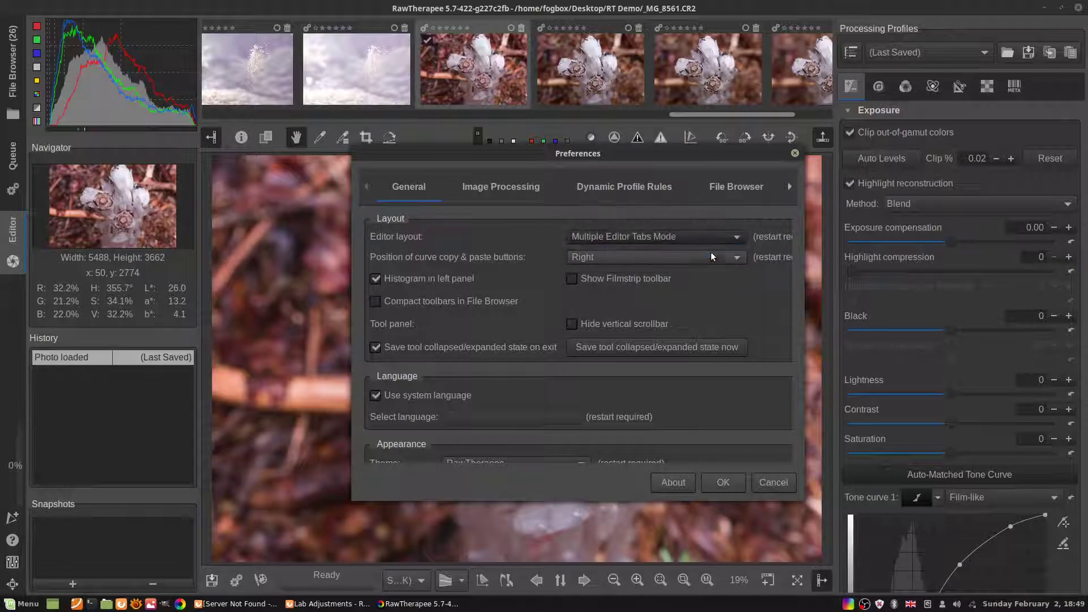
pyautogui.click(720, 482)
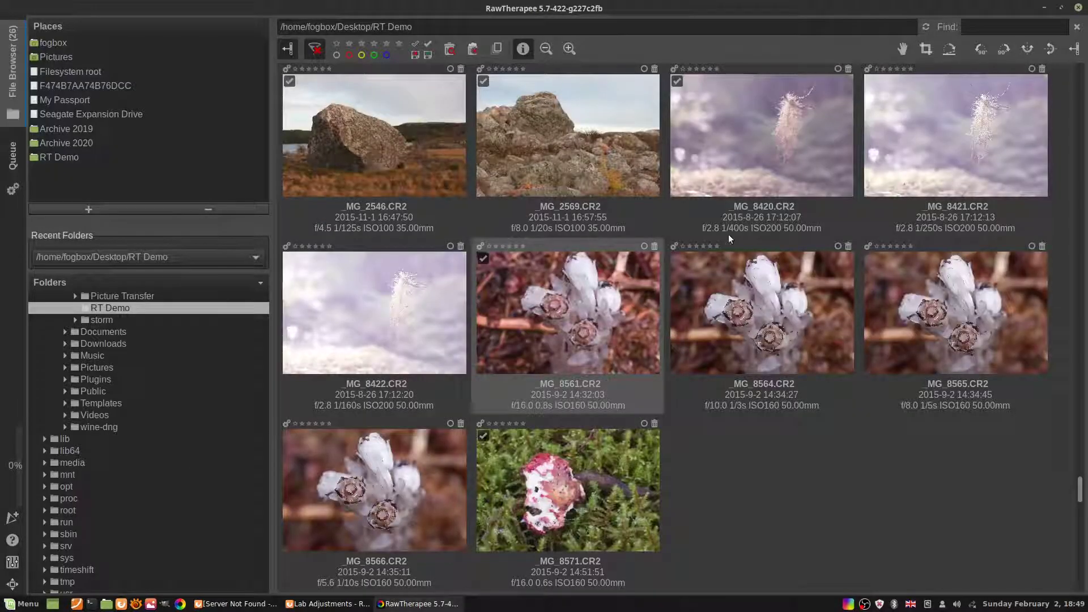
pyautogui.click(1079, 8)
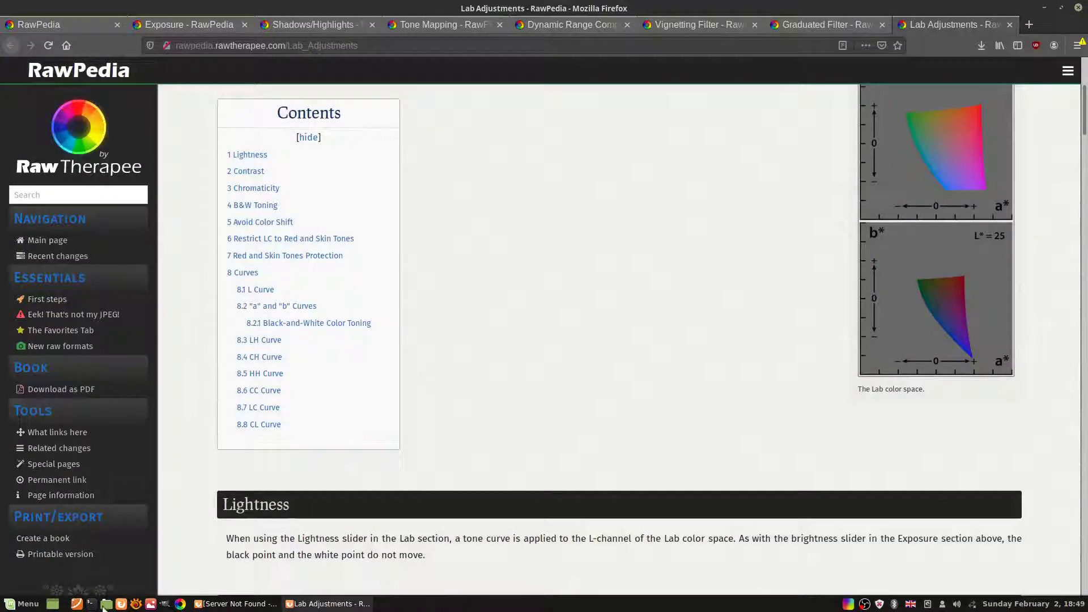
pyautogui.click(179, 606)
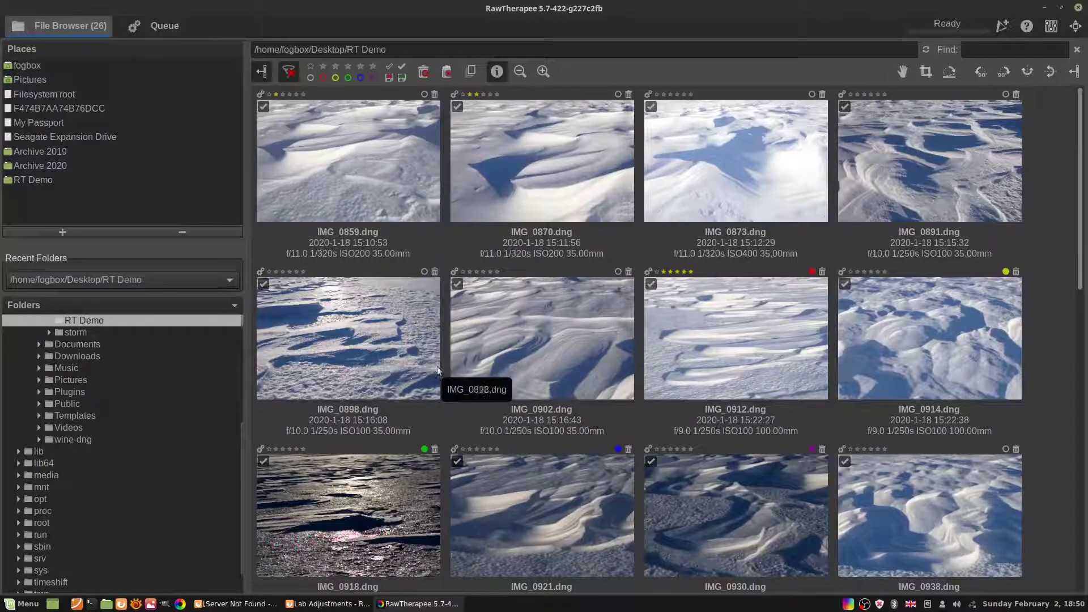
# Step: Open the red and white mushroom photo _MG_8571.CR2 from the RT Demo folder for editing
pyautogui.scroll(-10, 566, 335)
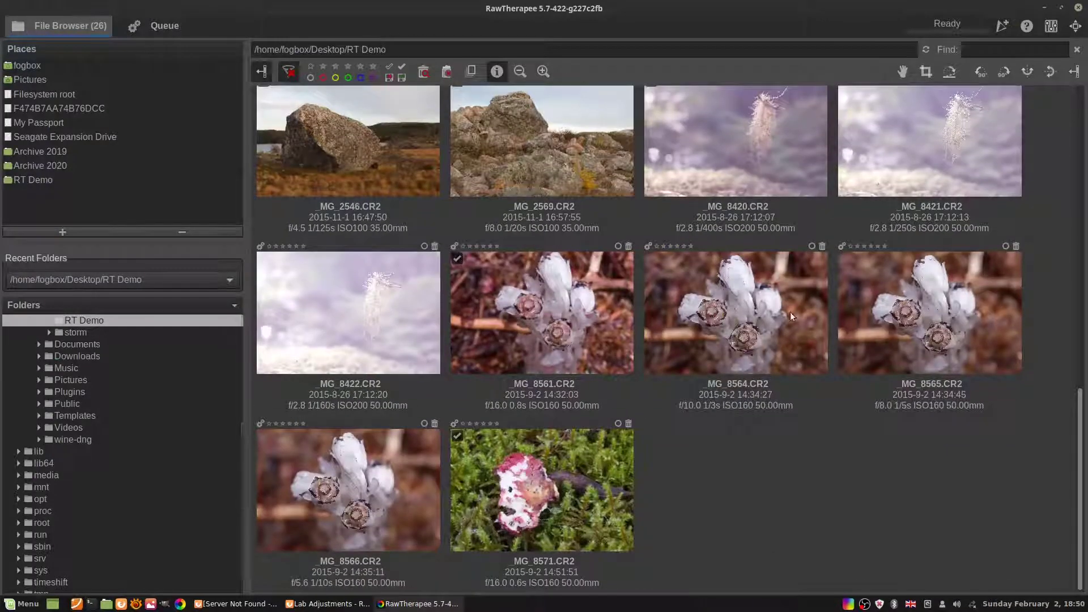
pyautogui.doubleClick(528, 495)
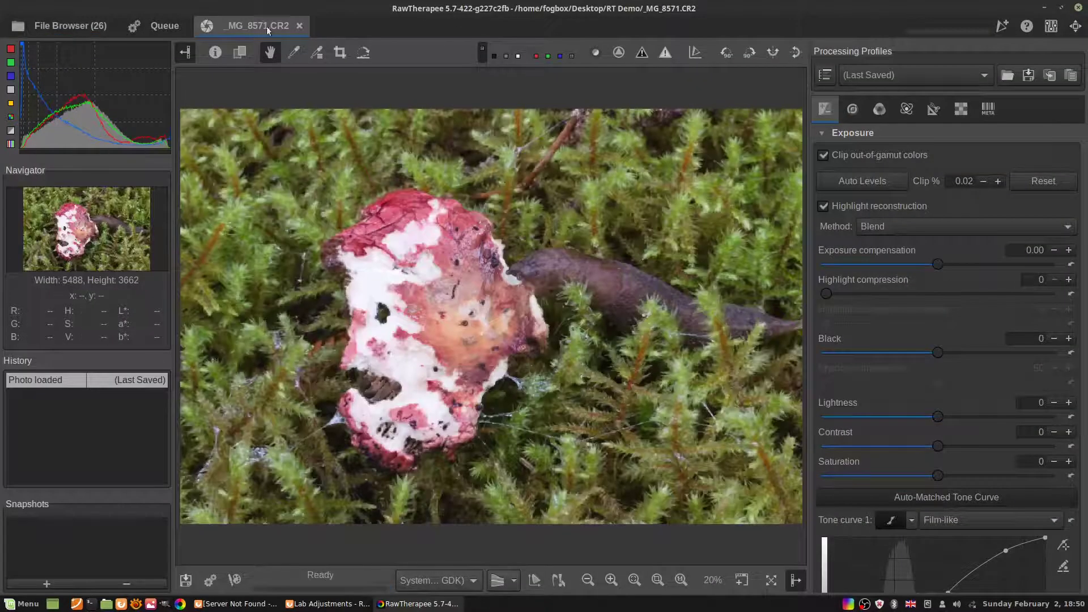
# Step: Open the flower photo _MG_8566.CR2 in a second editor tab and close that tab again
pyautogui.click(76, 26)
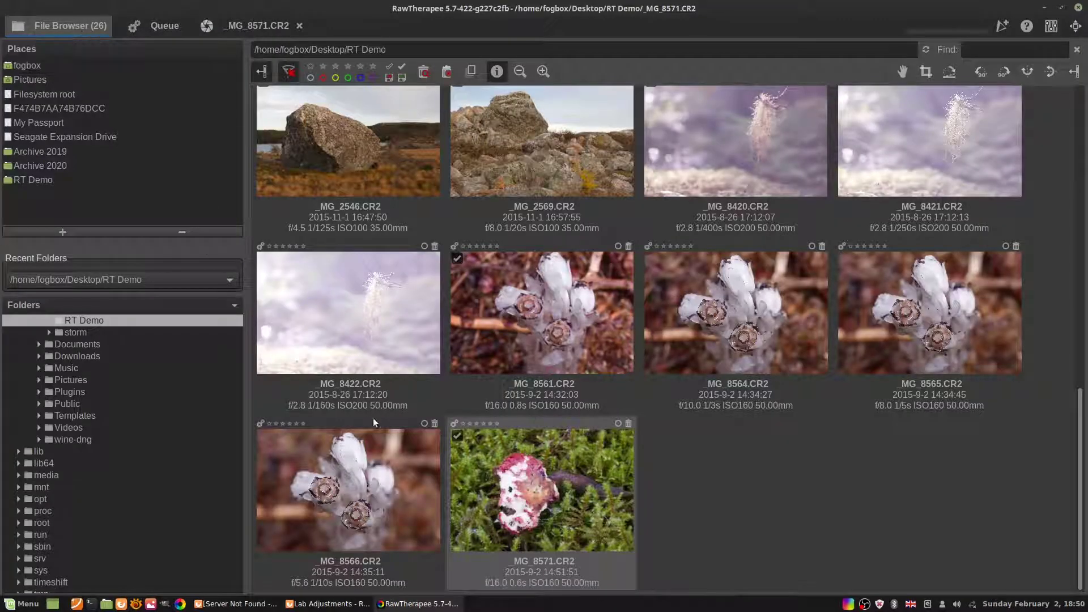
pyautogui.doubleClick(369, 510)
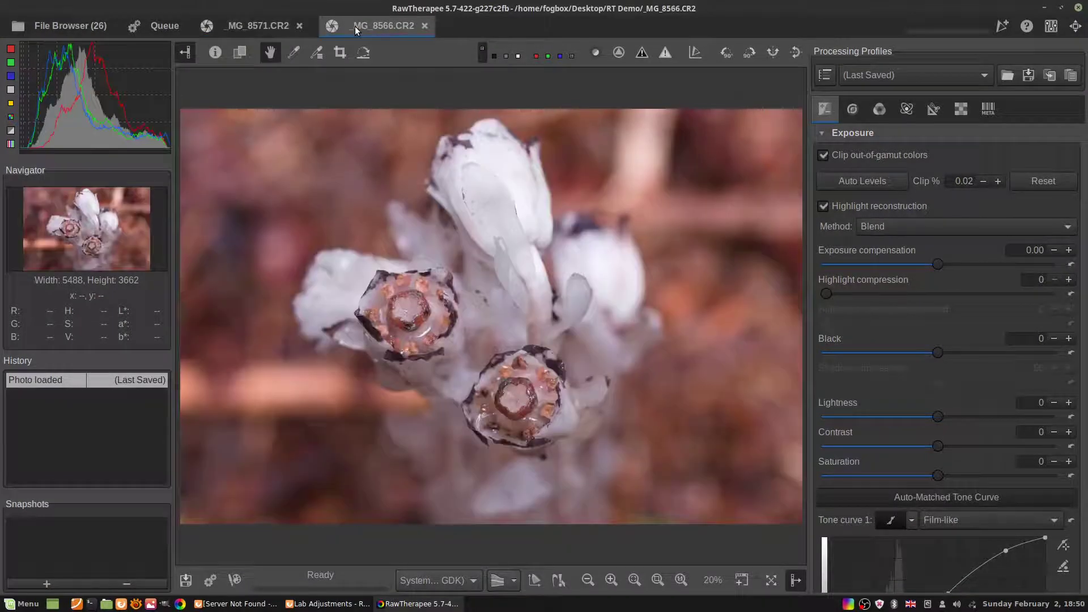
pyautogui.click(424, 26)
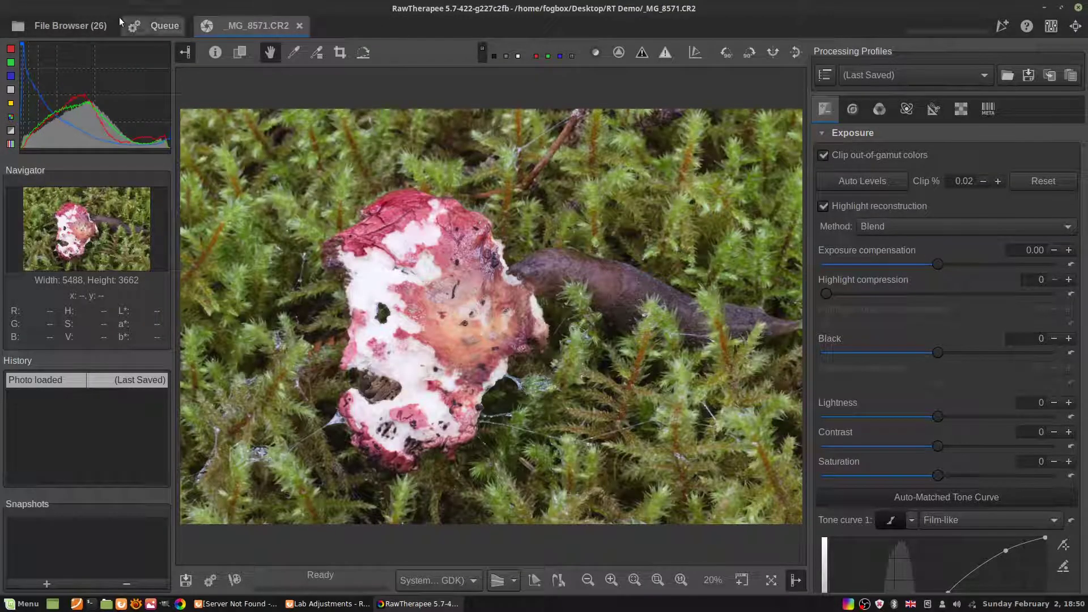
# Step: Look through the RT Demo thumbnails in the file browser and return to the open _MG_8571.CR2 photo
pyautogui.click(51, 25)
pyautogui.scroll(5, 695, 447)
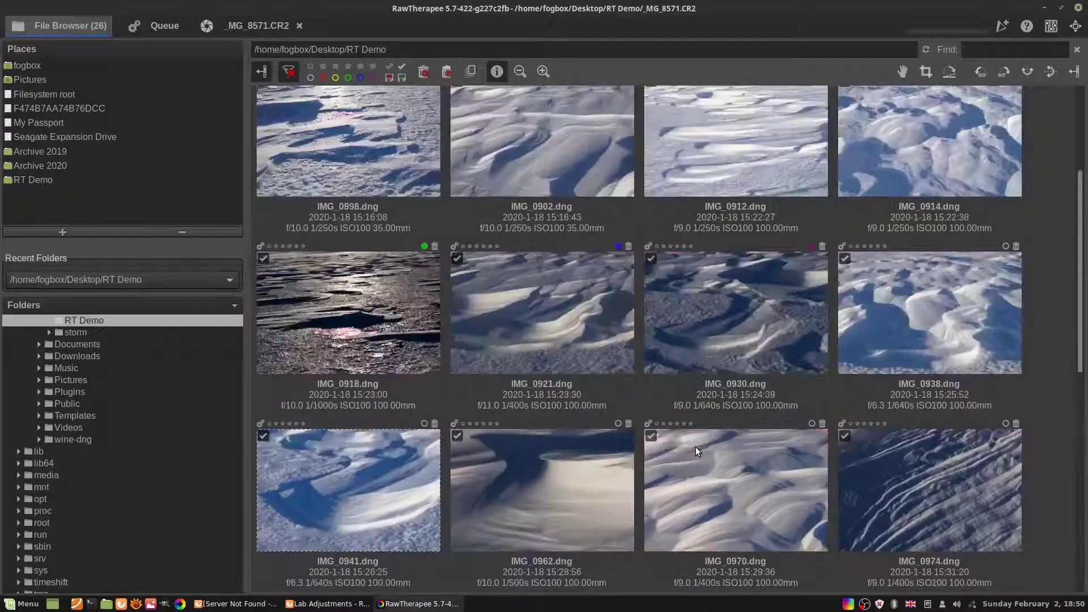
pyautogui.scroll(-5, 695, 447)
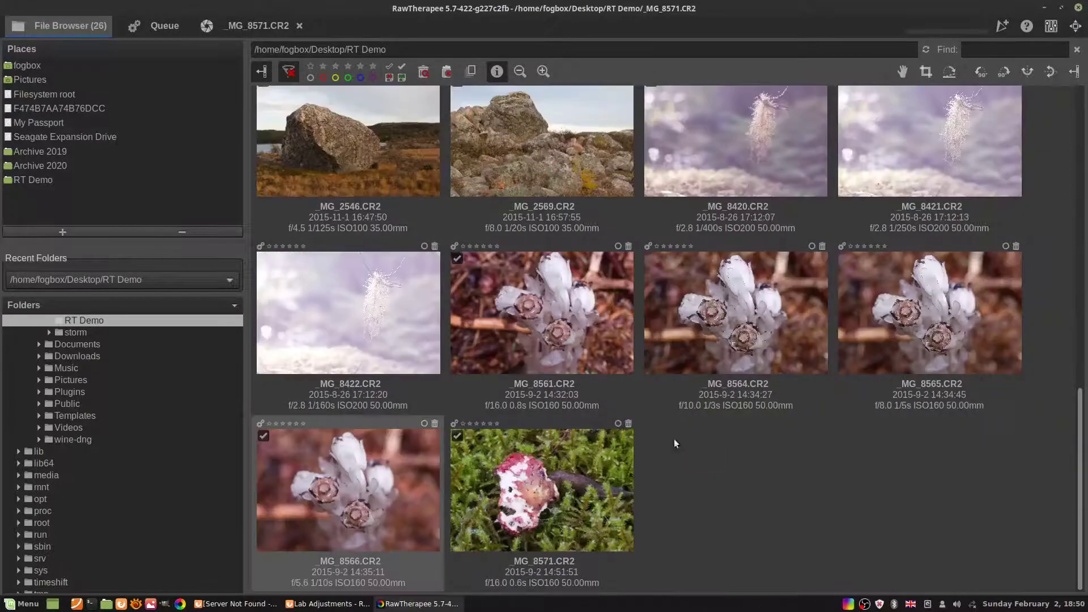
pyautogui.click(220, 17)
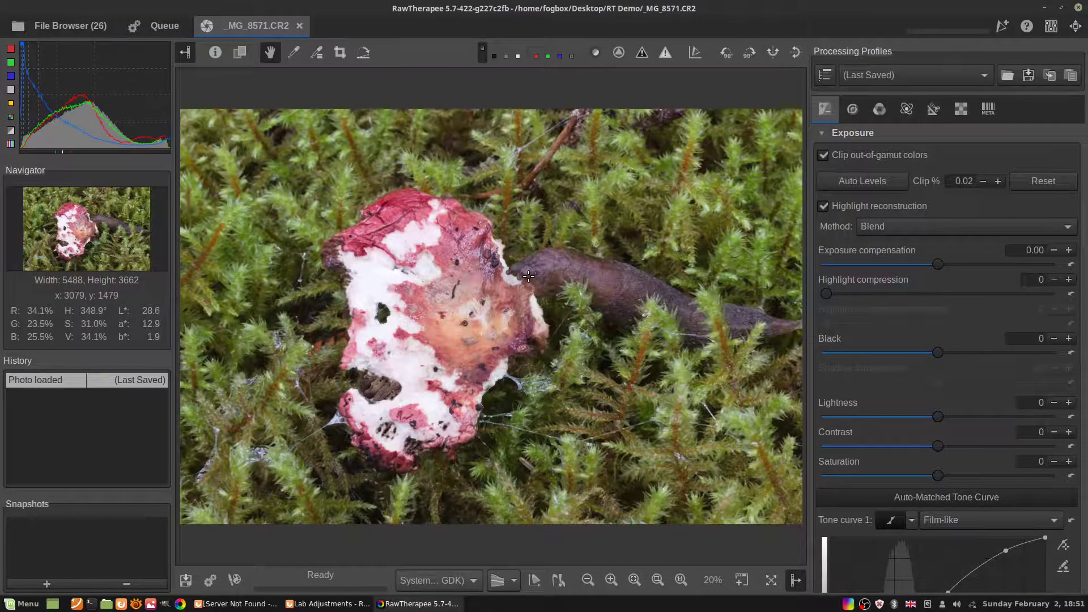
# Step: Turn on the information overlay for the mushroom photo and inspect the slug at its edge up close
pyautogui.scroll(5, 529, 276)
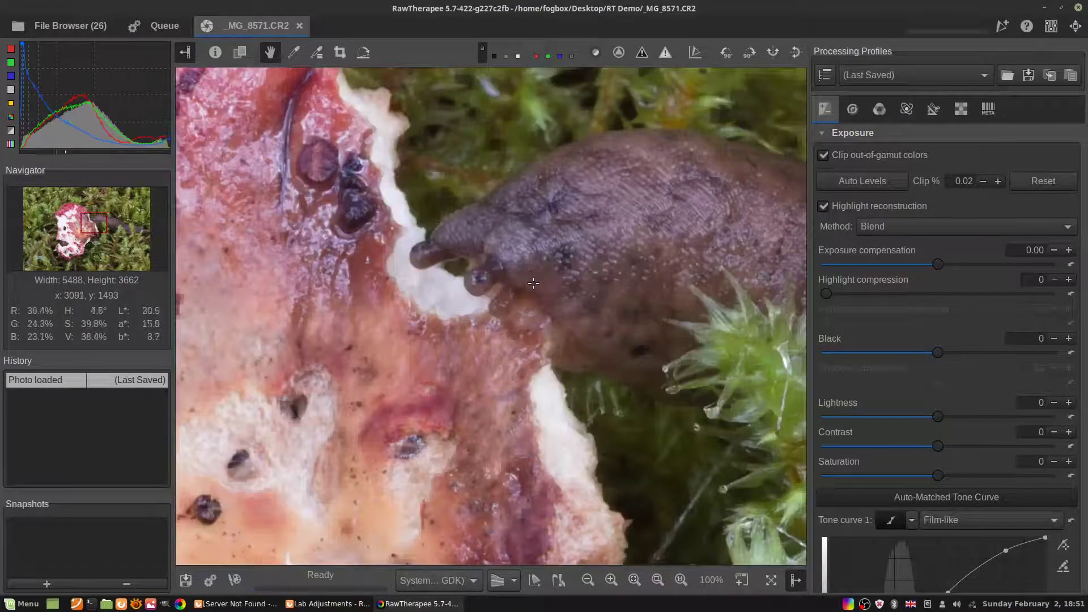
pyautogui.scroll(-4, 533, 284)
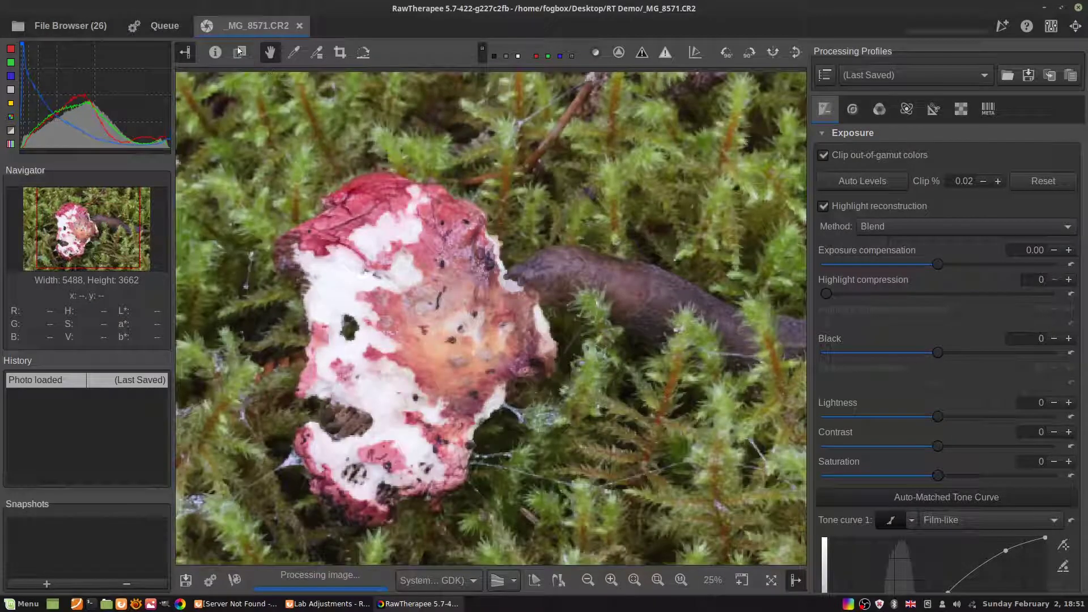
pyautogui.click(216, 52)
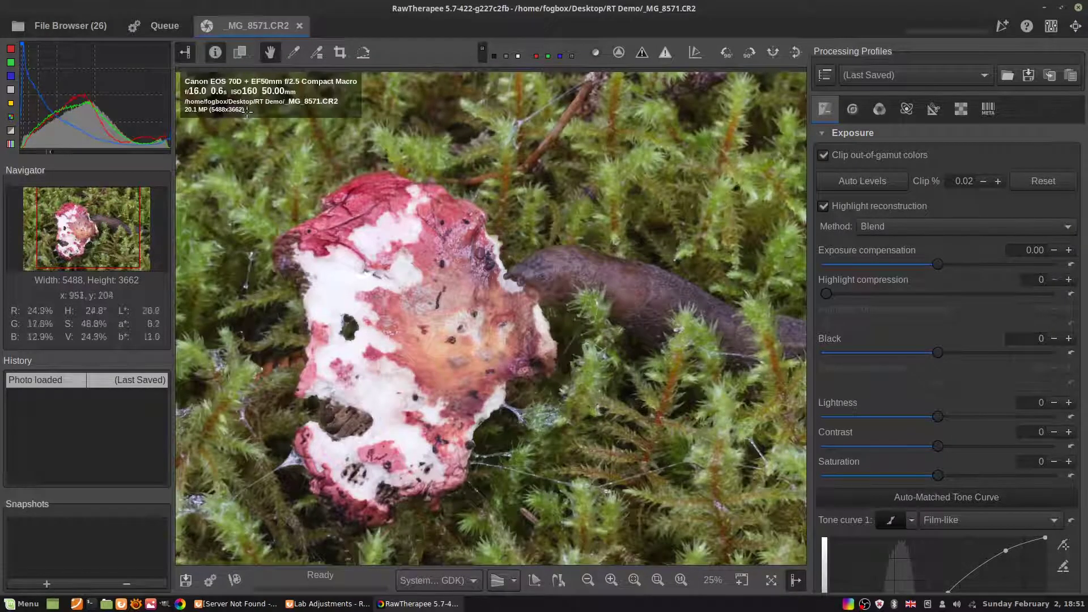
pyautogui.scroll(-1, 449, 251)
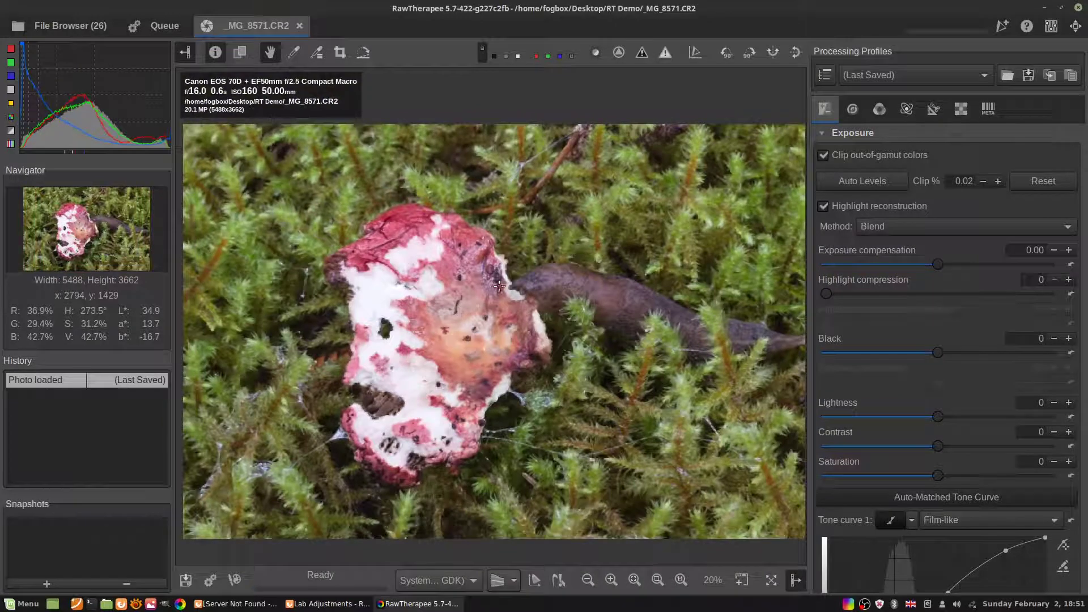
pyautogui.click(659, 581)
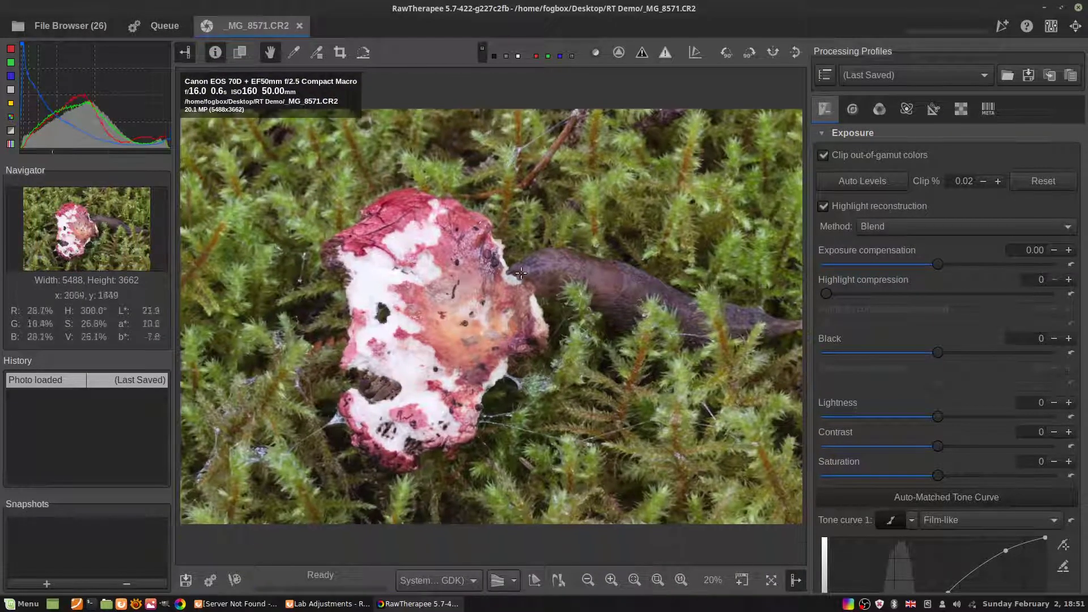
pyautogui.scroll(5, 529, 292)
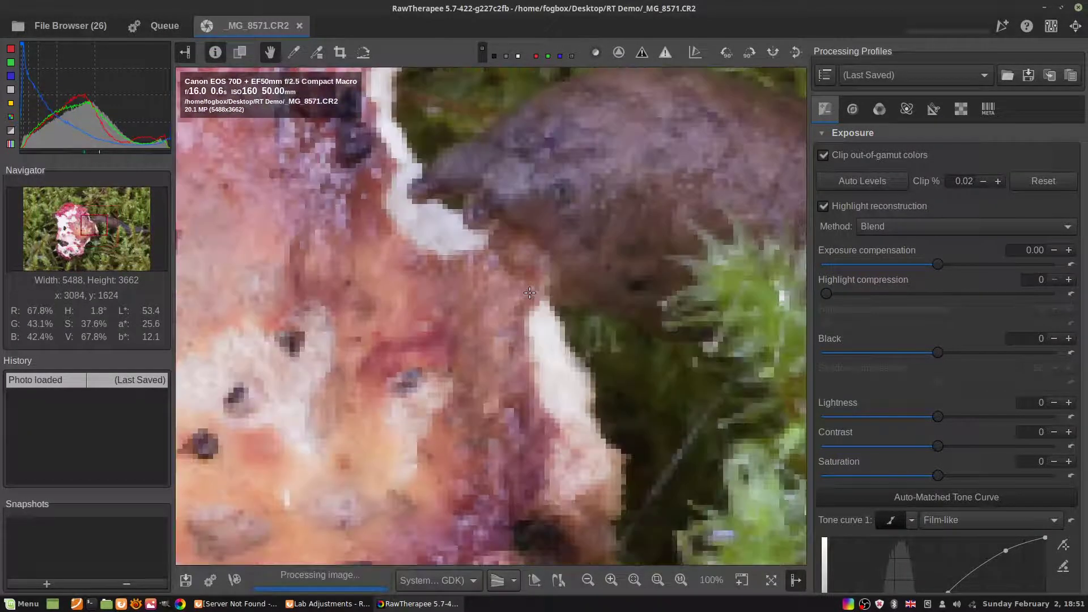
pyautogui.scroll(-5, 529, 292)
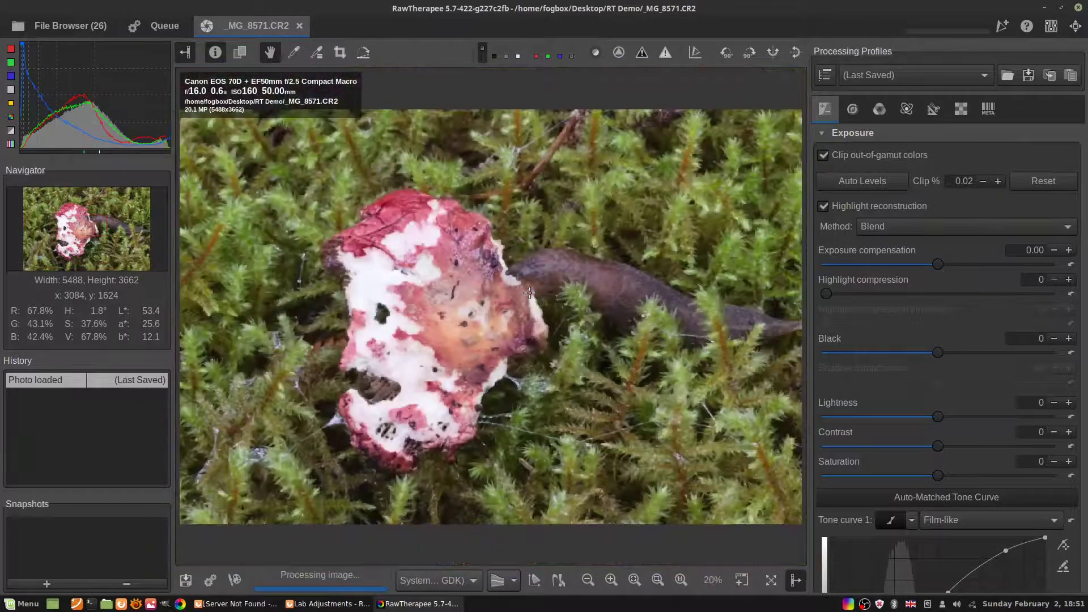
# Step: Preview the clipped areas of the mushroom photo, hide the clipping indication, and inspect the slug's head at 100%
pyautogui.click(641, 53)
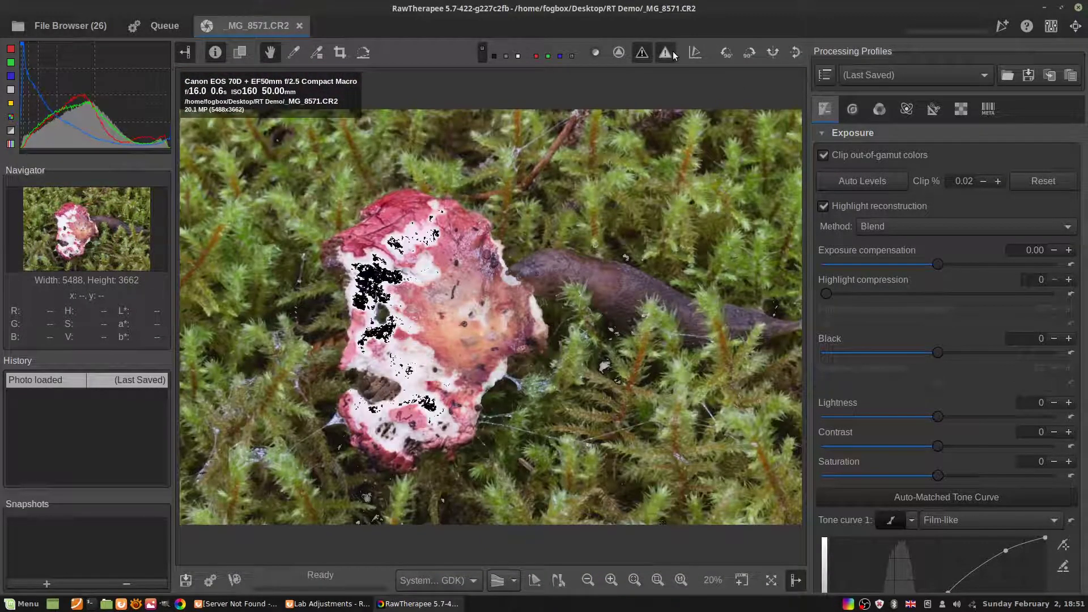
pyautogui.click(641, 50)
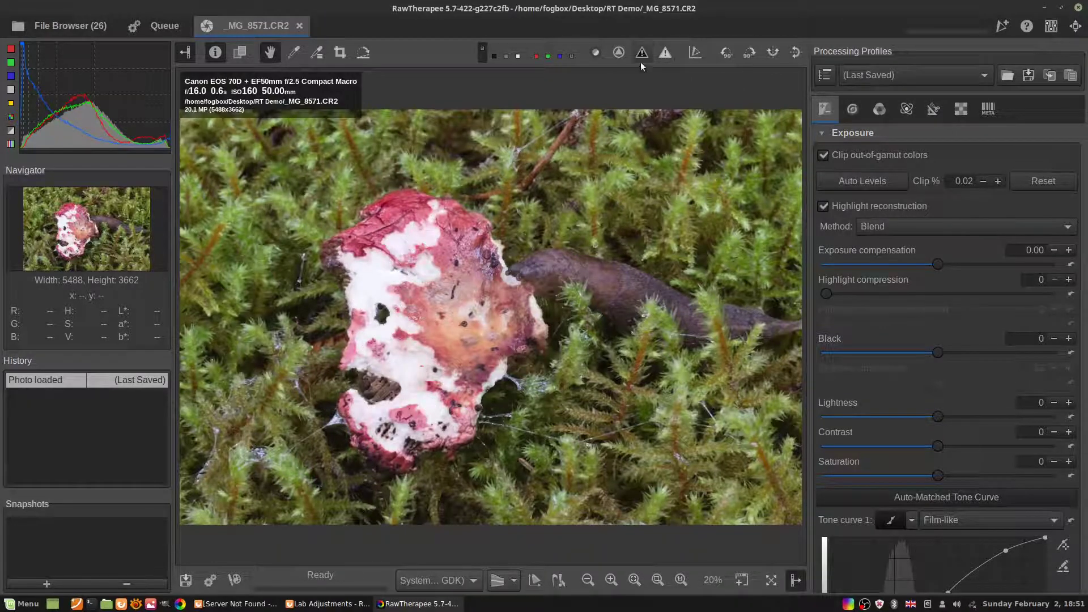
pyautogui.click(659, 579)
pyautogui.doubleClick(528, 281)
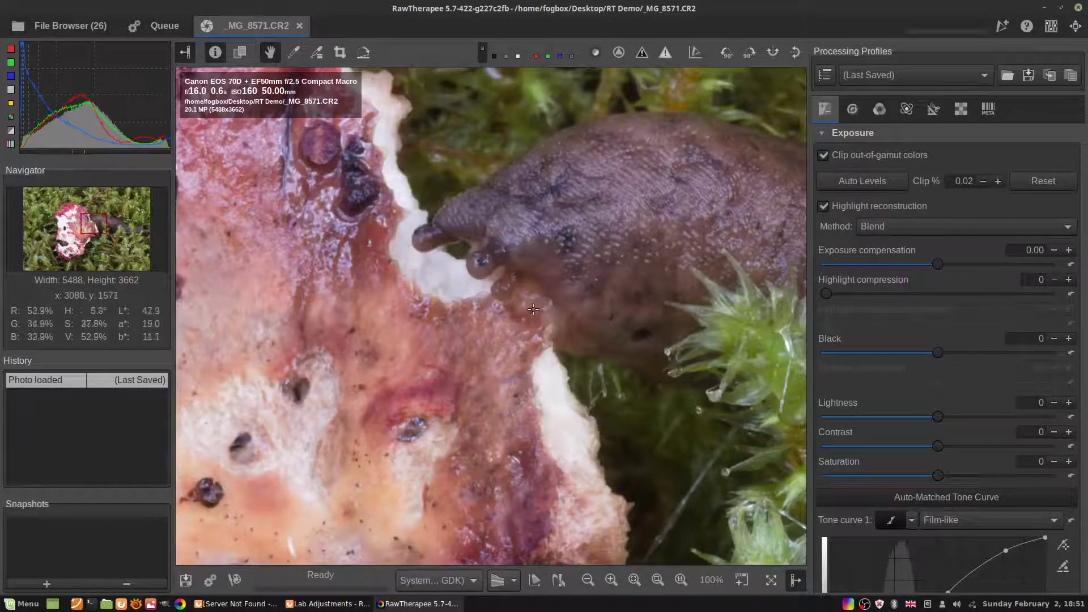
pyautogui.click(658, 580)
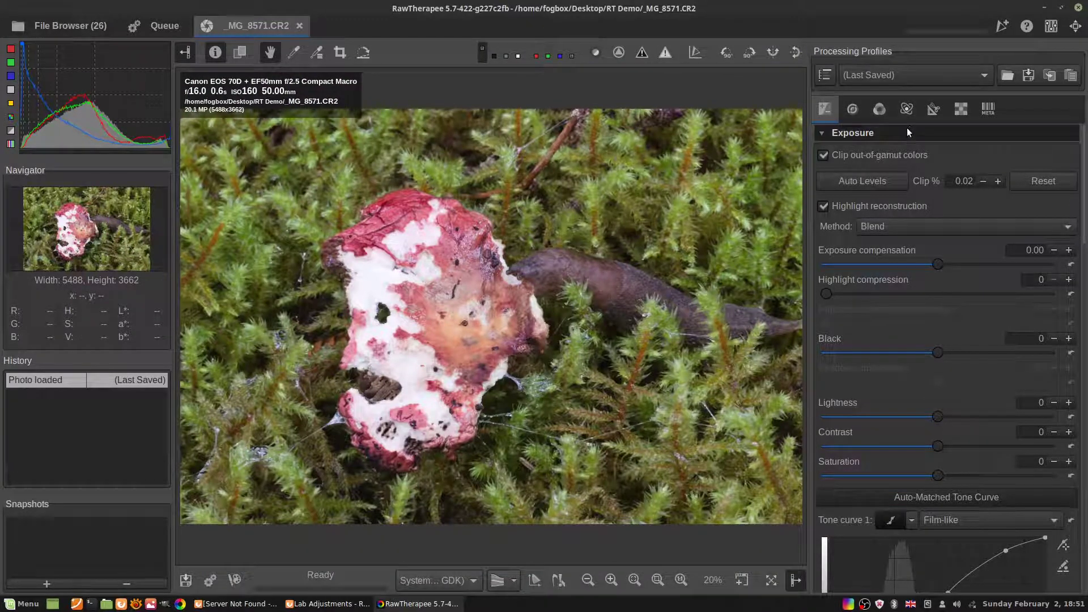
# Step: Try Auto Levels on the photo and compare it with the originally loaded state through the edit history
pyautogui.click(866, 181)
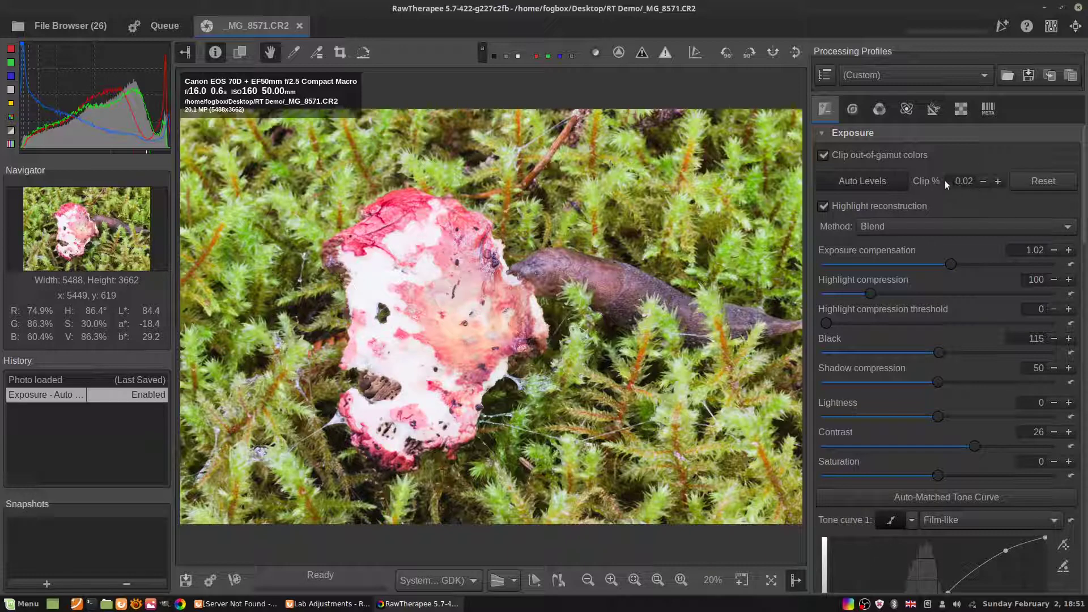
pyautogui.click(64, 379)
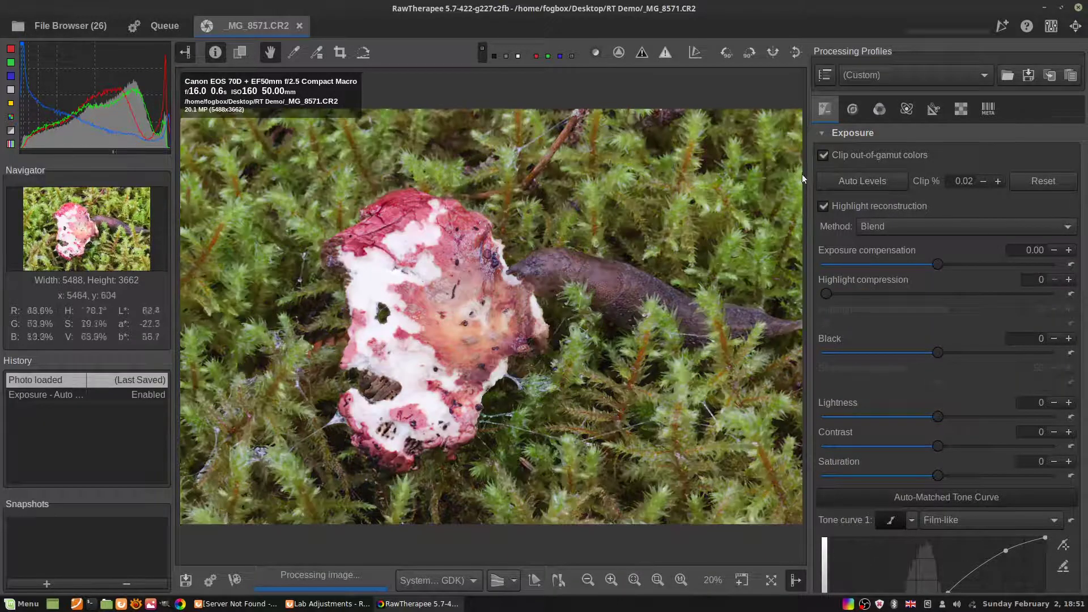
pyautogui.click(69, 395)
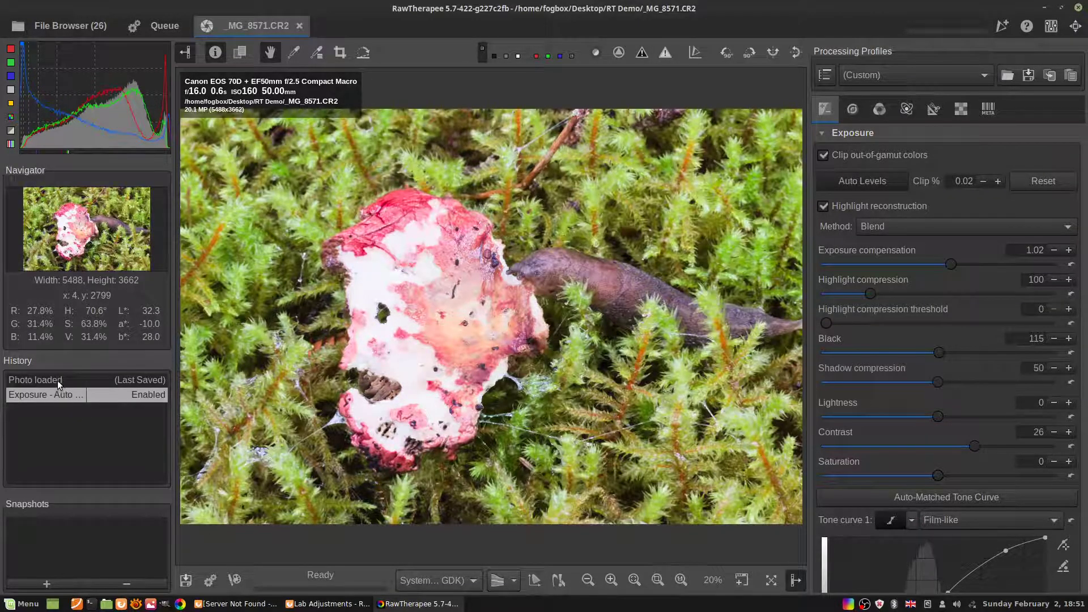
pyautogui.click(59, 380)
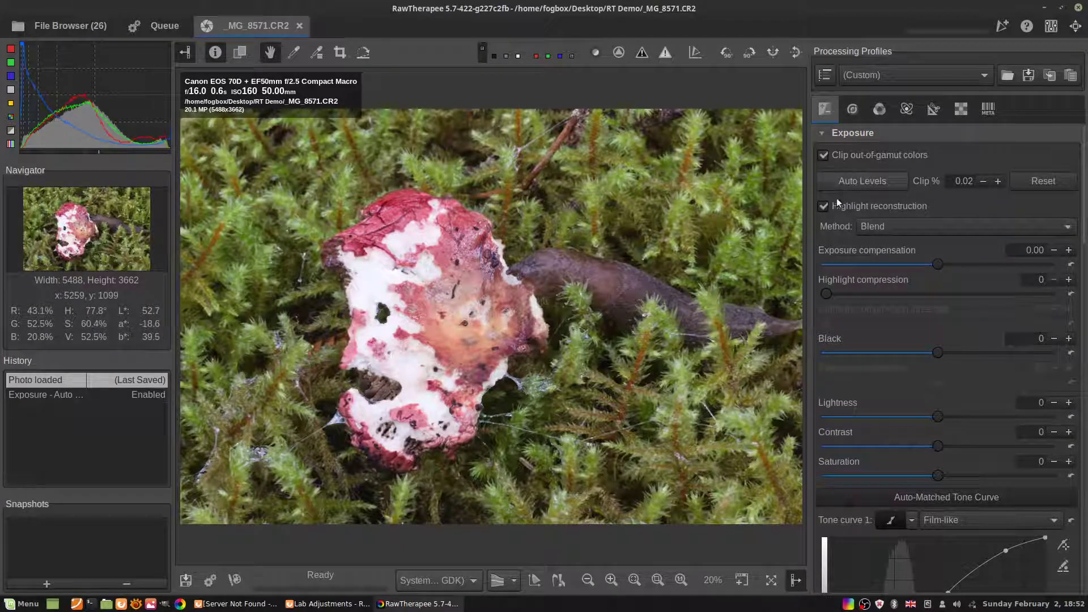
# Step: Switch highlight reconstruction off and back on, and turn on the clipped highlight indication
pyautogui.click(824, 206)
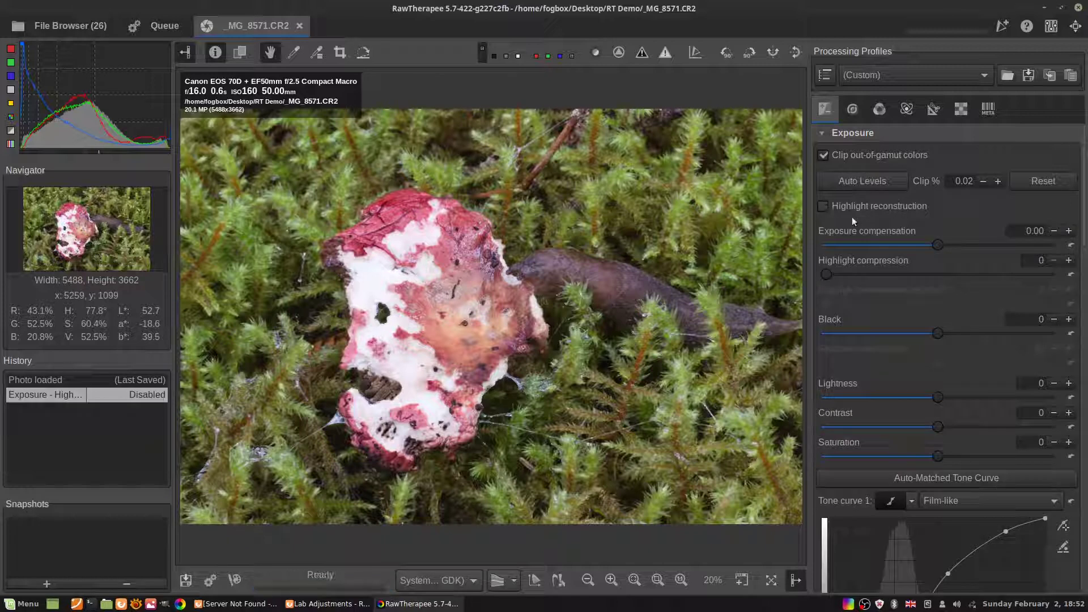
pyautogui.click(823, 205)
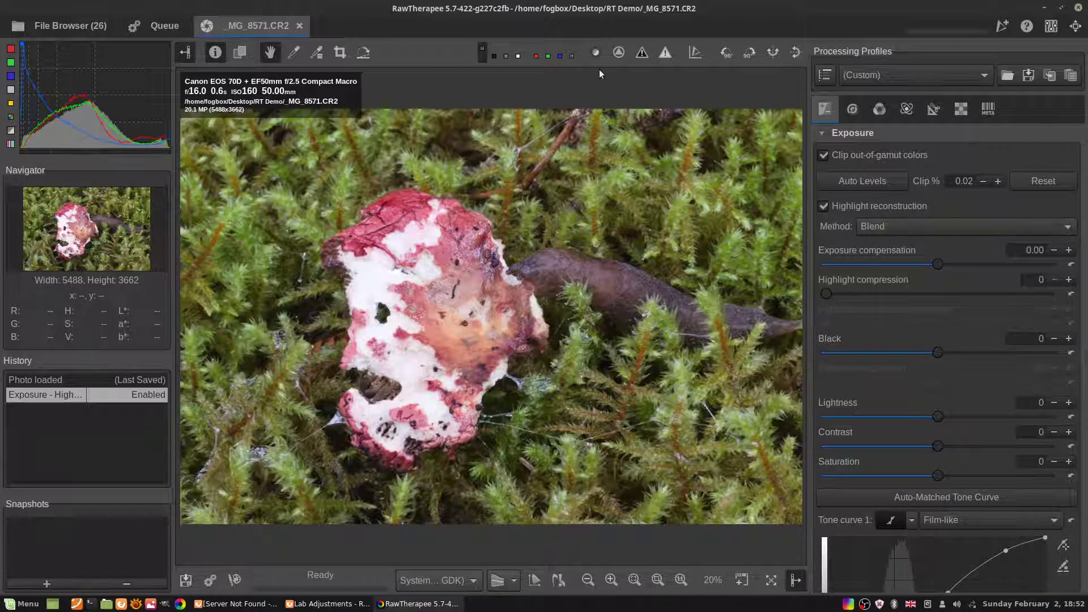
pyautogui.click(664, 53)
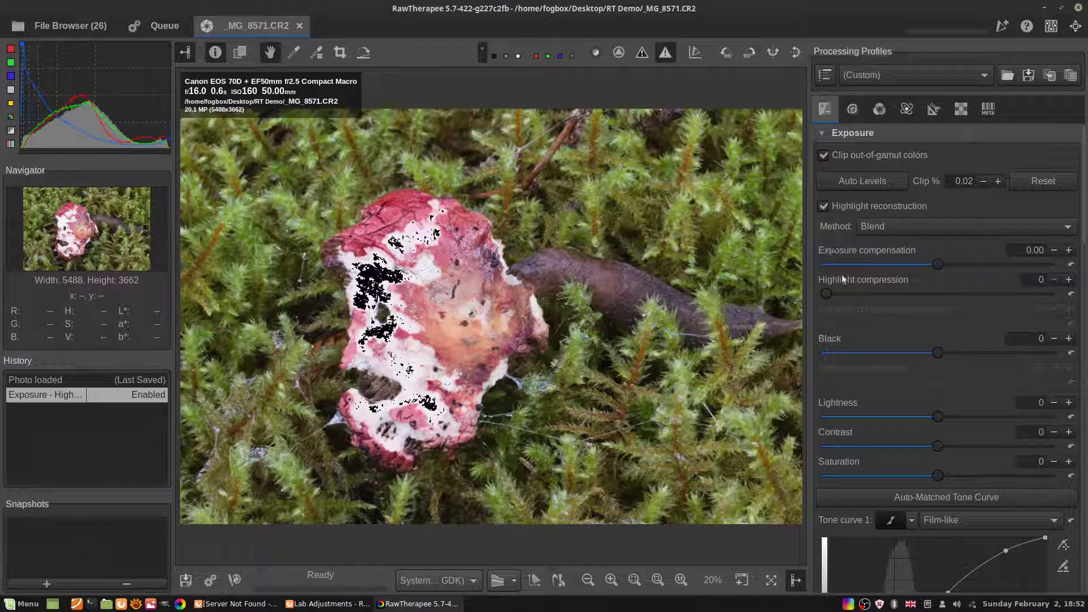
# Step: Change the highlight reconstruction method in the Exposure tool to Color Propagation
pyautogui.scroll(-3, 1084, 210)
pyautogui.moveTo(1084, 210); pyautogui.dragTo(1084, 328)
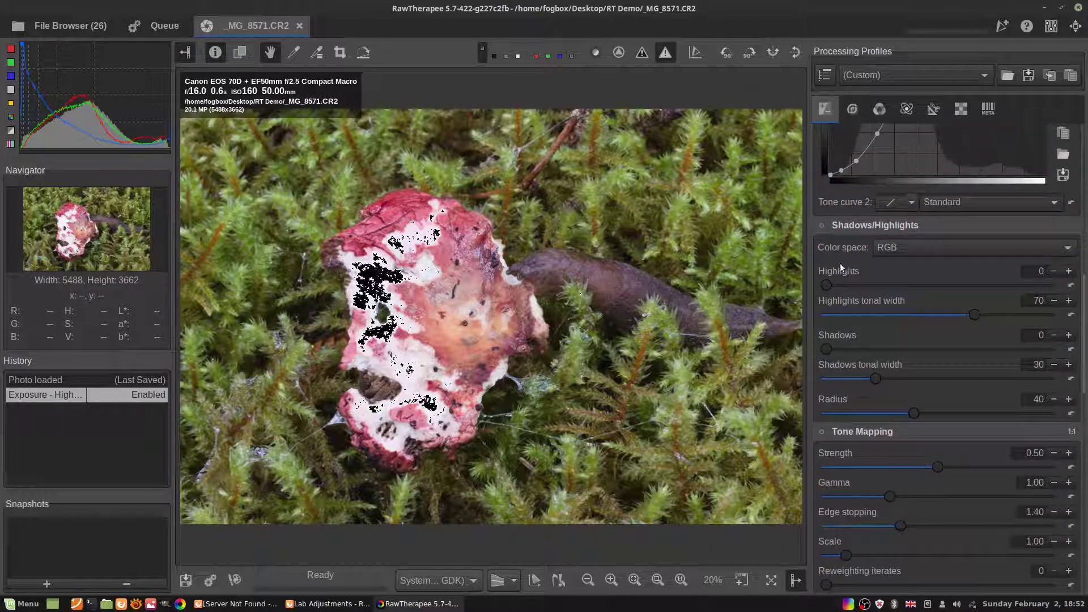
pyautogui.moveTo(1081, 313); pyautogui.dragTo(1080, 162)
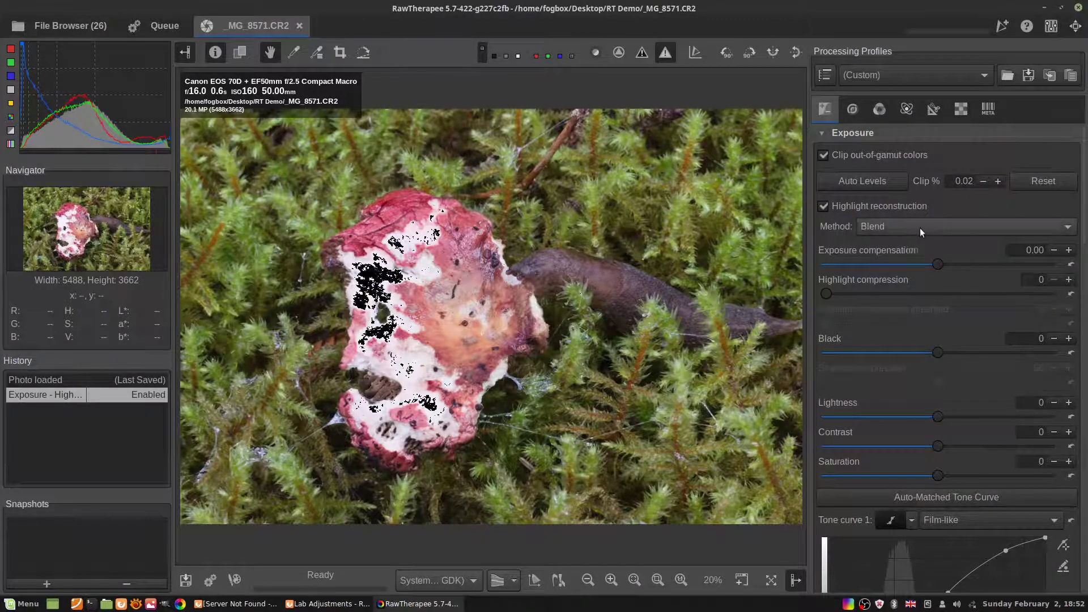
pyautogui.click(889, 226)
pyautogui.click(893, 213)
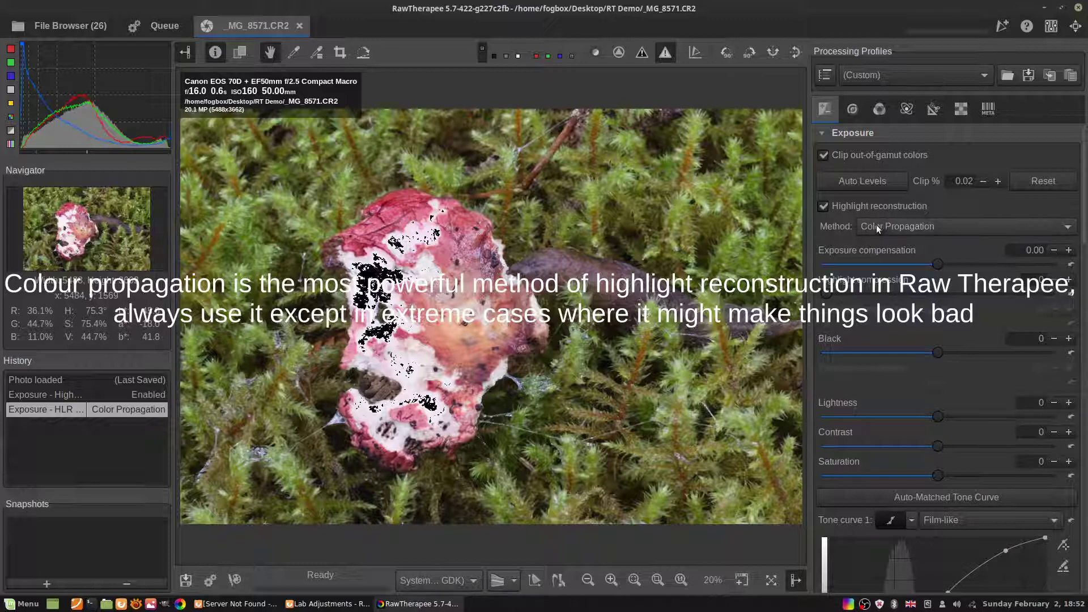
# Step: Raise the highlight compression to 401, checking the clipped spots in the mushroom's white areas up close
pyautogui.moveTo(824, 294); pyautogui.dragTo(984, 308)
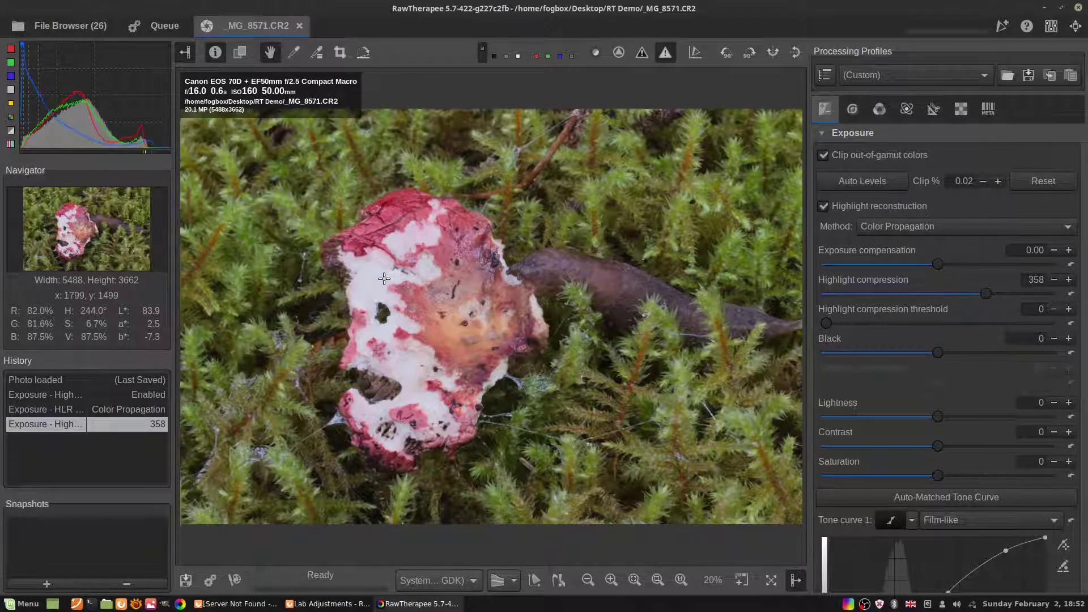
pyautogui.scroll(5, 384, 278)
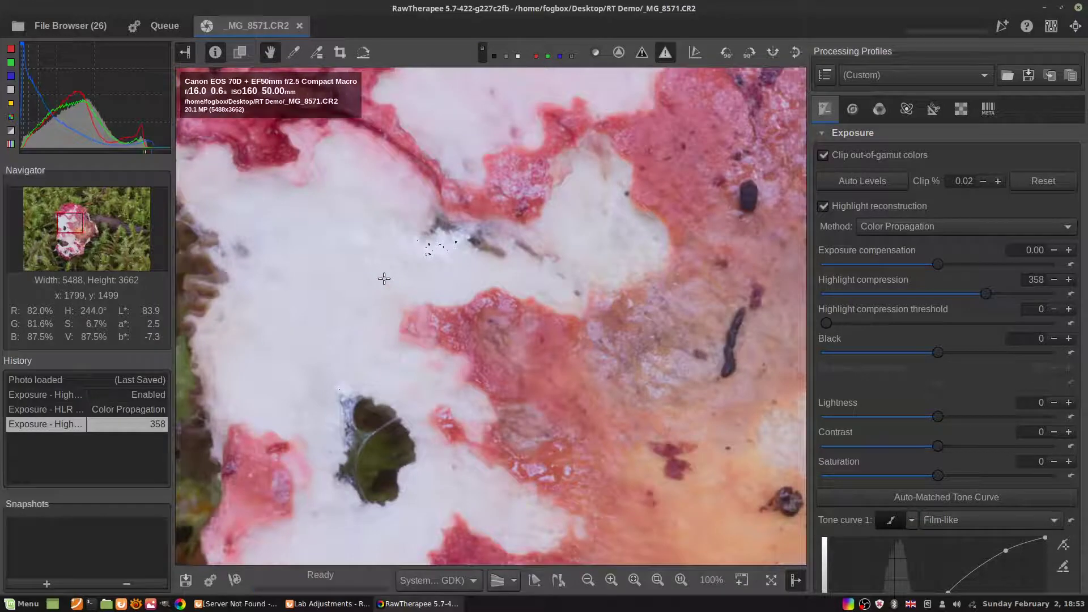
pyautogui.scroll(1, 384, 278)
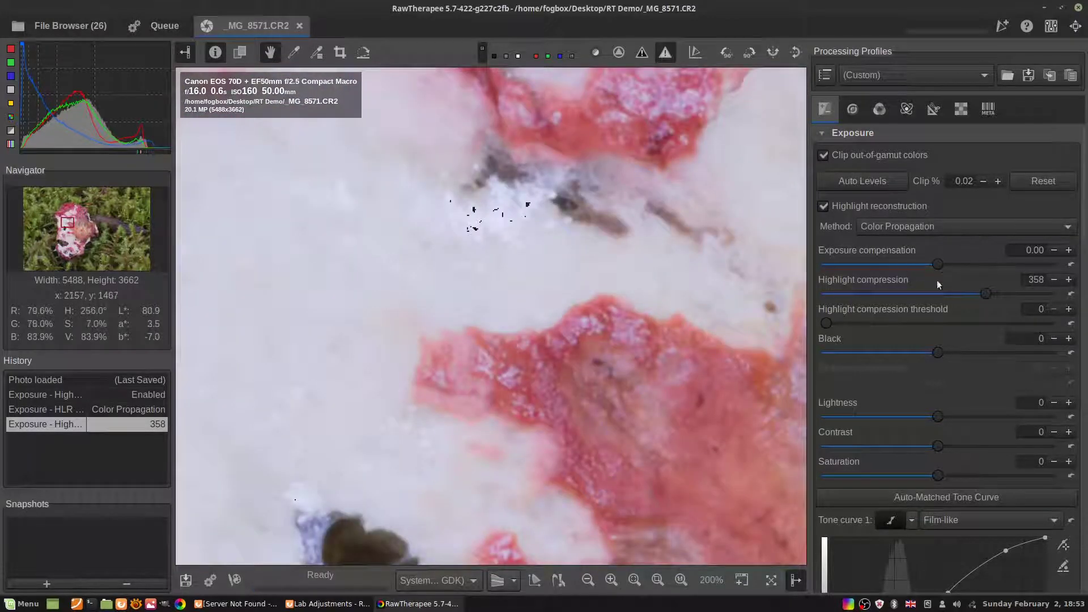
pyautogui.moveTo(987, 294); pyautogui.dragTo(1011, 289)
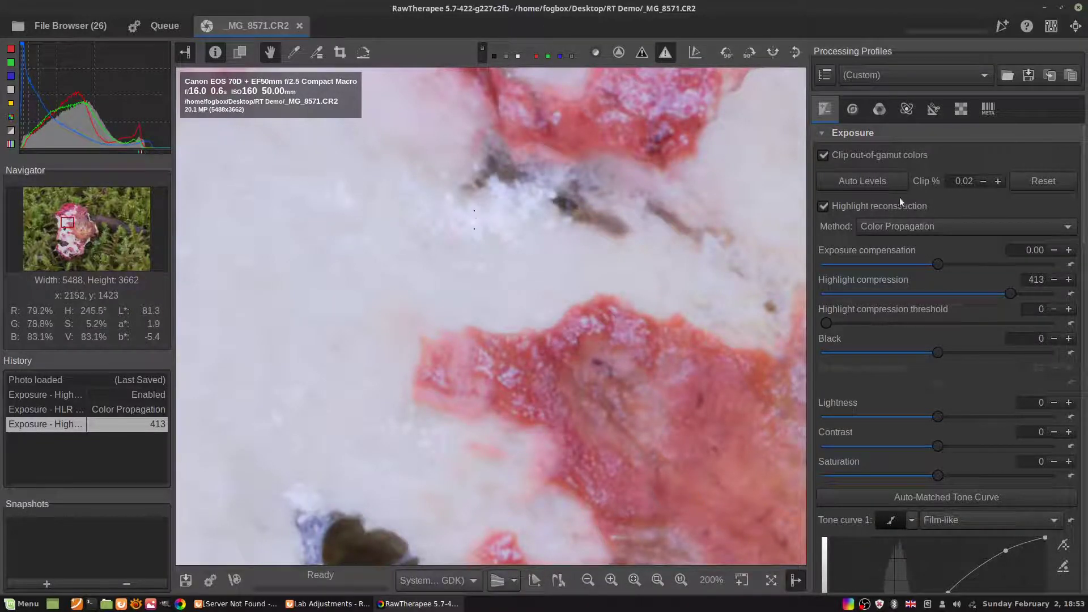
pyautogui.moveTo(1006, 298)
pyautogui.mouseDown()
pyautogui.moveTo(954, 304)
pyautogui.moveTo(998, 295)
pyautogui.mouseUp()
pyautogui.moveTo(999, 294); pyautogui.dragTo(999, 294)
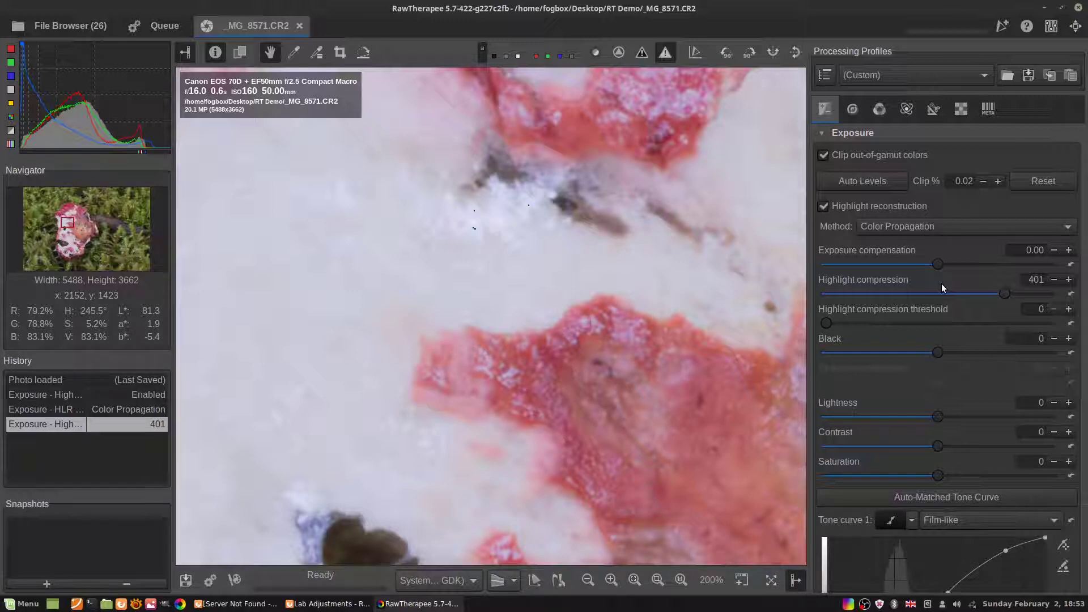
pyautogui.press('f')
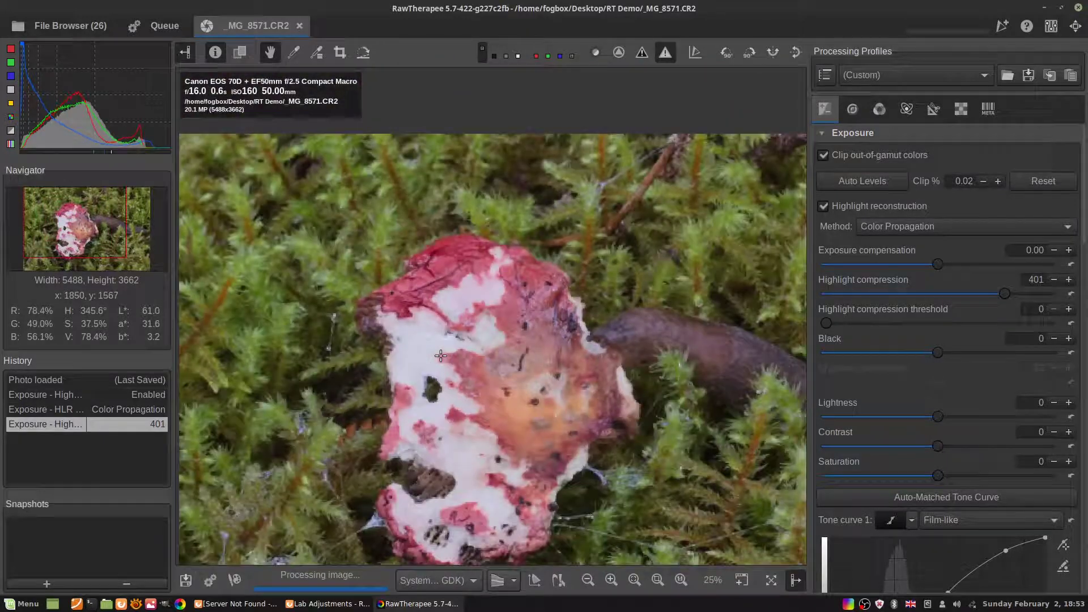
pyautogui.click(657, 579)
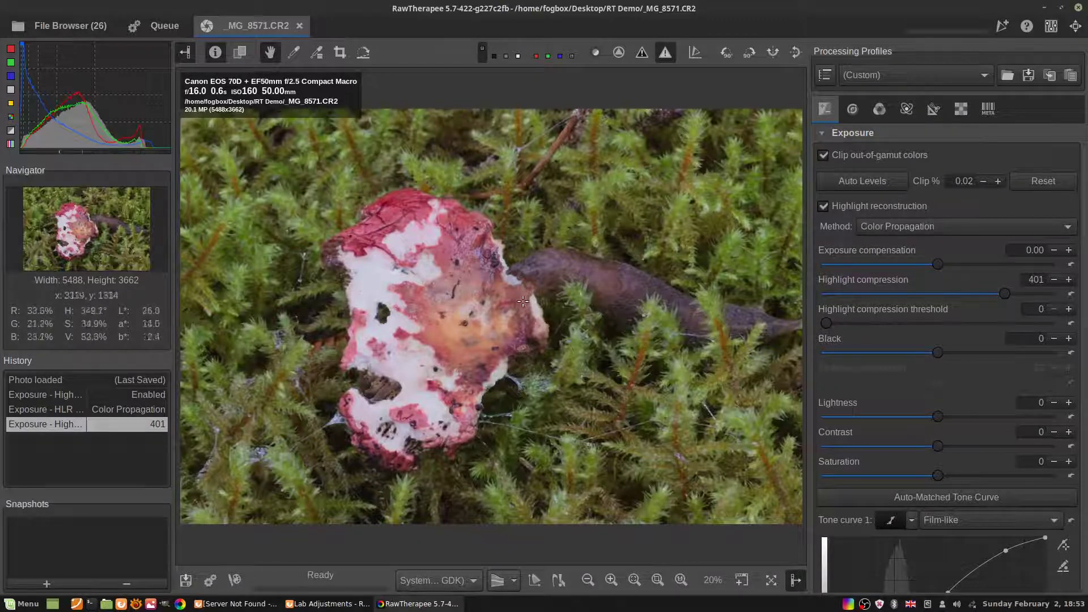
# Step: Examine the slug against the mushroom's edge up close and review the available highlight reconstruction methods, keeping Color Propagation
pyautogui.scroll(6, 518, 278)
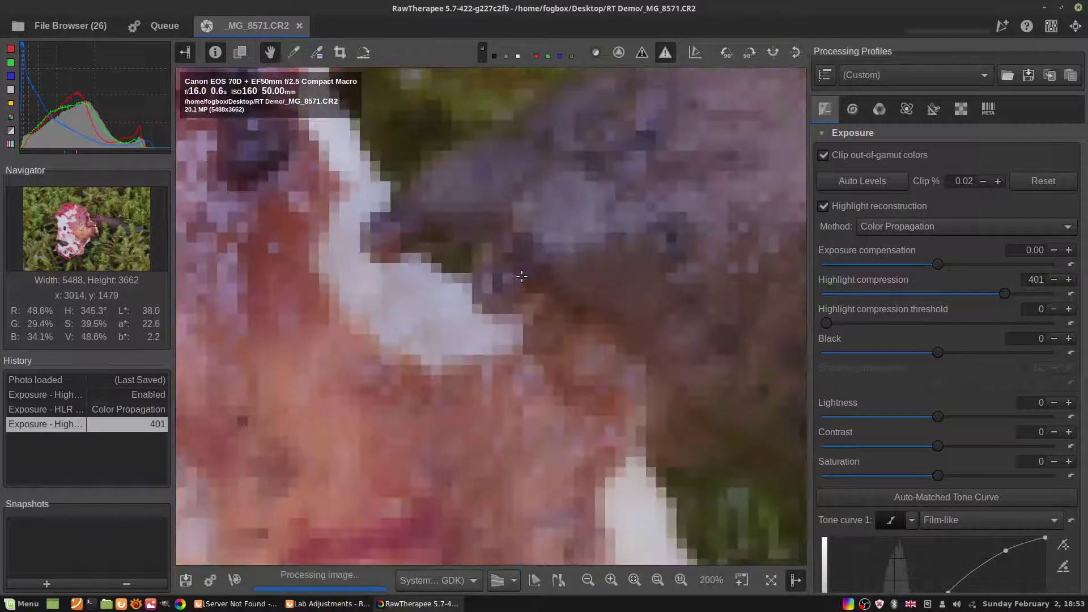
pyautogui.scroll(-6, 521, 276)
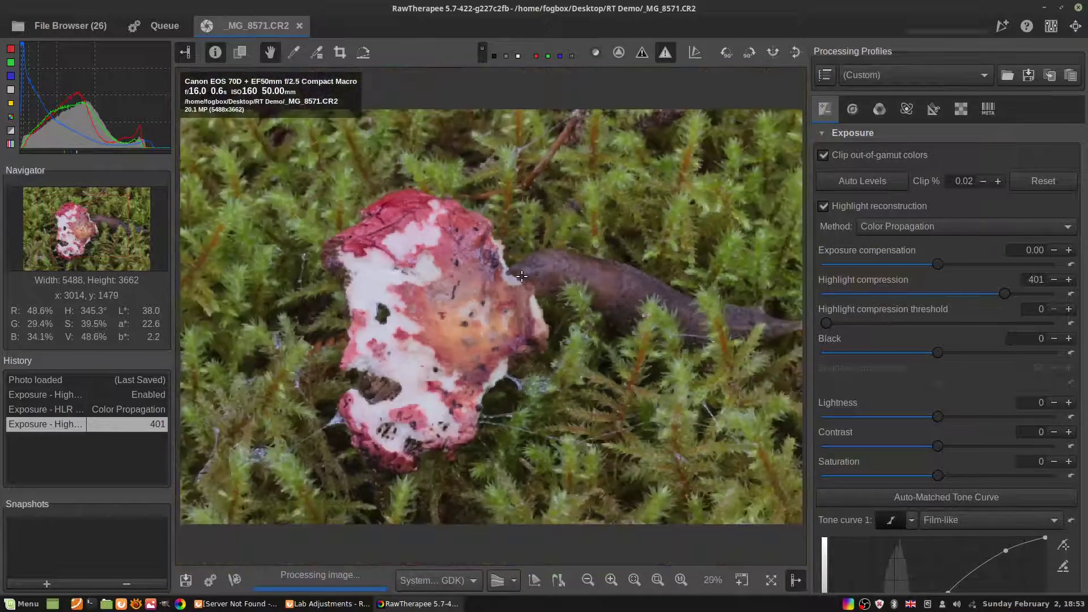
pyautogui.click(890, 232)
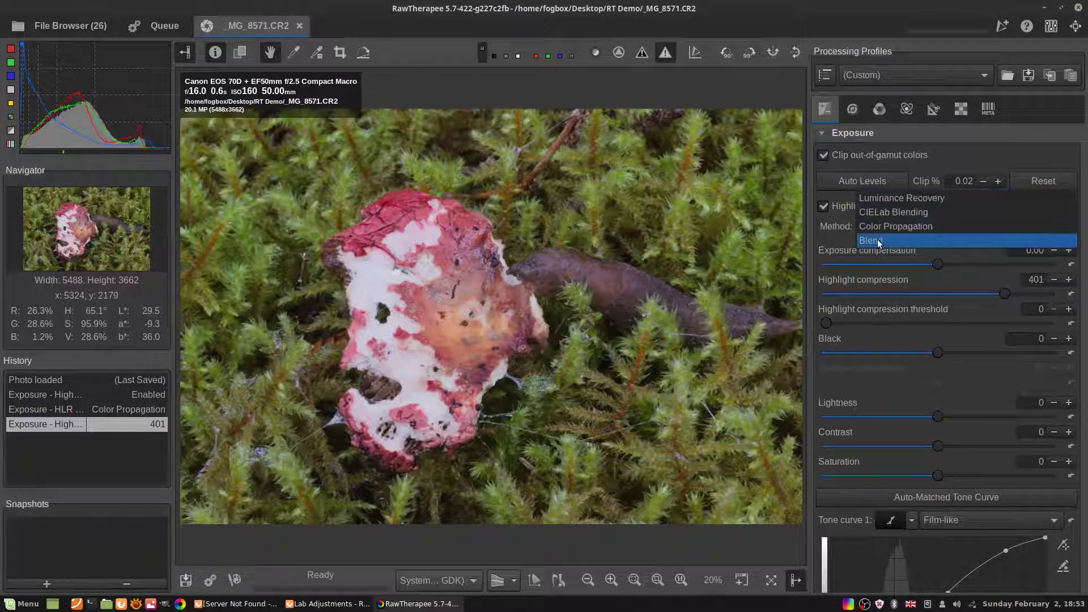
pyautogui.click(676, 4)
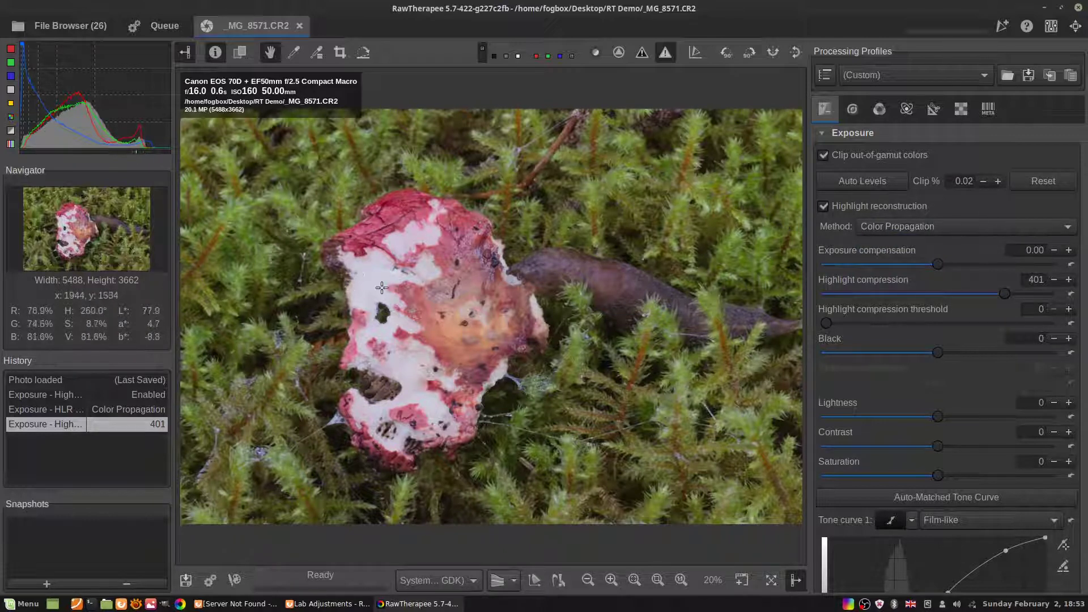
pyautogui.click(927, 229)
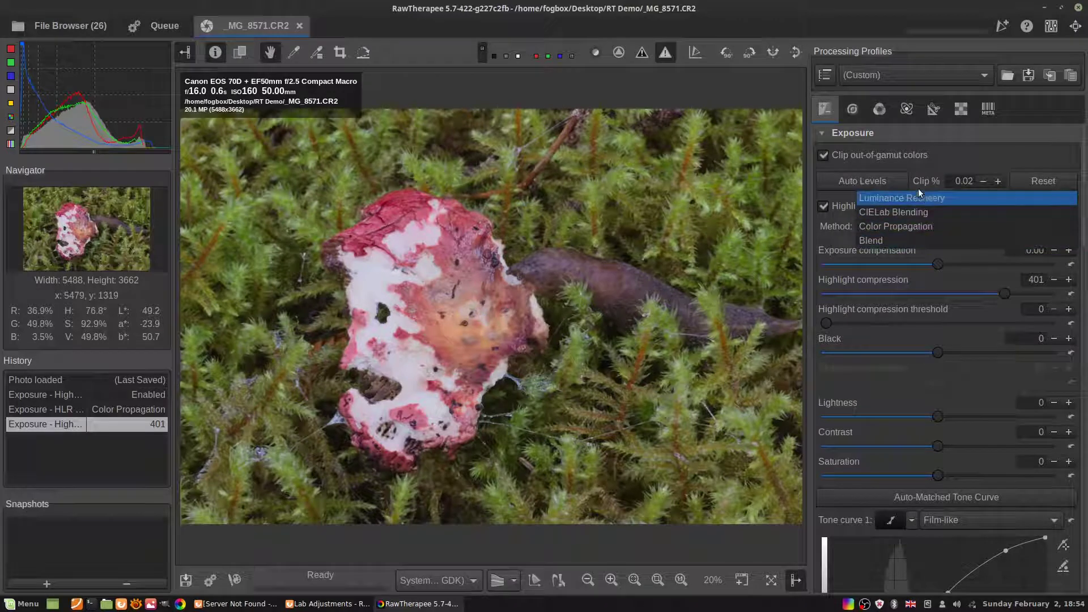
pyautogui.click(843, 8)
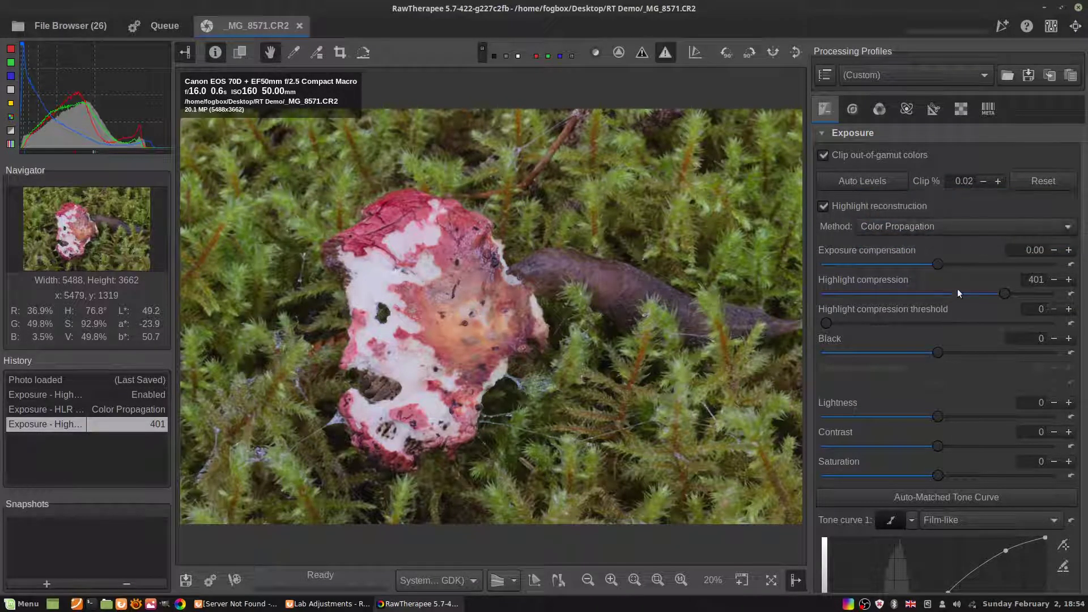
pyautogui.click(911, 225)
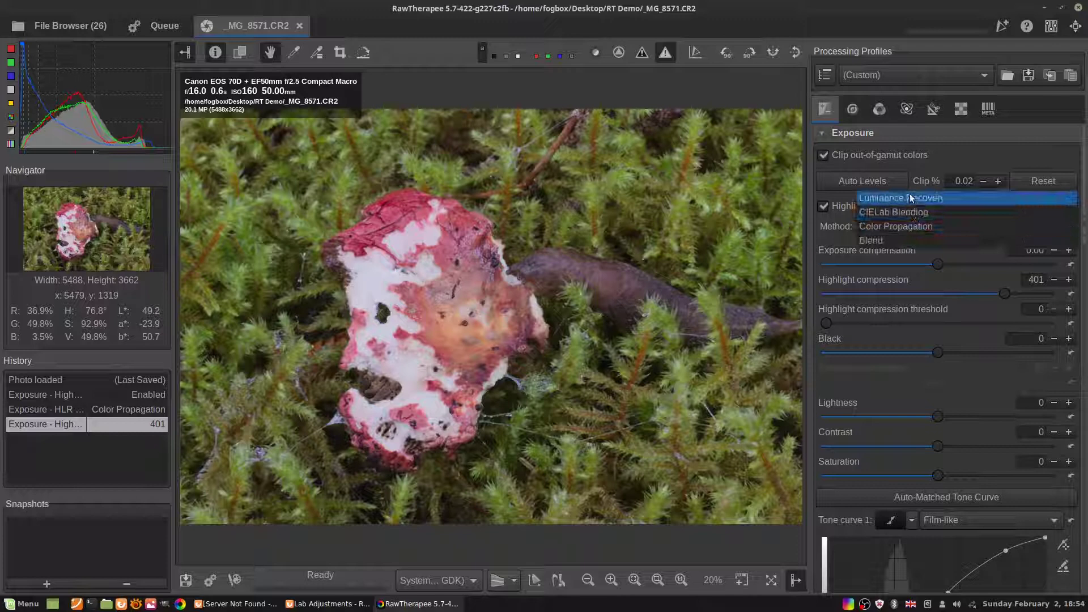
pyautogui.click(825, 4)
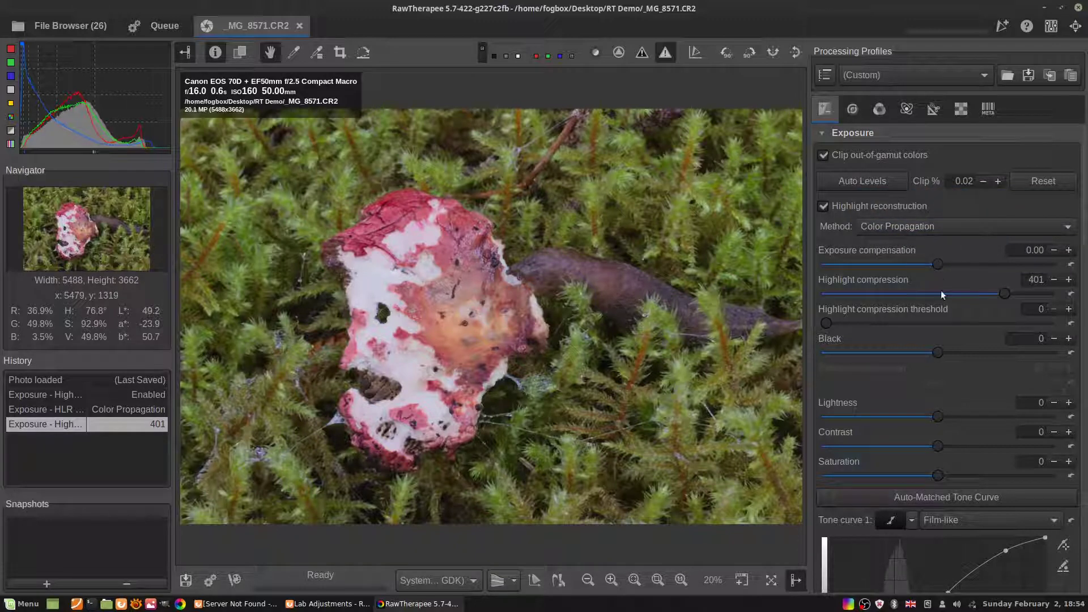
# Step: Set the highlight compression to 408 and check the list of highlight reconstruction methods again, keeping Color Propagation
pyautogui.moveTo(1002, 293)
pyautogui.mouseDown()
pyautogui.moveTo(864, 288)
pyautogui.moveTo(1017, 291)
pyautogui.moveTo(1007, 295)
pyautogui.mouseUp()
pyautogui.click(934, 226)
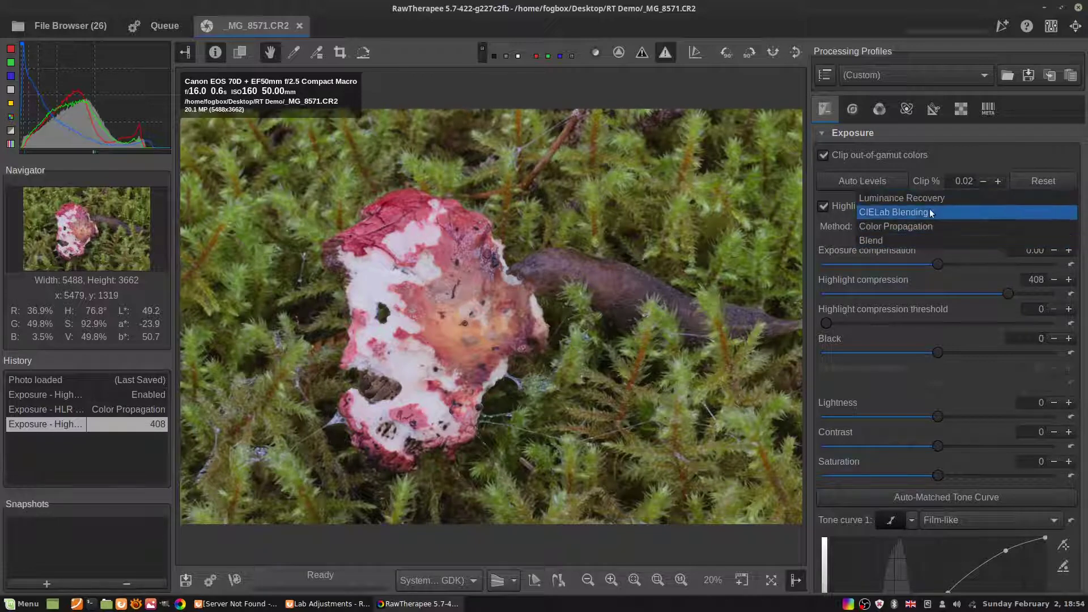
pyautogui.click(837, 4)
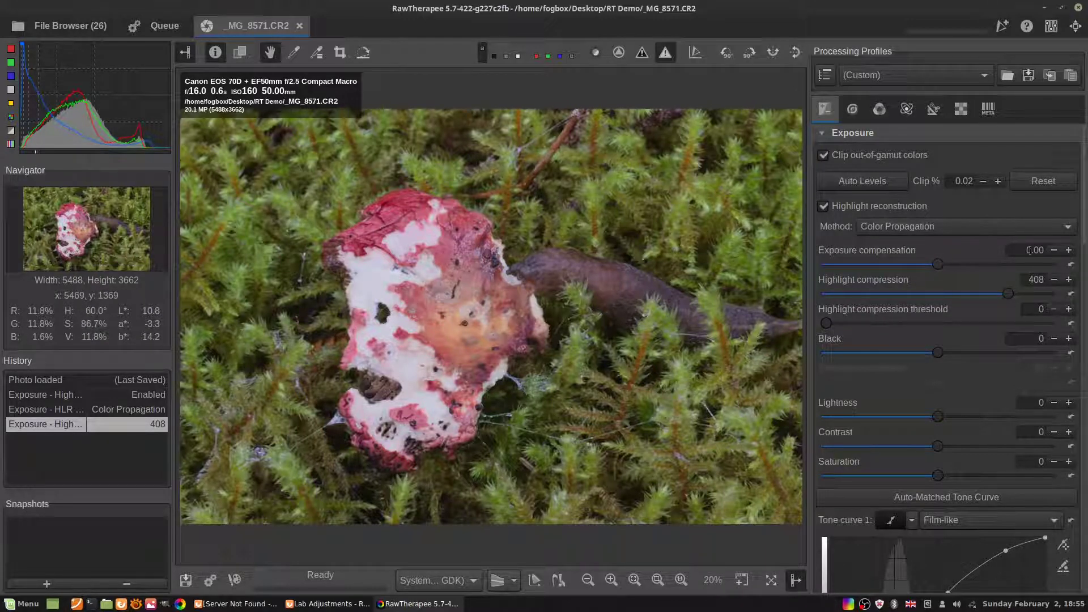
# Step: Adjust the exposure compensation down and up in small increments and set it to -0.40
pyautogui.click(1053, 250)
pyautogui.click(1054, 250)
pyautogui.click(1053, 251)
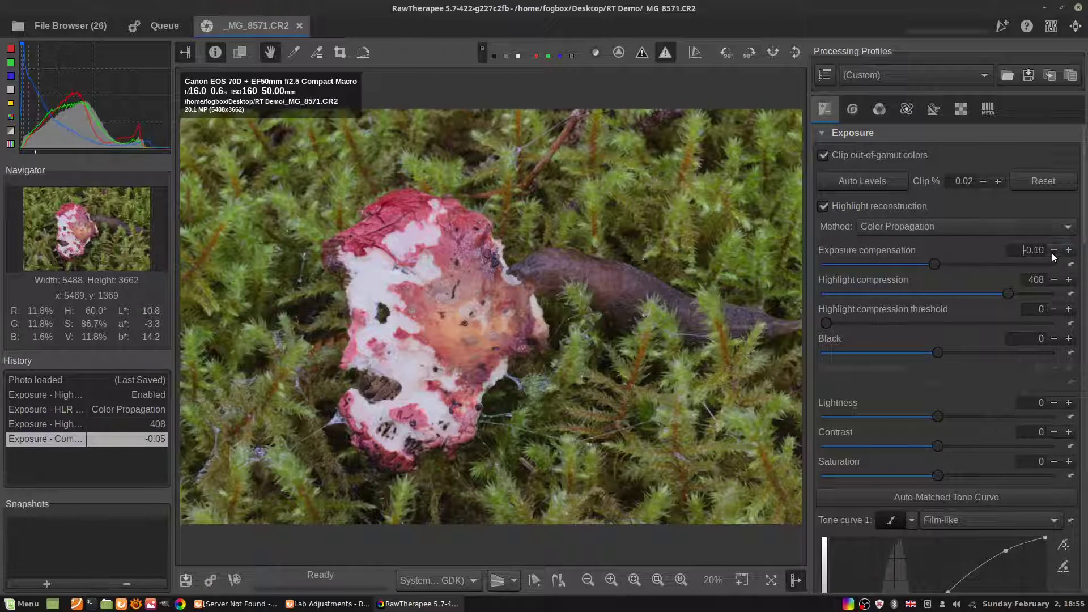
pyautogui.click(1052, 252)
pyautogui.click(1052, 252)
pyautogui.click(1052, 252)
pyautogui.click(1052, 251)
pyautogui.click(1052, 251)
pyautogui.click(1052, 251)
pyautogui.click(1052, 250)
pyautogui.click(1052, 250)
pyautogui.click(1069, 253)
pyautogui.click(1069, 253)
pyautogui.click(1069, 254)
pyautogui.click(1069, 254)
pyautogui.click(1070, 254)
pyautogui.click(1069, 254)
pyautogui.click(1069, 254)
pyautogui.click(1070, 254)
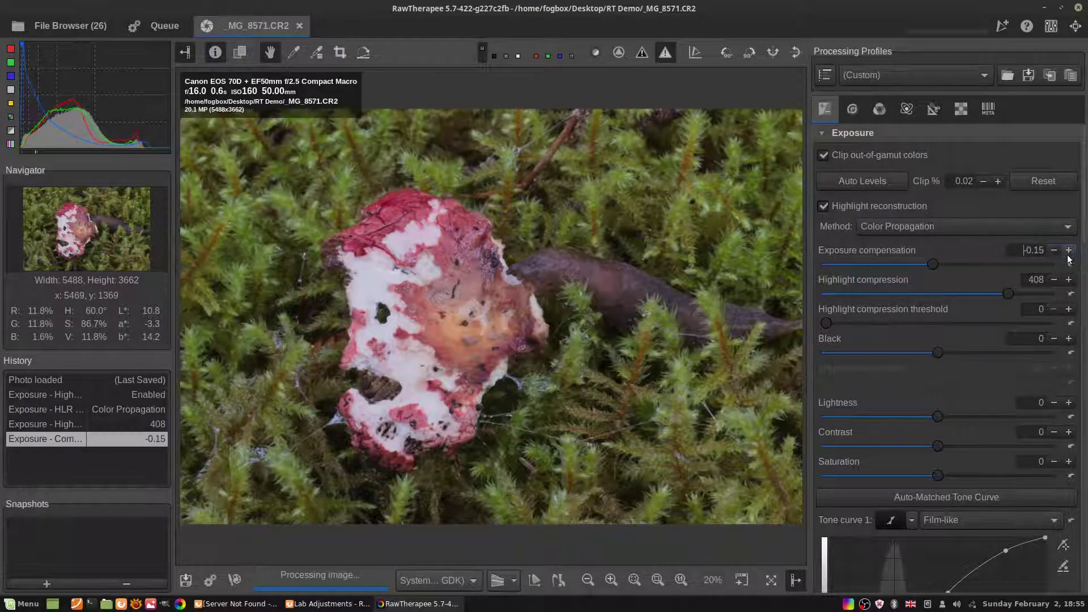
pyautogui.click(1053, 250)
pyautogui.click(1054, 250)
pyautogui.click(1054, 250)
pyautogui.click(1053, 250)
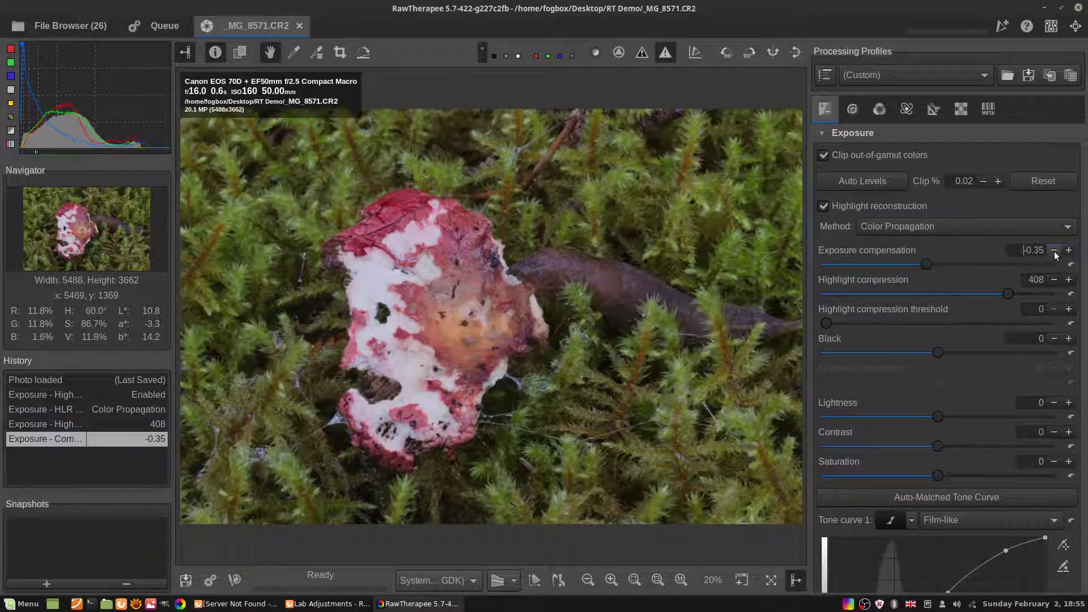
pyautogui.click(1055, 250)
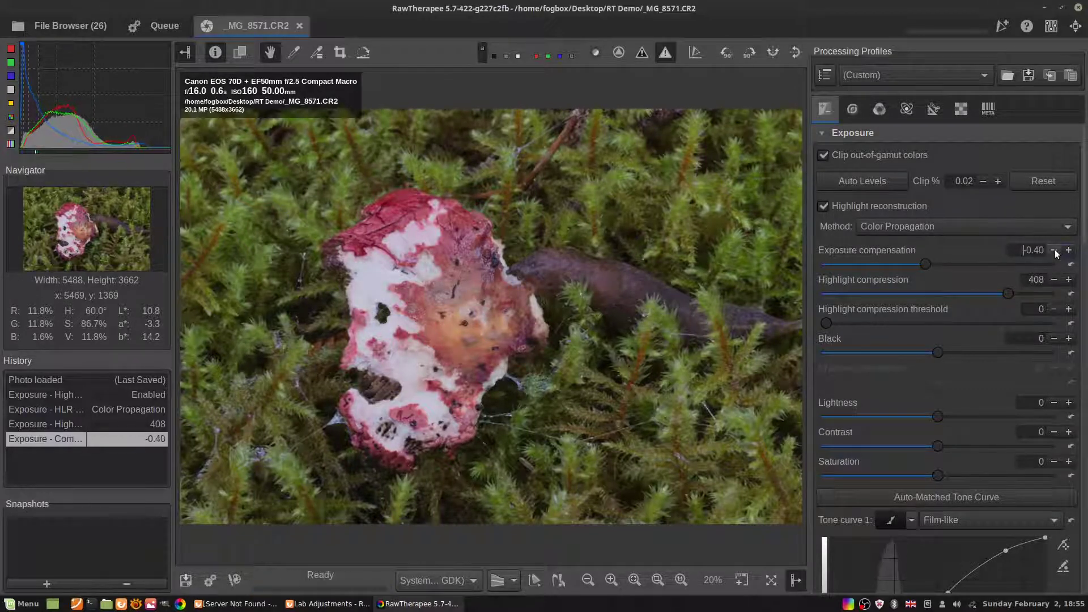
# Step: Nudge the exposure compensation up and down in small increments and set it to -0.35
pyautogui.click(1068, 251)
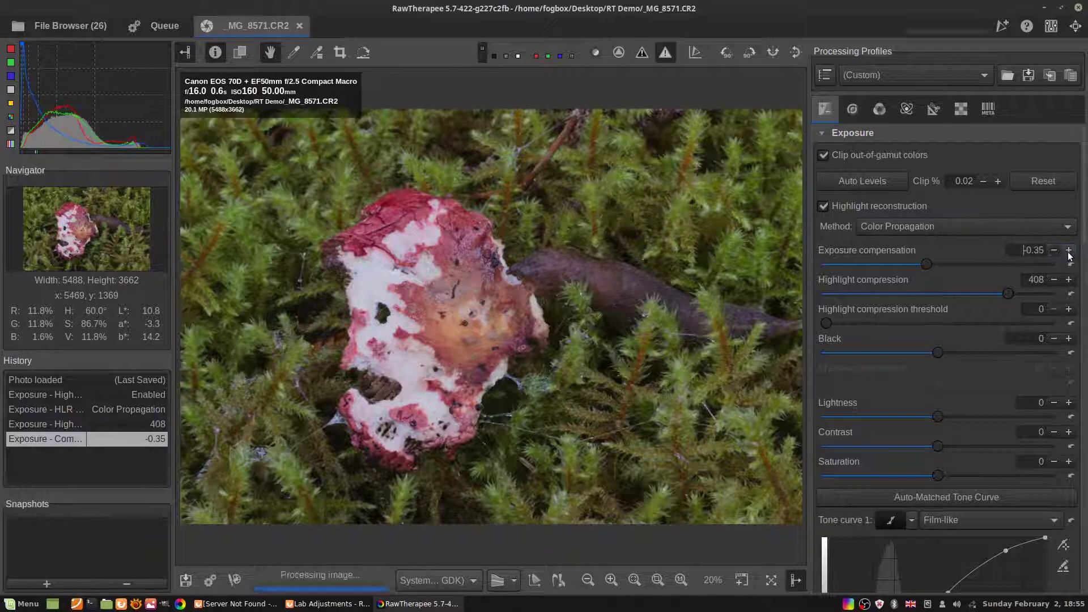
pyautogui.click(1068, 251)
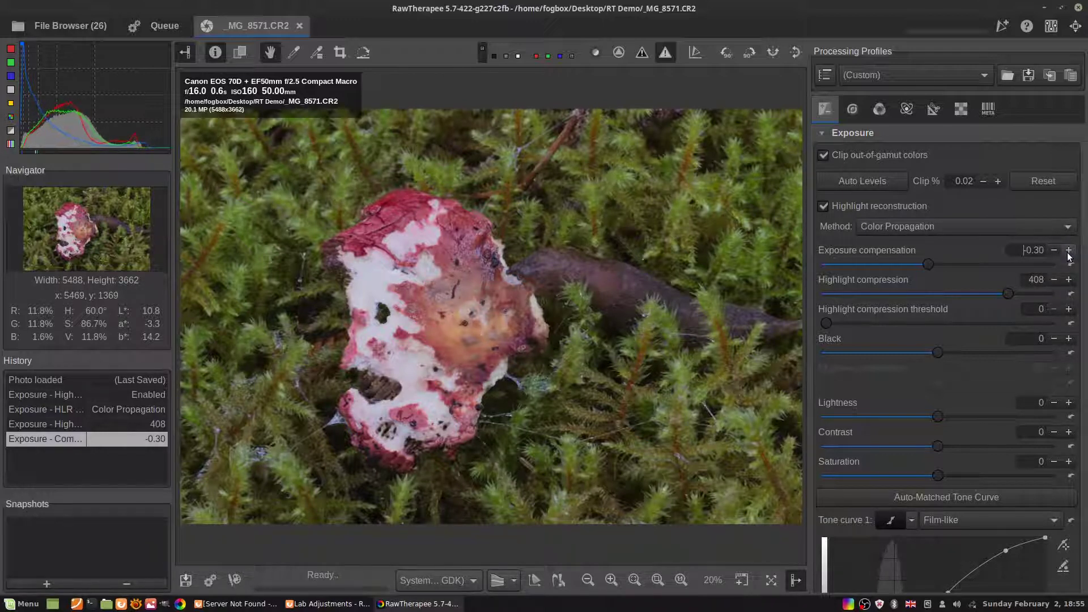
pyautogui.click(1054, 251)
pyautogui.click(1068, 251)
pyautogui.click(1055, 250)
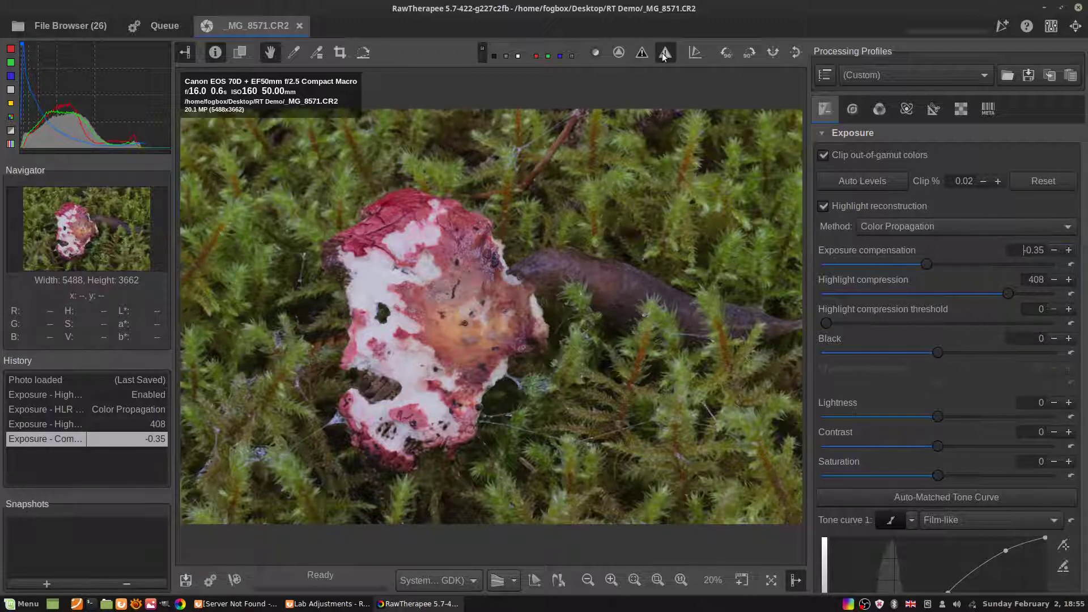
# Step: Turn on the clipped shadow indication in place of the highlight one and raise the black level to 350
pyautogui.click(641, 54)
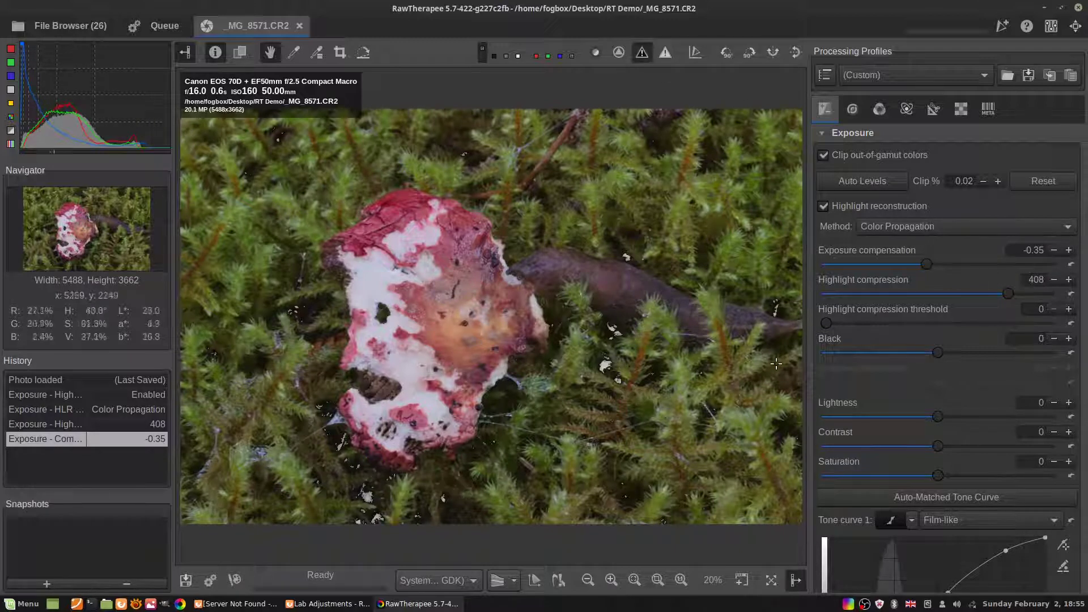
pyautogui.click(1068, 338)
pyautogui.click(1068, 338)
pyautogui.click(1069, 338)
pyautogui.click(1068, 338)
pyautogui.click(1068, 338)
pyautogui.click(1068, 338)
pyautogui.click(1068, 338)
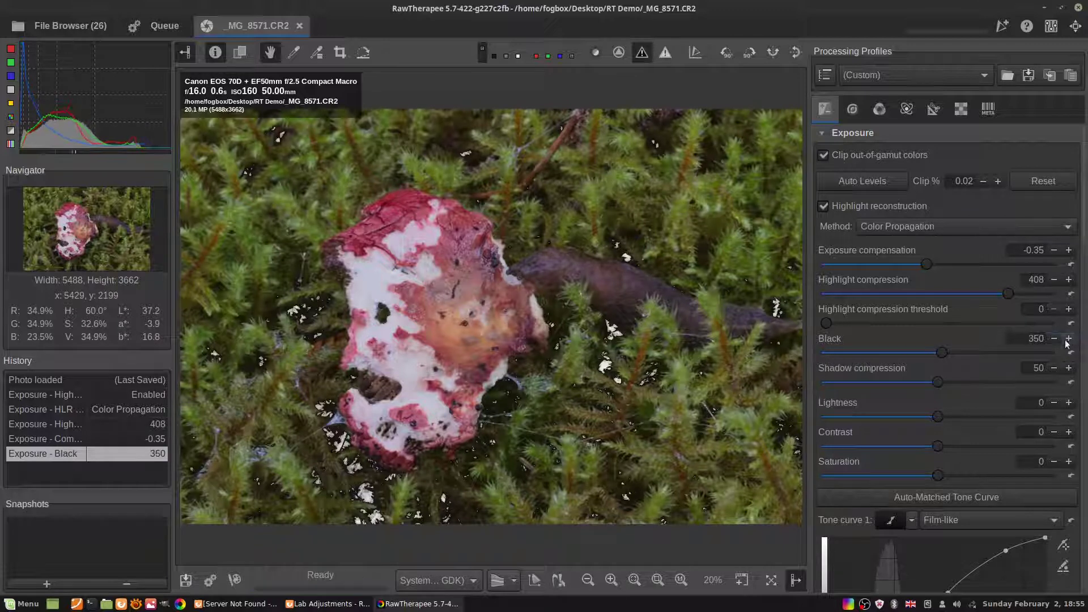
# Step: Lower the black level to 50 while checking the clipped shadows, and turn off the clipped shadow indication
pyautogui.click(1053, 339)
pyautogui.click(1053, 339)
pyautogui.click(1053, 340)
pyautogui.click(1053, 339)
pyautogui.click(1053, 339)
pyautogui.click(1053, 339)
pyautogui.click(1053, 339)
pyautogui.click(1053, 339)
pyautogui.click(1068, 338)
pyautogui.click(1068, 338)
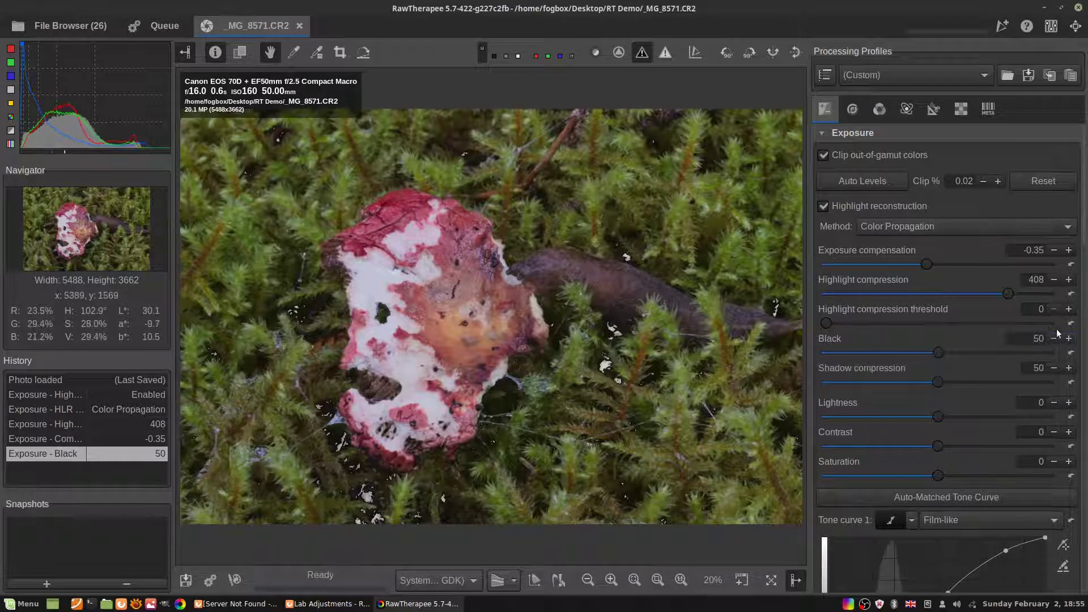
pyautogui.click(1068, 338)
pyautogui.click(640, 52)
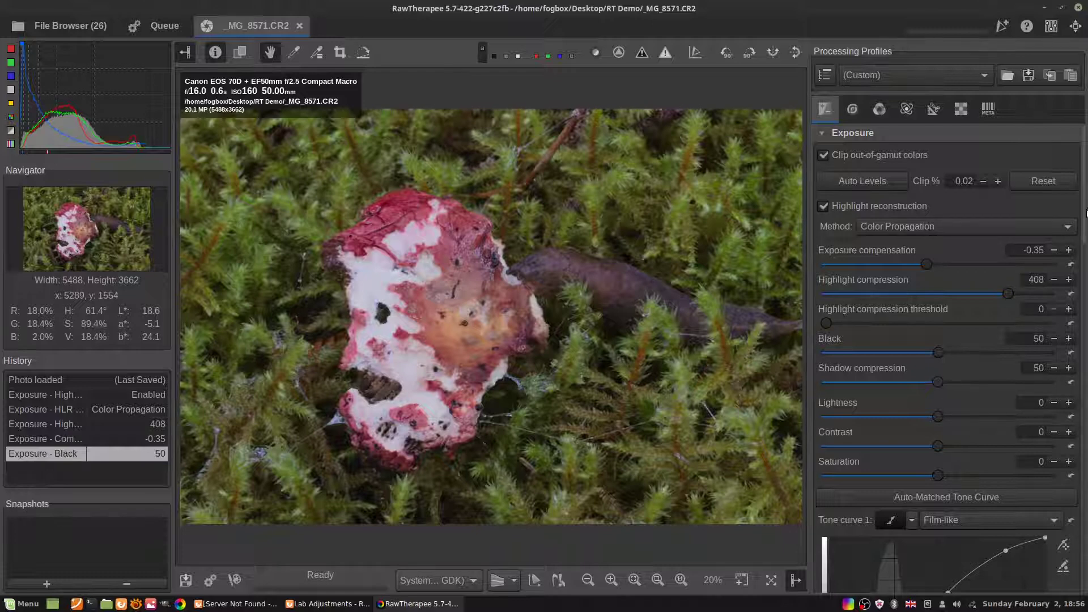
# Step: Try the shadow compression adjustment and bring it back to 50
pyautogui.scroll(-8, 1079, 209)
pyautogui.scroll(8, 1071, 205)
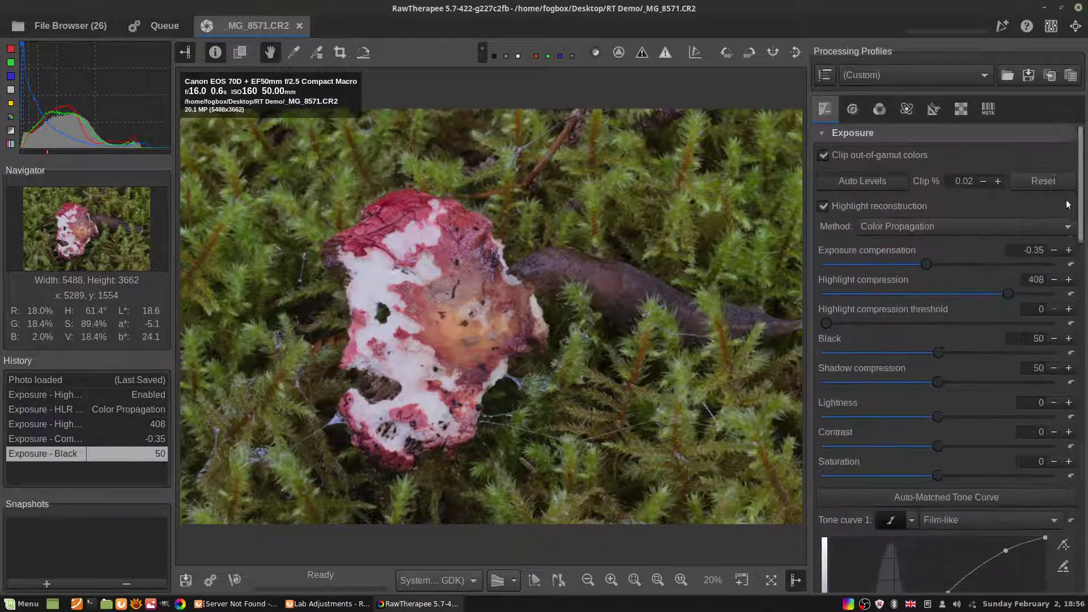
pyautogui.moveTo(938, 382)
pyautogui.mouseDown()
pyautogui.moveTo(969, 379)
pyautogui.moveTo(851, 387)
pyautogui.moveTo(949, 383)
pyautogui.moveTo(938, 387)
pyautogui.mouseUp()
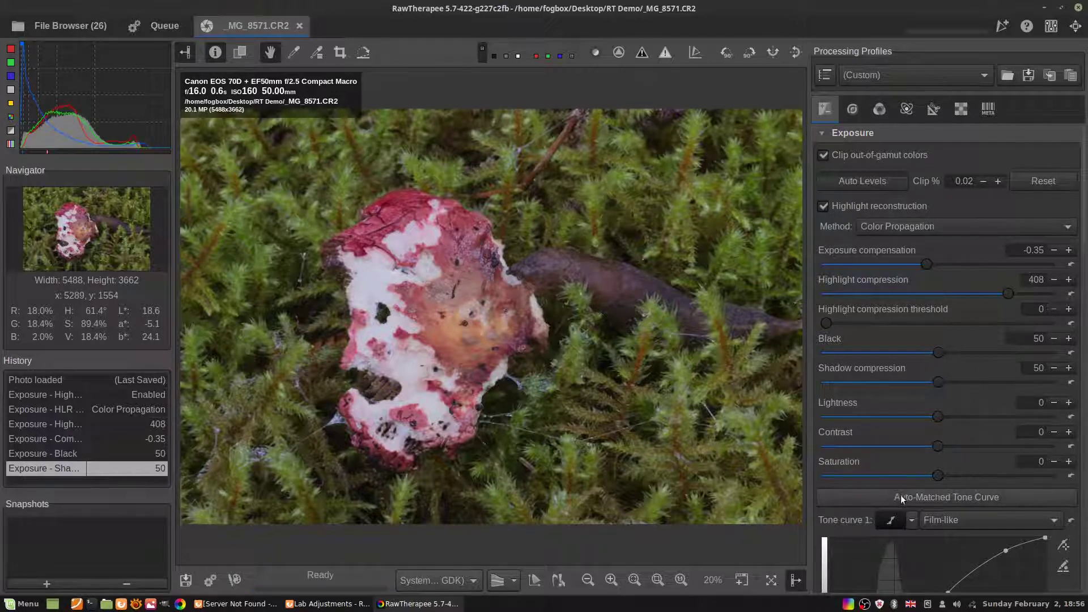
# Step: Raise the lightness to 3 and lower it in single steps to -4
pyautogui.scroll(-2, 903, 437)
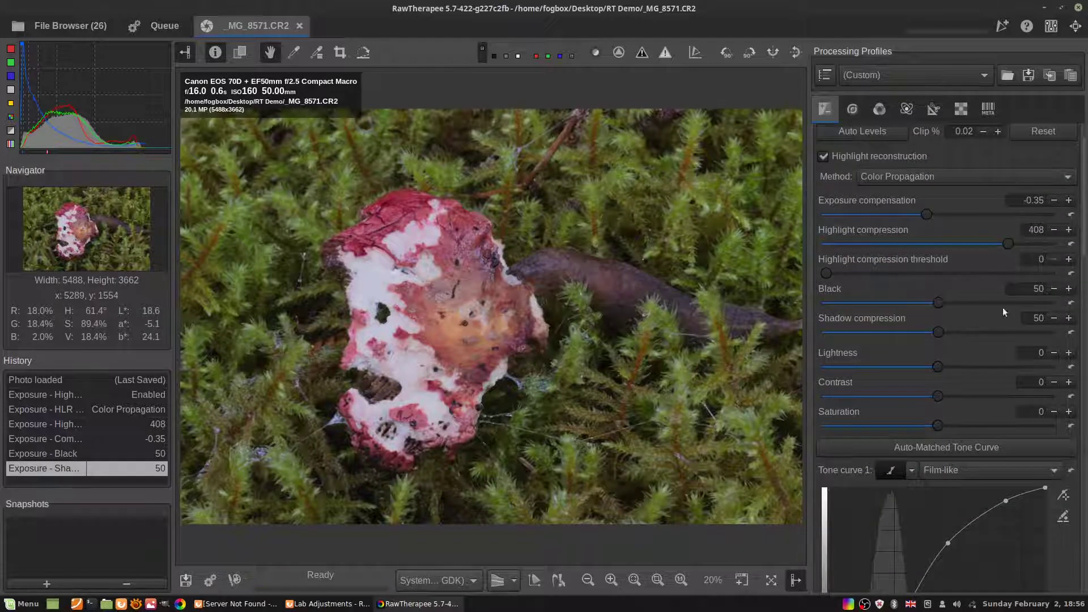
pyautogui.click(1068, 352)
pyautogui.click(1068, 352)
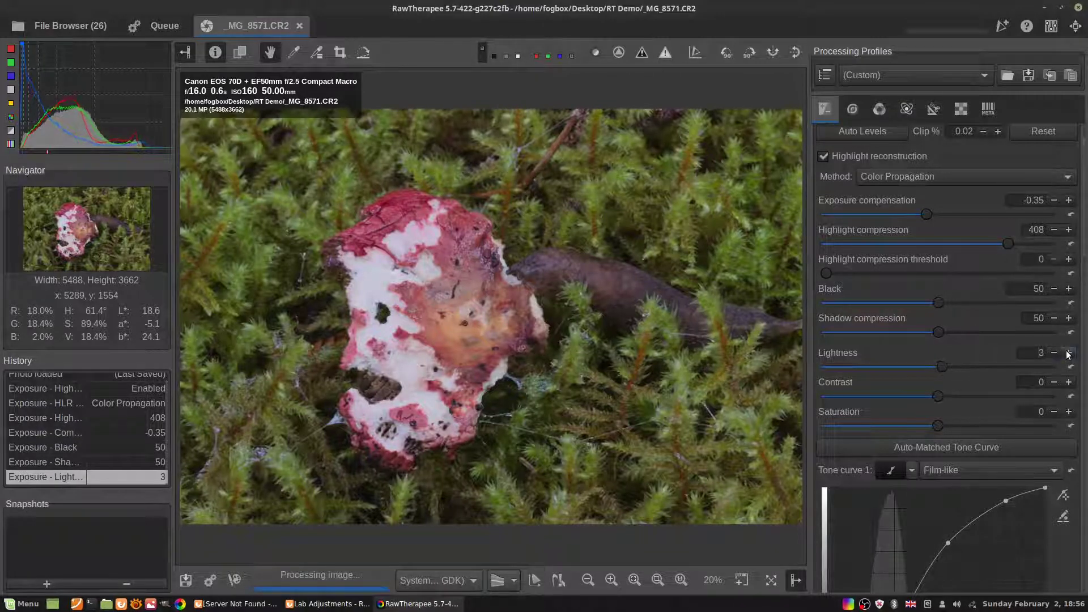
pyautogui.click(1053, 353)
pyautogui.click(1053, 352)
pyautogui.click(1053, 352)
pyautogui.click(1053, 352)
pyautogui.click(1053, 352)
pyautogui.click(1053, 352)
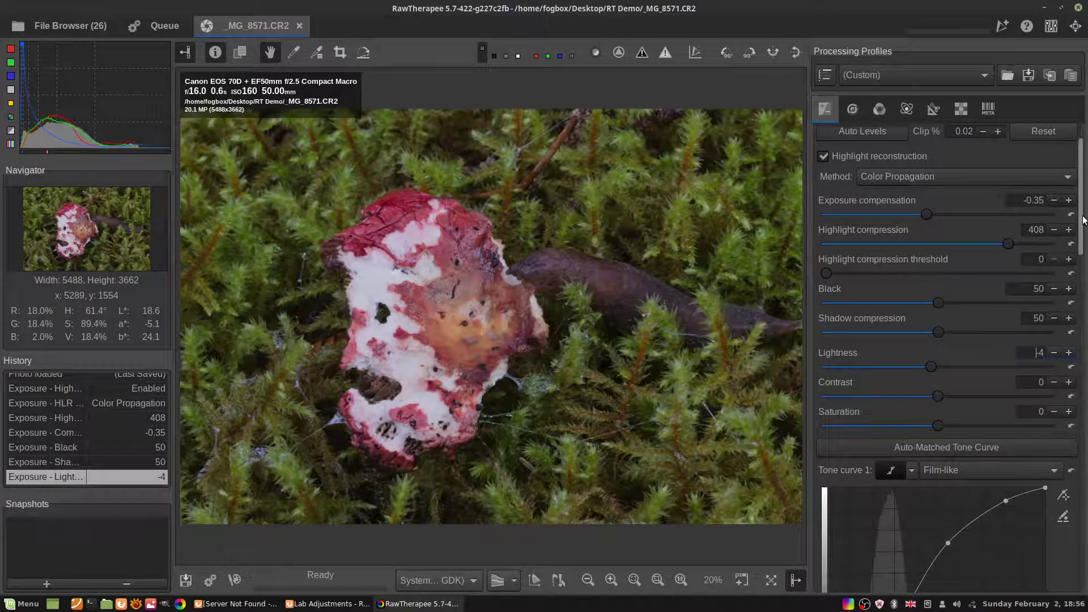
# Step: Raise the lightness stepwise to 3 and push it up to 21 to judge the brightening effect
pyautogui.scroll(2, 975, 244)
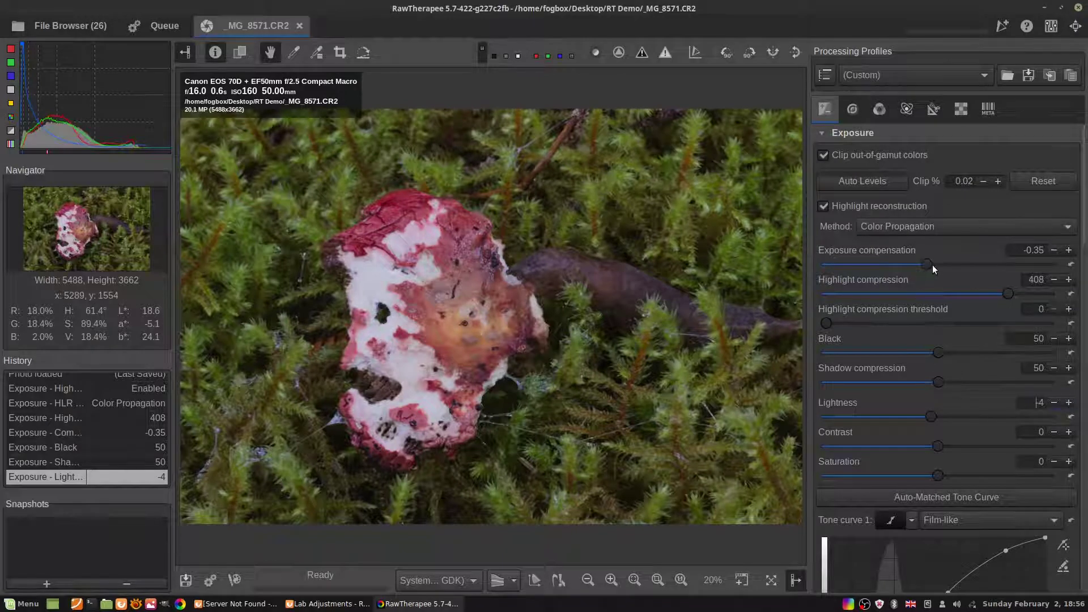
pyautogui.click(1069, 403)
pyautogui.click(1069, 403)
pyautogui.click(1069, 403)
pyautogui.click(1069, 403)
pyautogui.click(1068, 402)
pyautogui.click(1068, 403)
pyautogui.click(1068, 403)
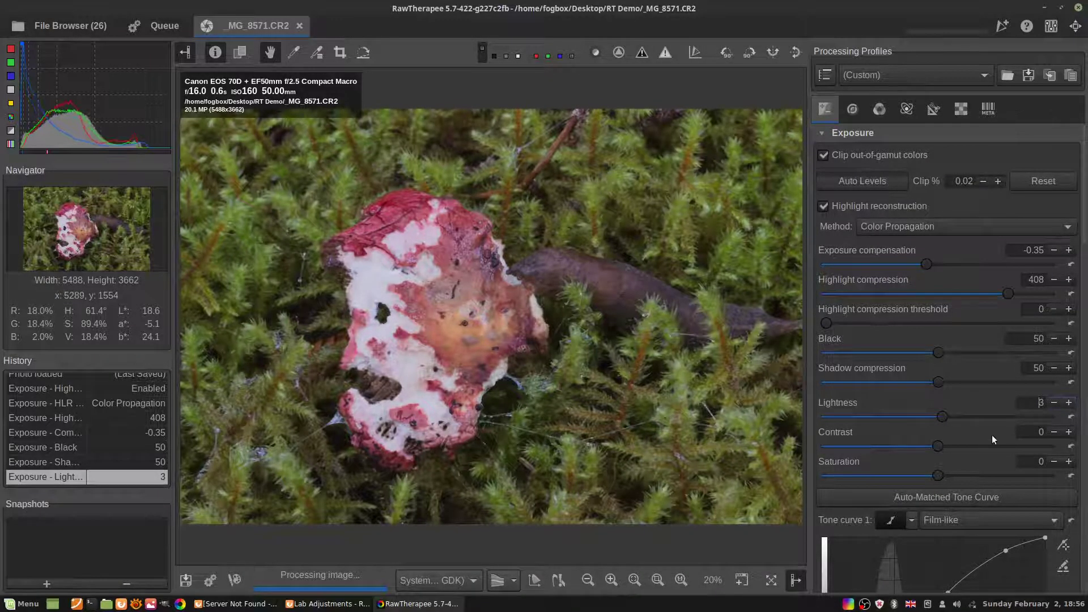
pyautogui.moveTo(941, 418); pyautogui.dragTo(963, 424)
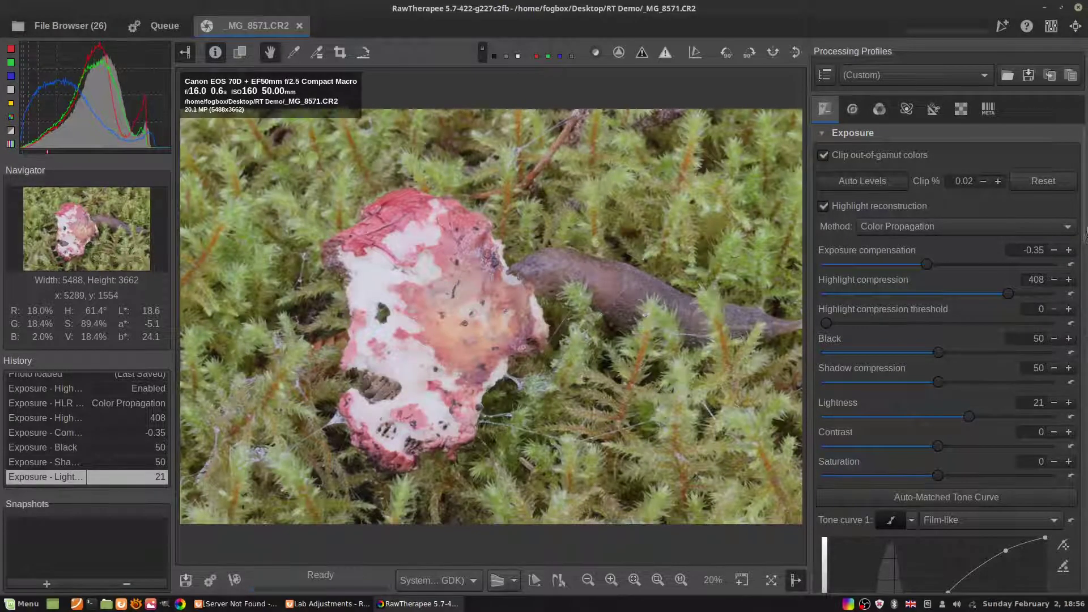
# Step: Return the lightness to 0
pyautogui.moveTo(1085, 226); pyautogui.dragTo(1083, 283)
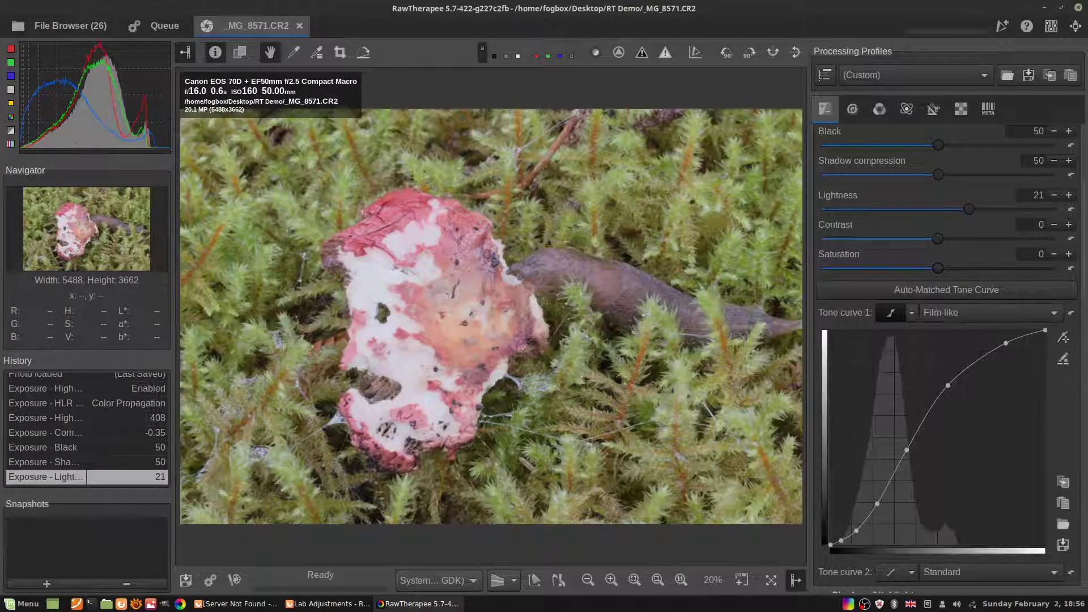
pyautogui.scroll(3, 963, 261)
pyautogui.moveTo(970, 308); pyautogui.dragTo(937, 322)
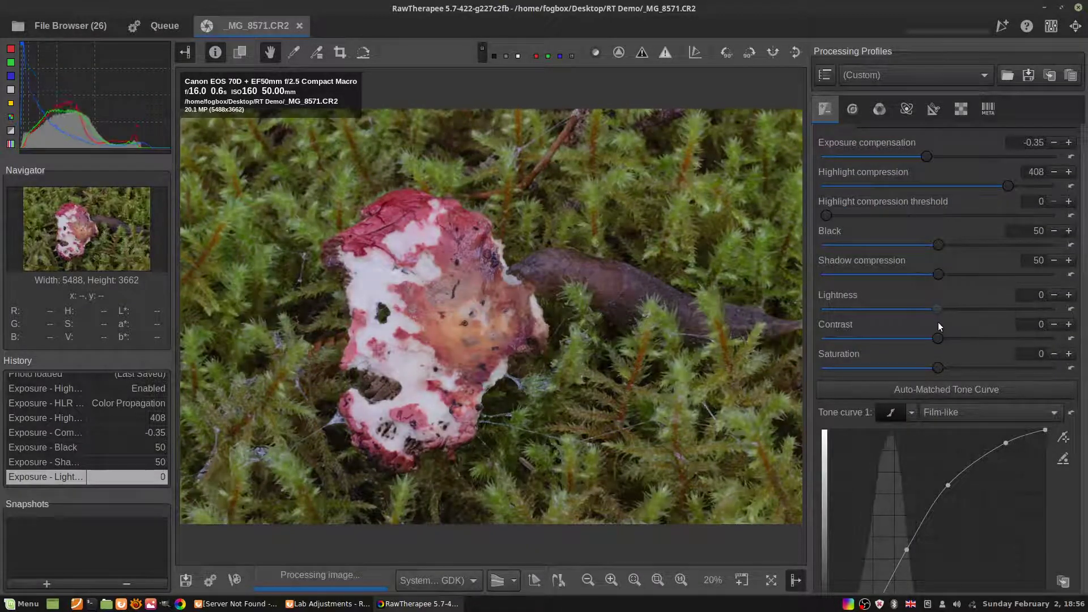
# Step: Try an exposure compensation of -4.03 and go back to the shadow compression state in the edit history
pyautogui.scroll(3, 943, 291)
pyautogui.moveTo(867, 264); pyautogui.dragTo(836, 267)
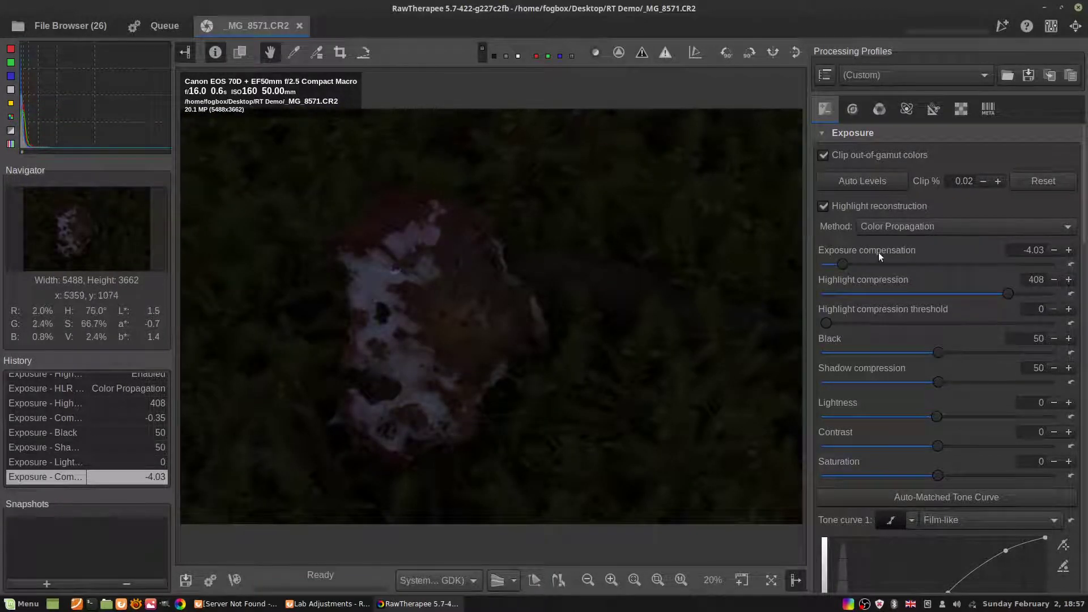
pyautogui.click(34, 462)
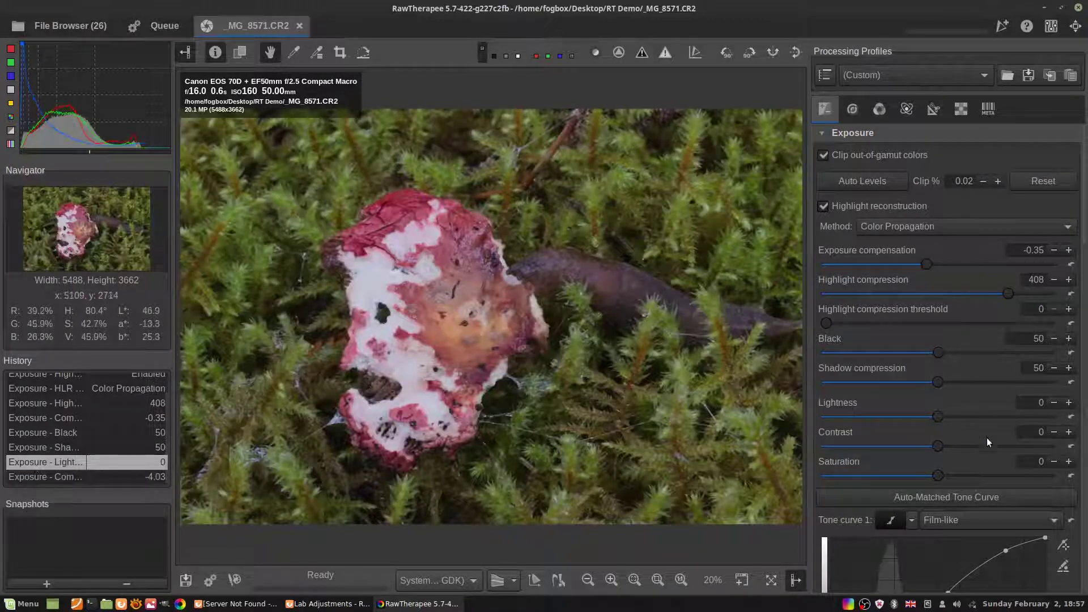
pyautogui.click(48, 447)
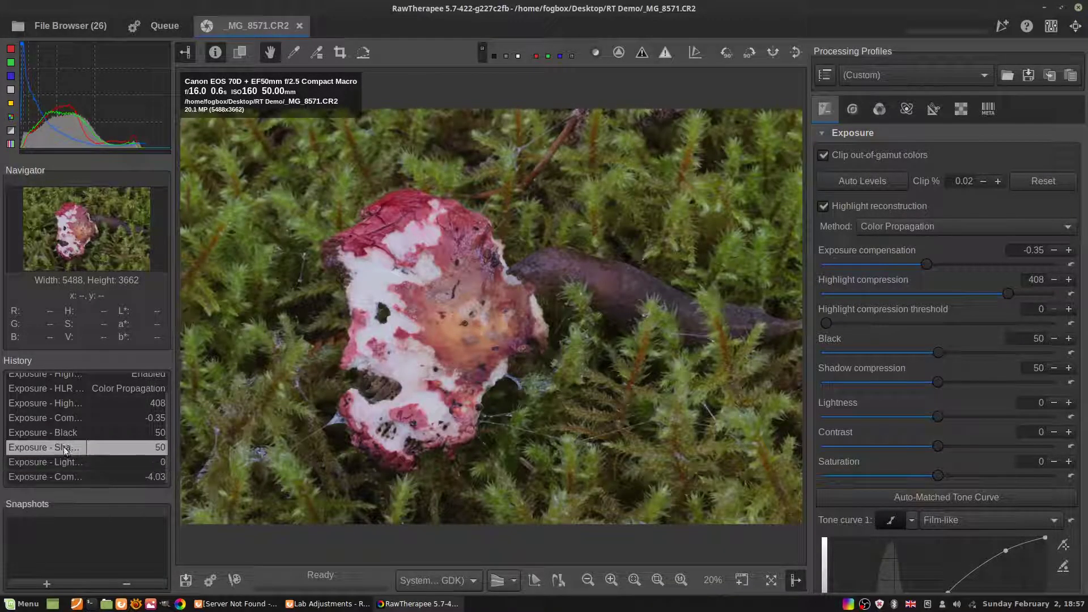
# Step: Try a contrast of 16 and test the saturation adjustment, returning both contrast and saturation to 0
pyautogui.scroll(-3, 963, 396)
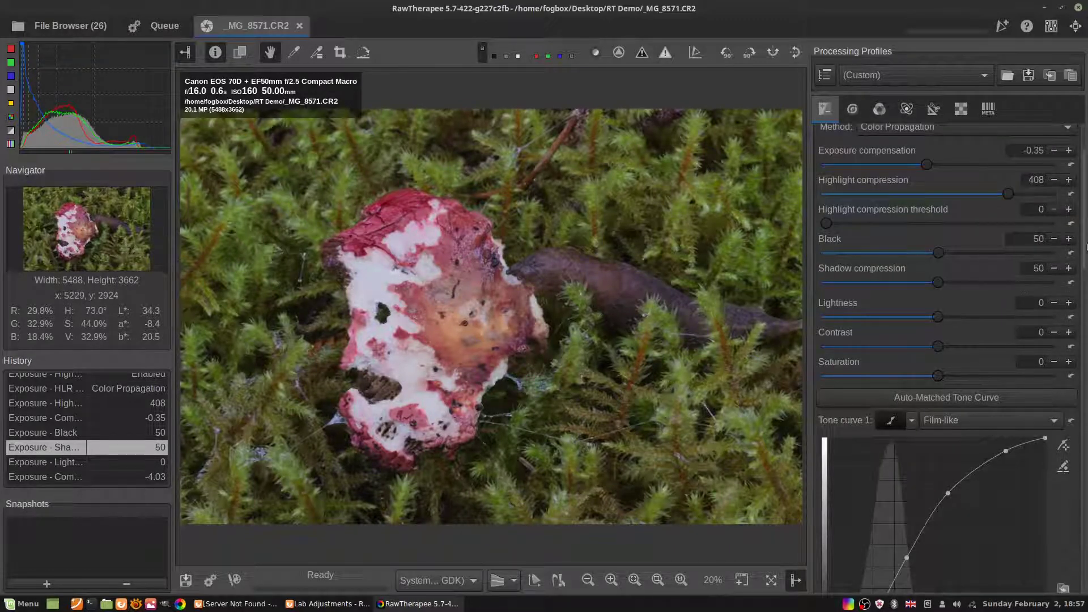
pyautogui.scroll(3, 950, 247)
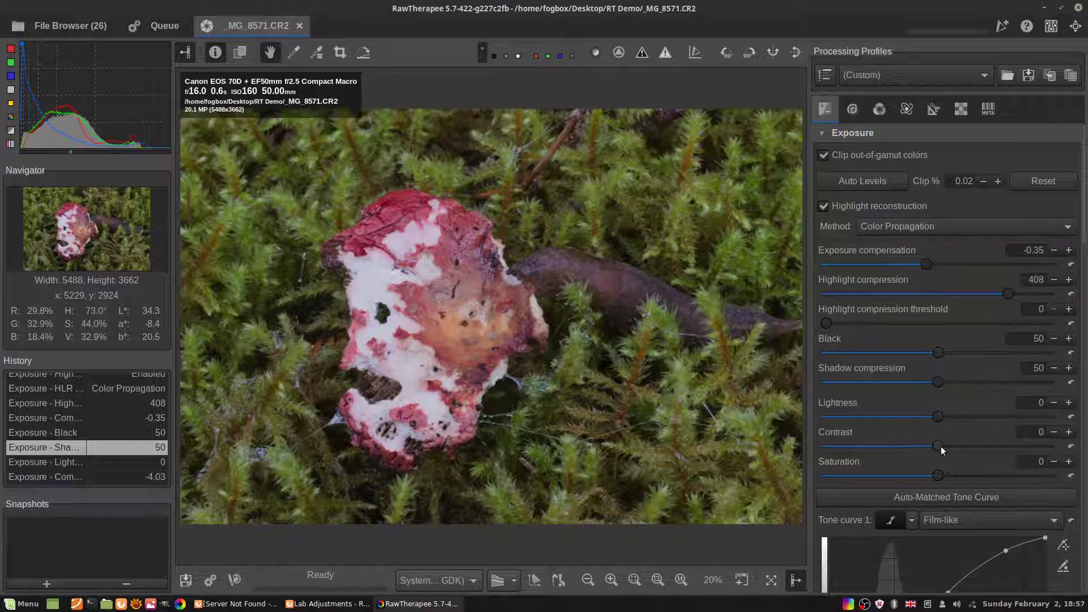
pyautogui.scroll(-4, 978, 320)
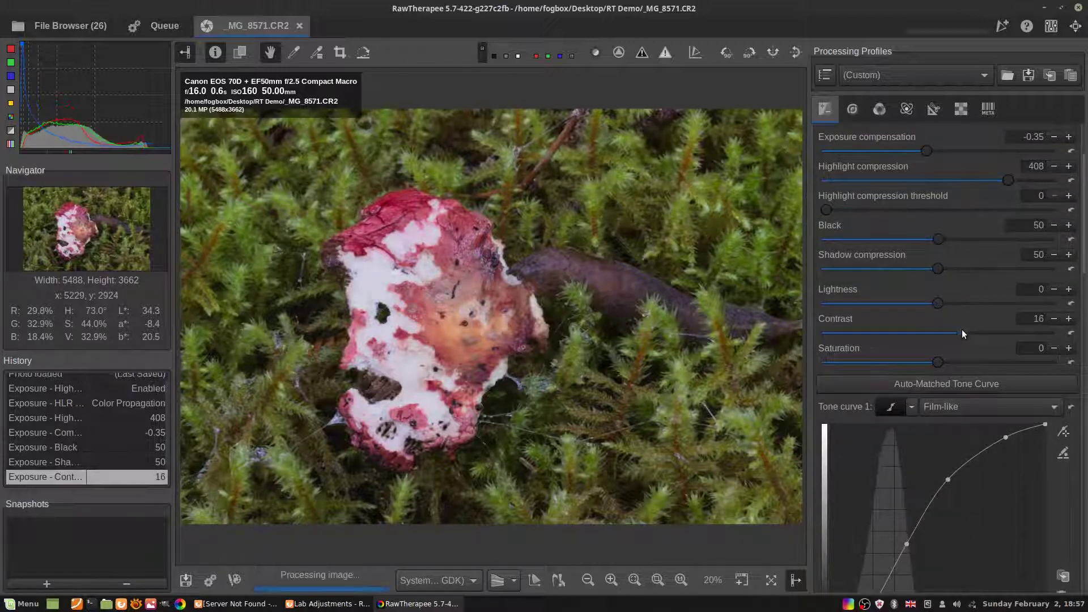
pyautogui.moveTo(960, 333); pyautogui.dragTo(937, 373)
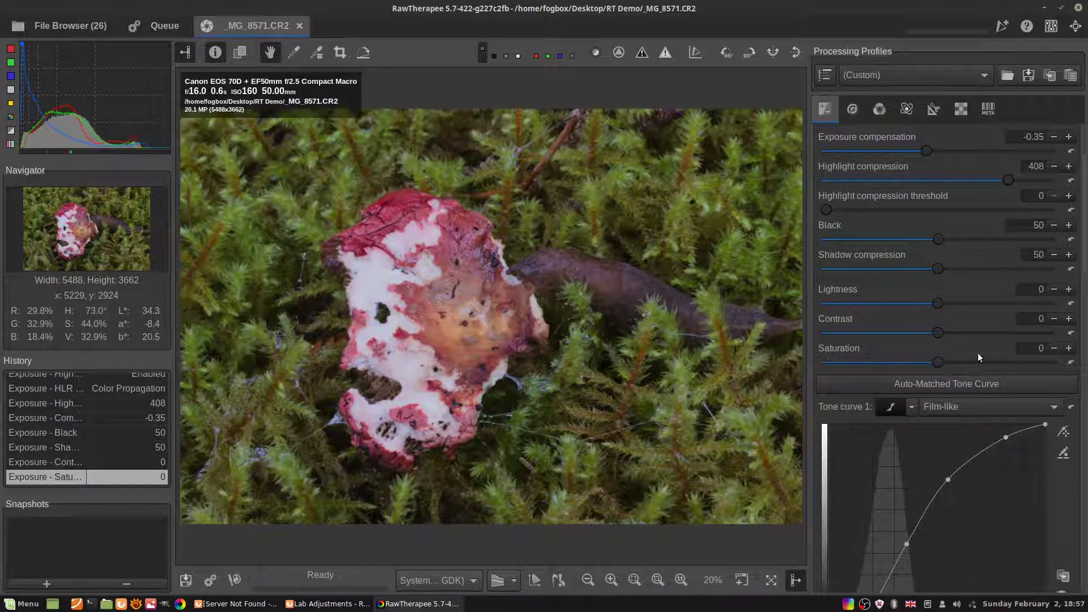
pyautogui.moveTo(940, 332)
pyautogui.mouseDown()
pyautogui.moveTo(958, 332)
pyautogui.moveTo(940, 349)
pyautogui.mouseUp()
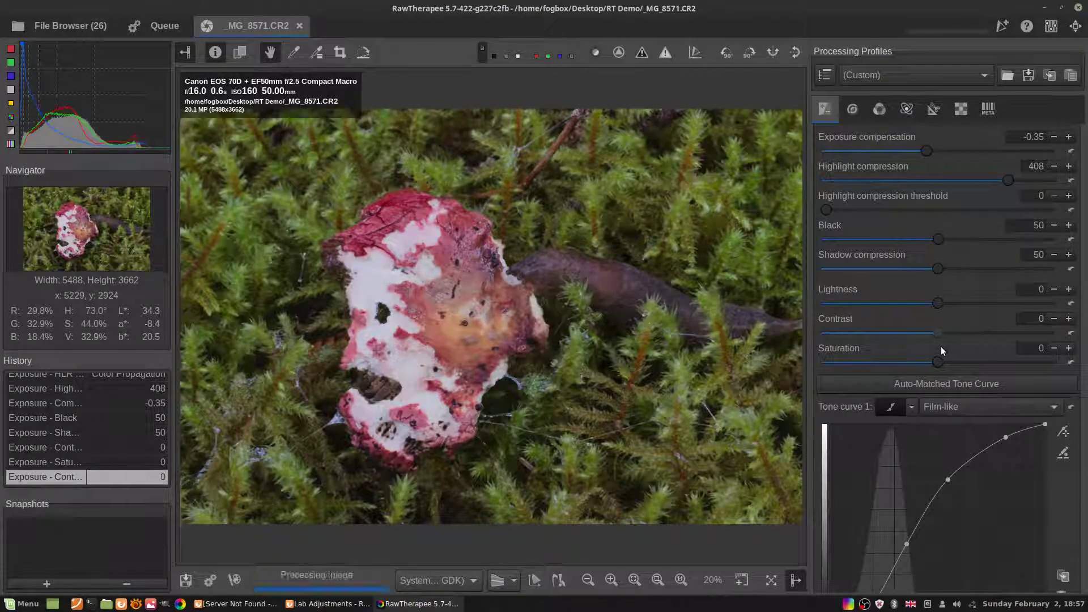
# Step: Compare the photo with tone curve 1 reset to a straight line twice, restoring the original curve from the edit history each time
pyautogui.moveTo(1084, 170); pyautogui.dragTo(1079, 241)
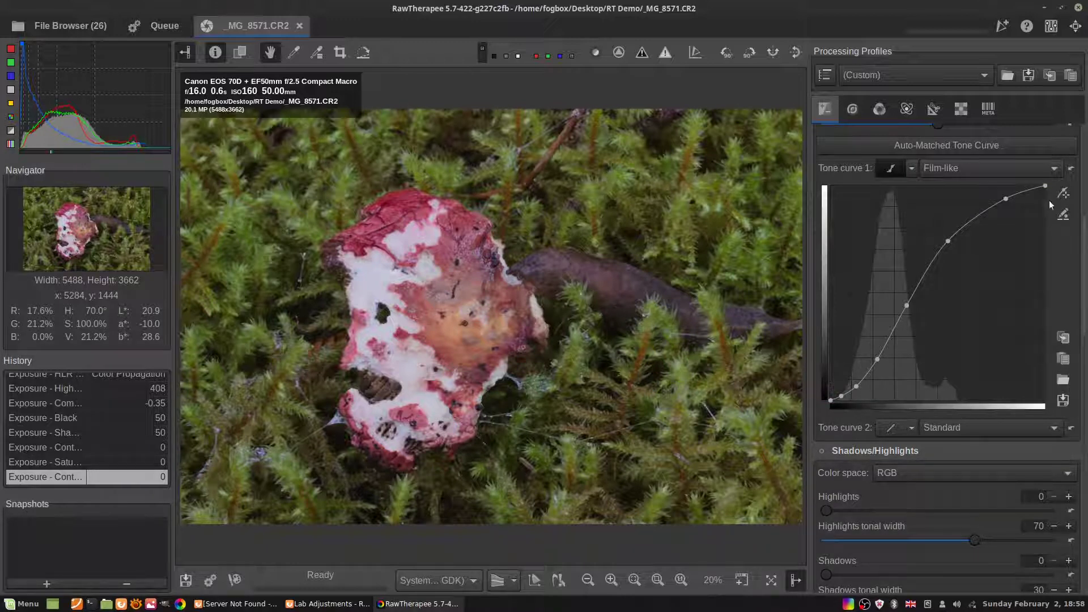
pyautogui.click(1071, 171)
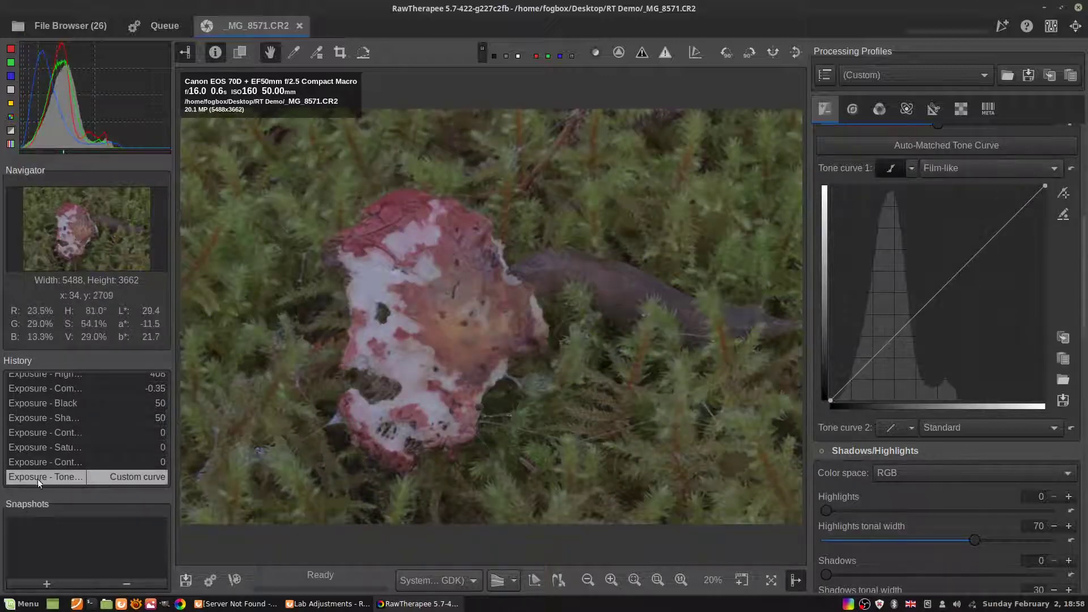
pyautogui.click(20, 461)
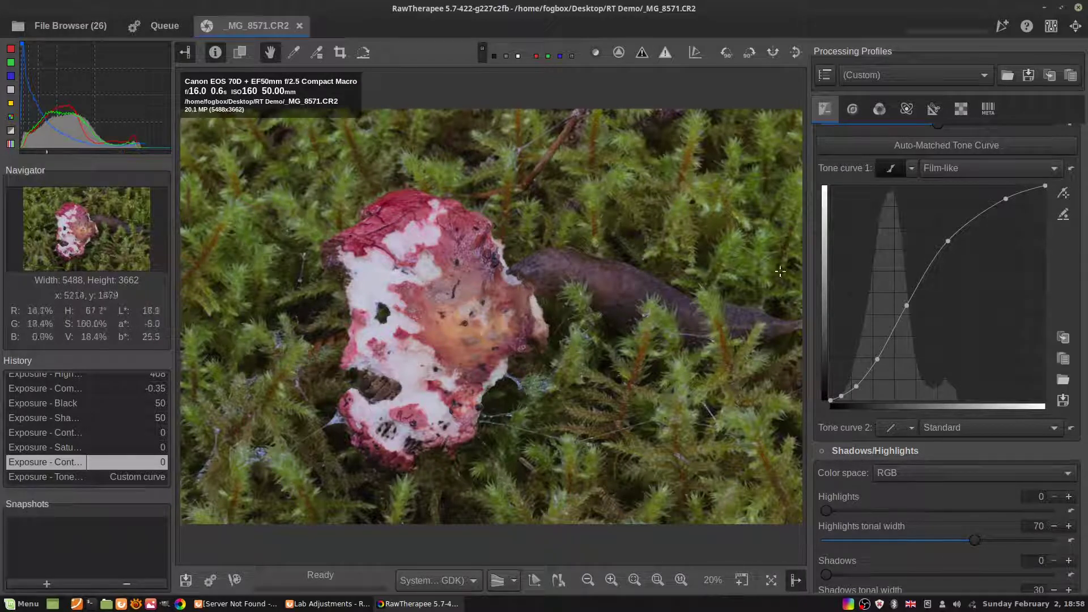
pyautogui.click(1070, 171)
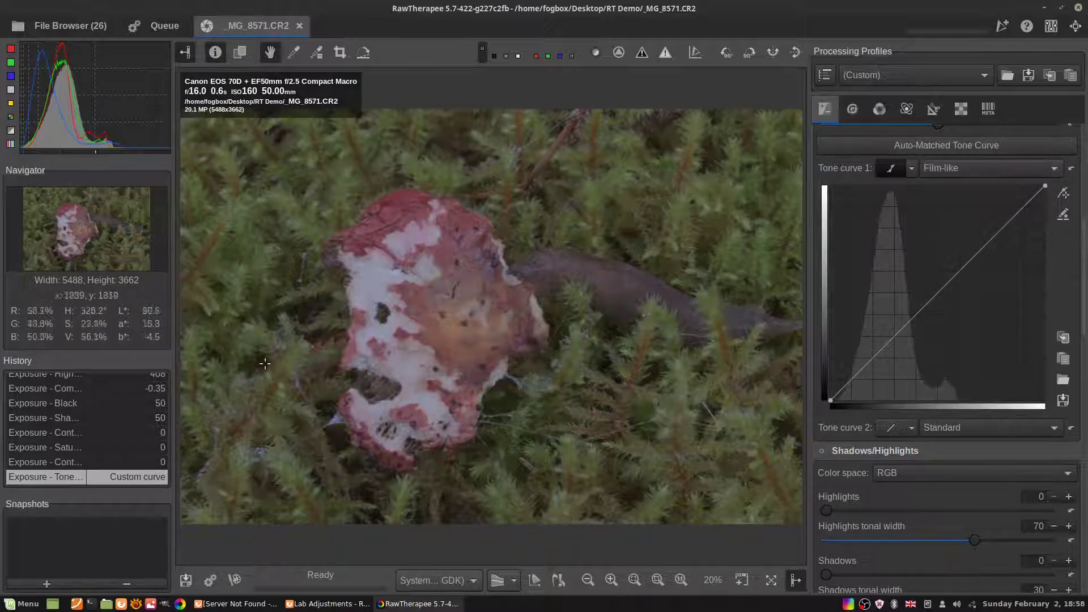
pyautogui.click(25, 462)
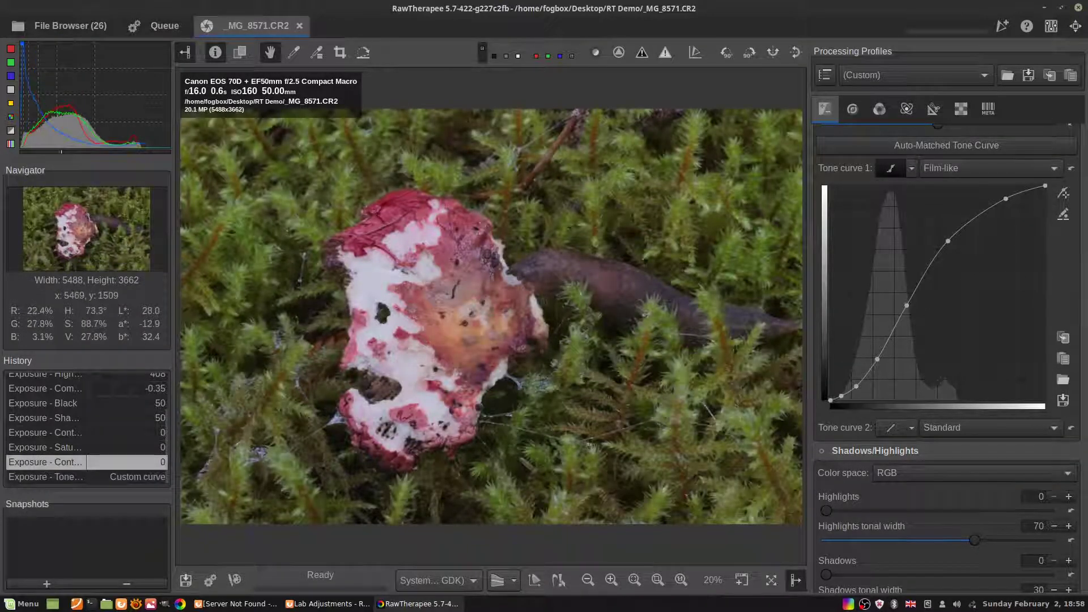
# Step: Review the curve types available for tone curve 2, and raise the middle and upper points of tone curve 1
pyautogui.click(903, 428)
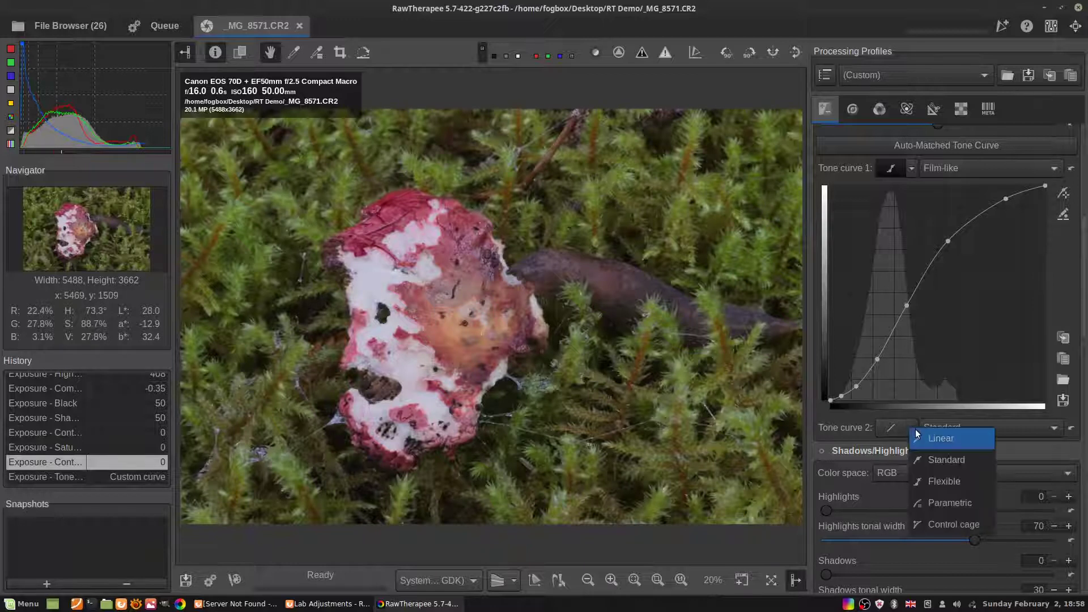
pyautogui.click(902, 426)
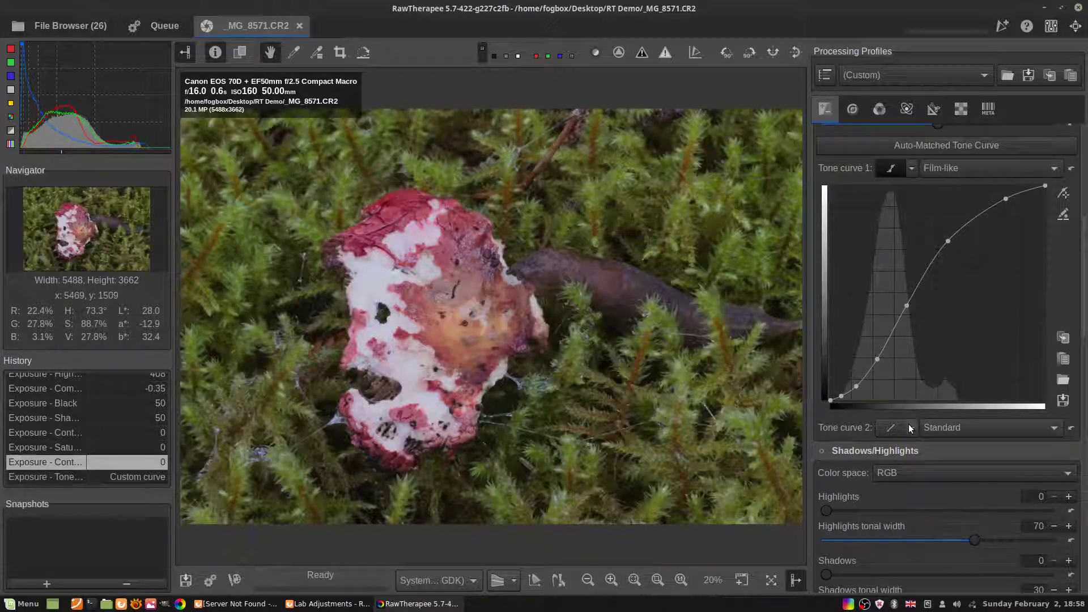
pyautogui.moveTo(1006, 198); pyautogui.dragTo(1001, 194)
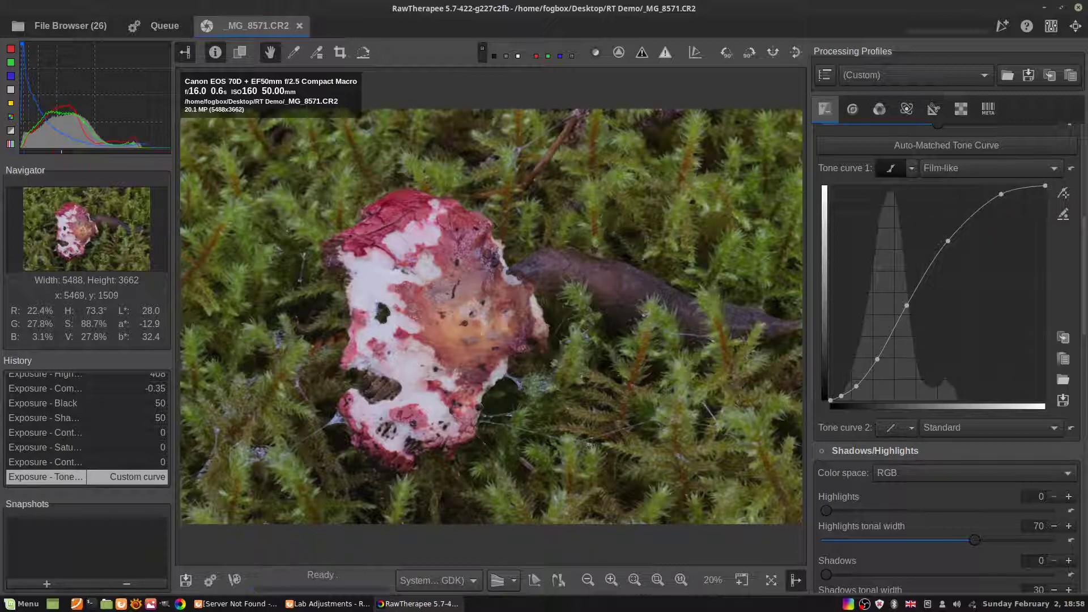
pyautogui.moveTo(947, 241); pyautogui.dragTo(943, 227)
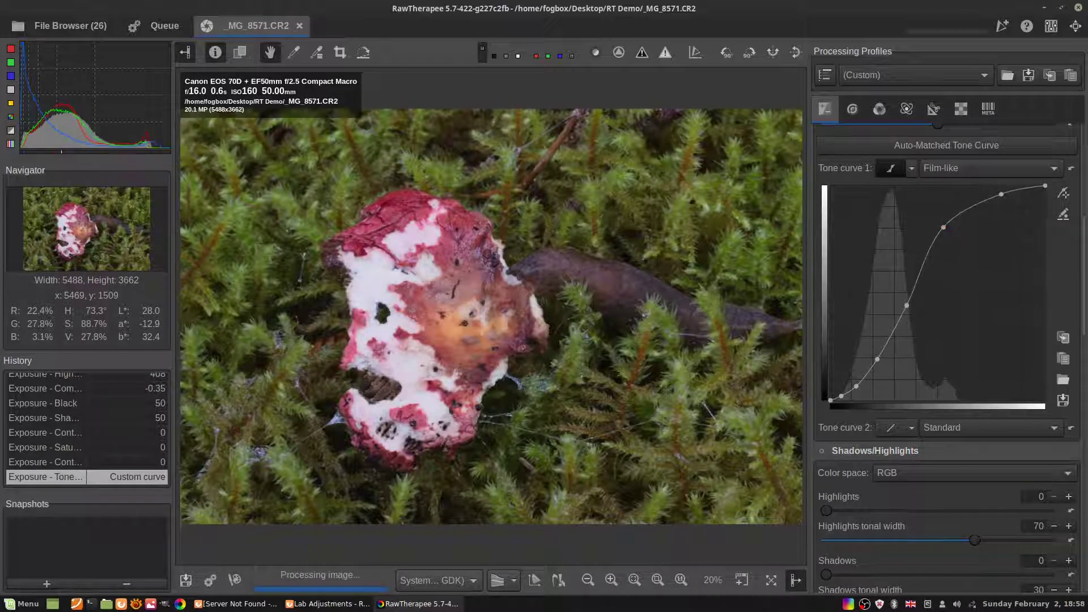
pyautogui.moveTo(907, 306); pyautogui.dragTo(903, 296)
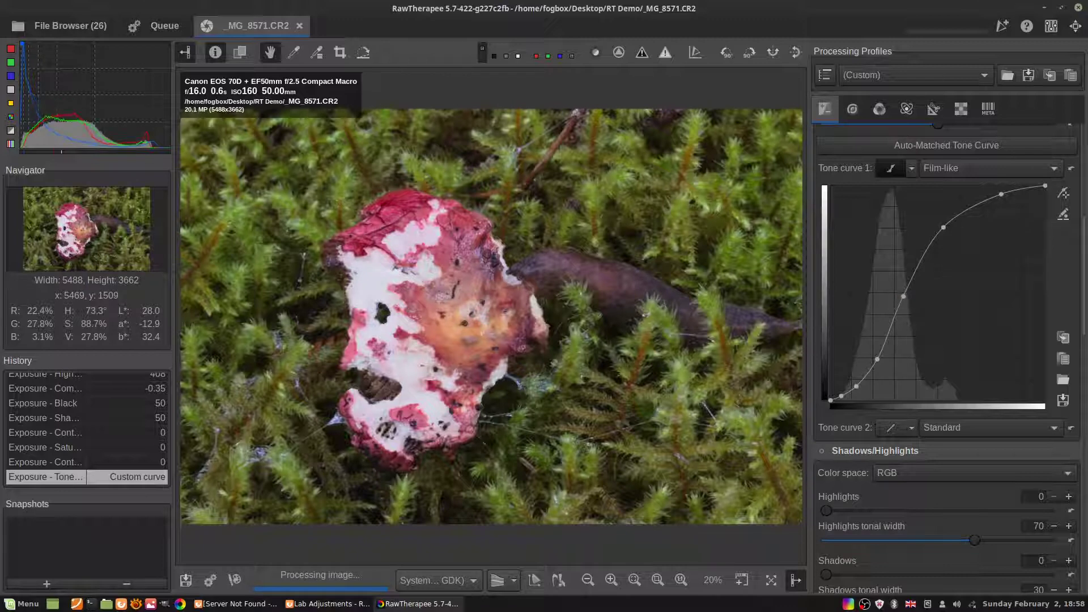
# Step: Raise the shadow points of tone curve 1 slightly, and try a custom tone curve 2 with lowered midtones and highlights
pyautogui.moveTo(875, 357); pyautogui.dragTo(858, 381)
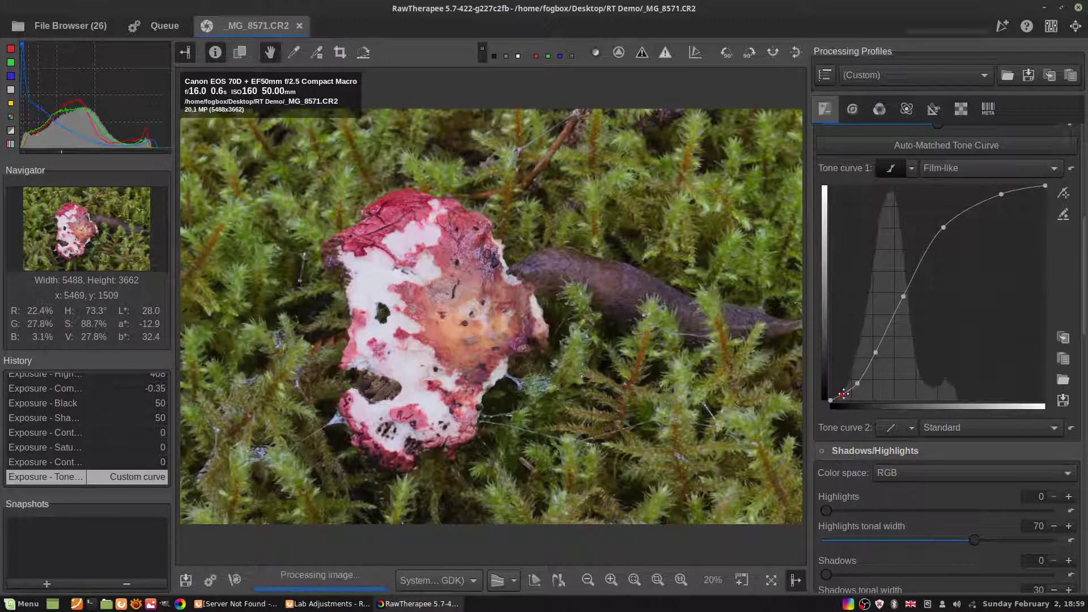
pyautogui.click(910, 428)
pyautogui.click(943, 455)
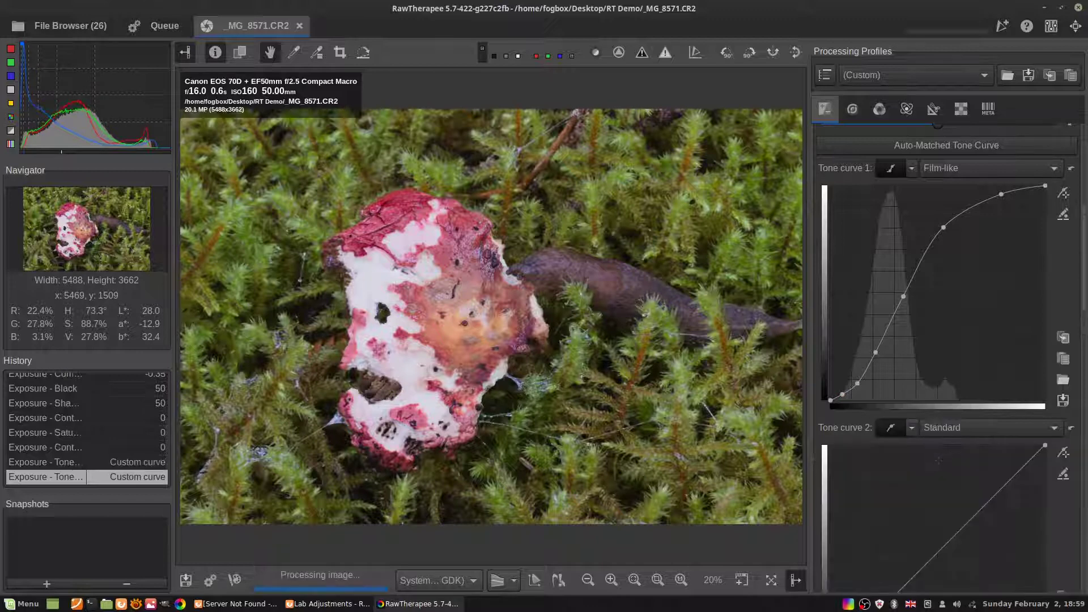
pyautogui.scroll(-3, 942, 455)
pyautogui.moveTo(934, 405); pyautogui.dragTo(949, 410)
pyautogui.moveTo(998, 342); pyautogui.dragTo(1005, 342)
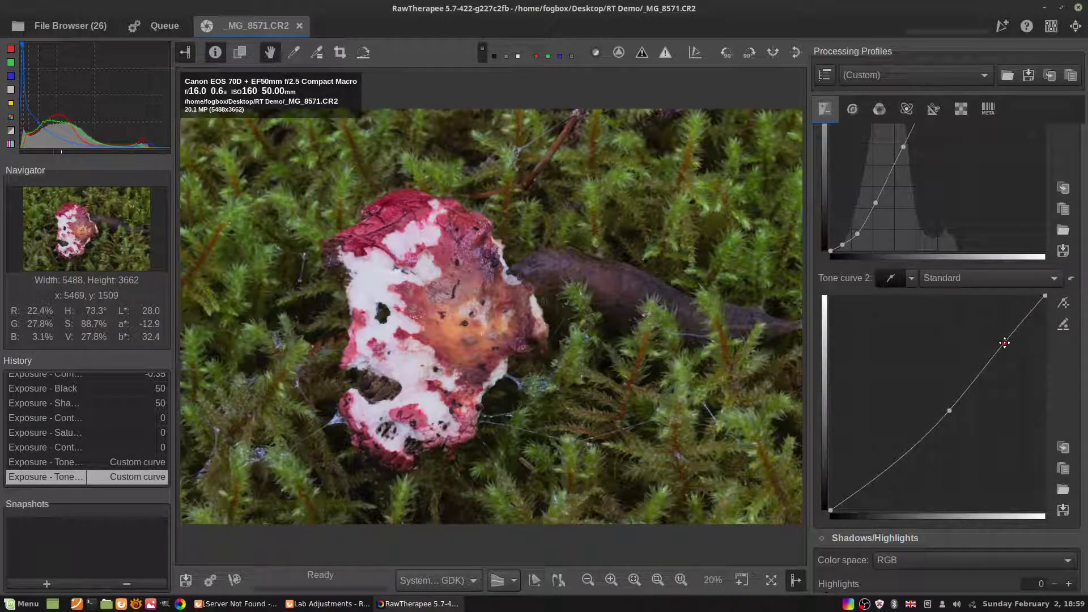
# Step: Reset tone curve 2 and return to the saturation state in the edit history
pyautogui.click(1069, 278)
pyautogui.scroll(3, 1065, 283)
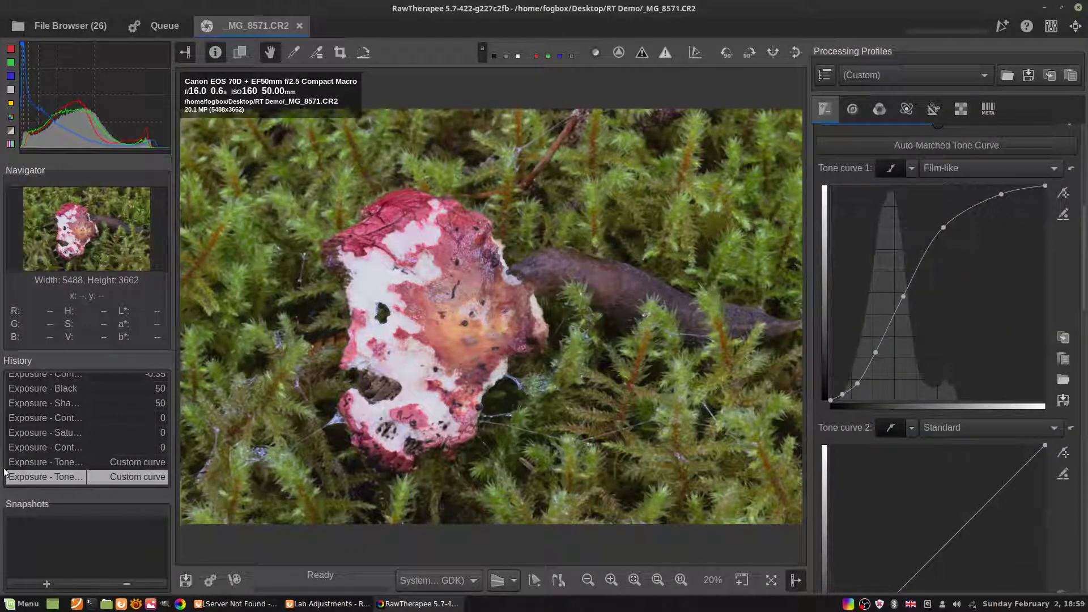
pyautogui.click(59, 432)
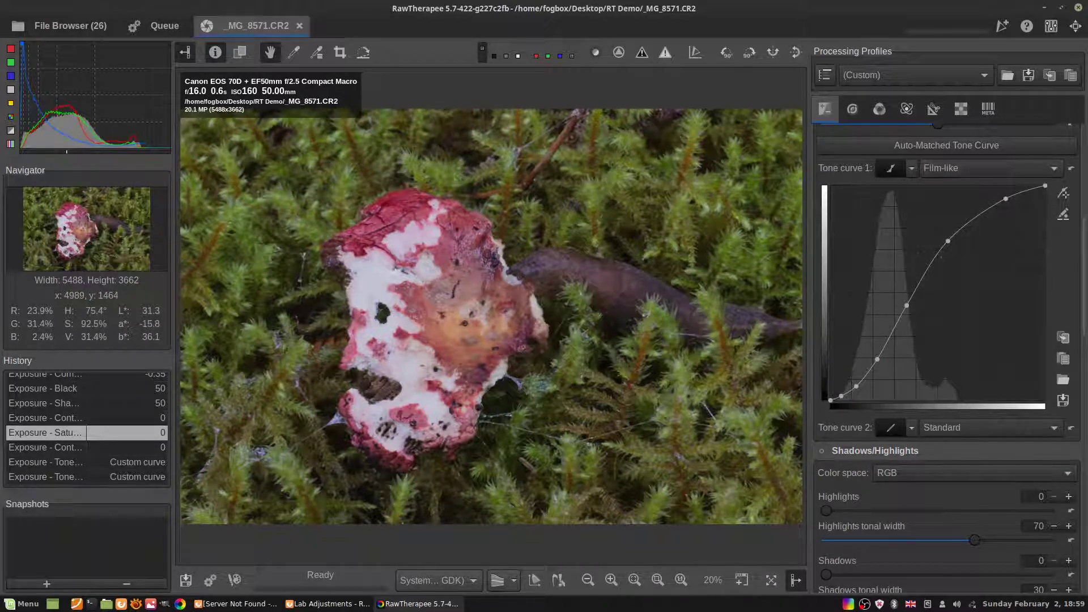
# Step: Review the curve modes available for tone curve 1 and keep Film-like
pyautogui.click(984, 168)
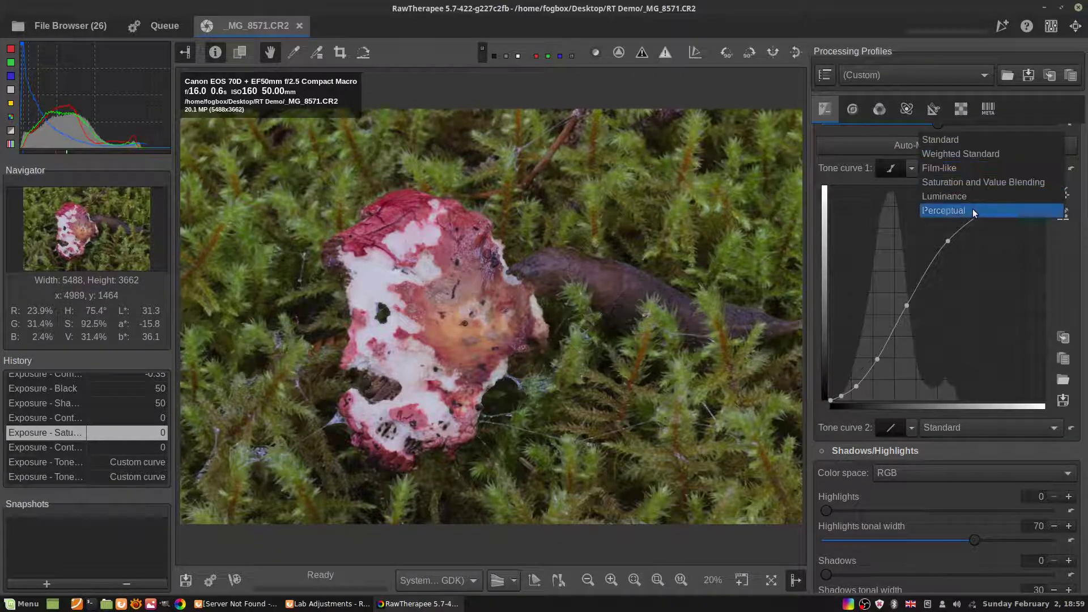
pyautogui.click(967, 172)
pyautogui.click(964, 173)
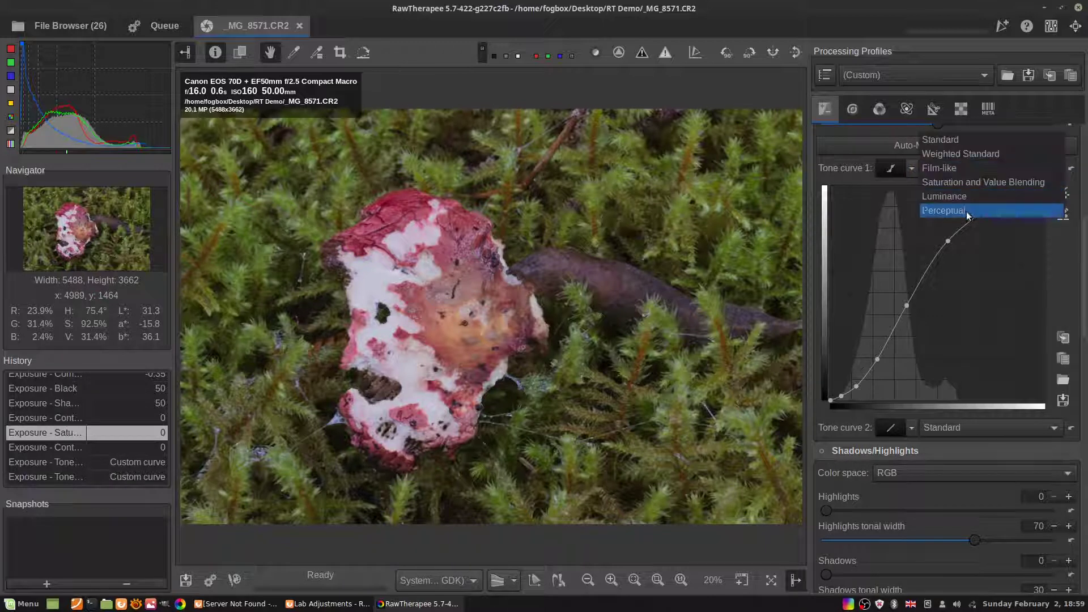
pyautogui.click(952, 168)
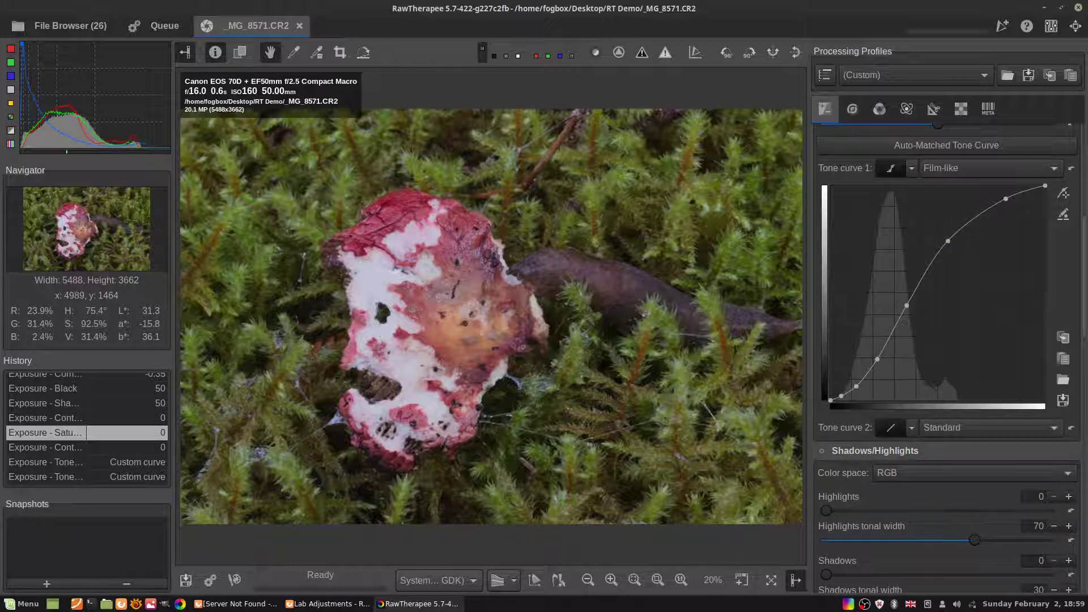
# Step: Reshape tone curve 1 by slightly lowering its highlight, midtone and shadow points
pyautogui.moveTo(948, 241); pyautogui.dragTo(959, 245)
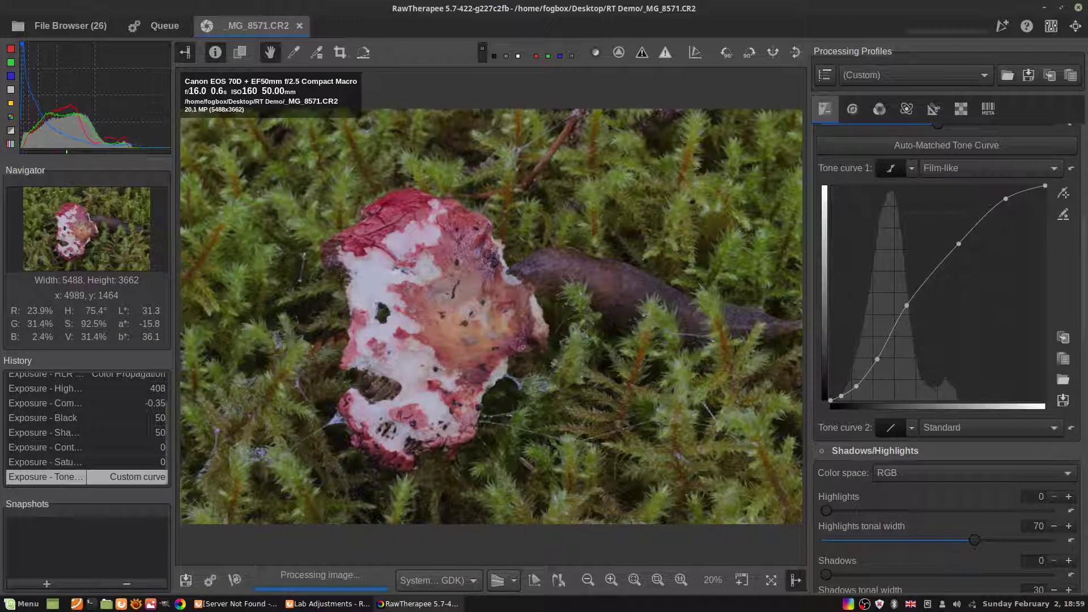
pyautogui.moveTo(1005, 198); pyautogui.dragTo(1014, 205)
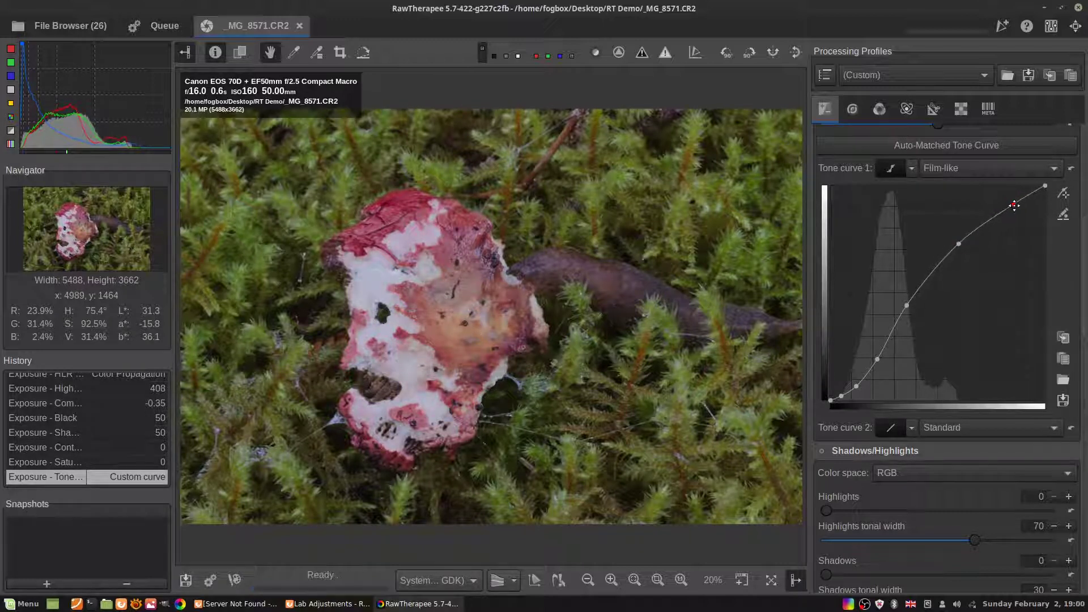
pyautogui.moveTo(906, 305); pyautogui.dragTo(908, 308)
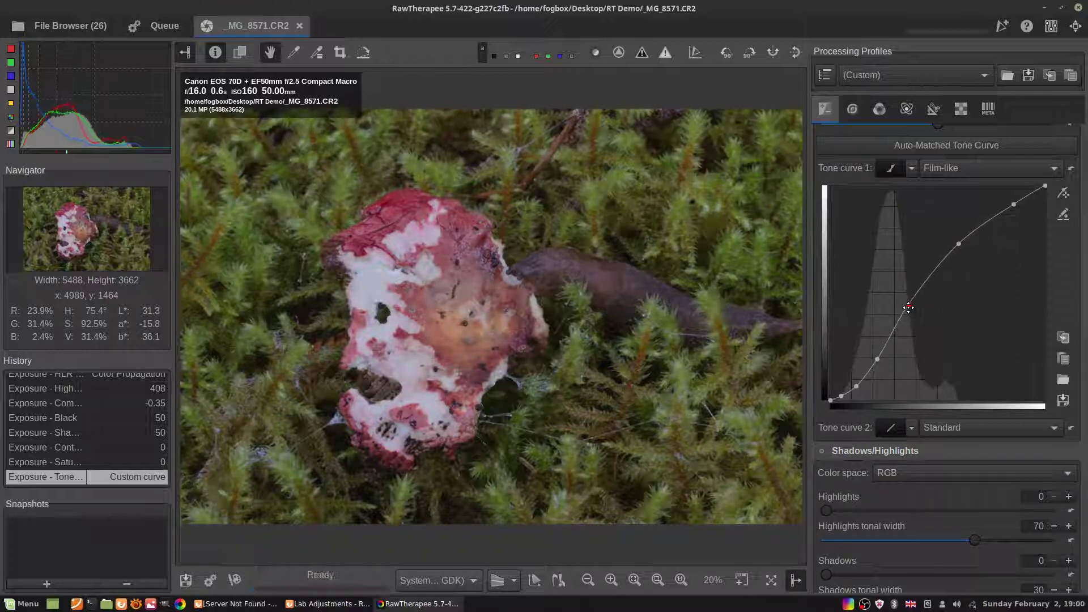
pyautogui.moveTo(877, 359); pyautogui.dragTo(881, 358)
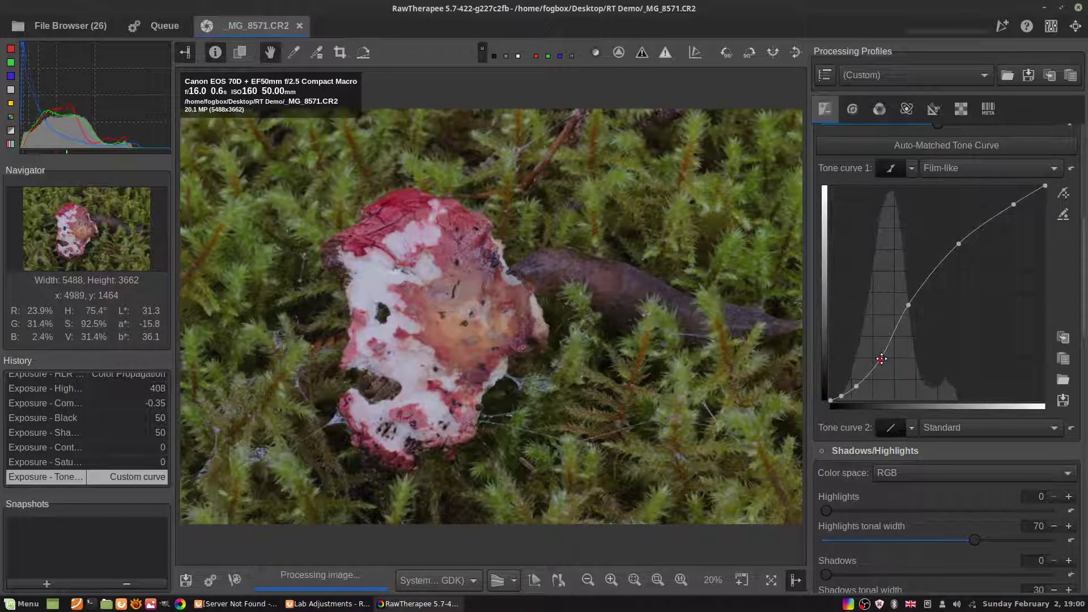
pyautogui.moveTo(856, 386); pyautogui.dragTo(845, 396)
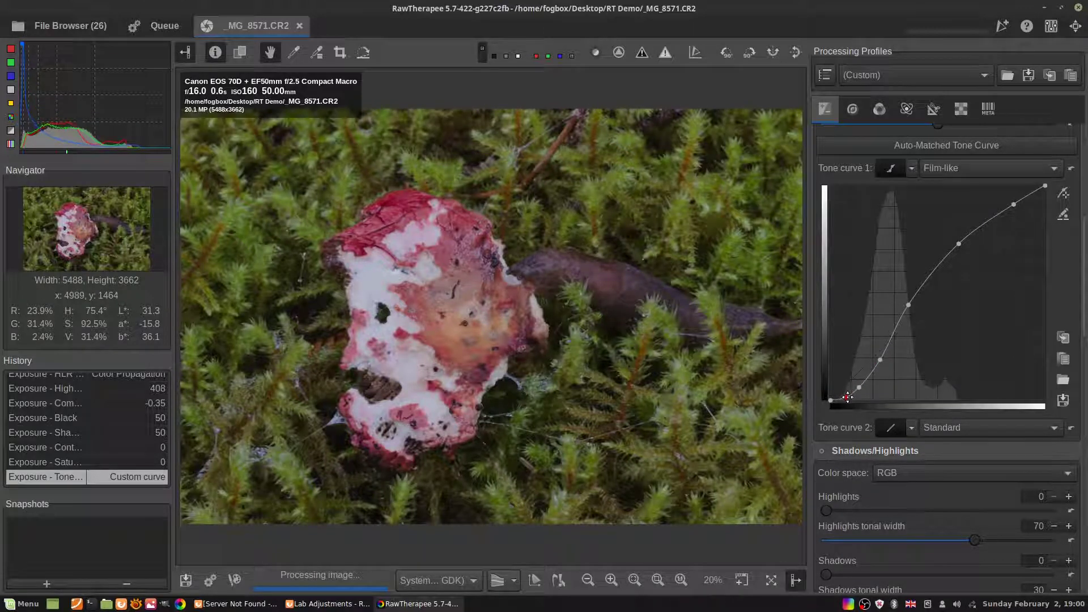
# Step: Give tone curve 2 a custom curve with a raised highlight point, a midpoint and a shadow point close to the diagonal
pyautogui.click(912, 427)
pyautogui.click(958, 459)
pyautogui.scroll(-3, 960, 492)
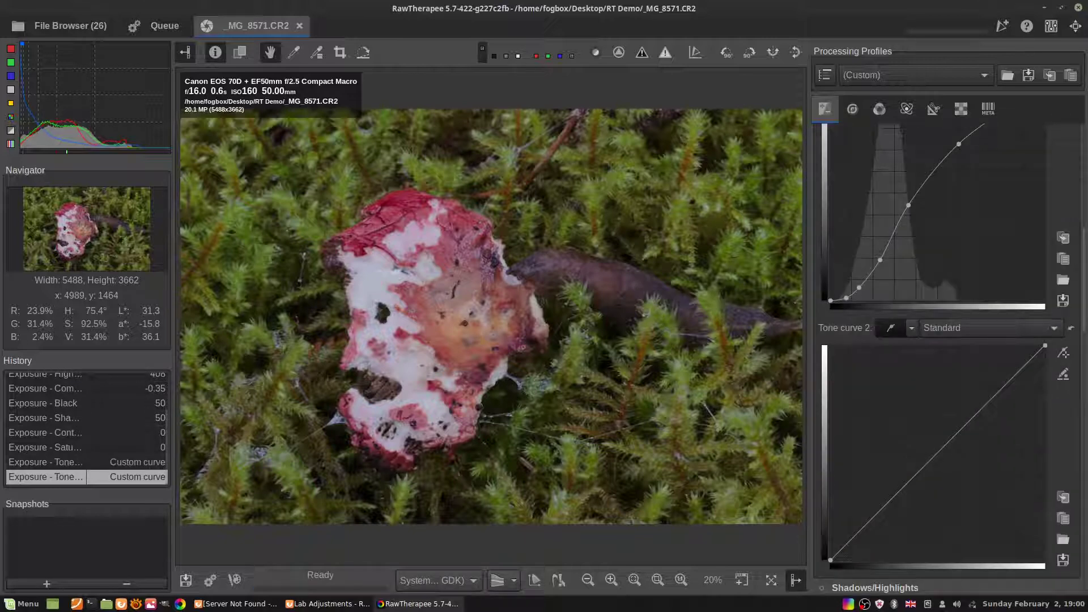
pyautogui.moveTo(943, 455)
pyautogui.mouseDown()
pyautogui.moveTo(927, 446)
pyautogui.moveTo(937, 450)
pyautogui.mouseUp()
pyautogui.moveTo(985, 404); pyautogui.dragTo(990, 386)
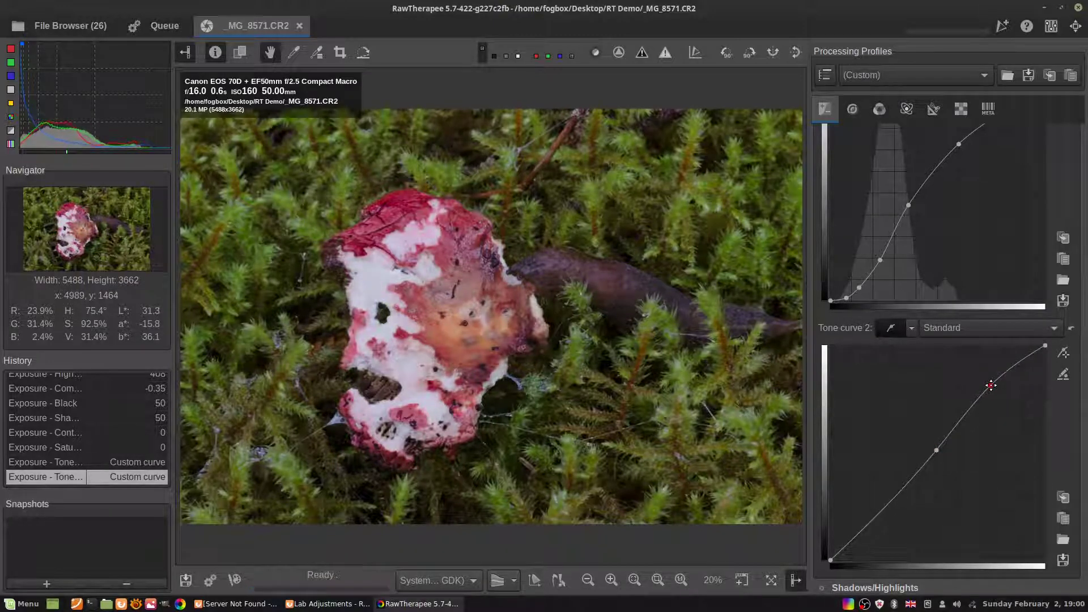
pyautogui.moveTo(848, 534); pyautogui.dragTo(856, 541)
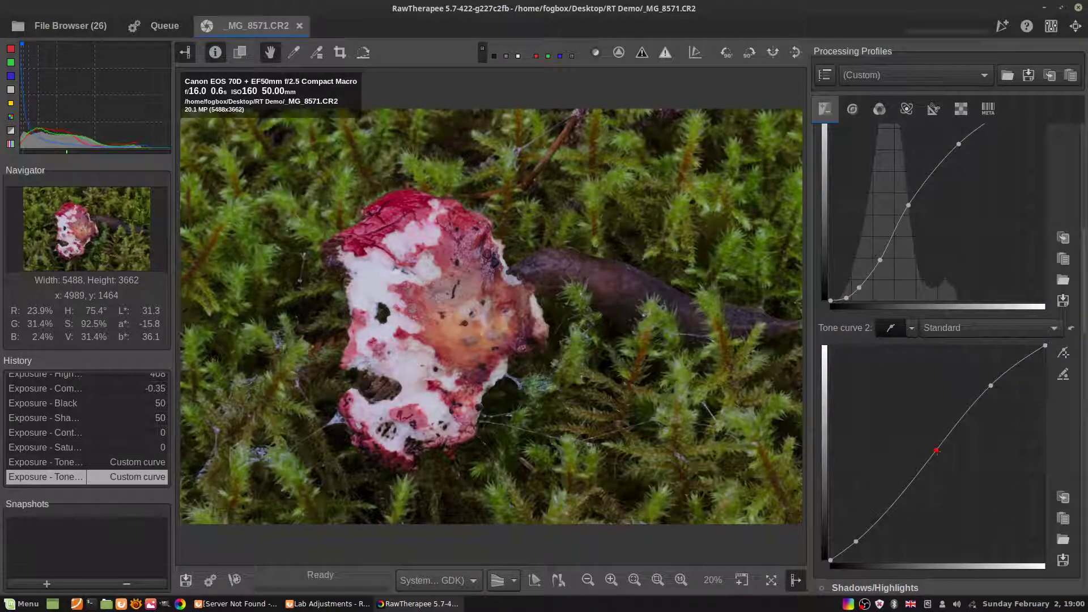
pyautogui.moveTo(855, 541); pyautogui.dragTo(855, 537)
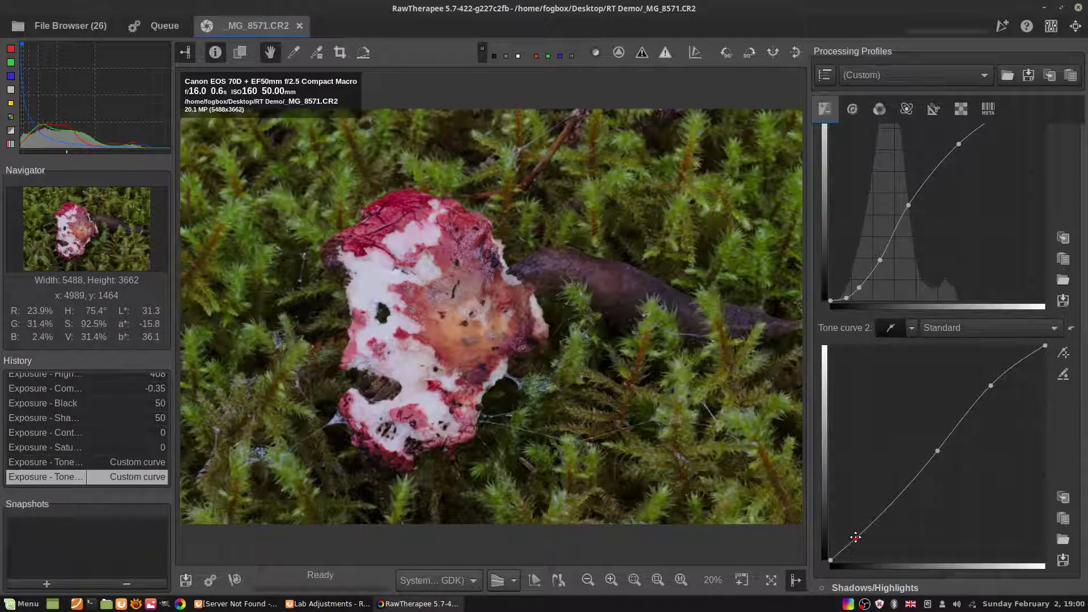
pyautogui.moveTo(855, 537); pyautogui.dragTo(855, 537)
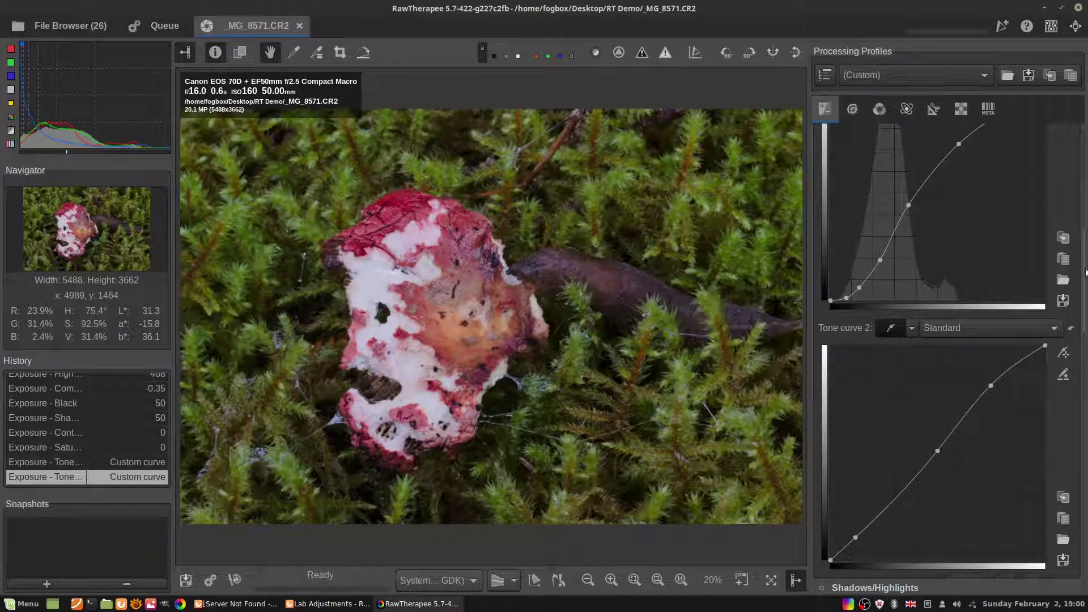
# Step: Fine-tune tone curve 1 by slightly raising its shadow and lower midtone points and easing down the upper midtone point
pyautogui.scroll(3, 946, 357)
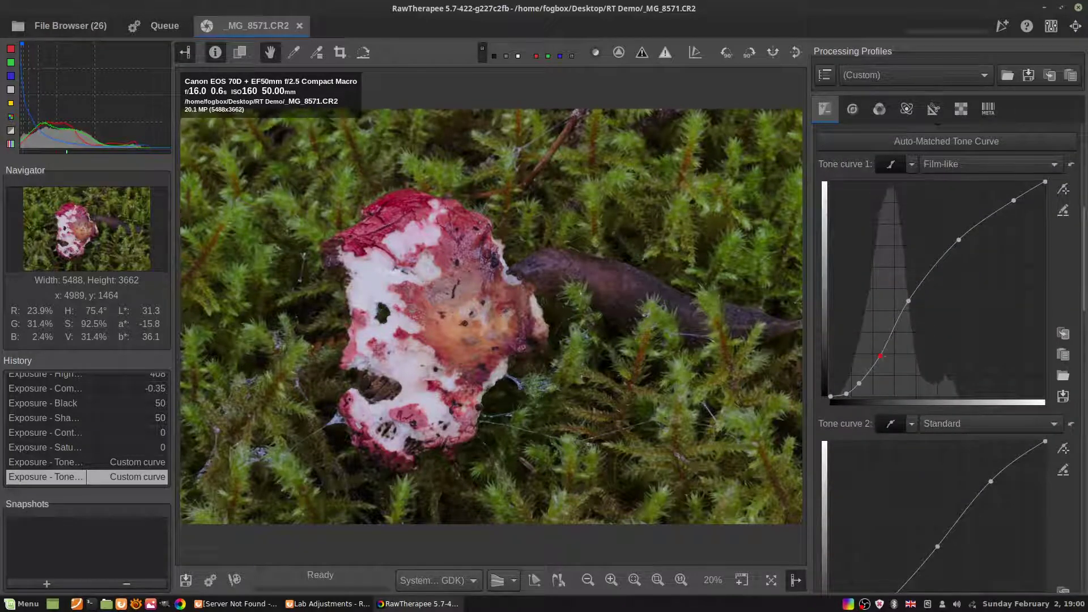
pyautogui.moveTo(846, 393); pyautogui.dragTo(846, 392)
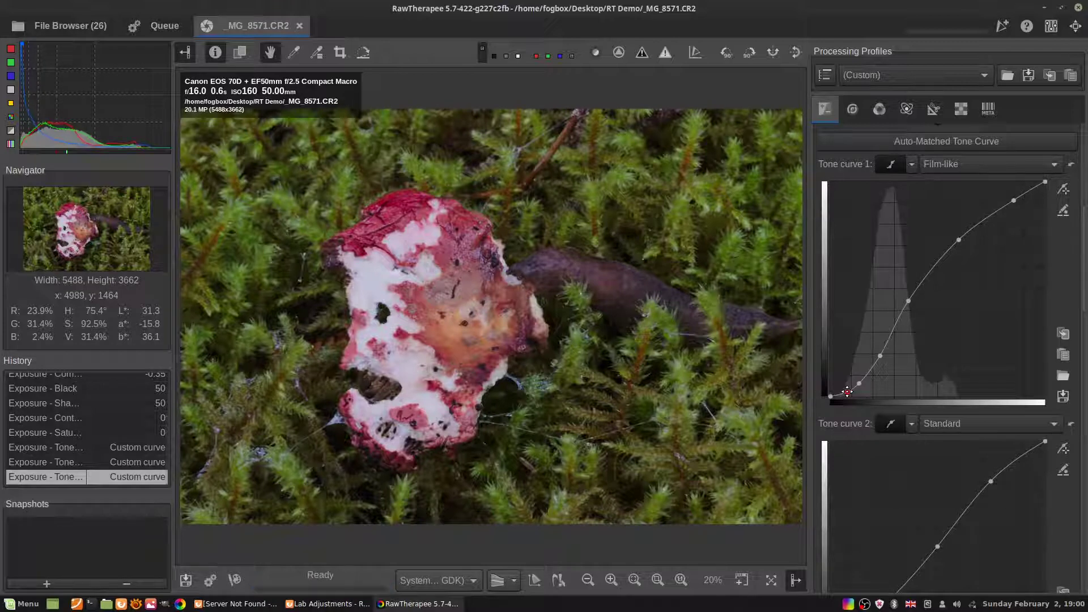
pyautogui.scroll(-6, 846, 391)
pyautogui.scroll(9, 922, 317)
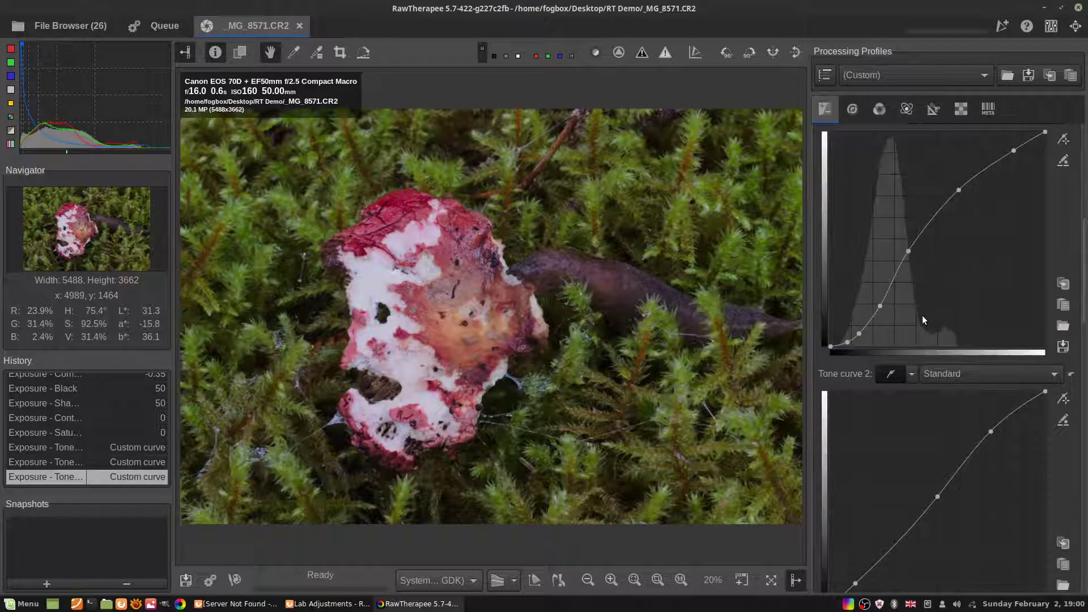
pyautogui.moveTo(958, 289); pyautogui.dragTo(960, 289)
pyautogui.moveTo(909, 350); pyautogui.dragTo(908, 349)
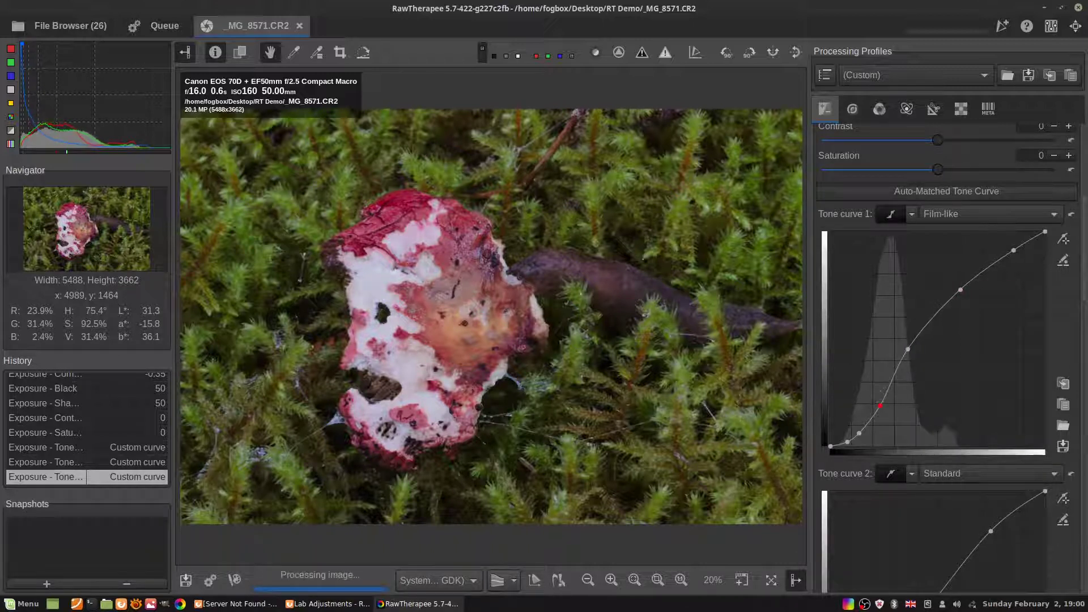
pyautogui.moveTo(879, 405); pyautogui.dragTo(879, 403)
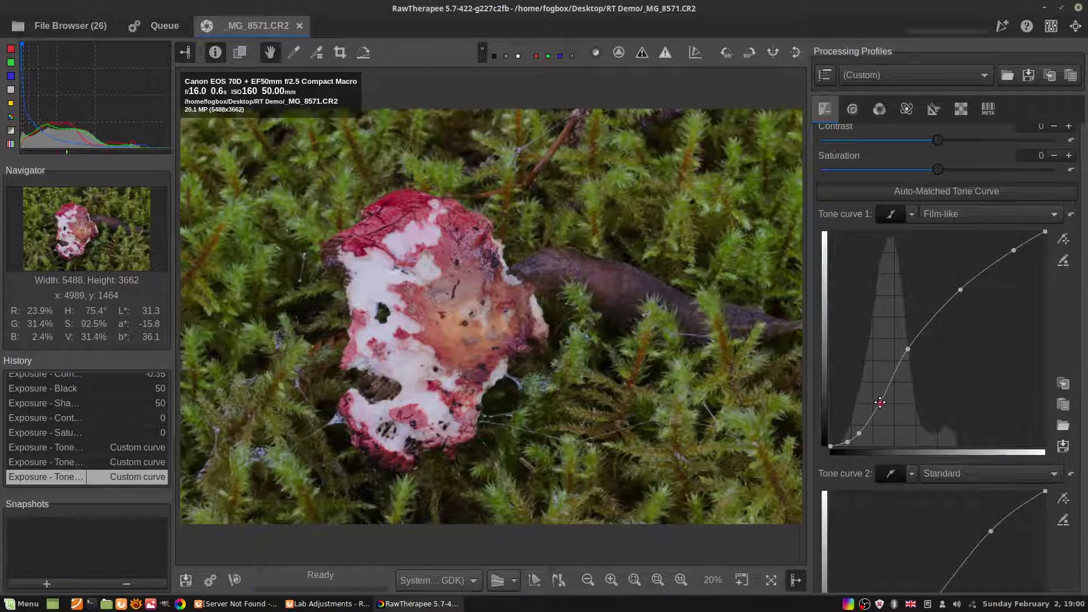
# Step: Move the shadow point of tone curve 2 slightly farther up along the curve
pyautogui.scroll(-4, 878, 402)
pyautogui.moveTo(854, 533); pyautogui.dragTo(865, 526)
pyautogui.scroll(-2, 864, 520)
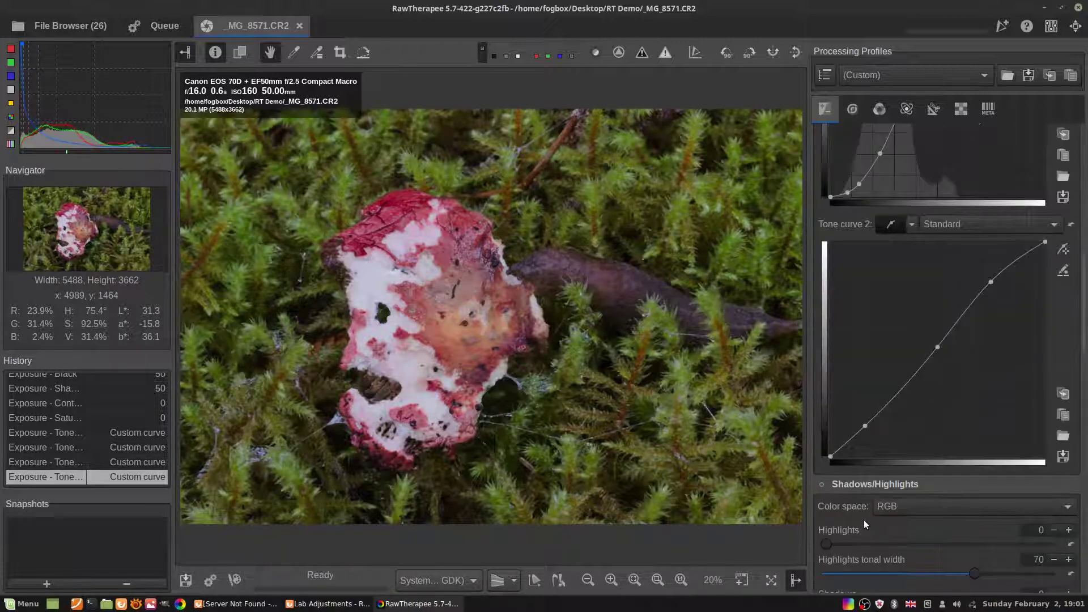
# Step: Check the mode choices of tone curve 1 again, leaving it on Film-like
pyautogui.scroll(2, 990, 356)
pyautogui.scroll(1, 959, 383)
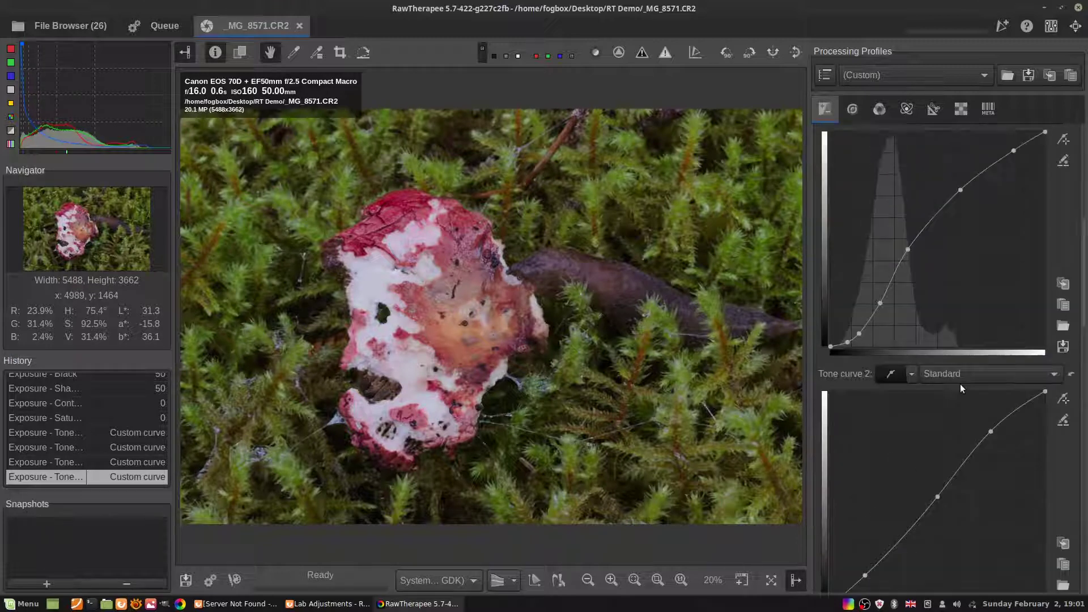
pyautogui.scroll(1, 949, 303)
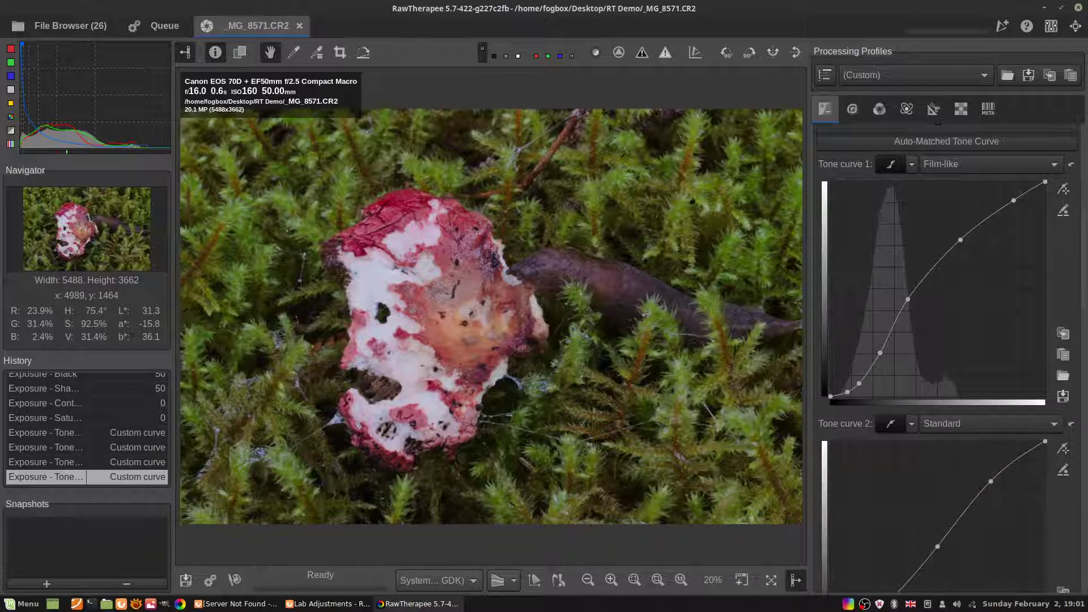
pyautogui.click(1042, 166)
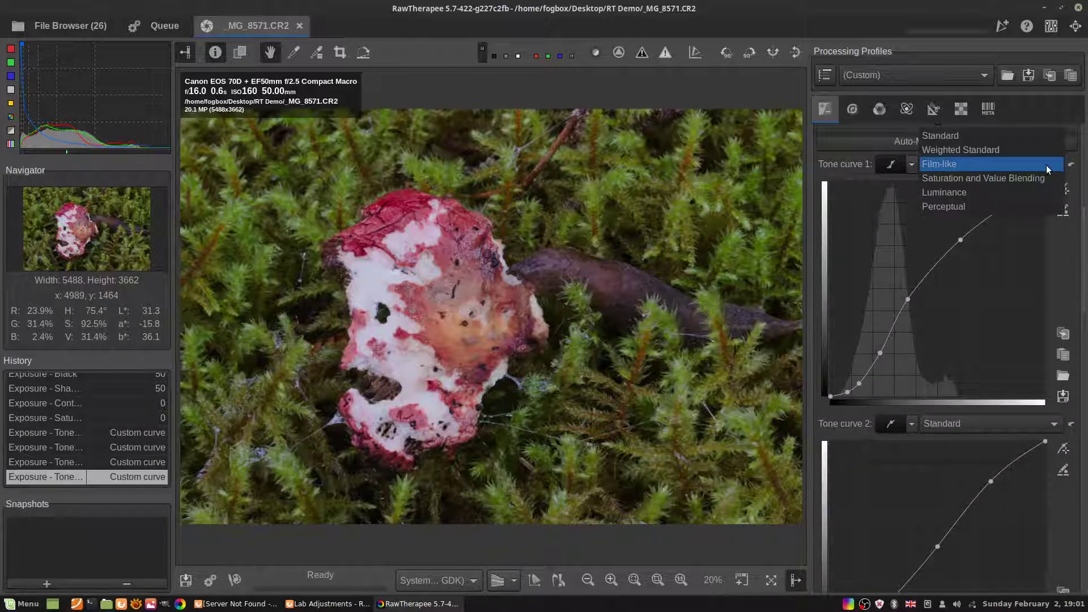
pyautogui.click(1046, 165)
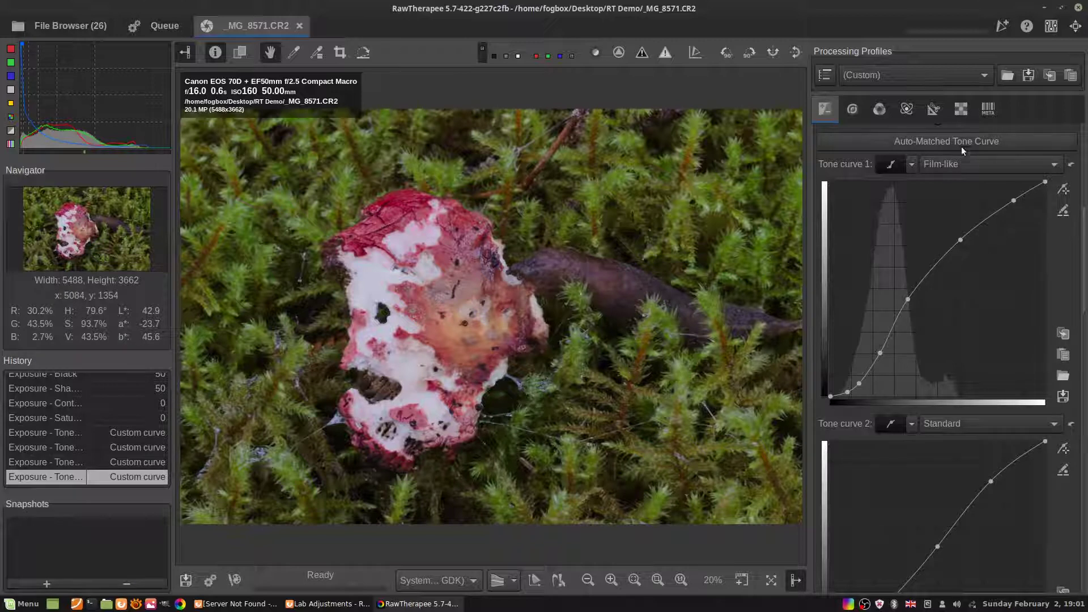
# Step: Try Standard mode on tone curve 1 and Film-like on tone curve 2, and return them to Film-like and Standard respectively
pyautogui.click(1000, 164)
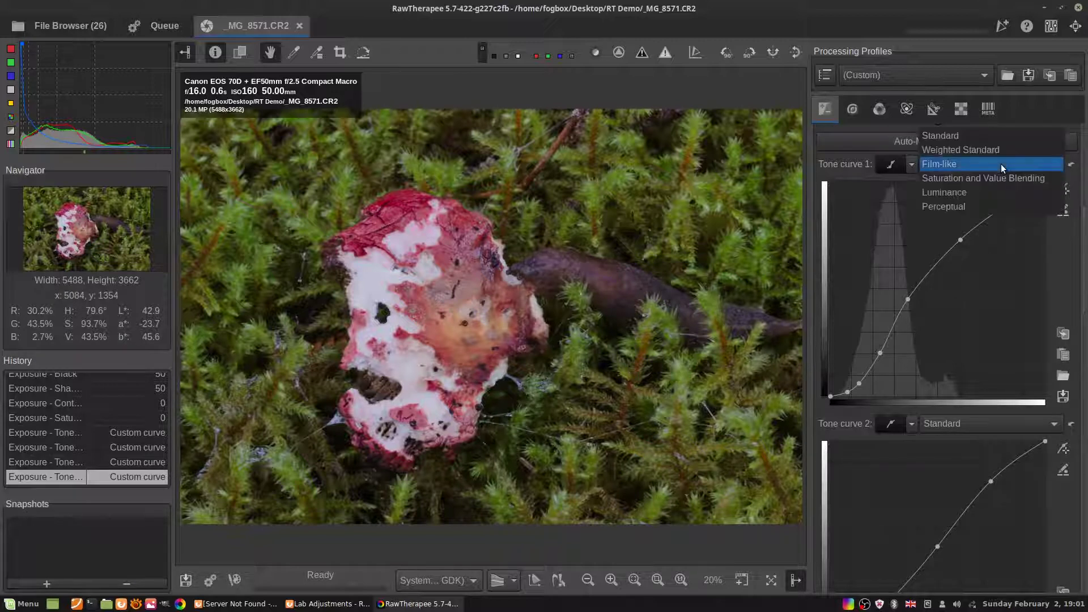
pyautogui.click(998, 135)
pyautogui.click(990, 430)
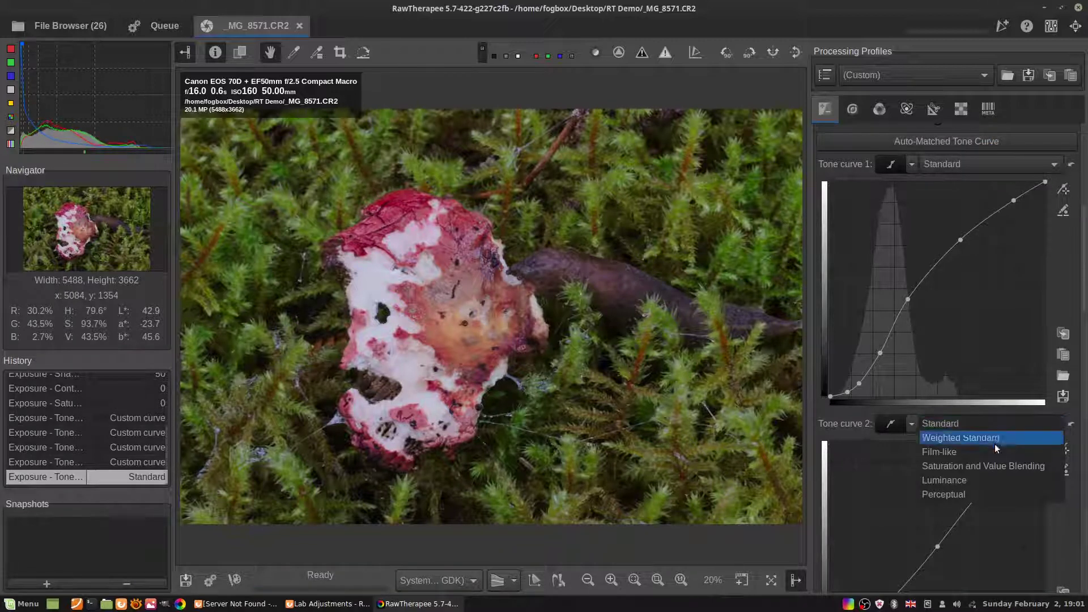
pyautogui.click(994, 453)
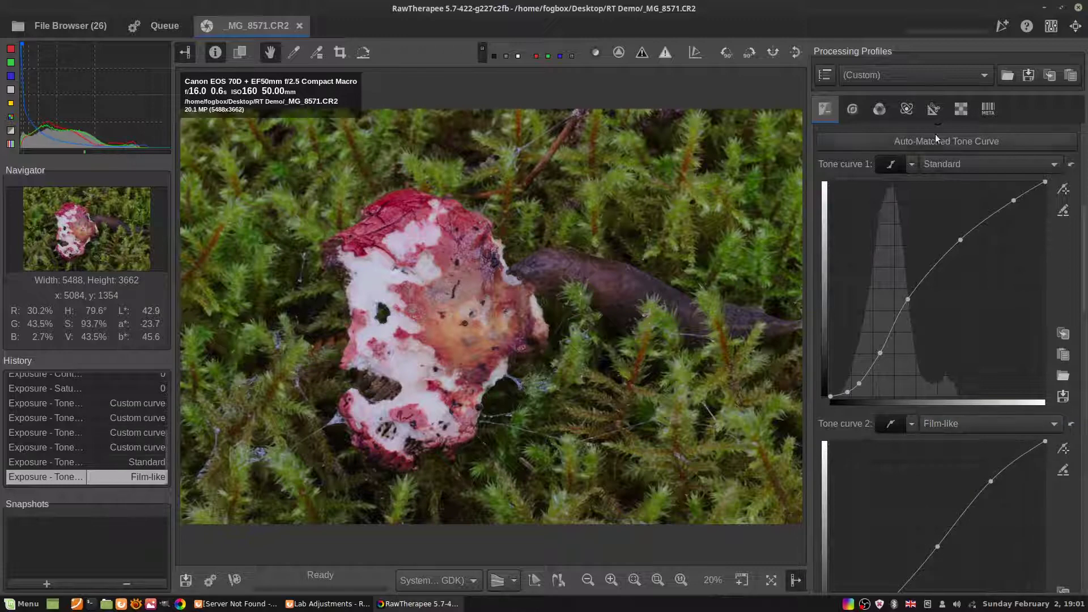
pyautogui.click(983, 420)
pyautogui.click(988, 395)
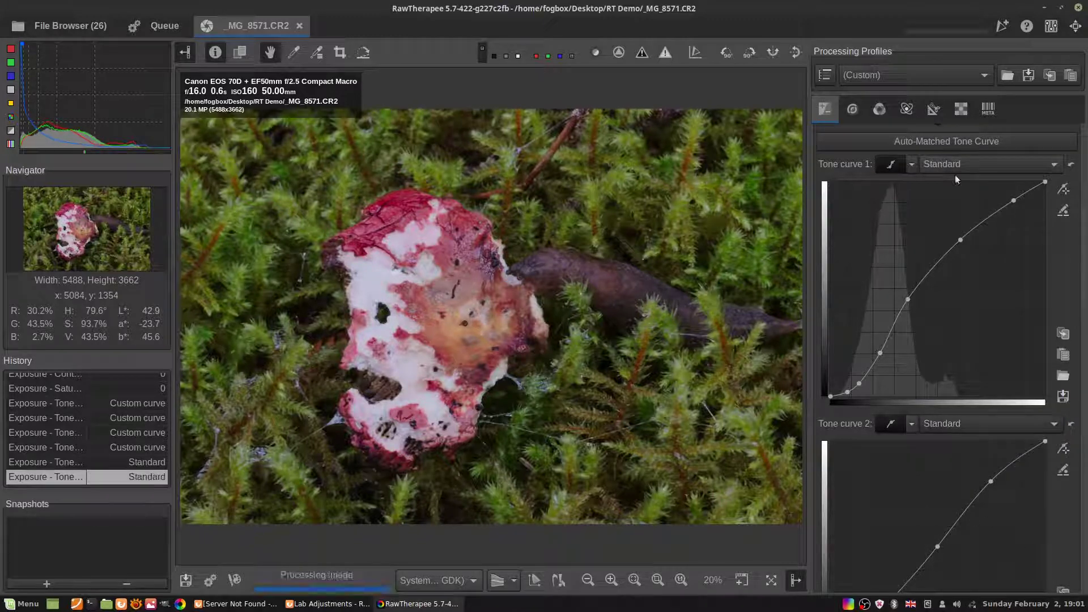
pyautogui.click(957, 163)
pyautogui.click(980, 190)
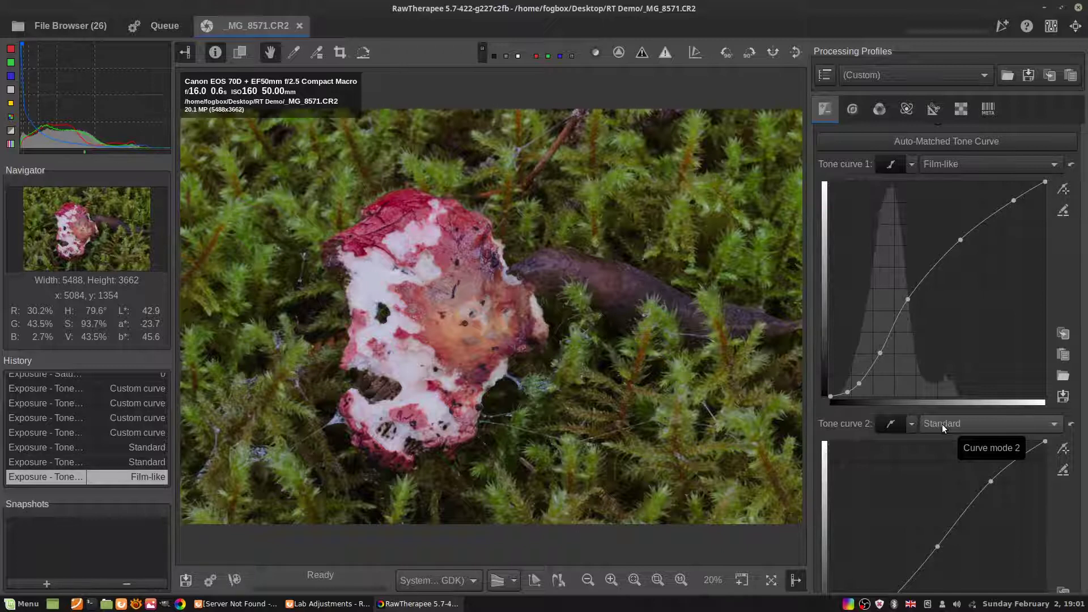
pyautogui.click(1004, 164)
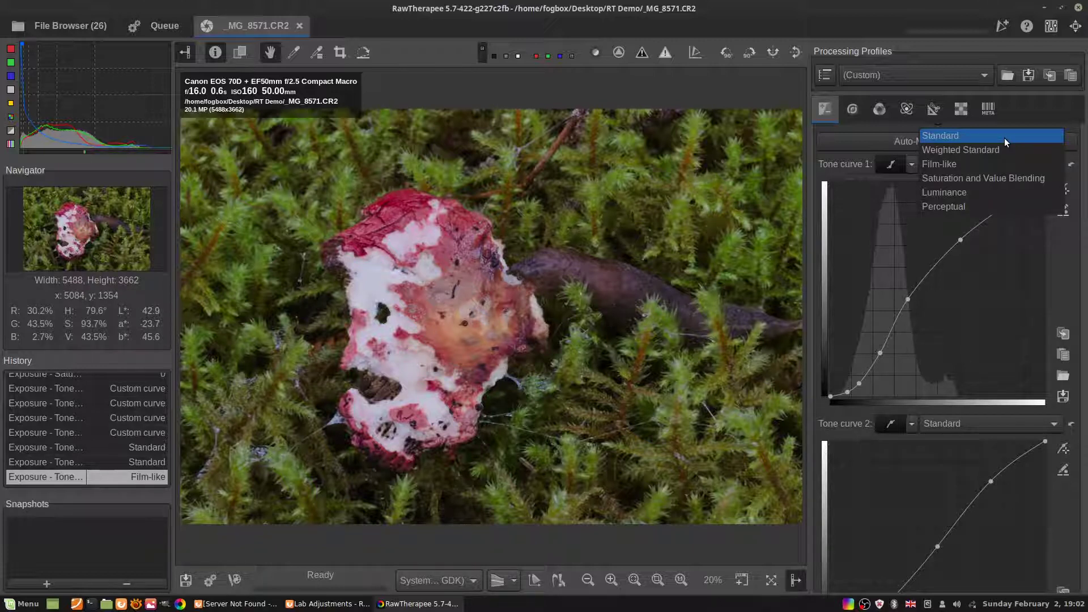
pyautogui.click(838, 22)
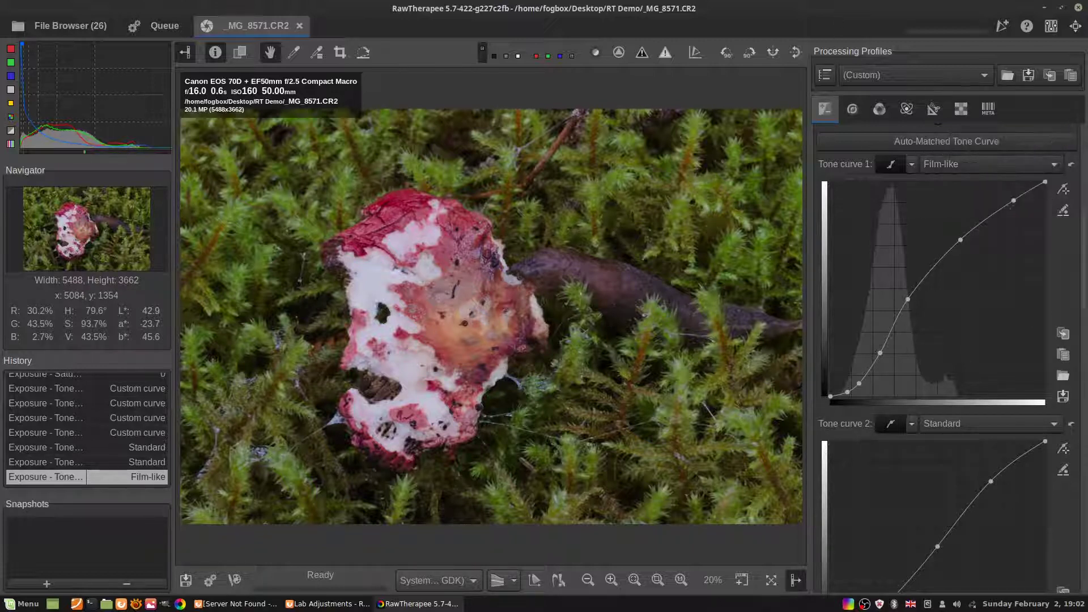
# Step: Try a steeper S-shape on tone curve 2 by raising its highlight point and lowering its shadow point, and restore the previous Film-like history state
pyautogui.scroll(-3, 990, 357)
pyautogui.moveTo(990, 332); pyautogui.dragTo(987, 321)
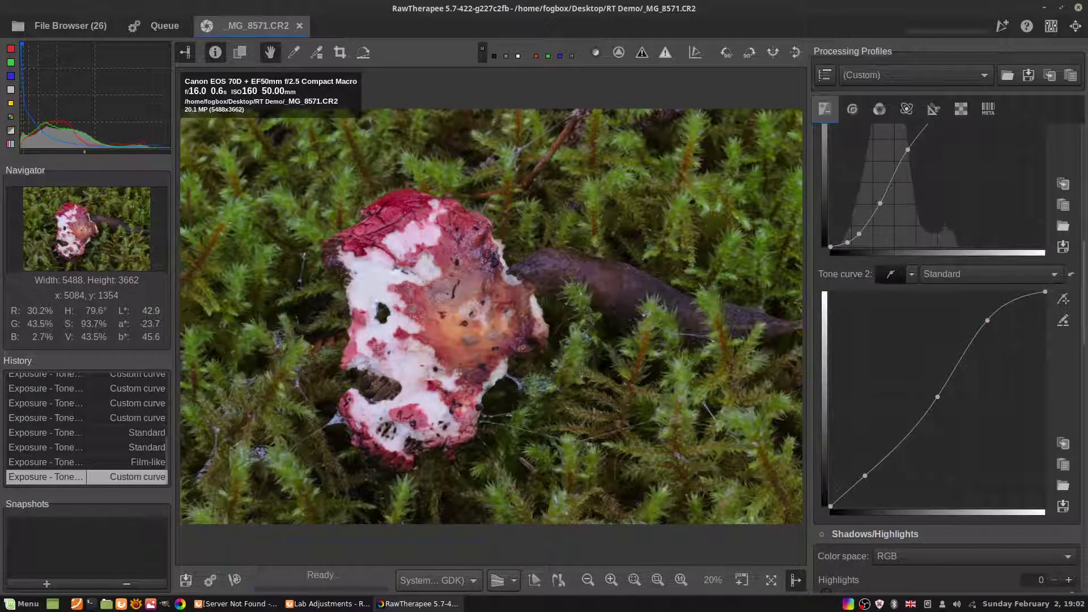
pyautogui.moveTo(864, 475); pyautogui.dragTo(886, 480)
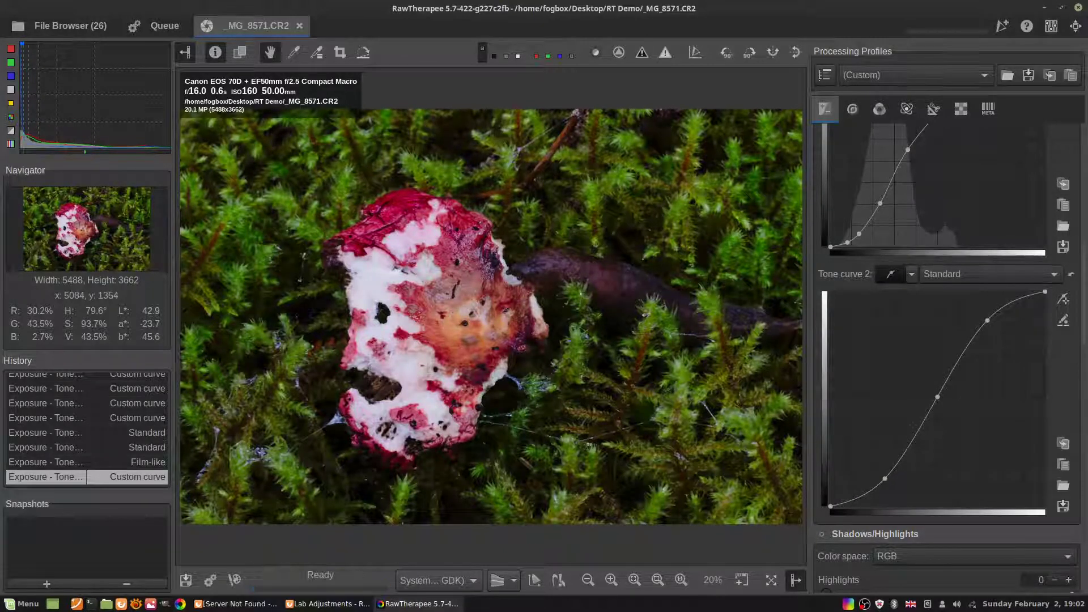
pyautogui.moveTo(937, 397)
pyautogui.mouseDown()
pyautogui.moveTo(929, 385)
pyautogui.moveTo(934, 400)
pyautogui.mouseUp()
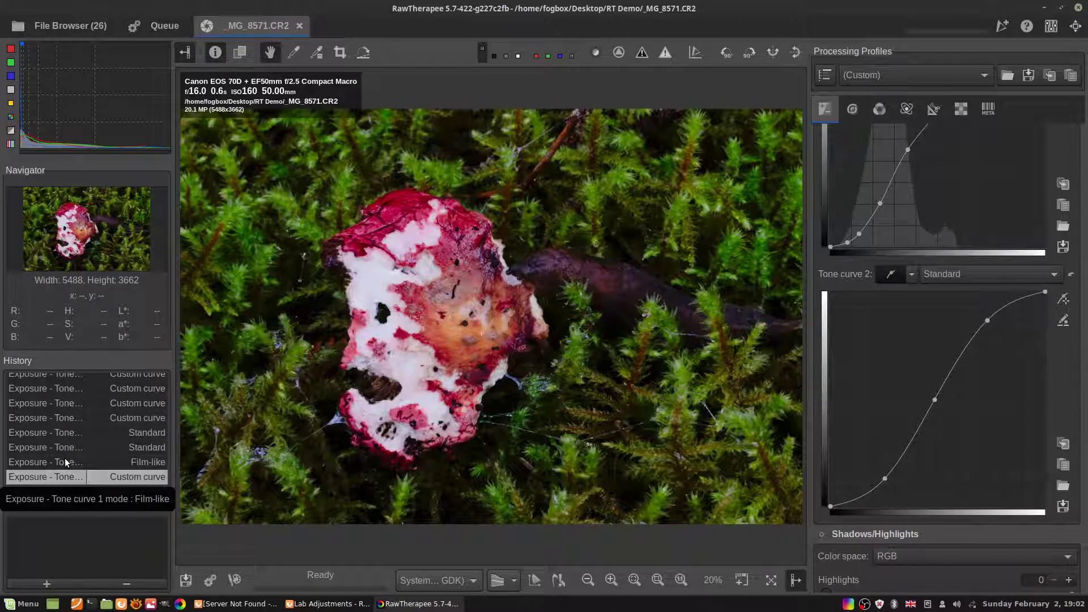
pyautogui.click(62, 462)
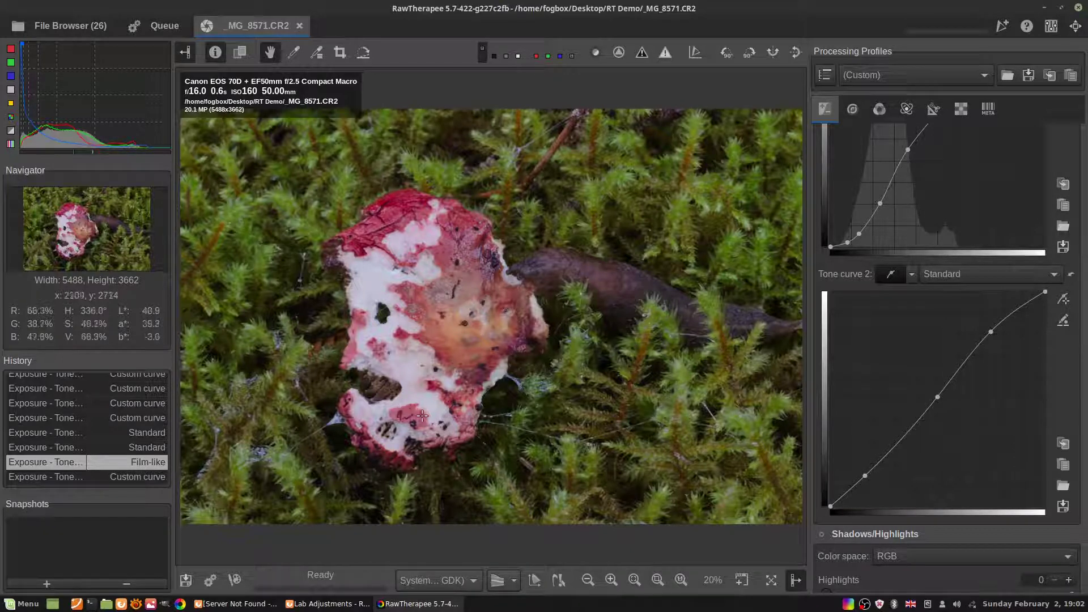
# Step: Review the mode choices of tone curve 1 alongside the photo, leaving it on Film-like
pyautogui.press('z')
pyautogui.press('f')
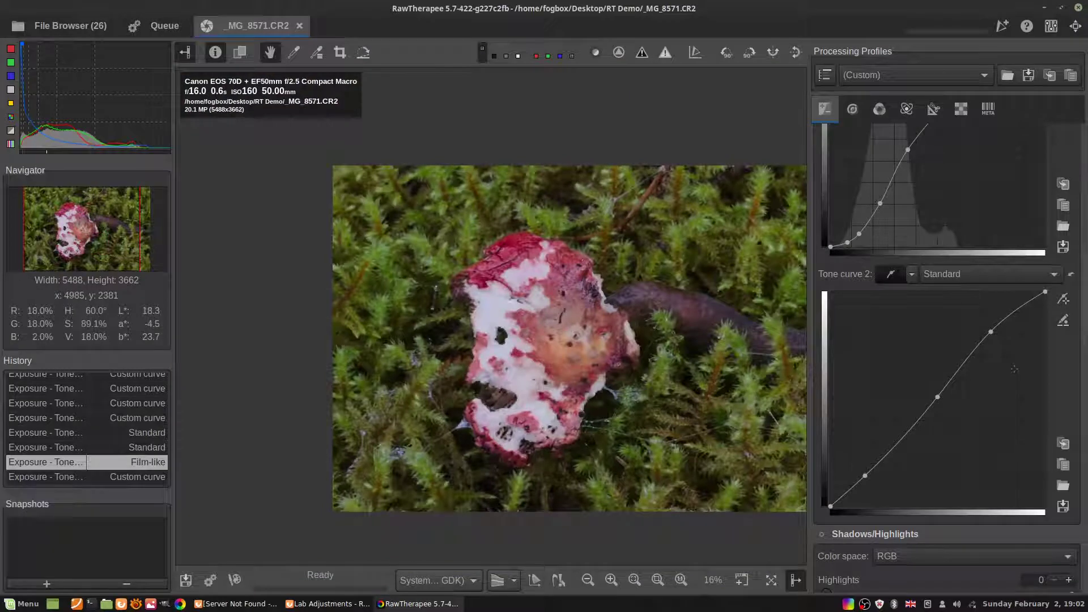
pyautogui.scroll(5, 980, 276)
pyautogui.click(980, 264)
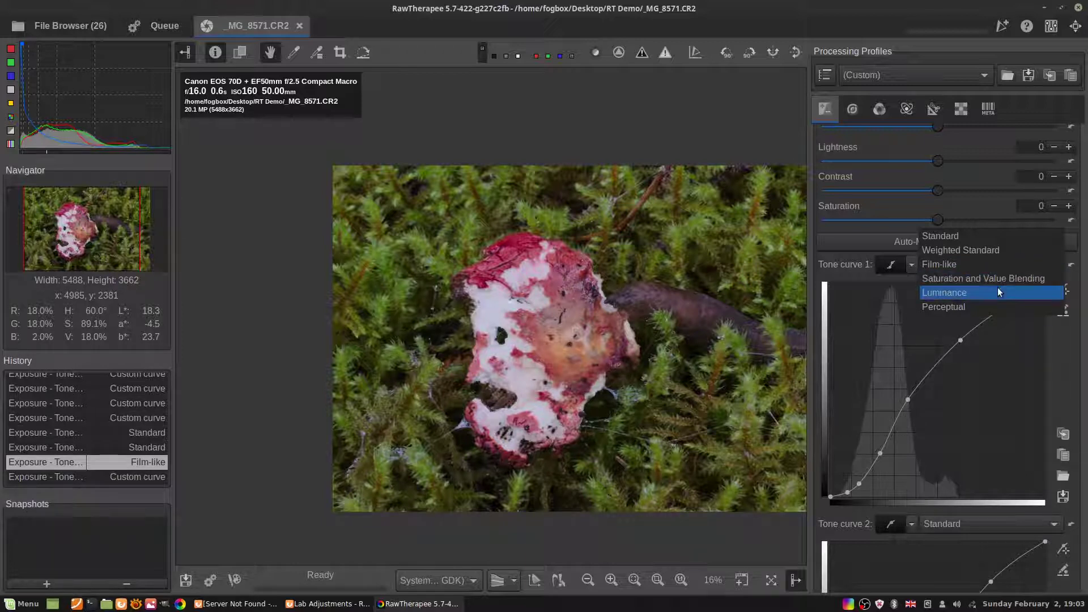
pyautogui.click(695, 292)
pyautogui.moveTo(695, 293); pyautogui.dragTo(607, 284)
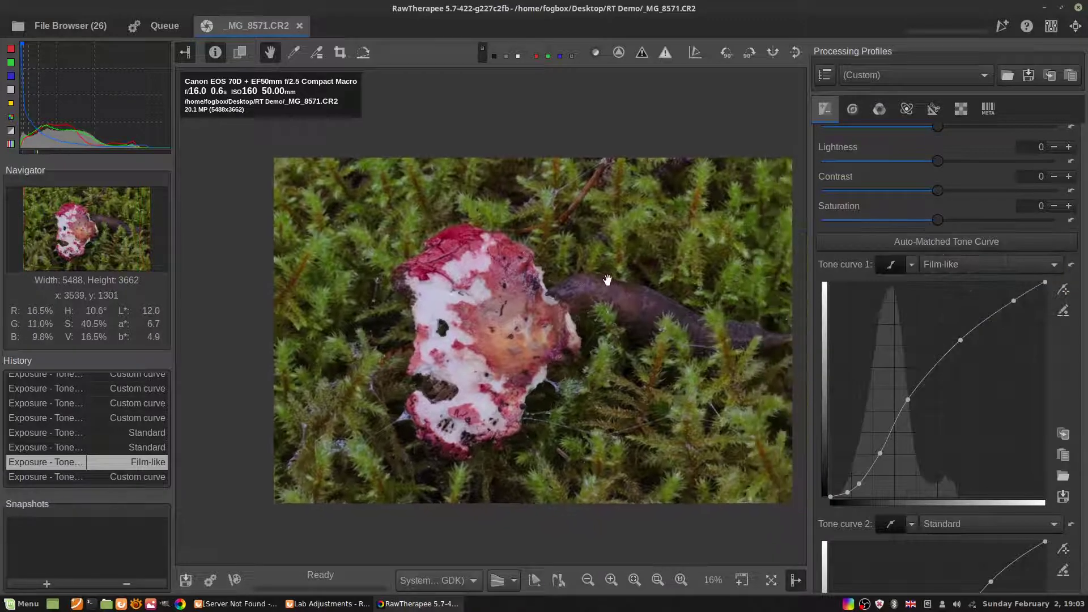
pyautogui.click(967, 264)
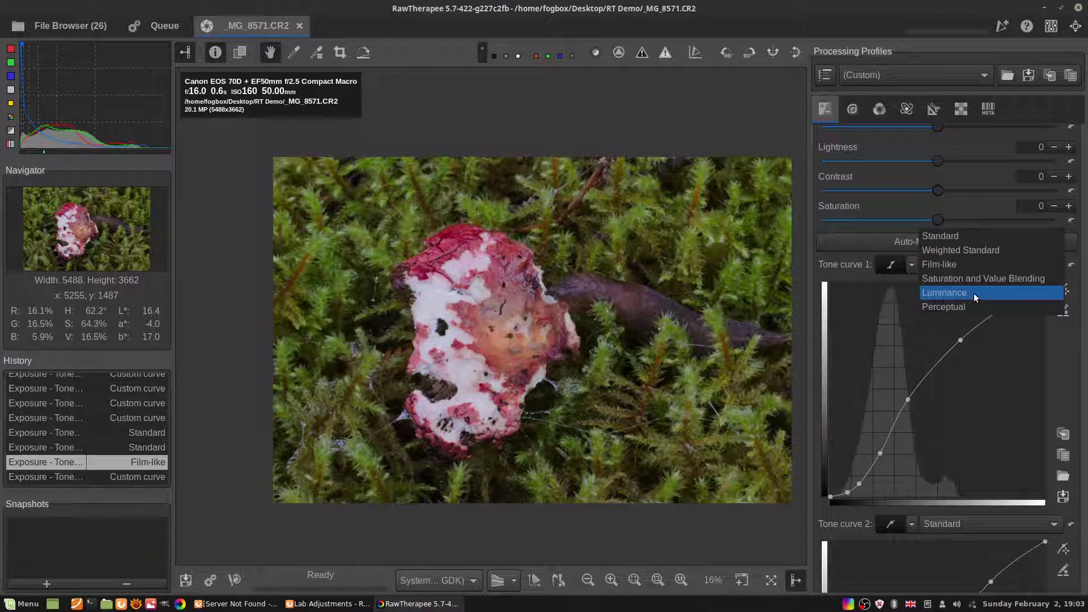
pyautogui.click(584, 100)
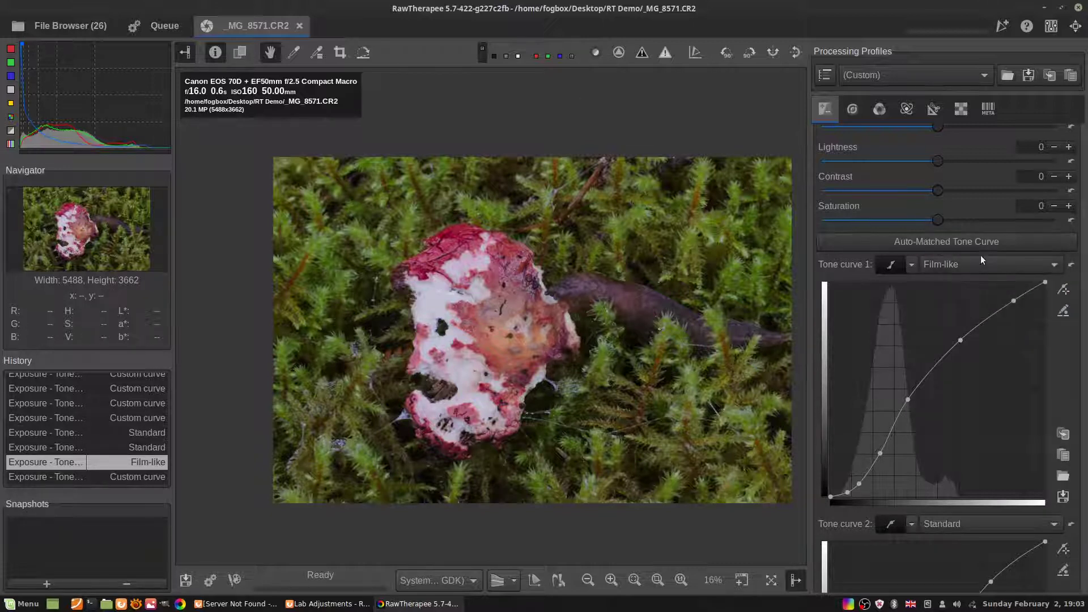
# Step: Switch tone curve 1 to Luminance mode and inspect the whole photo fitted to the view
pyautogui.click(987, 263)
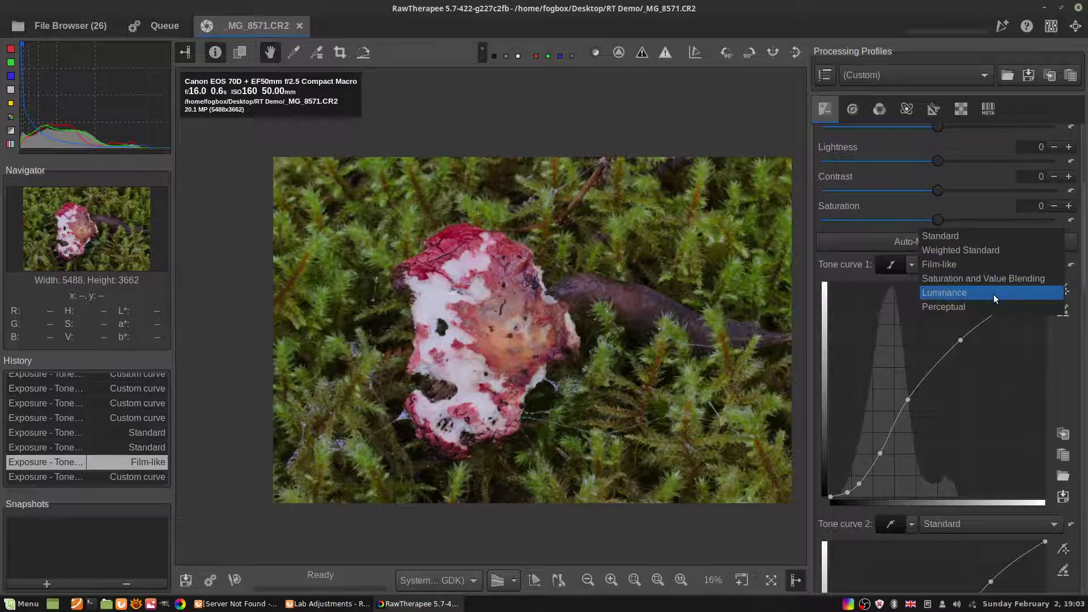
pyautogui.click(993, 294)
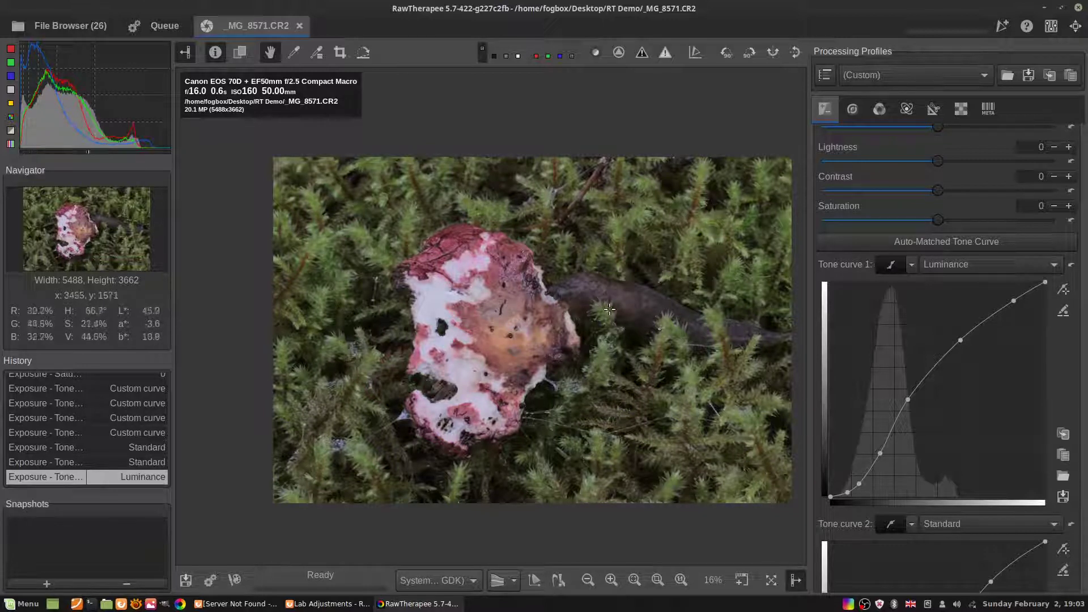
pyautogui.moveTo(615, 358); pyautogui.dragTo(570, 309)
pyautogui.click(657, 579)
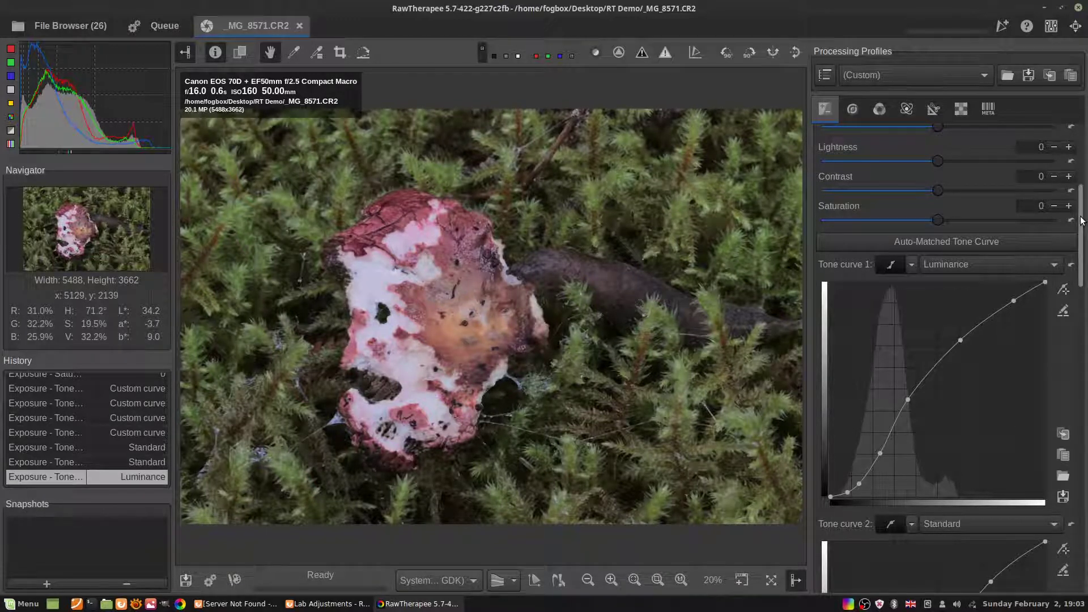
# Step: Enable L*a*b* Adjustments, try a Chromaticity of 41, and reset the value and disable the tool
pyautogui.moveTo(1081, 221); pyautogui.dragTo(1052, 505)
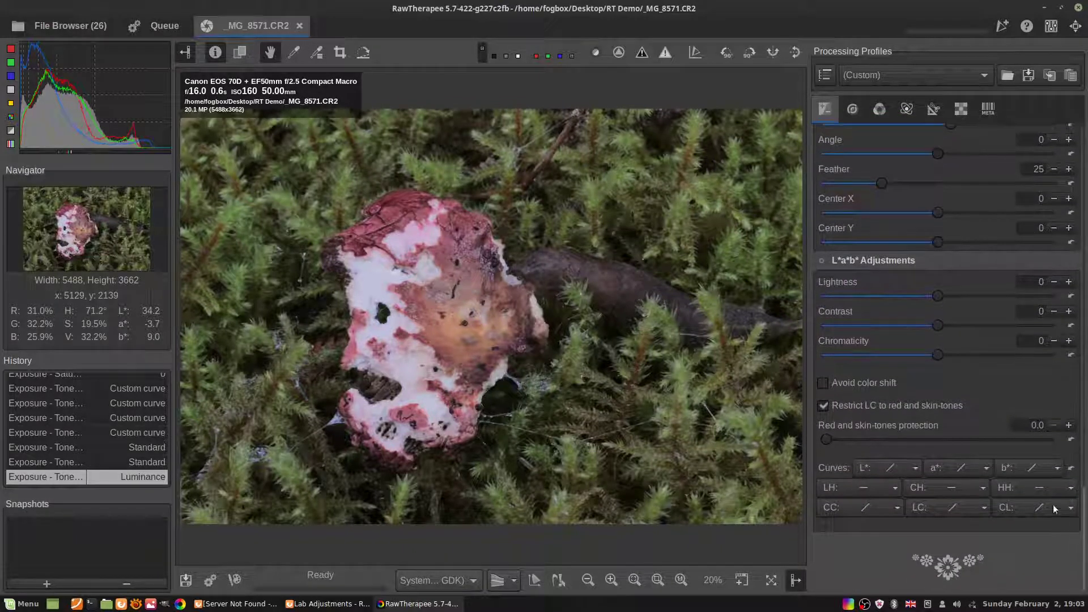
pyautogui.click(821, 260)
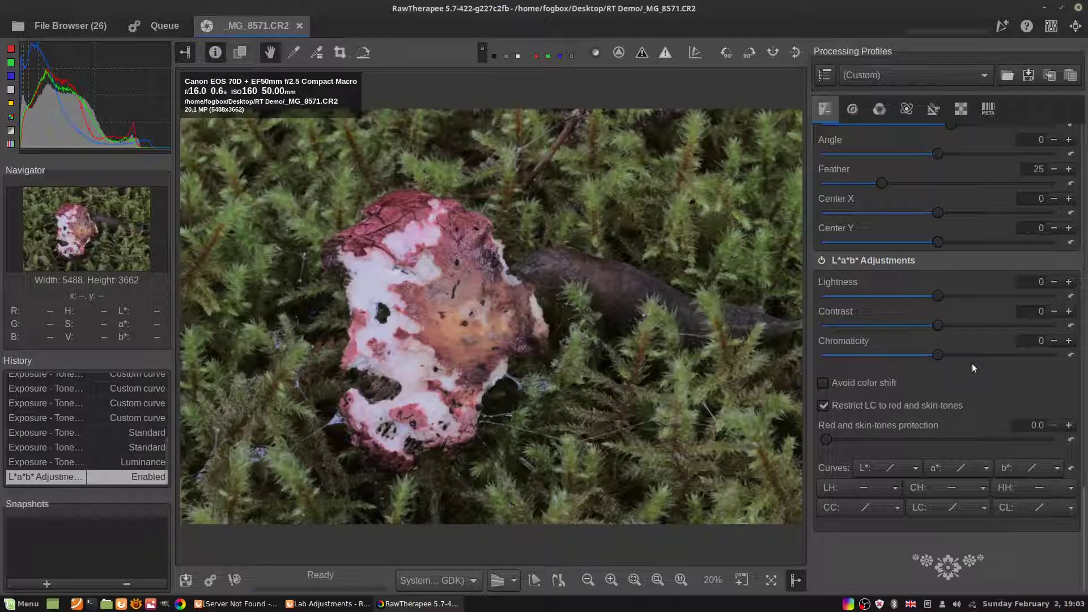
pyautogui.moveTo(937, 352); pyautogui.dragTo(991, 352)
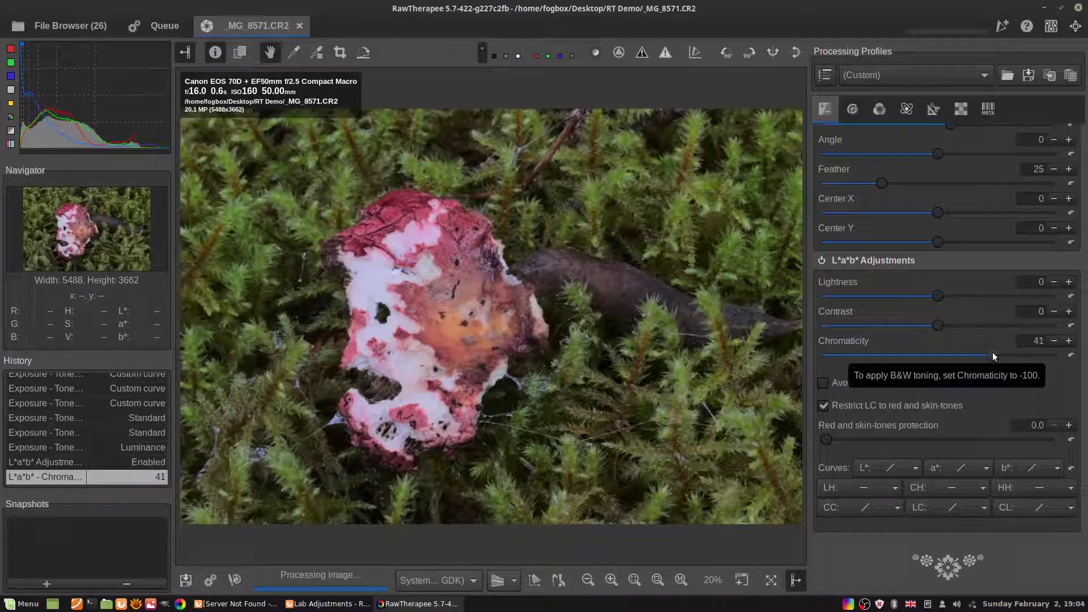
pyautogui.click(1070, 355)
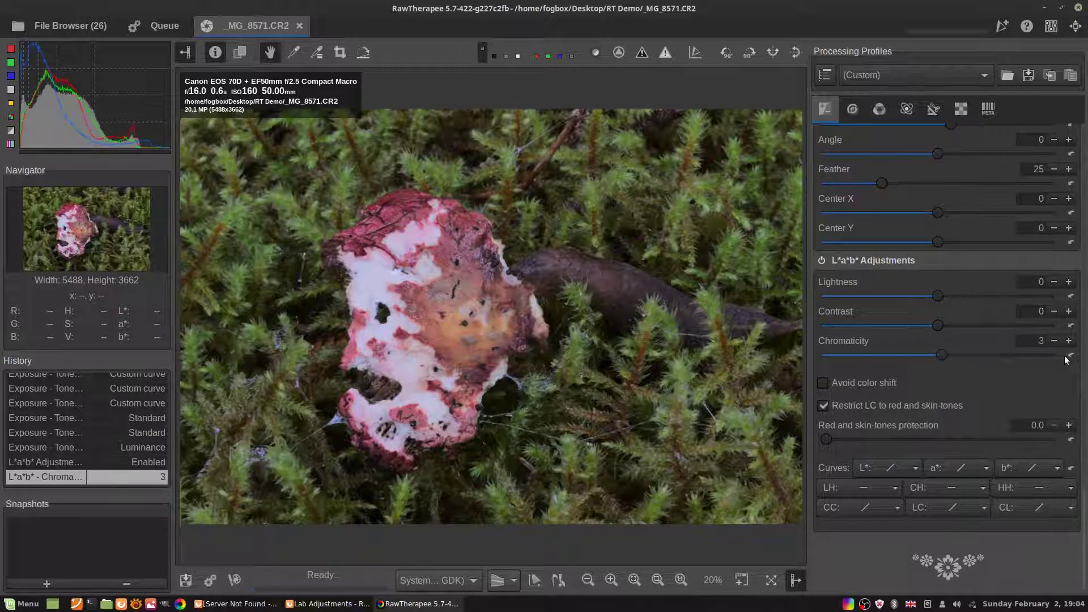
pyautogui.click(821, 261)
# Step: Look over the mode choices of tone curve 1 and the tools down to L*a*b* Adjustments, changing nothing
pyautogui.scroll(10, 919, 366)
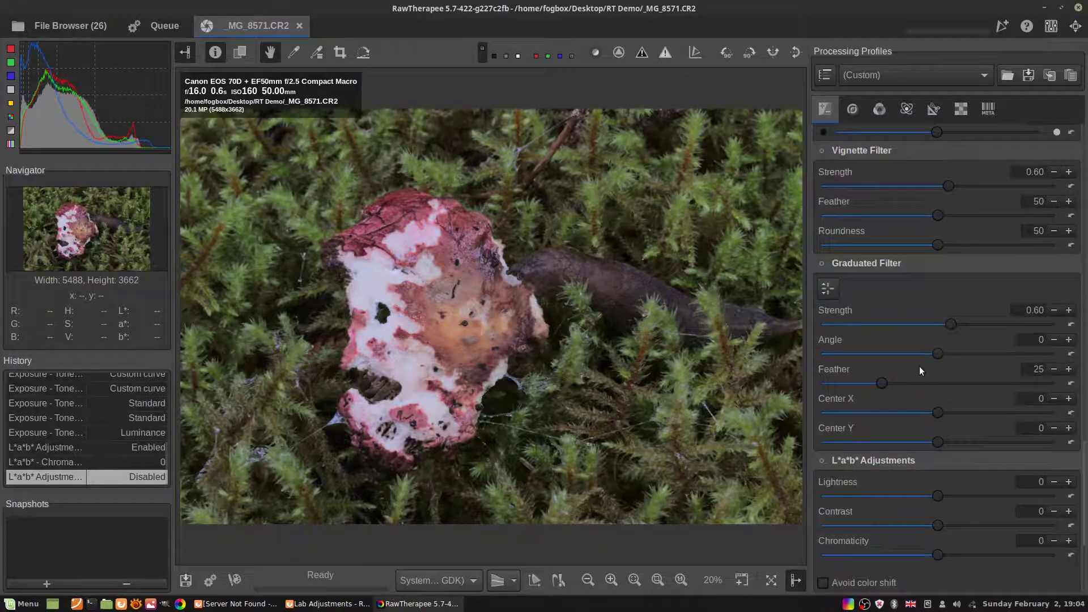
pyautogui.scroll(10, 919, 366)
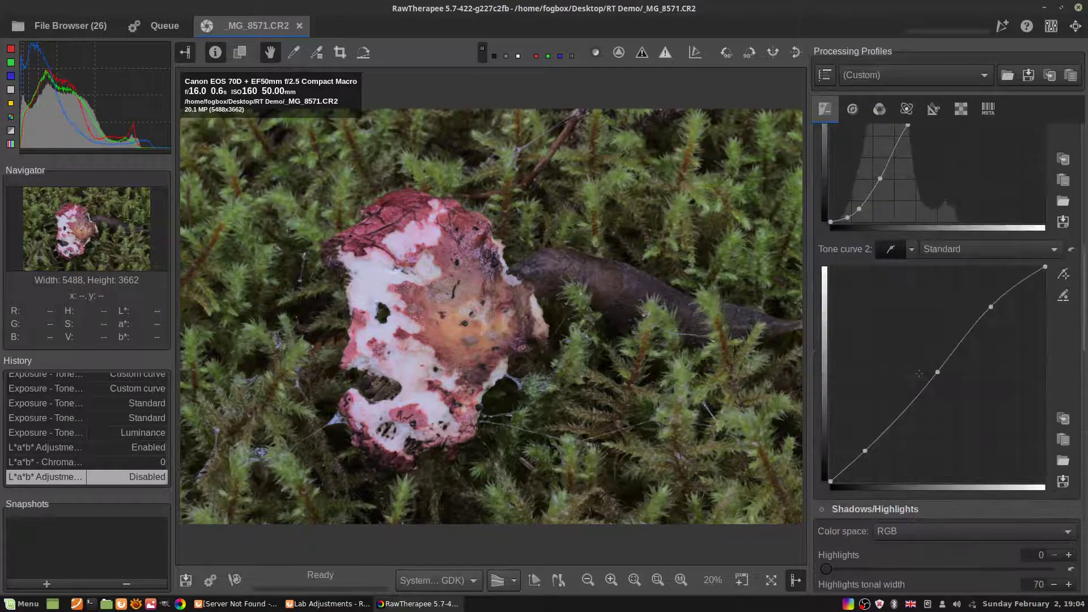
pyautogui.scroll(2, 921, 374)
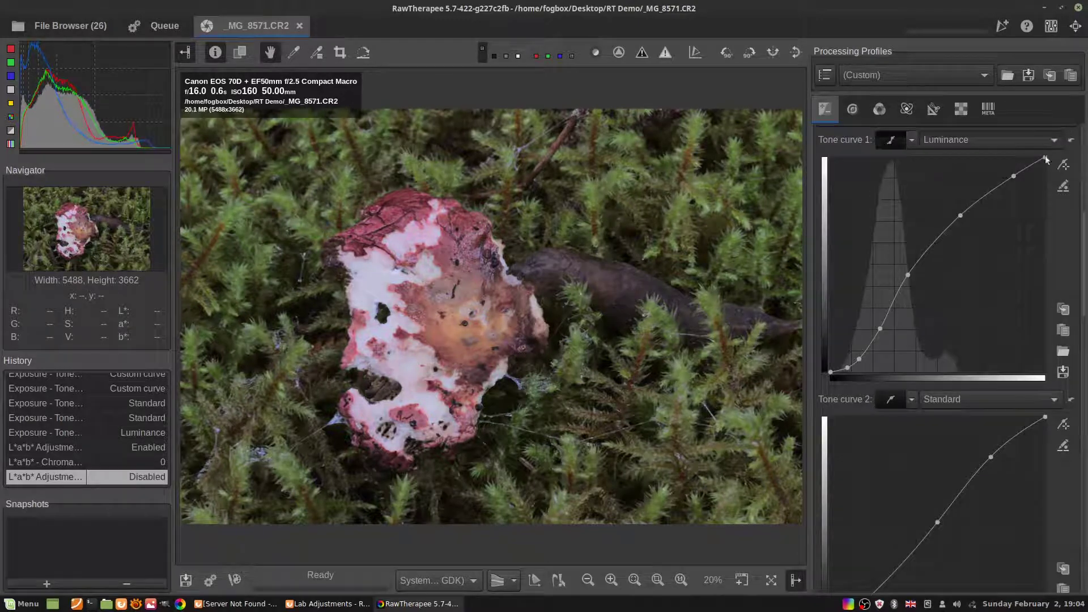
pyautogui.click(1017, 142)
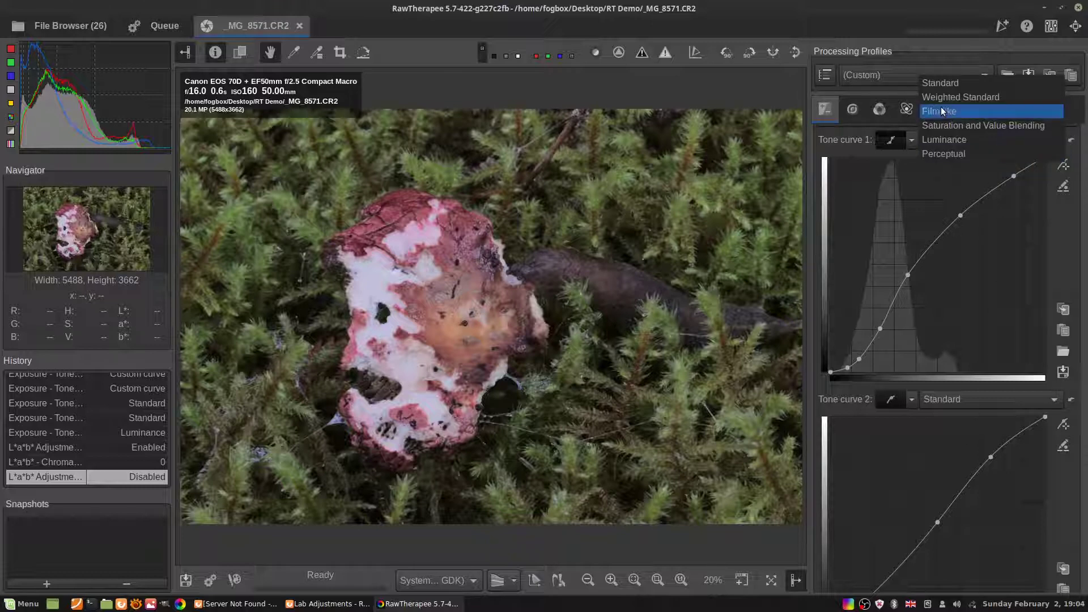
pyautogui.click(888, 213)
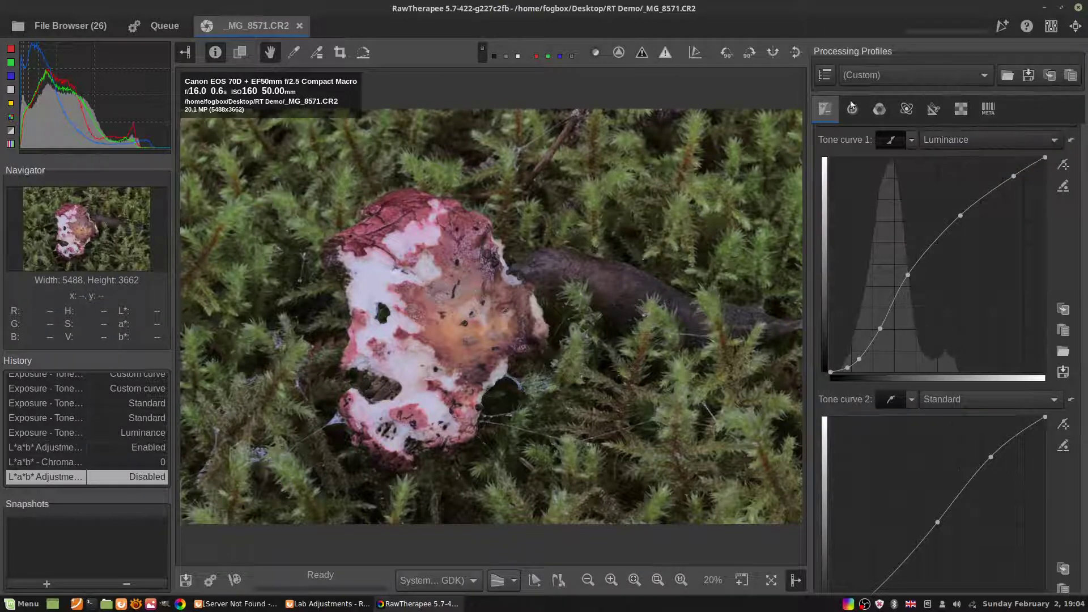
pyautogui.scroll(-4, 935, 385)
pyautogui.scroll(-15, 934, 385)
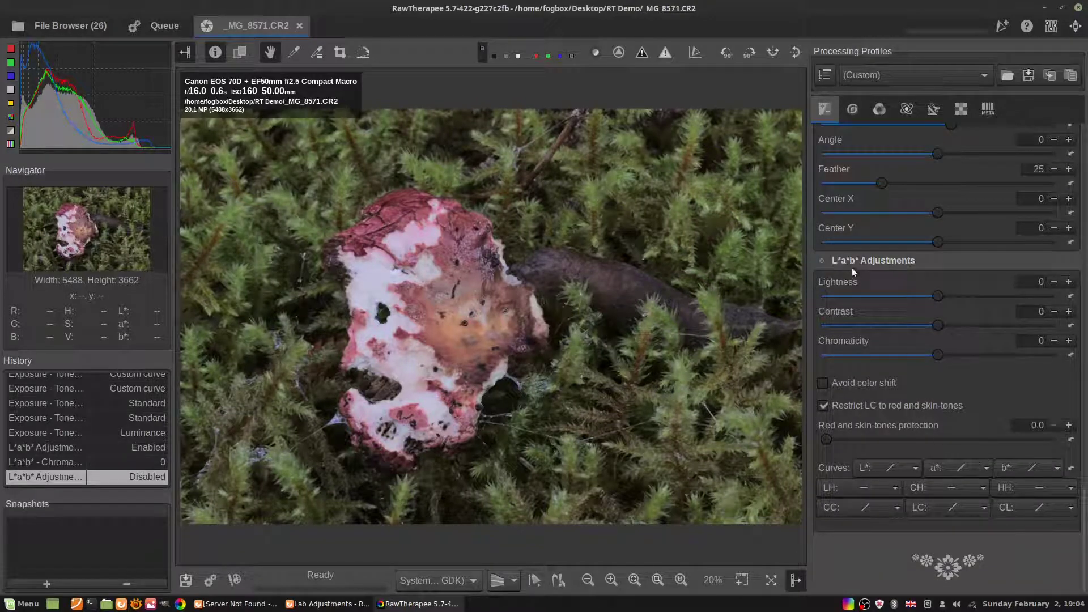
pyautogui.scroll(15, 903, 298)
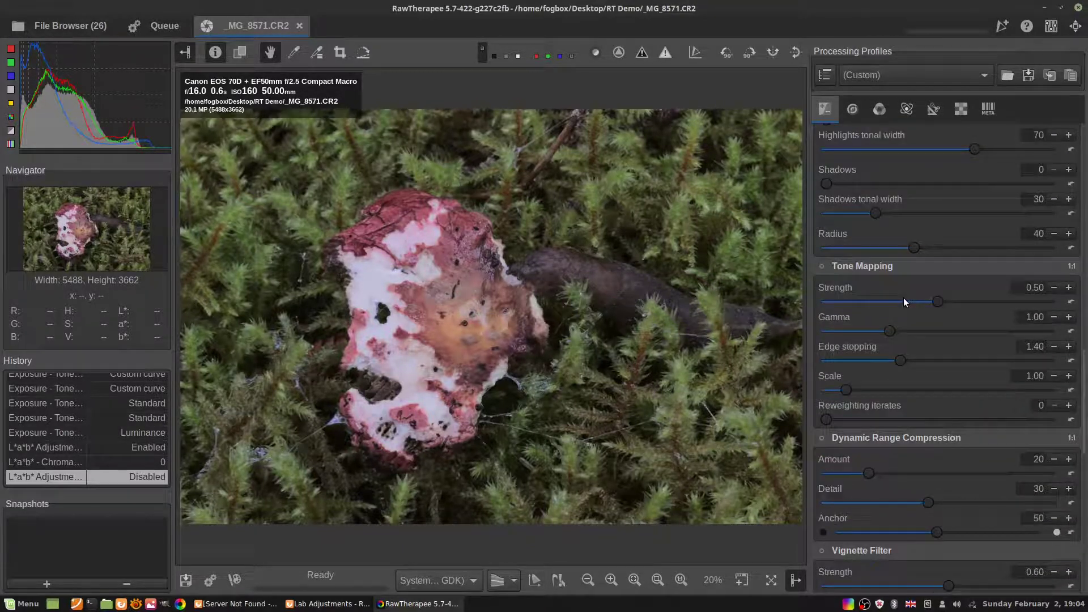
pyautogui.scroll(10, 903, 297)
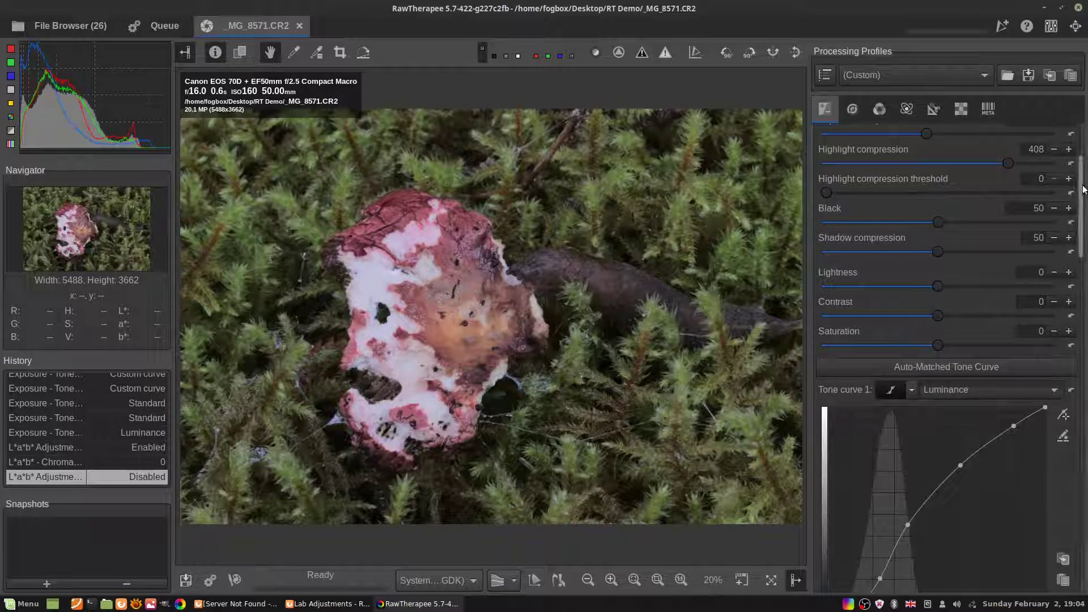
pyautogui.scroll(-4, 1078, 238)
pyautogui.scroll(-2, 1078, 238)
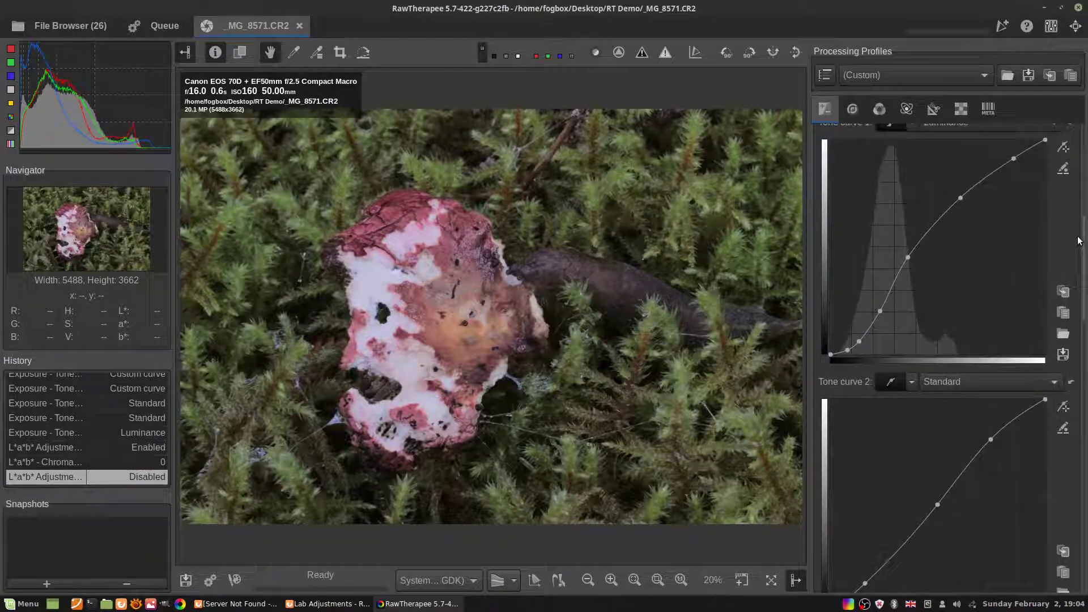
# Step: Set tone curve 1 to Film-like mode, inspect the slug up close at 50%, and fit the whole photo in view
pyautogui.scroll(1, 1082, 241)
pyautogui.click(972, 150)
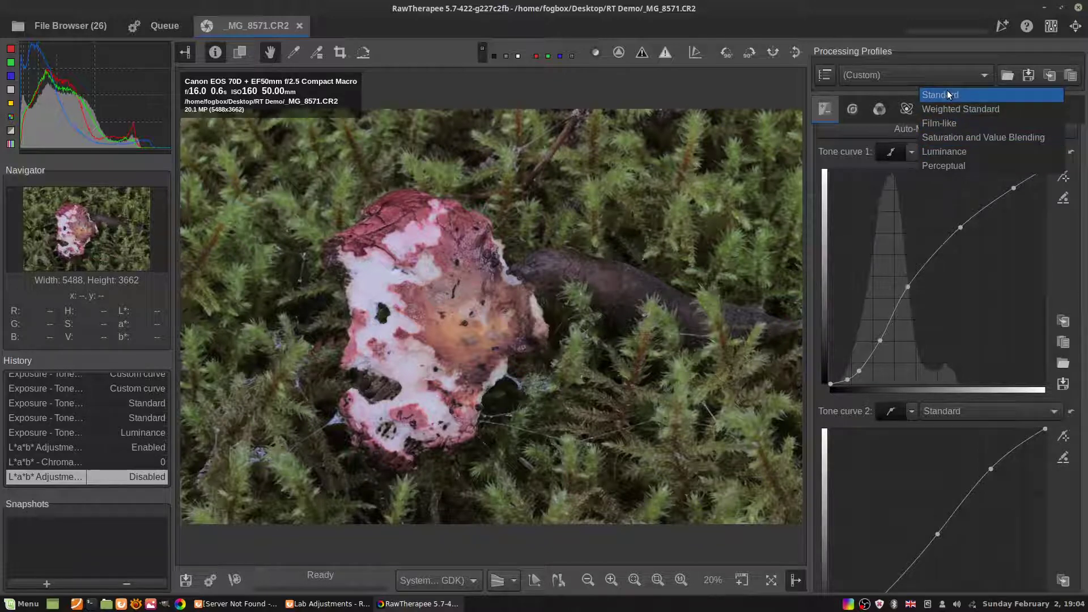
pyautogui.click(968, 126)
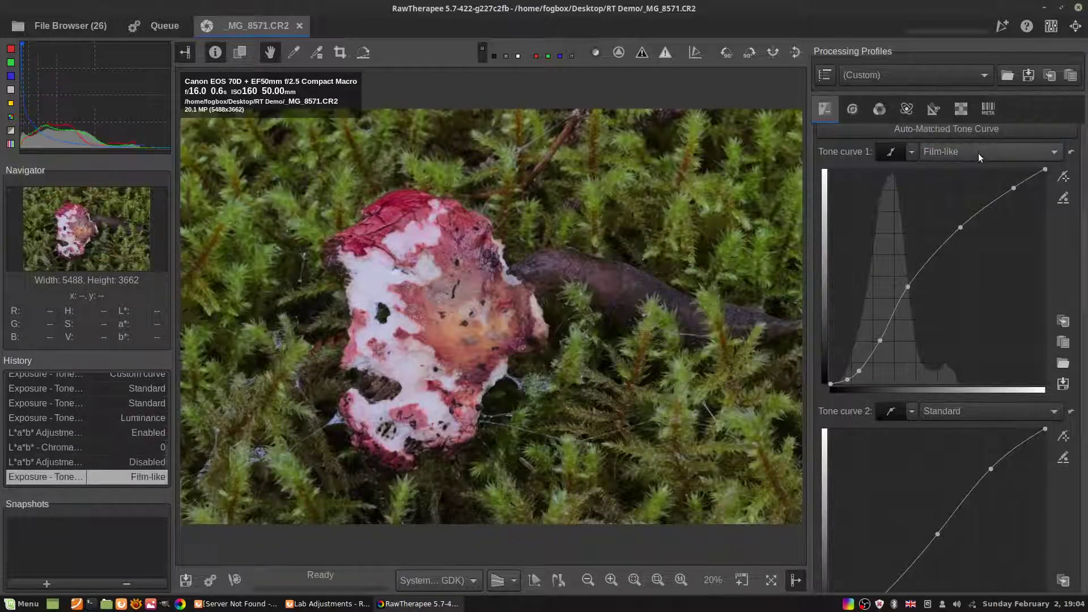
pyautogui.scroll(5, 549, 276)
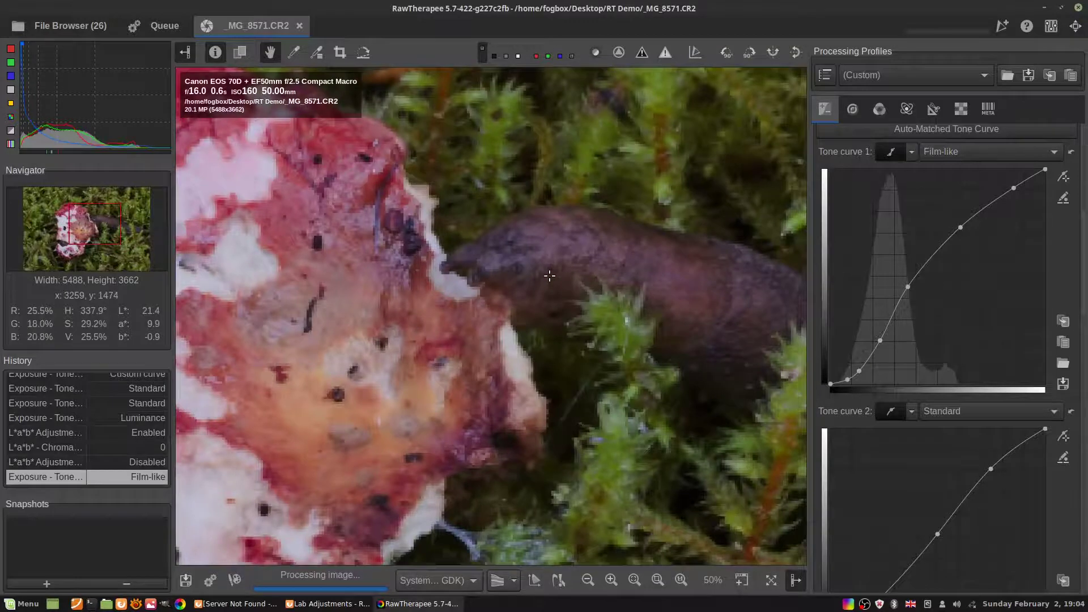
pyautogui.click(656, 580)
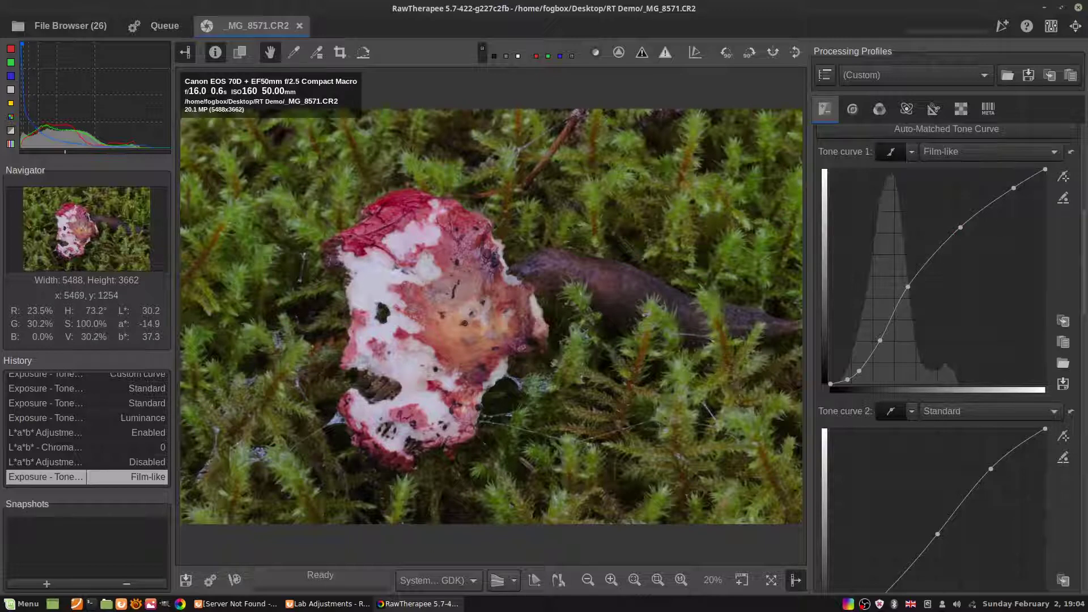
# Step: Enable Shadows/Highlights and try Highlights at 35 before reducing it to 21
pyautogui.scroll(-5, 855, 421)
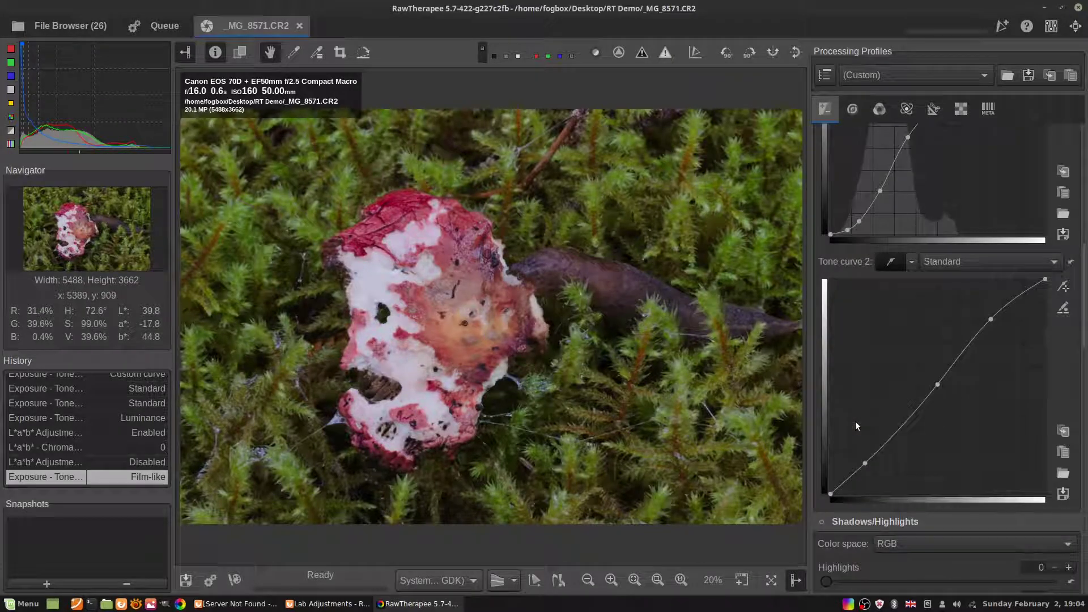
pyautogui.scroll(-6, 855, 418)
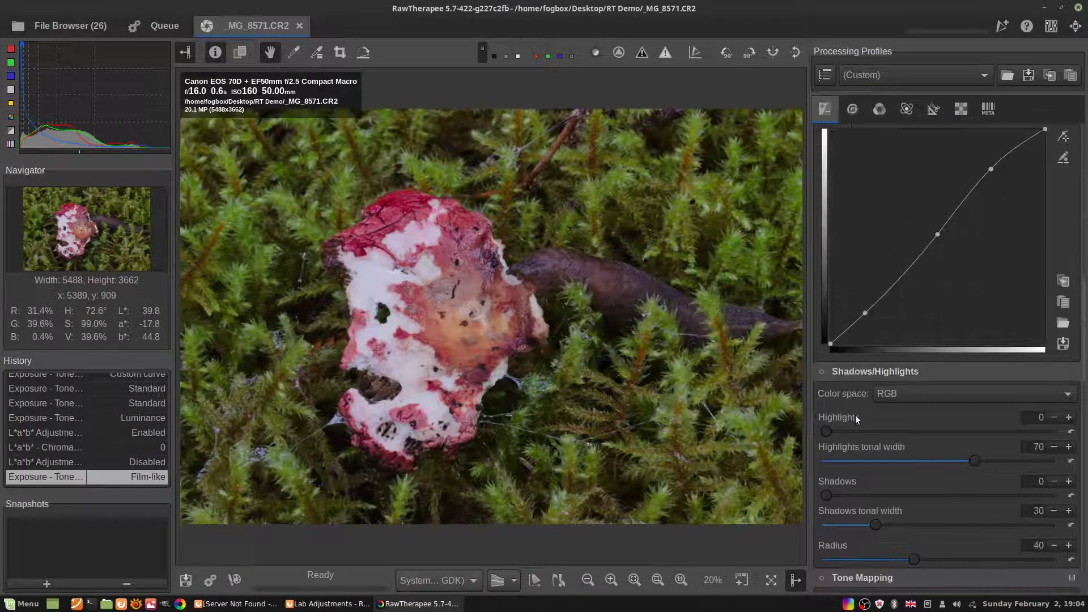
pyautogui.scroll(-2, 855, 415)
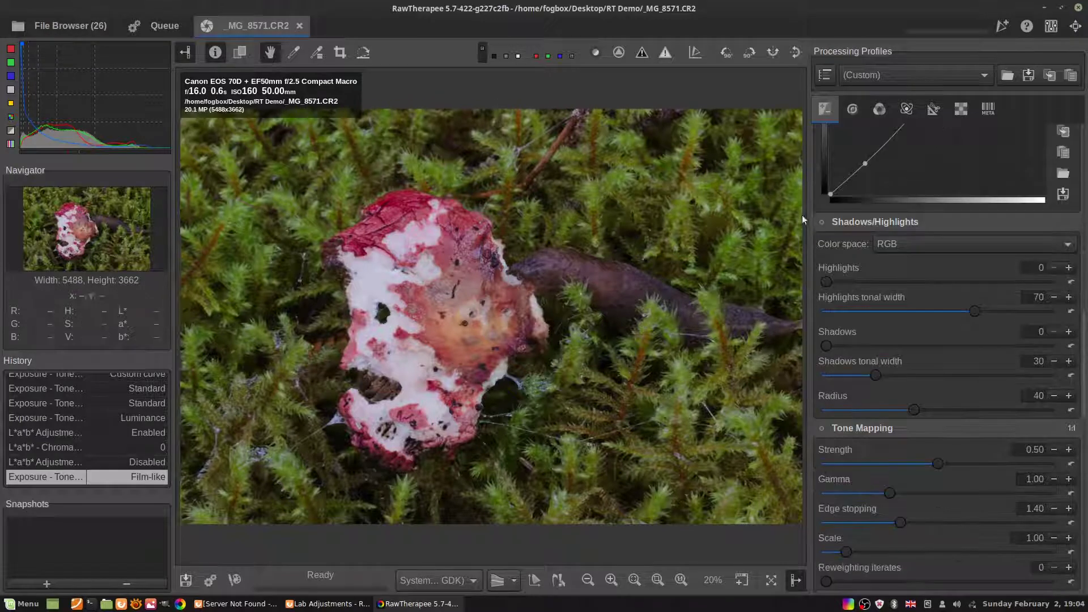
pyautogui.click(821, 223)
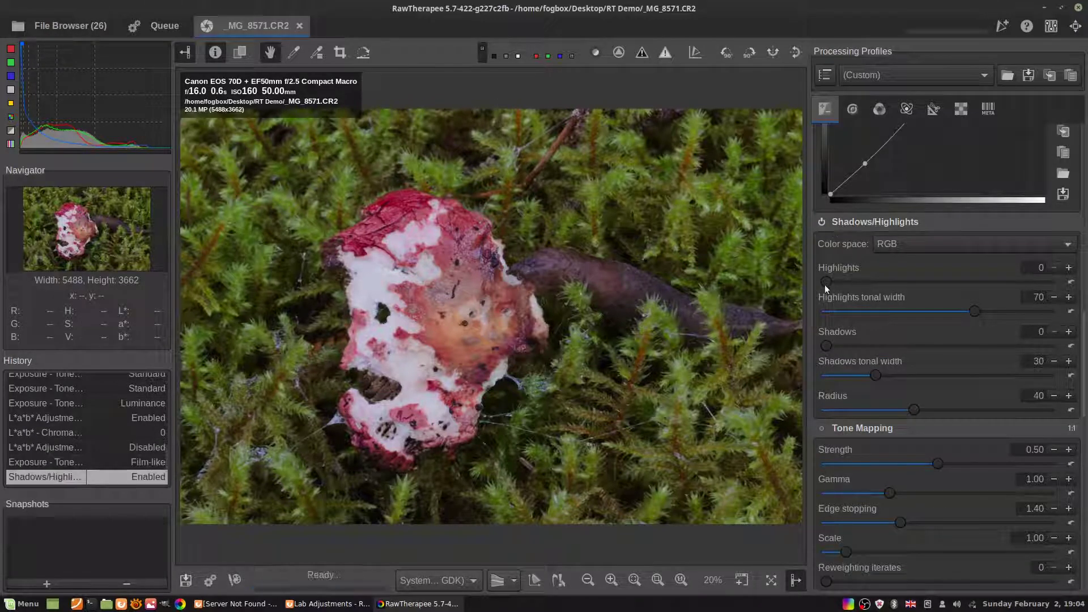
pyautogui.moveTo(825, 282); pyautogui.dragTo(903, 277)
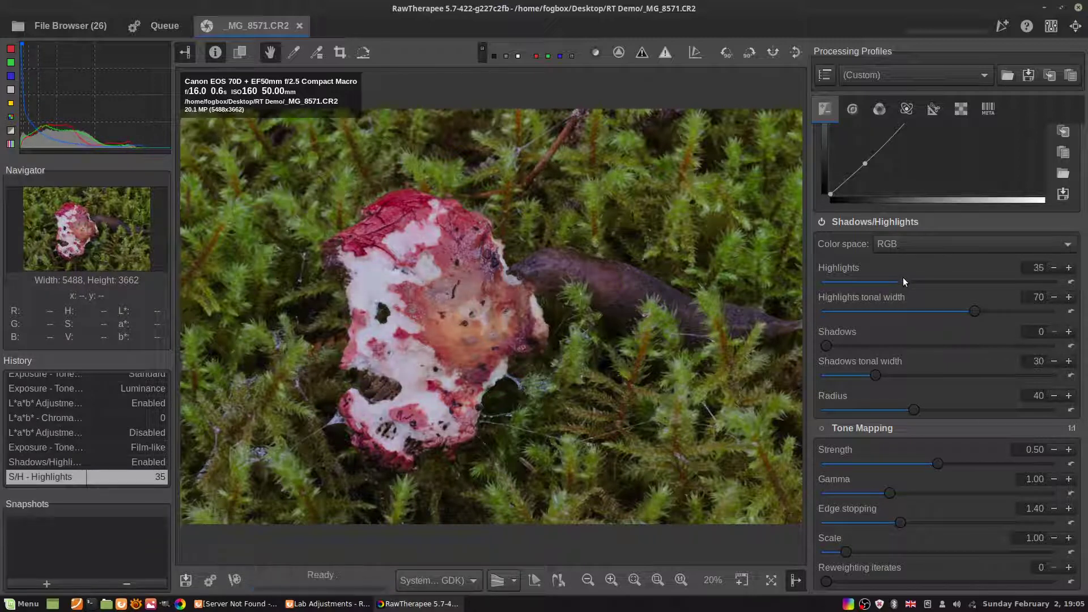
pyautogui.moveTo(903, 278); pyautogui.dragTo(873, 281)
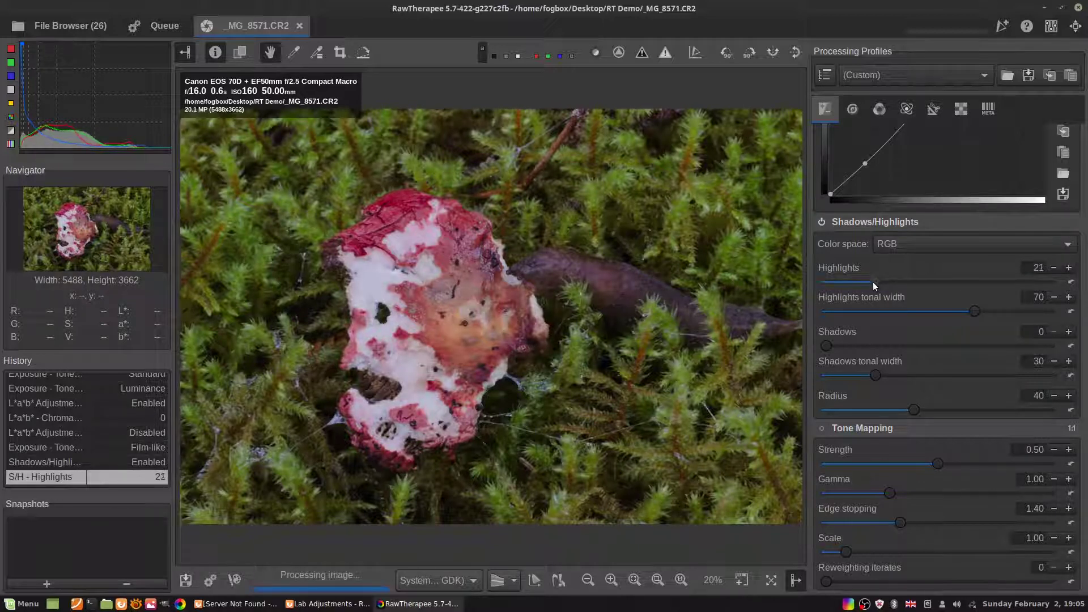
# Step: Set the Shadows amount in Shadows/Highlights to 3
pyautogui.moveTo(841, 337); pyautogui.dragTo(834, 340)
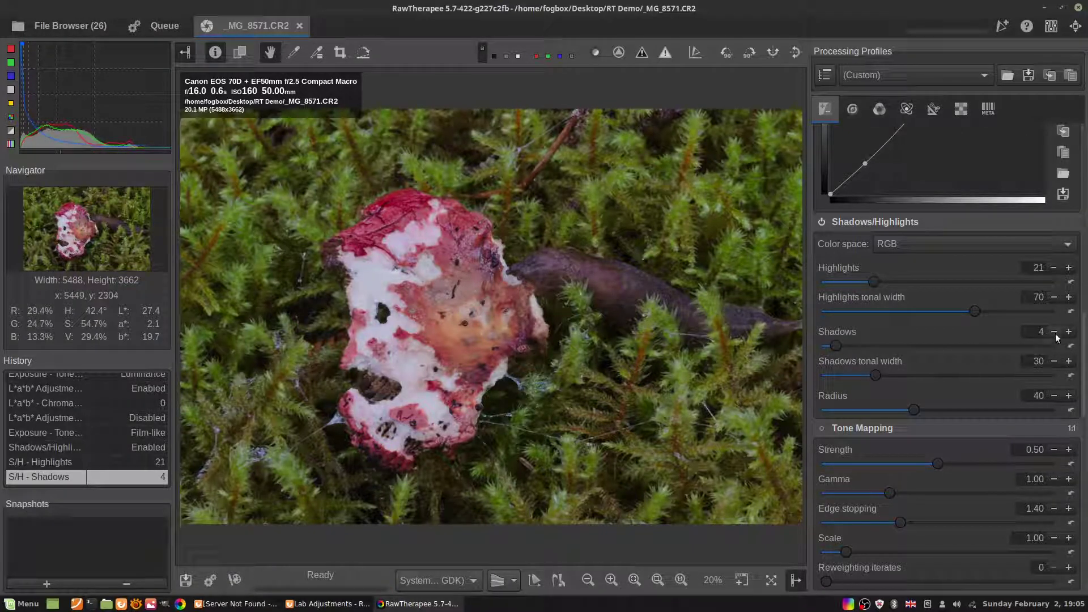
pyautogui.click(1054, 331)
pyautogui.click(1054, 332)
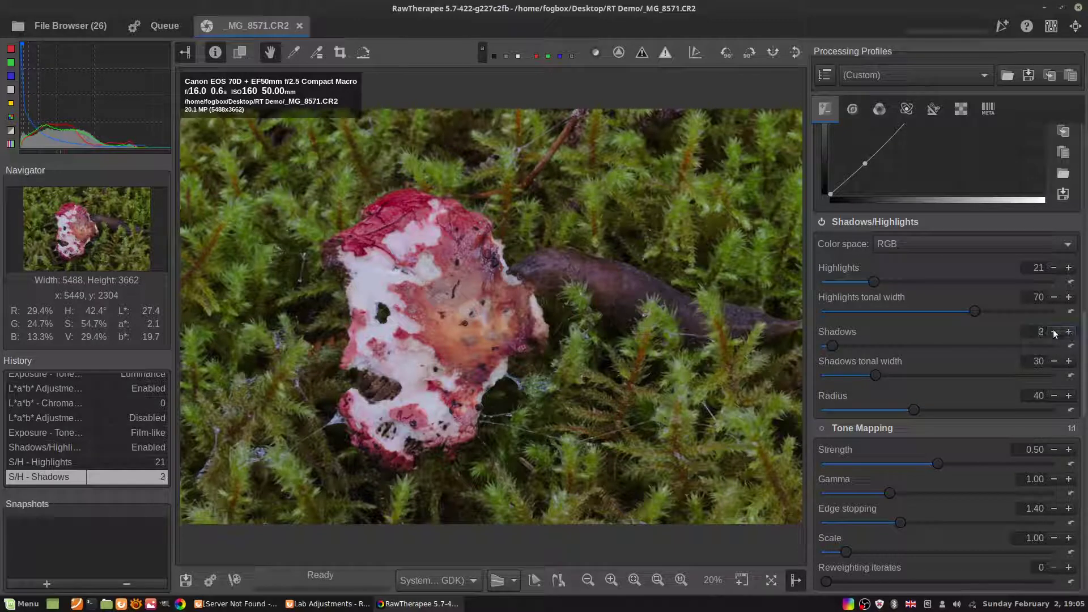
pyautogui.click(1069, 333)
# Step: Enable Tone Mapping, inspect the slug up close at 50%, and return to the whole photo
pyautogui.scroll(-3, 895, 368)
pyautogui.scroll(-2, 886, 379)
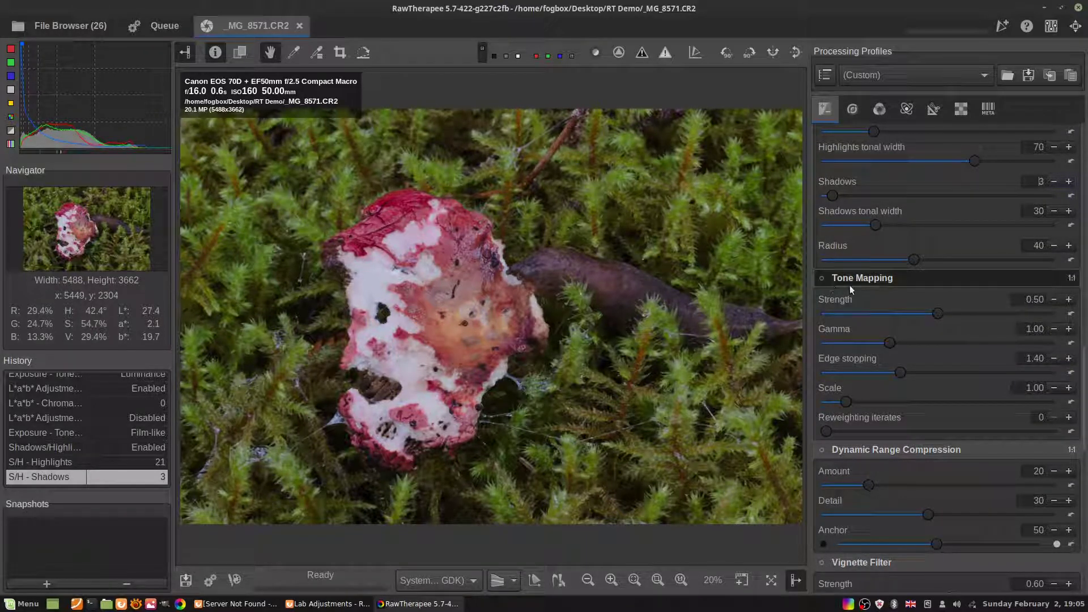
pyautogui.scroll(-2, 860, 284)
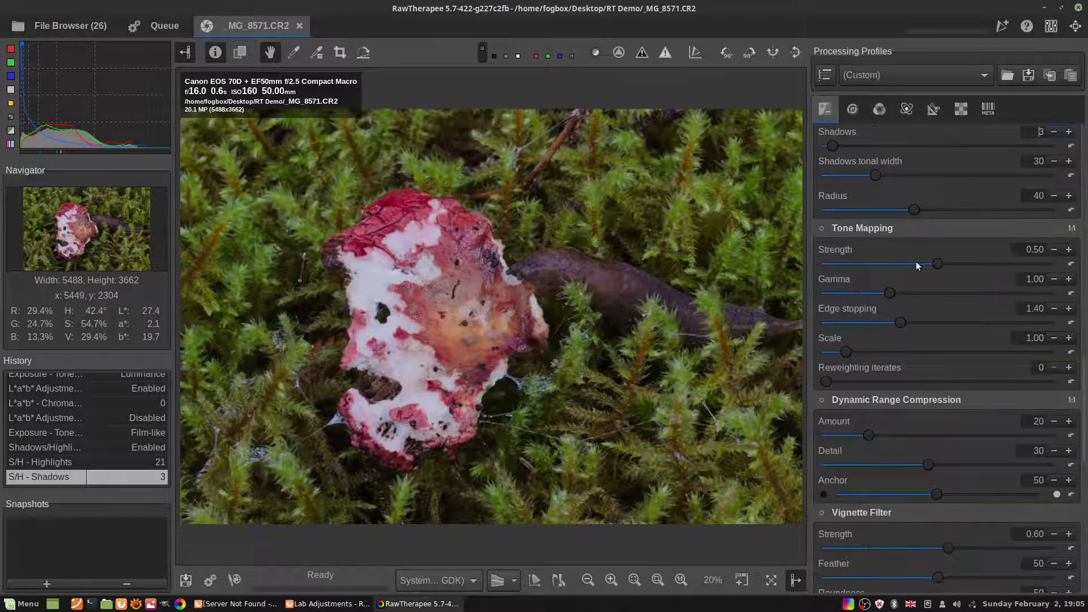
pyautogui.scroll(-2, 915, 261)
pyautogui.scroll(4, 915, 261)
pyautogui.scroll(-4, 915, 261)
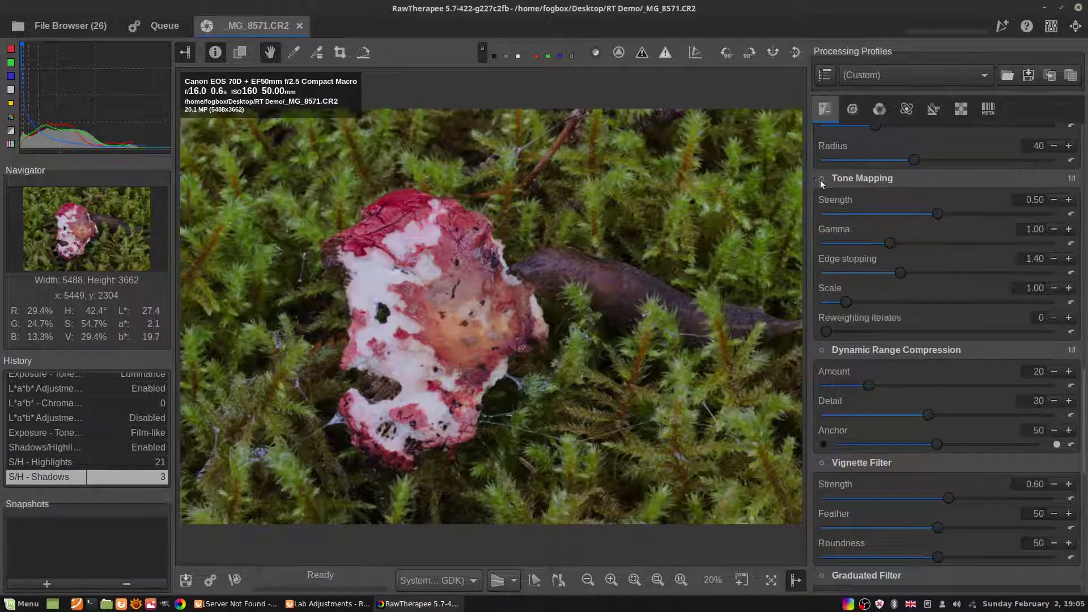
pyautogui.click(821, 179)
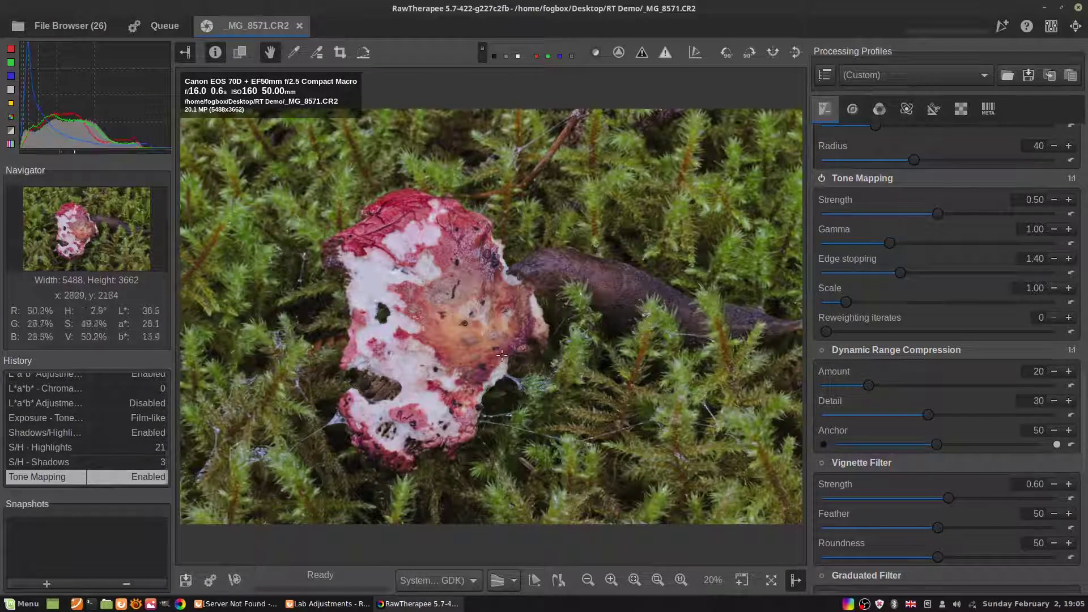
pyautogui.scroll(3, 501, 355)
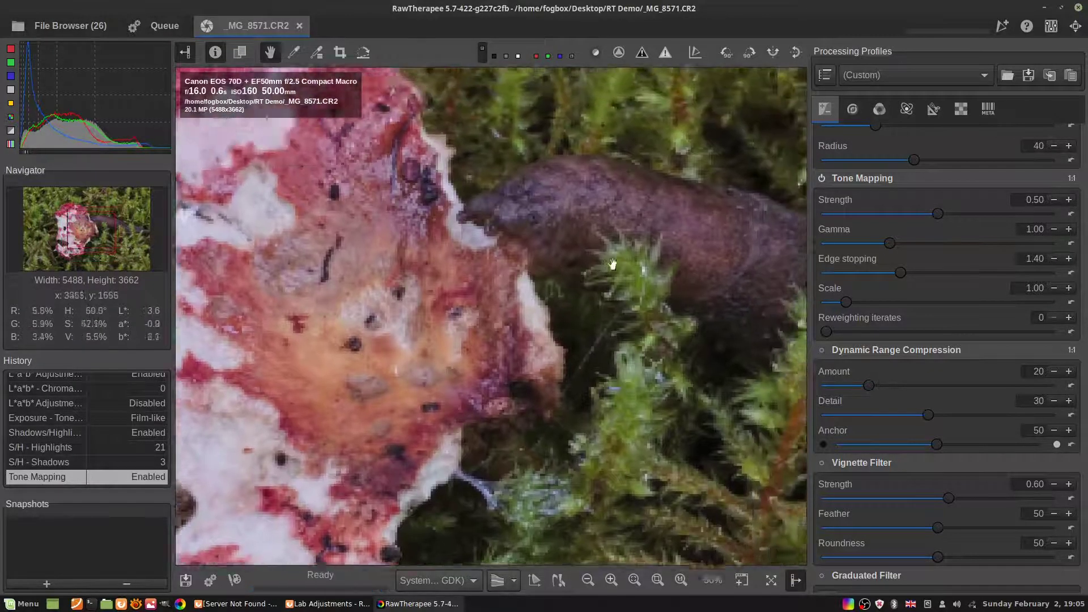
pyautogui.moveTo(612, 264); pyautogui.dragTo(566, 275)
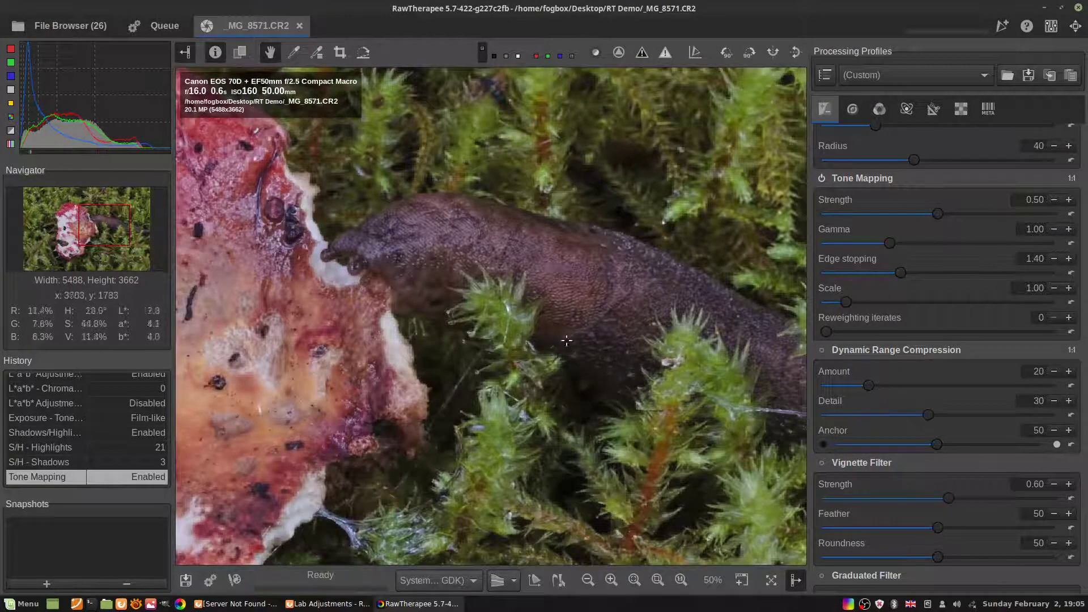
pyautogui.scroll(-3, 554, 355)
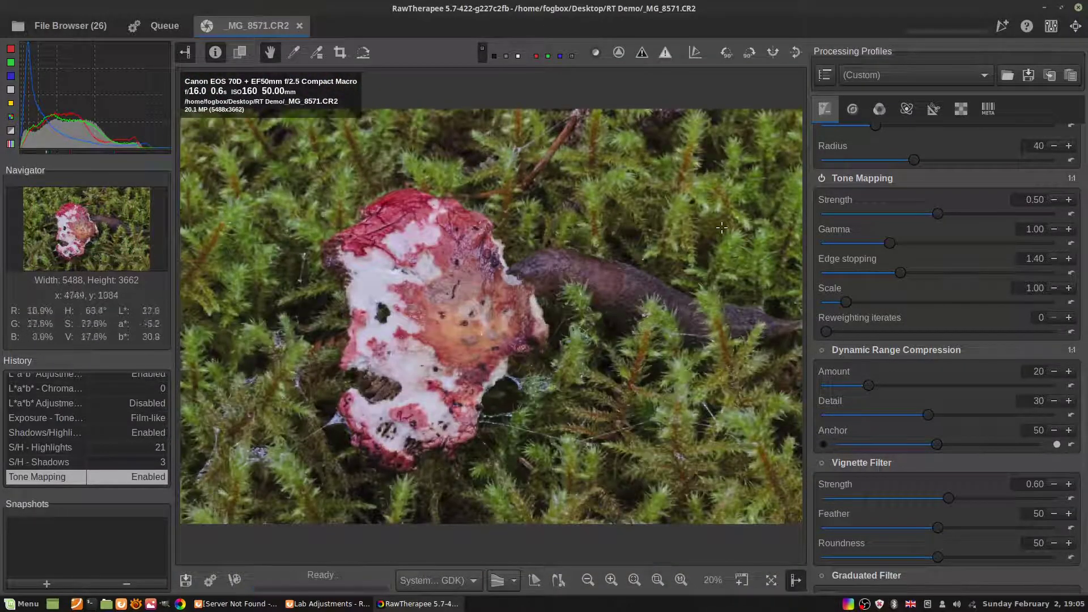
# Step: Try Tone Mapping strengths of 0.36 and 0.29, switching the tool off and on to compare
pyautogui.moveTo(935, 213); pyautogui.dragTo(926, 210)
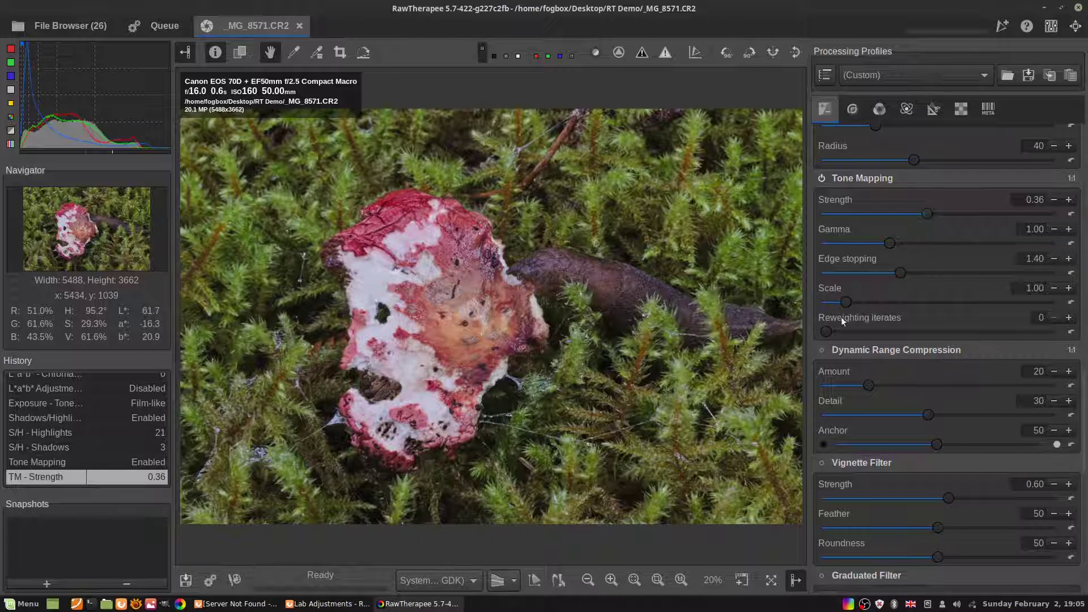
pyautogui.moveTo(924, 216); pyautogui.dragTo(913, 212)
pyautogui.click(820, 177)
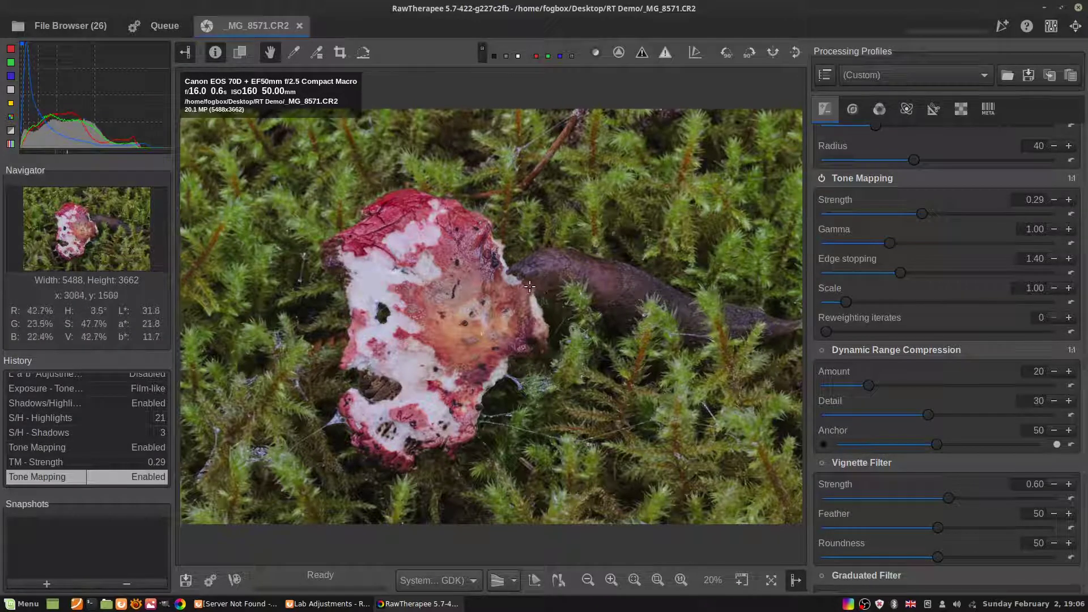
# Step: Inspect the slug's head at 100% with Tone Mapping off and on
pyautogui.scroll(6, 529, 287)
pyautogui.scroll(-1, 529, 287)
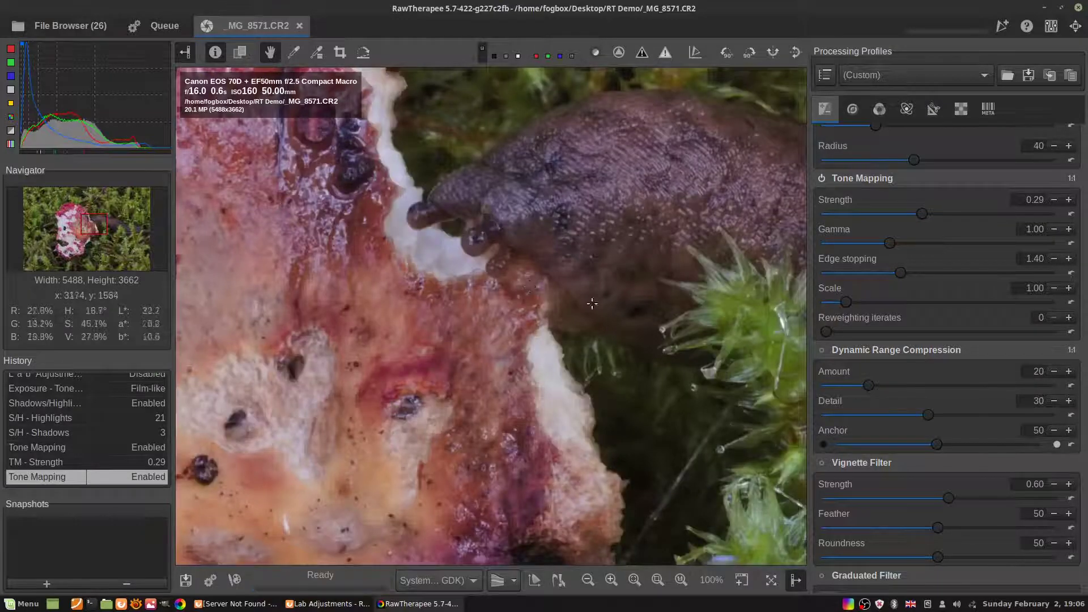
pyautogui.click(821, 178)
pyautogui.click(822, 178)
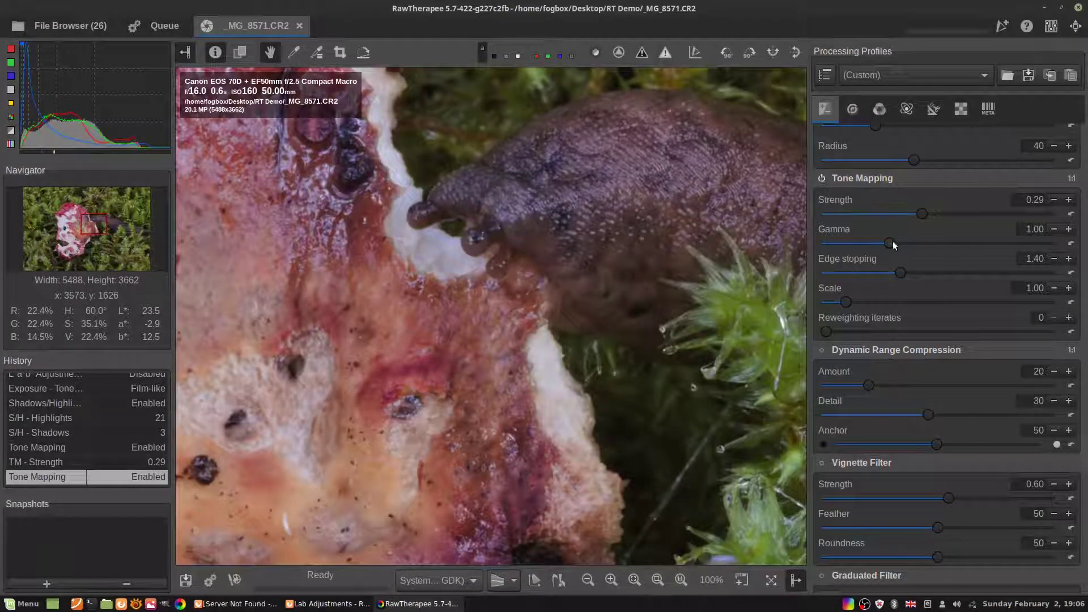
# Step: Set the Tone Mapping strength to 0.20 and compare the whole photo with the tool off and on
pyautogui.moveTo(923, 210); pyautogui.dragTo(918, 212)
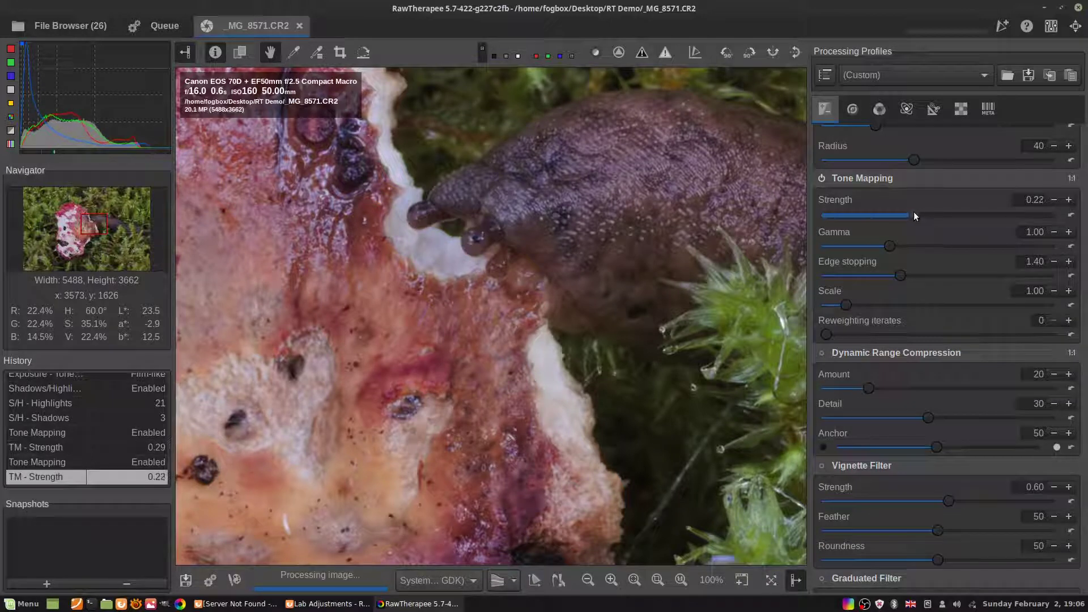
pyautogui.moveTo(910, 212); pyautogui.dragTo(908, 211)
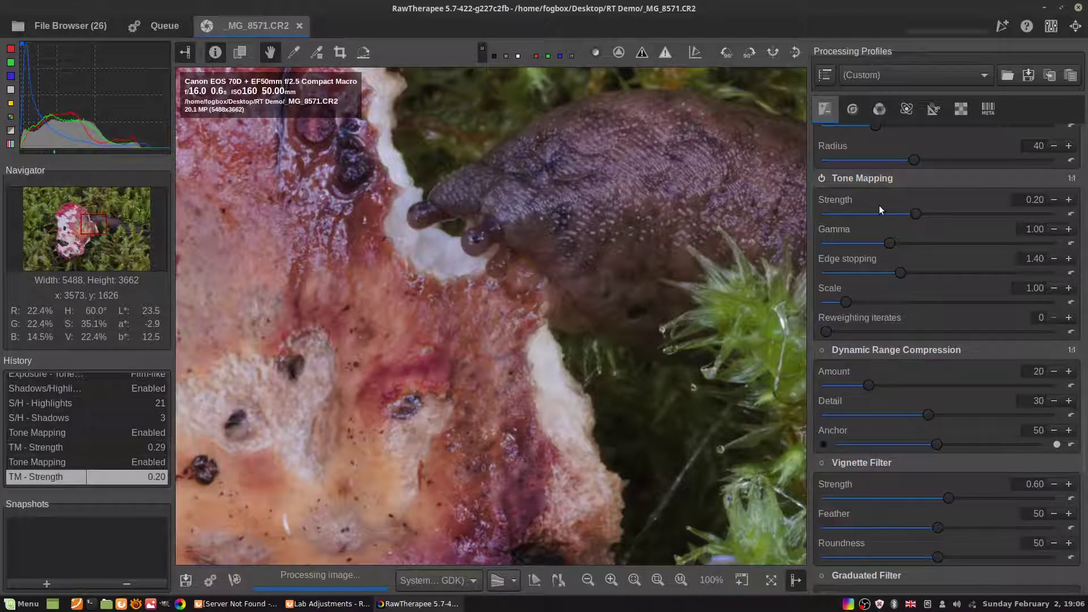
pyautogui.click(658, 580)
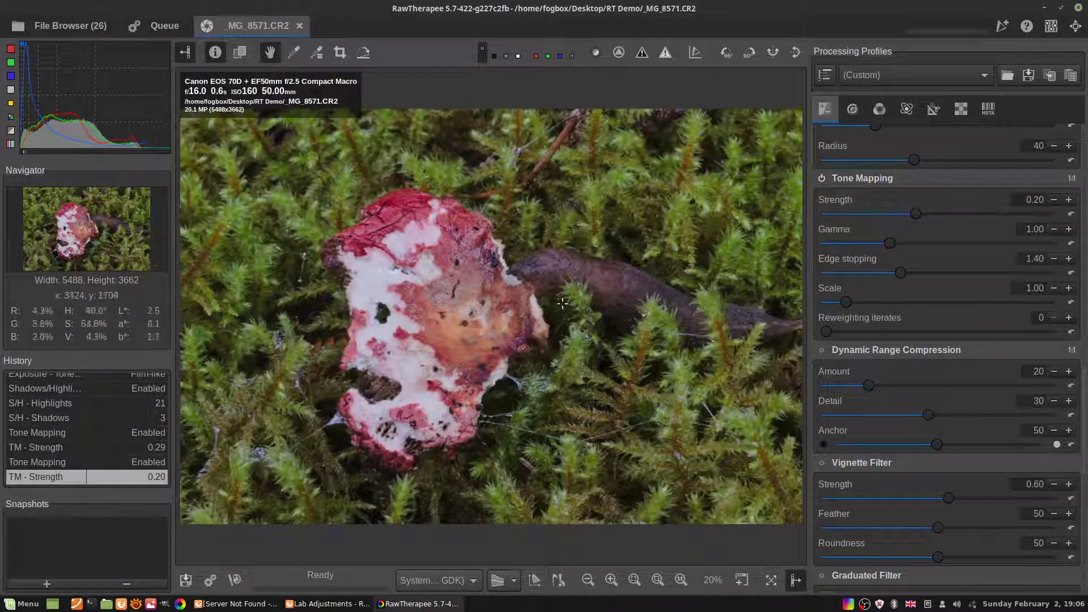
pyautogui.scroll(5, 535, 279)
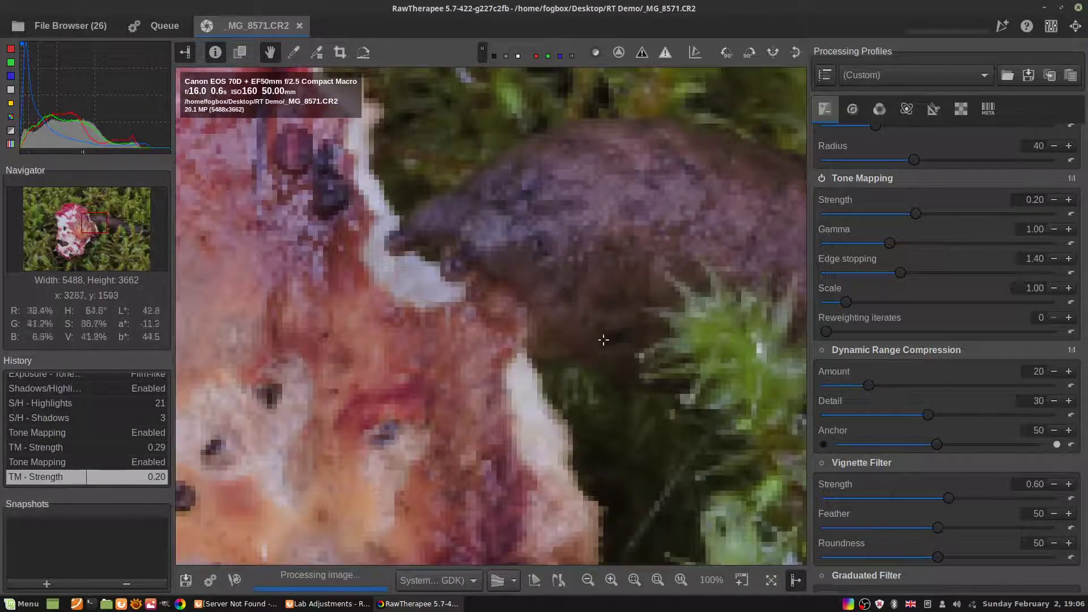
pyautogui.scroll(-5, 493, 241)
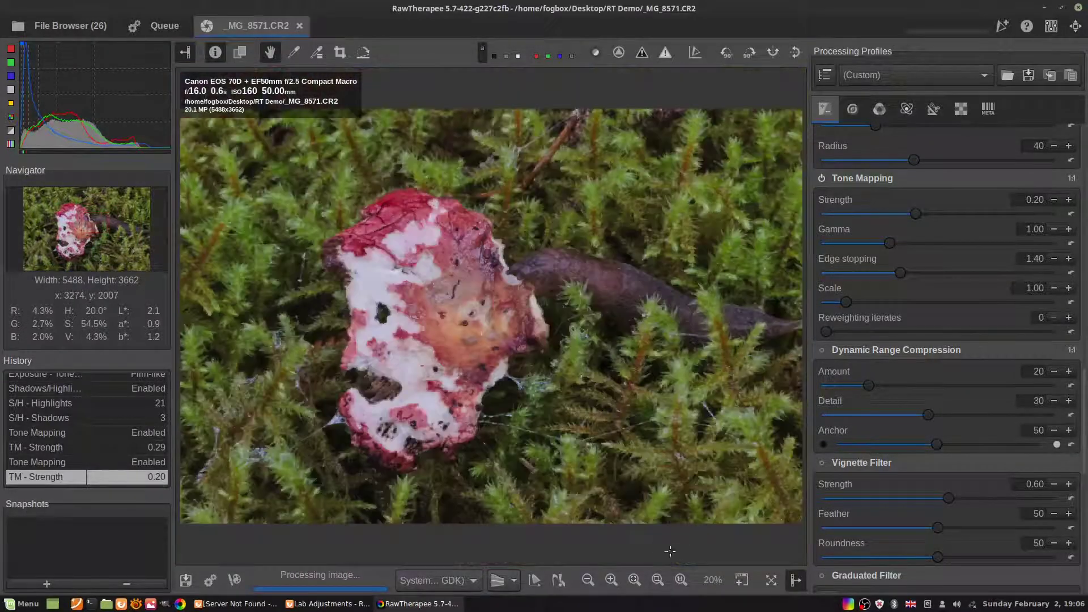
pyautogui.click(821, 178)
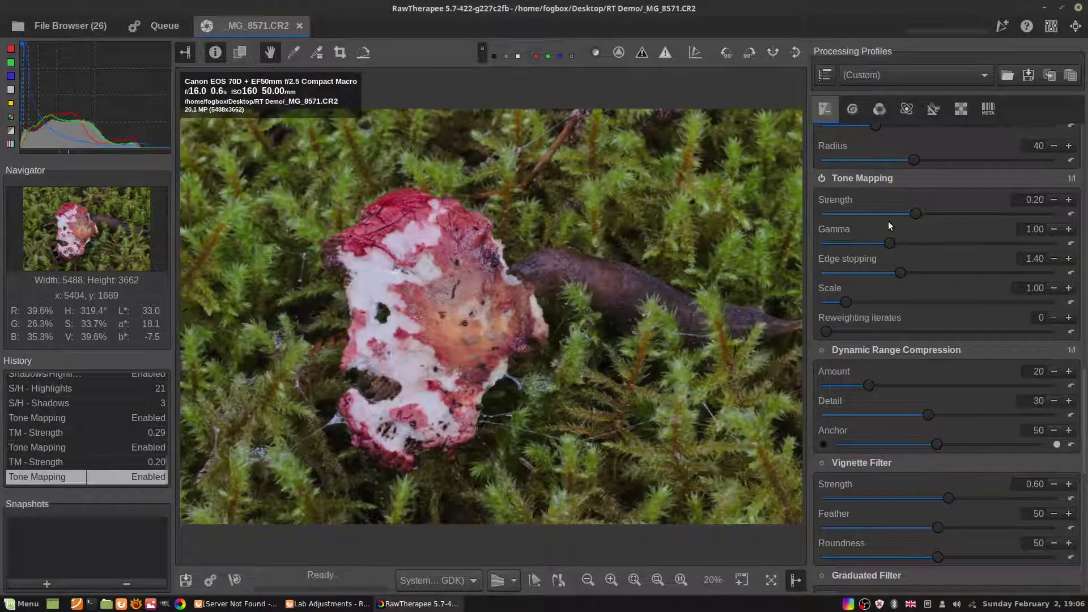
# Step: Lower the darkest inner point of tone curve 2 slightly and readjust the shadow points of tone curve 1
pyautogui.scroll(5, 888, 220)
pyautogui.scroll(8, 888, 221)
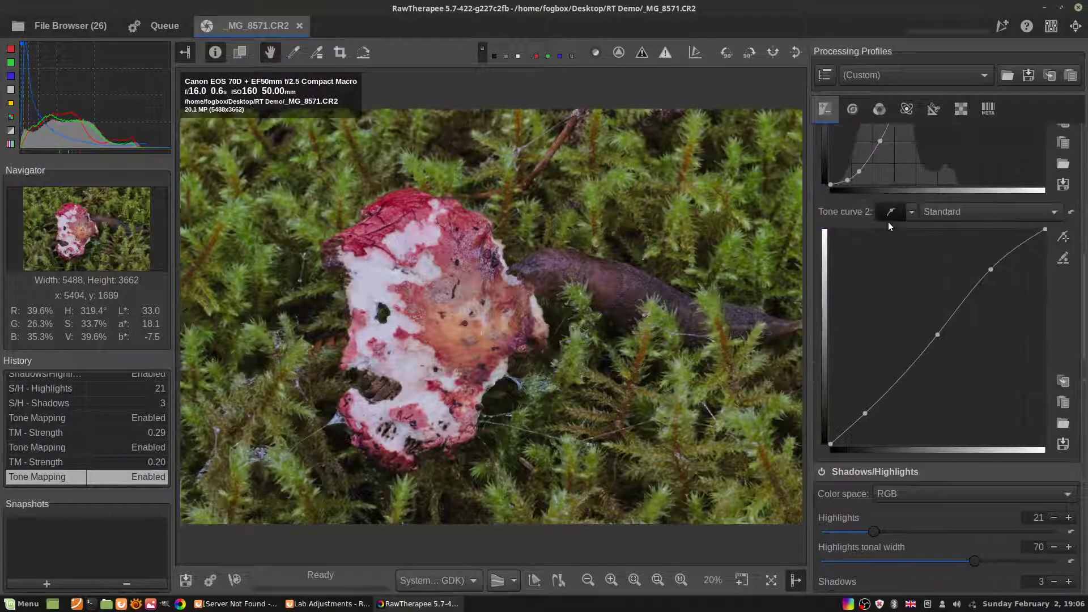
pyautogui.moveTo(865, 413); pyautogui.dragTo(866, 415)
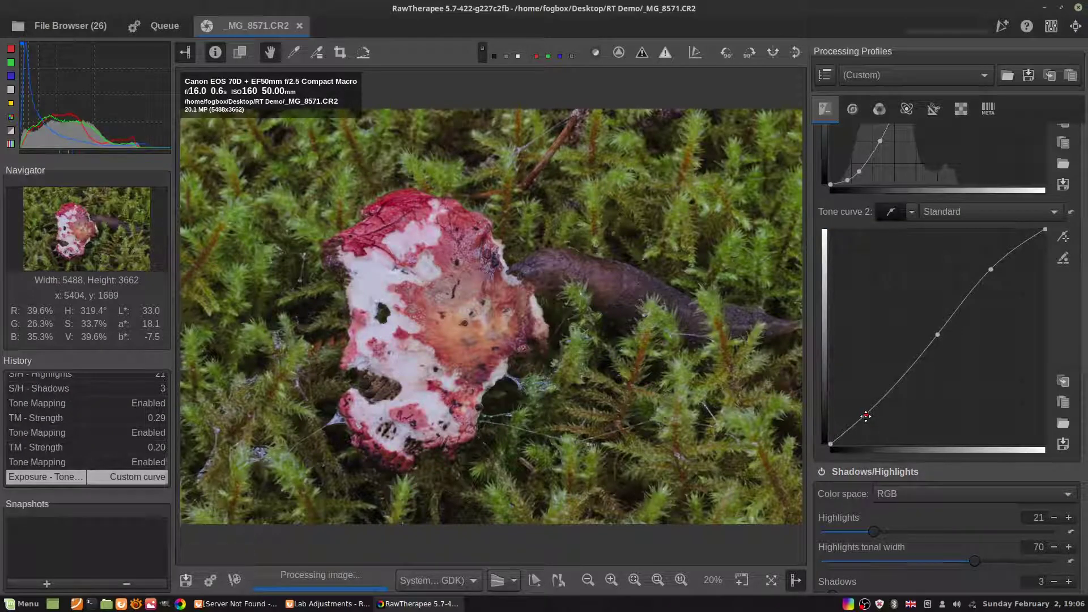
pyautogui.scroll(3, 865, 416)
pyautogui.moveTo(883, 243); pyautogui.dragTo(884, 244)
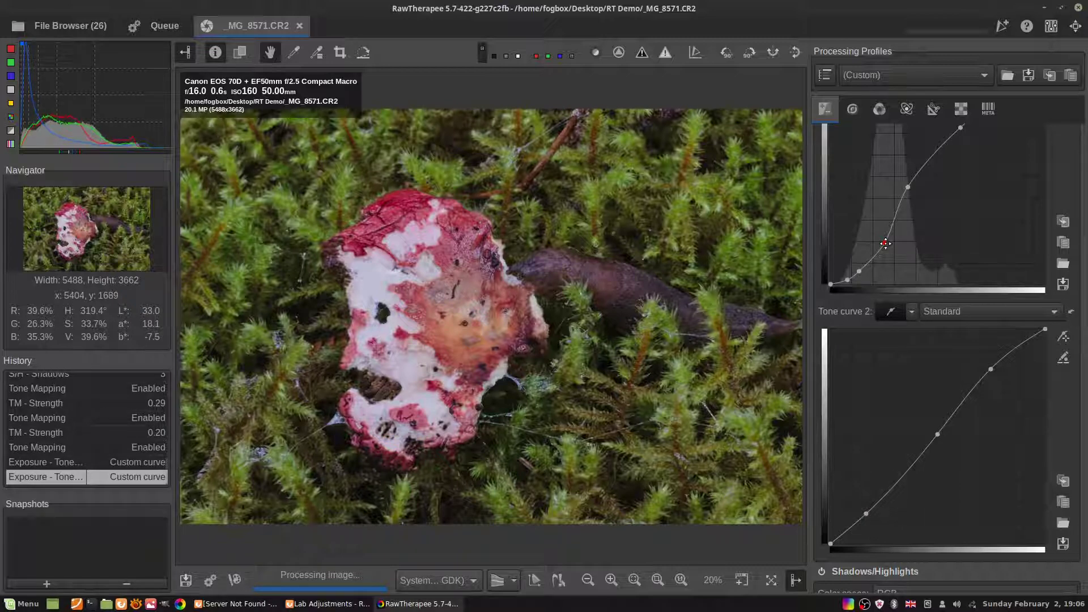
pyautogui.moveTo(885, 243); pyautogui.dragTo(849, 280)
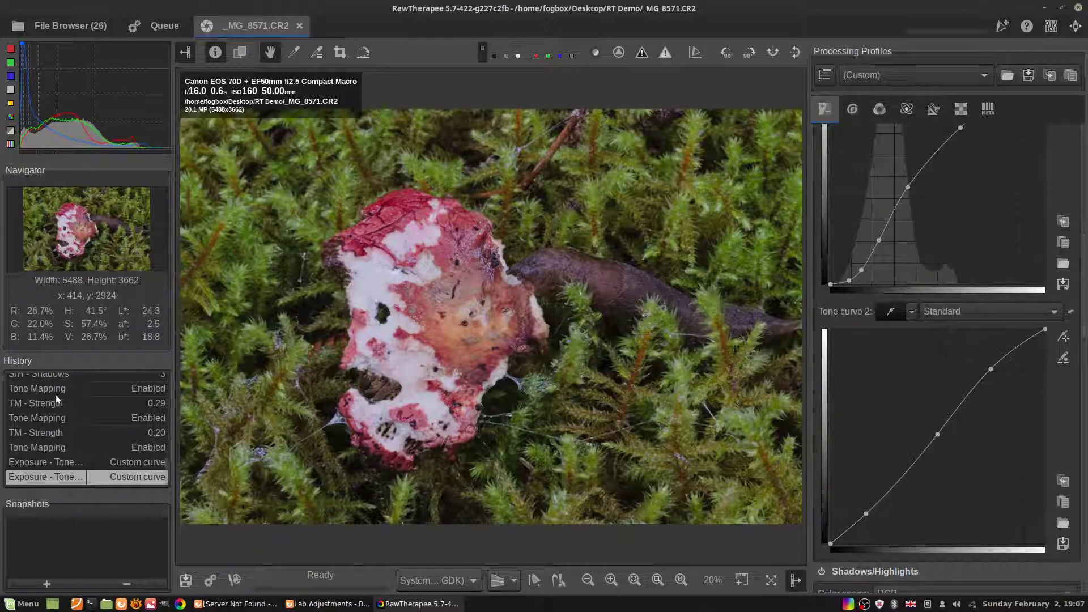
# Step: Compare the photo with its state before Tone Mapping in the history, and return to the latest edit
pyautogui.scroll(2, 57, 388)
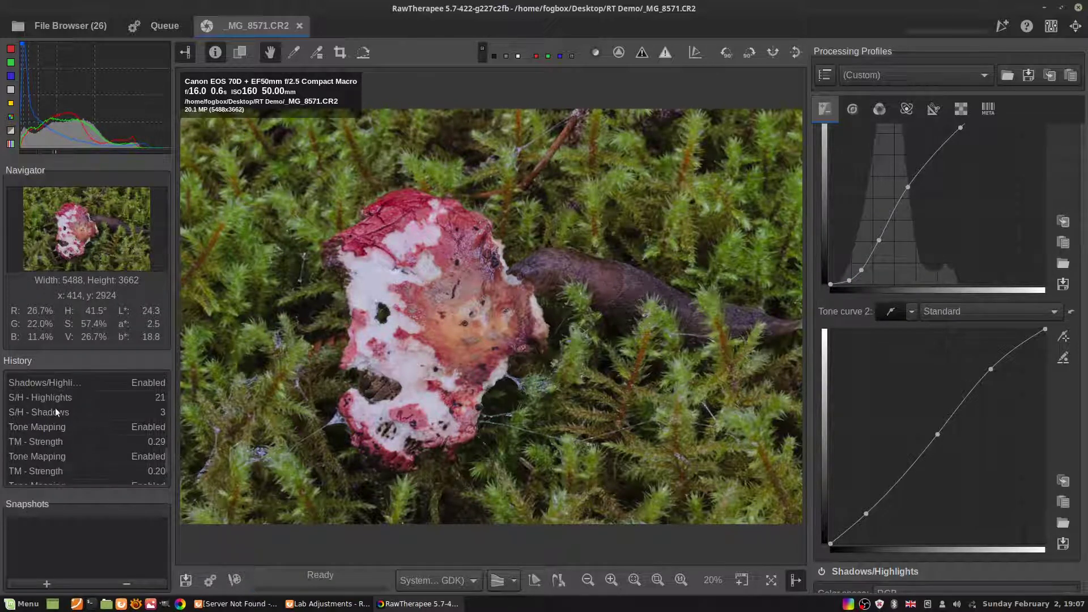
pyautogui.click(55, 407)
pyautogui.scroll(-2, 55, 407)
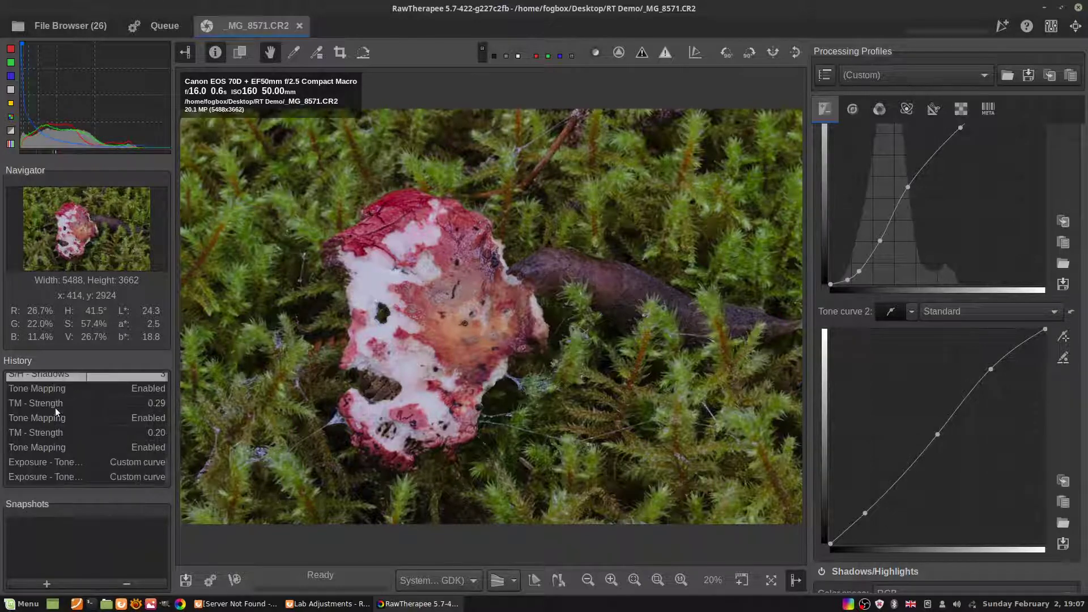
pyautogui.click(74, 475)
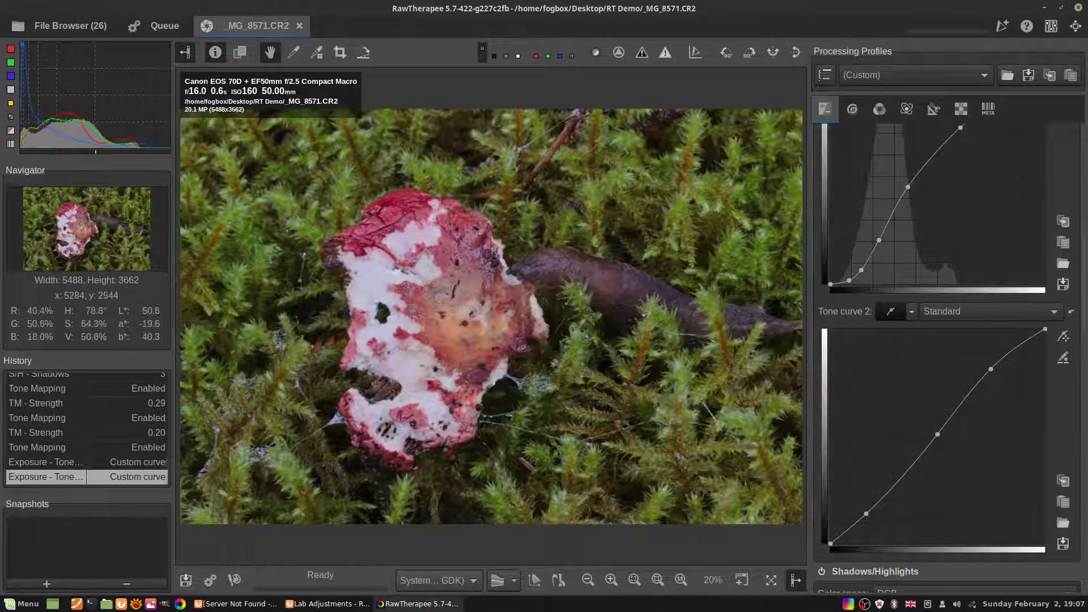
# Step: Deepen the shadows with the lower points of tone curves 1 and 2, comparing against the history state before Tone Mapping in between
pyautogui.moveTo(879, 240); pyautogui.dragTo(864, 272)
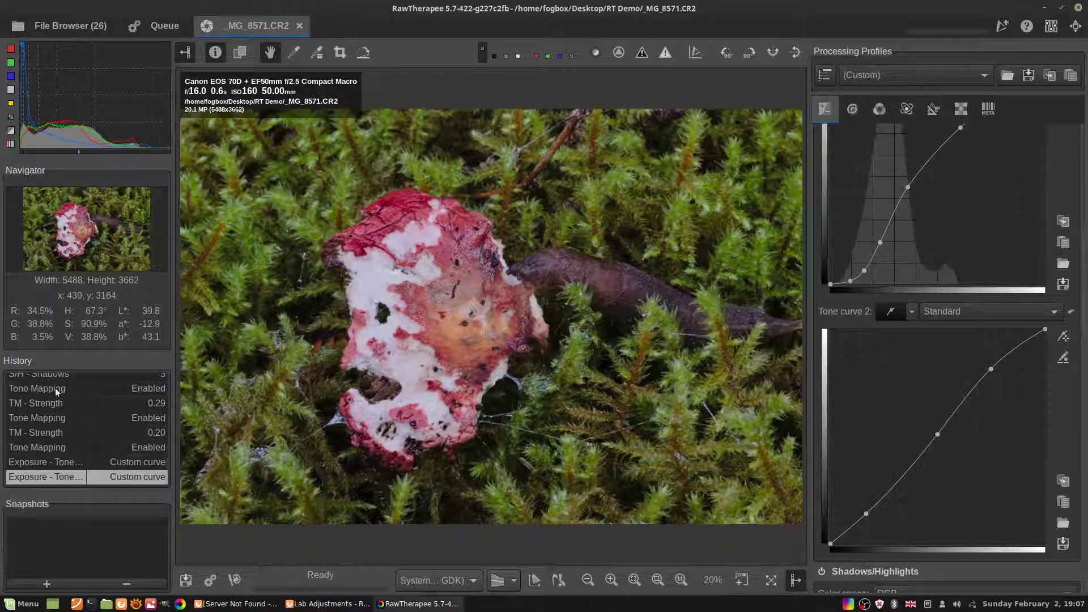
pyautogui.scroll(1, 55, 391)
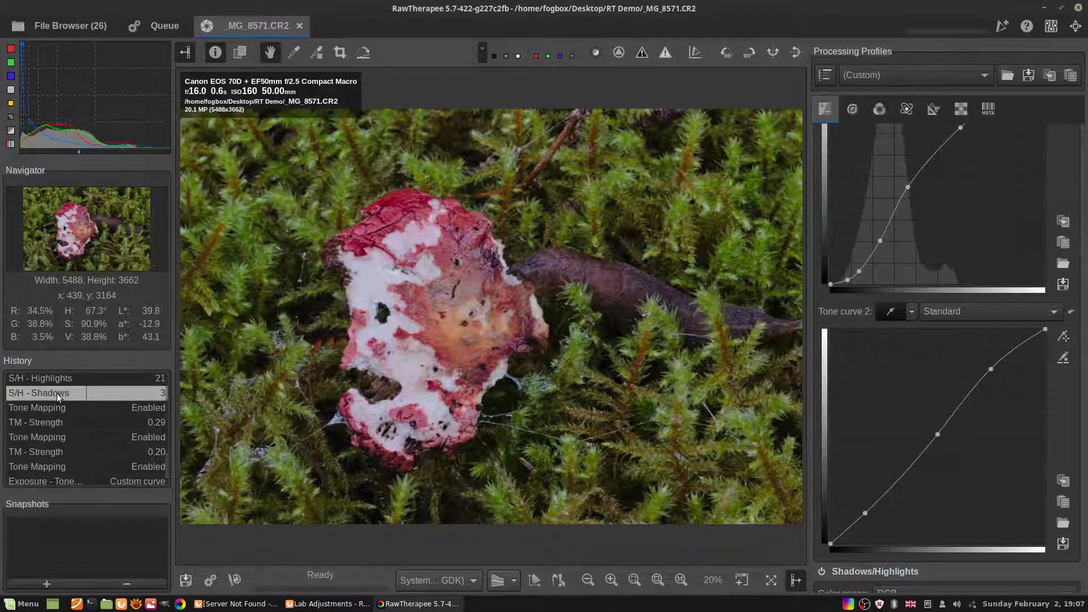
pyautogui.scroll(-1, 56, 393)
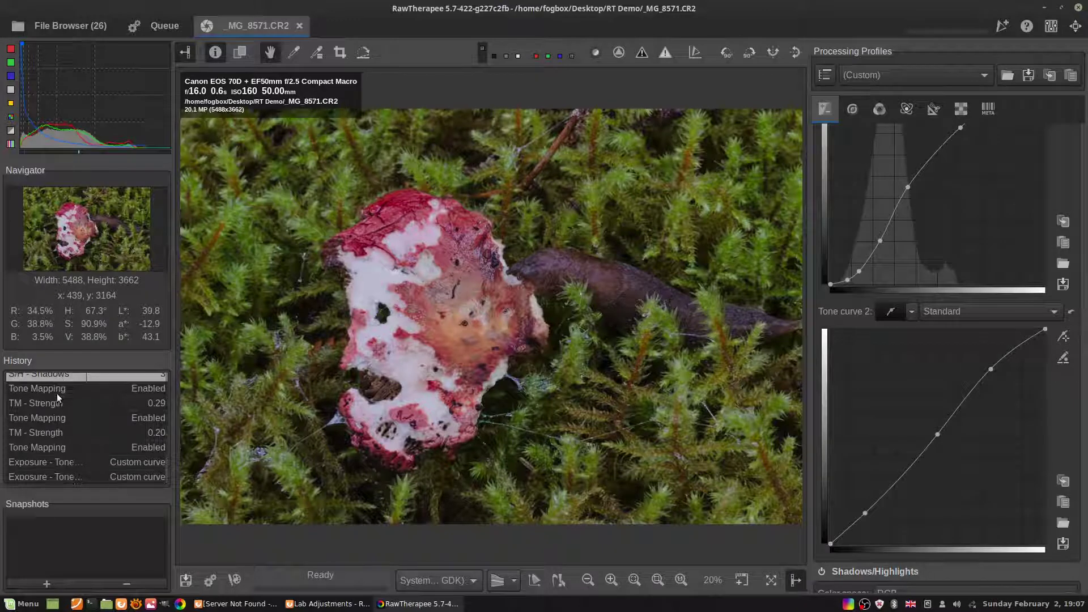
pyautogui.click(59, 477)
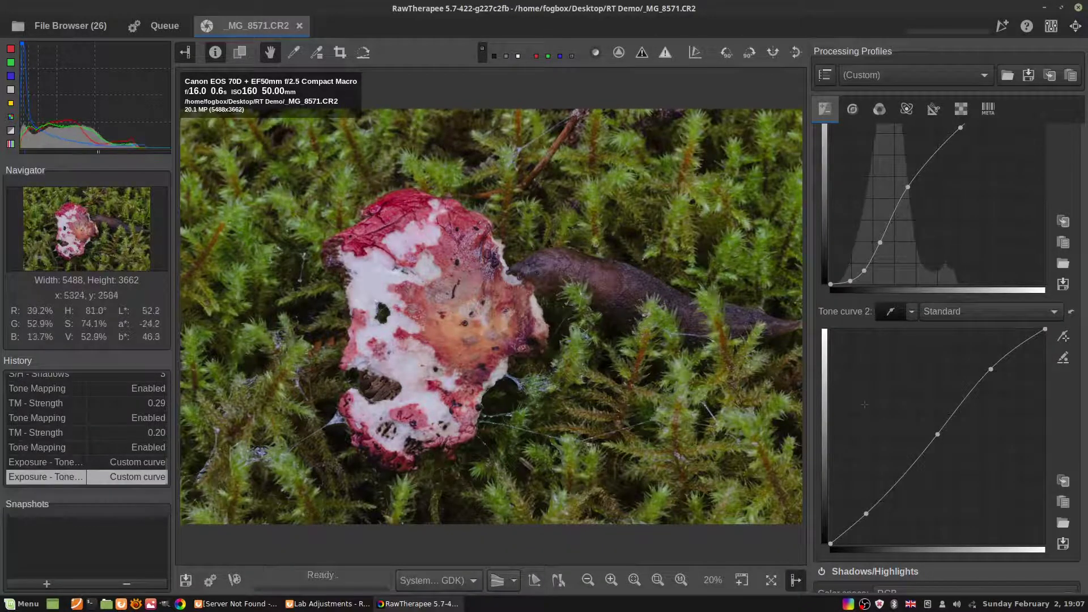
pyautogui.moveTo(865, 513); pyautogui.dragTo(867, 514)
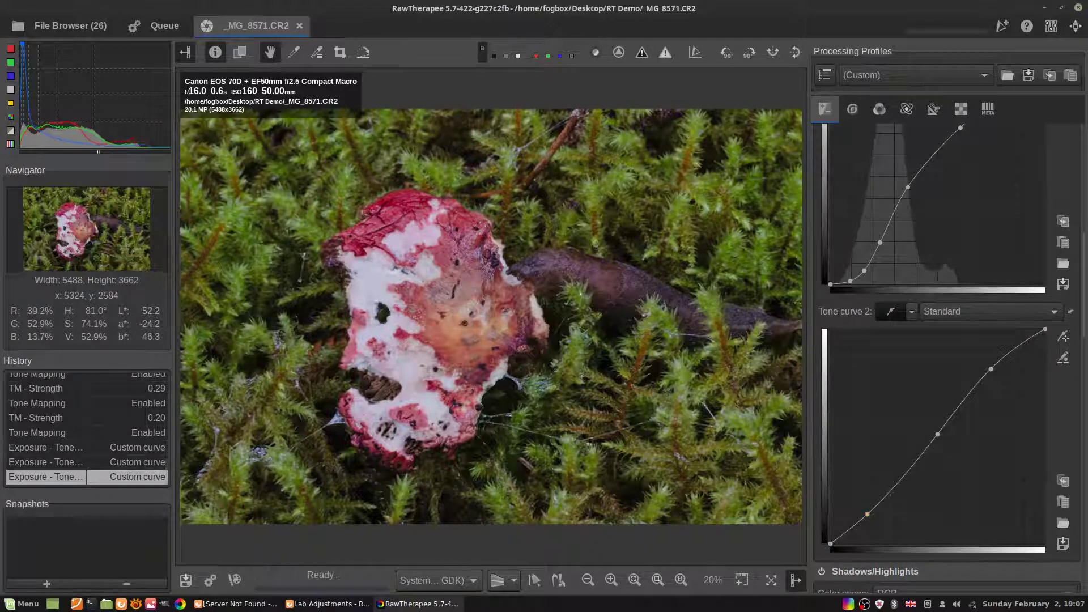
# Step: Compare the photo with its Shadows/Highlights state from before Tone Mapping in the history, and return to the latest curve edit
pyautogui.scroll(-5, 891, 490)
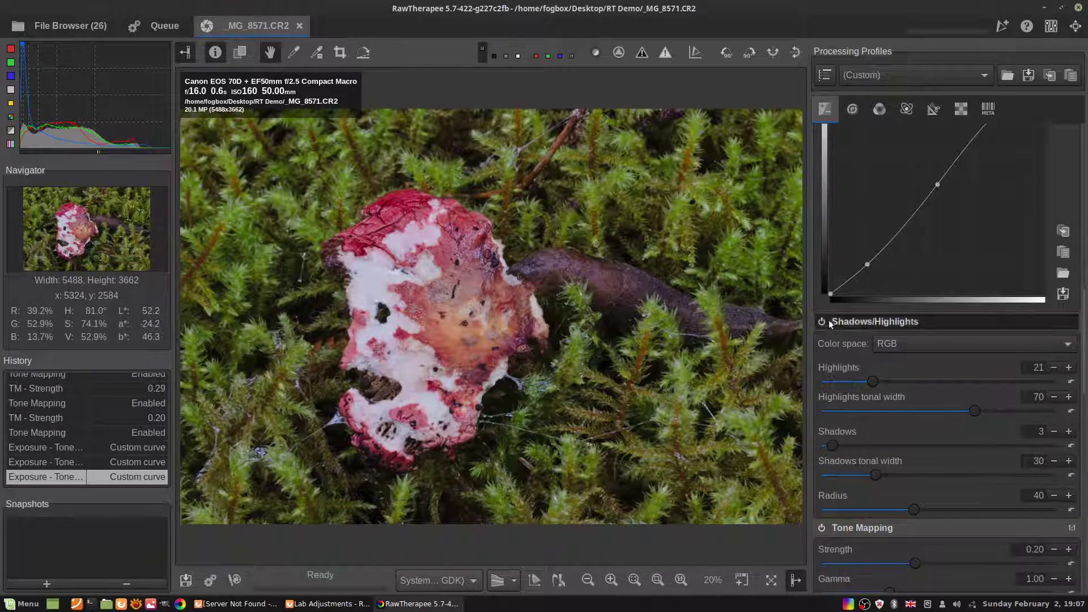
pyautogui.scroll(-5, 862, 380)
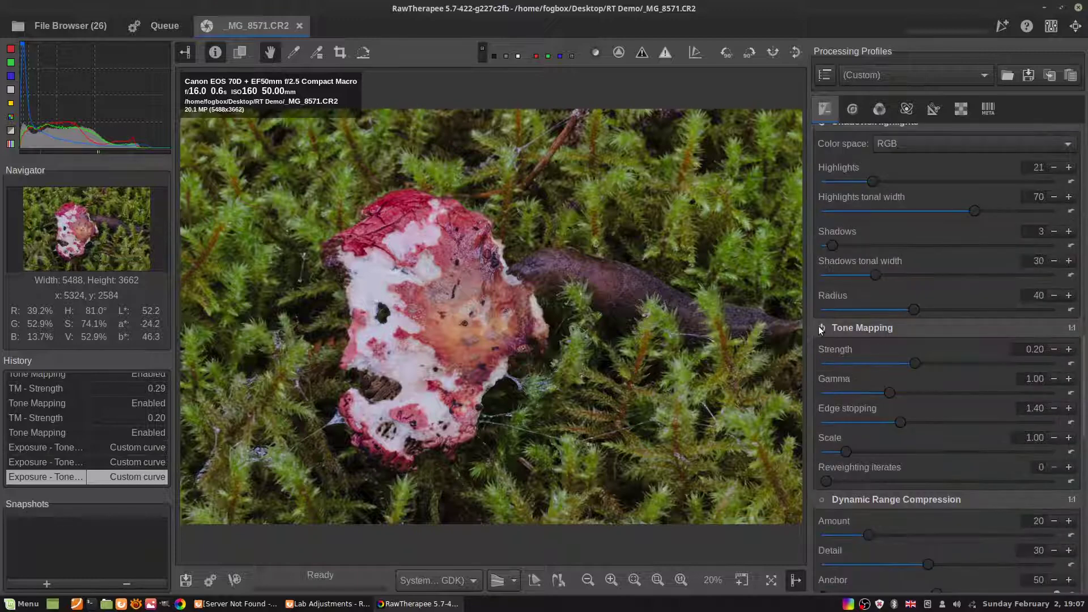
pyautogui.scroll(1, 44, 413)
pyautogui.scroll(1, 45, 416)
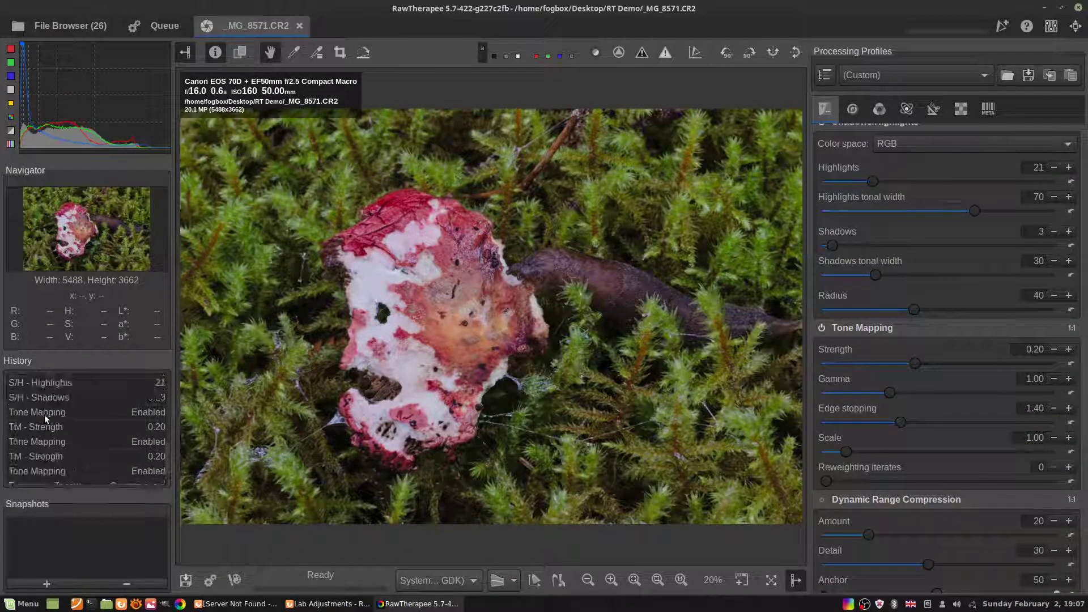
pyautogui.click(49, 398)
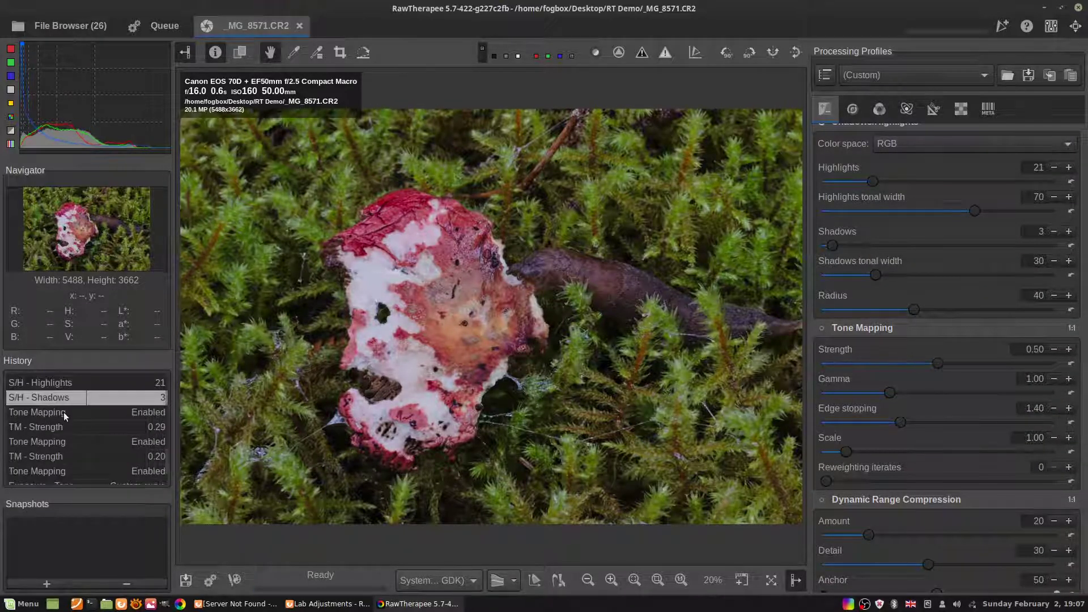
pyautogui.scroll(-3, 70, 433)
pyautogui.click(67, 477)
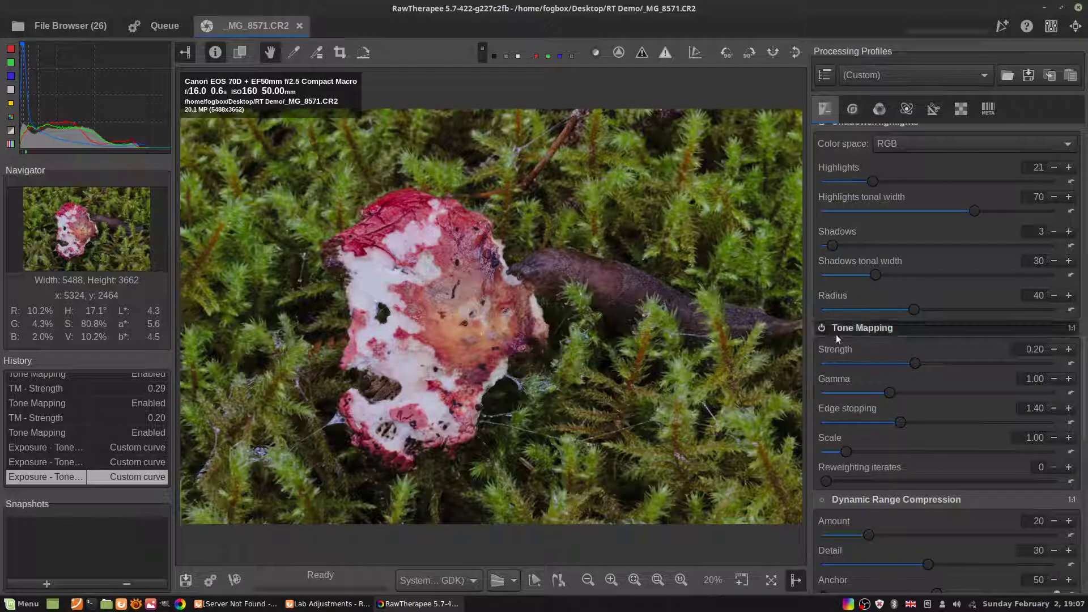
# Step: Disable Tone Mapping, enable Dynamic Range Compression instead and set its amount to 17
pyautogui.scroll(10, 855, 345)
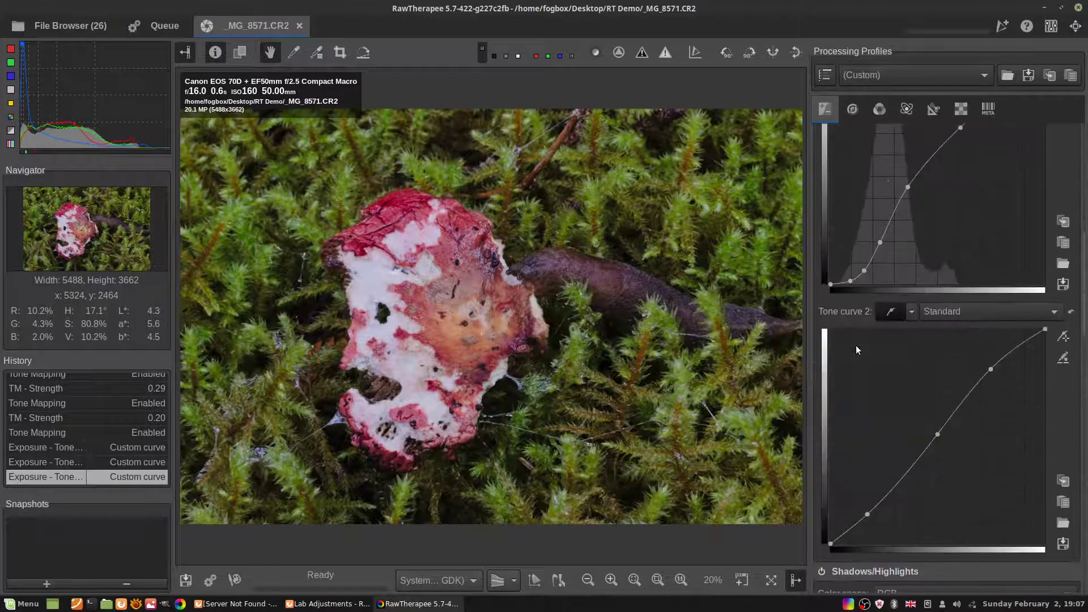
pyautogui.scroll(-10, 855, 345)
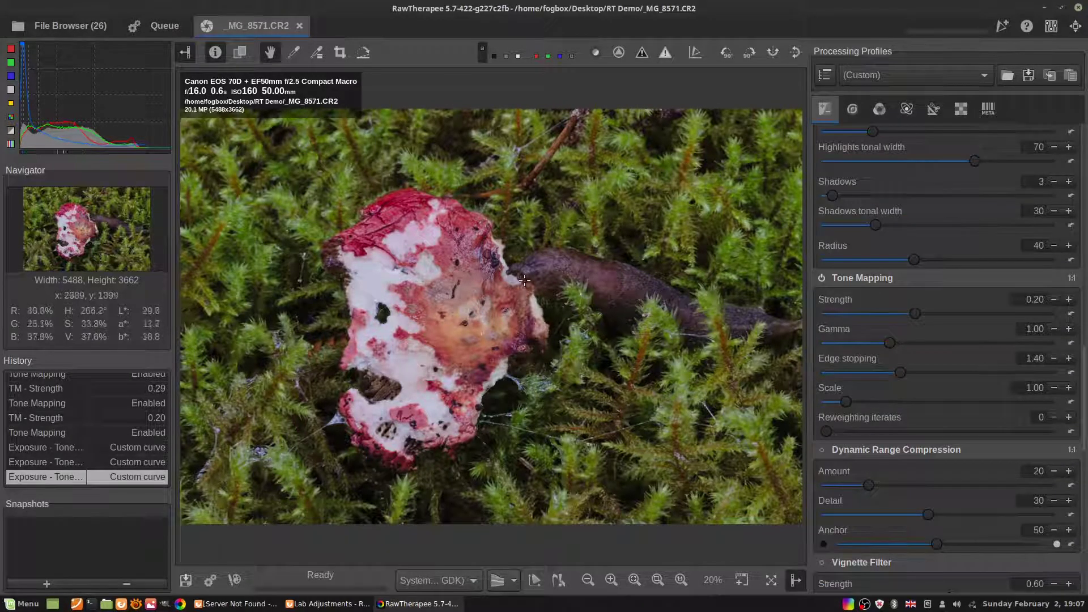
pyautogui.scroll(-4, 950, 353)
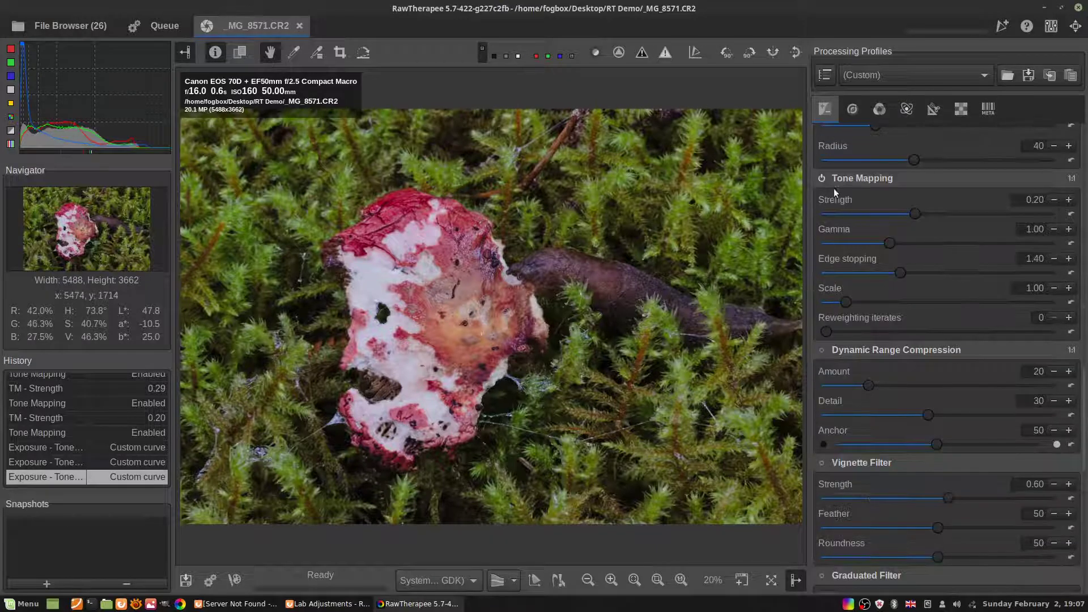
pyautogui.click(821, 178)
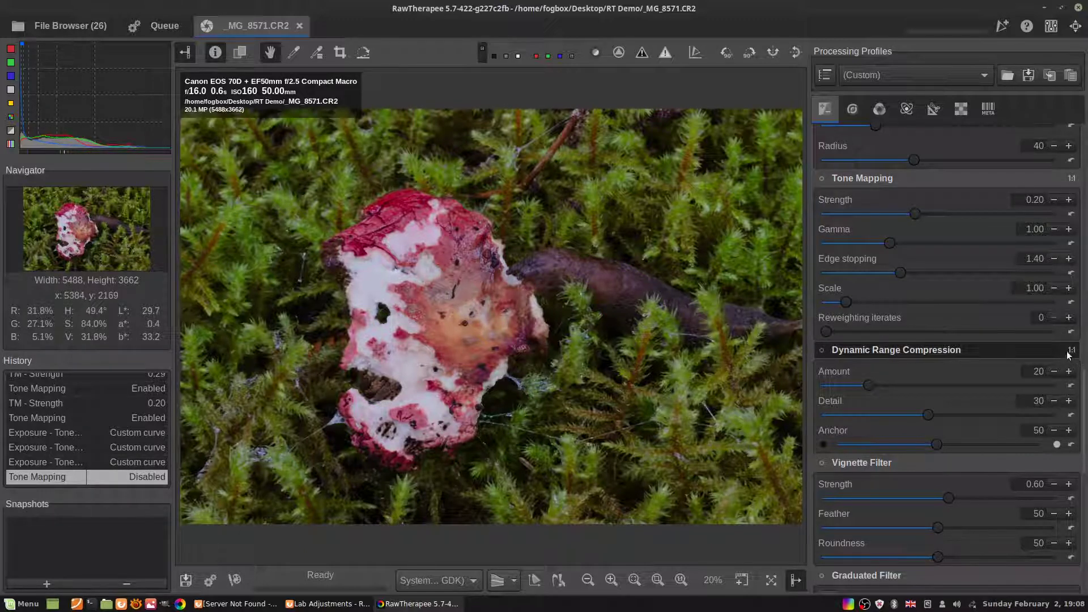
pyautogui.click(821, 350)
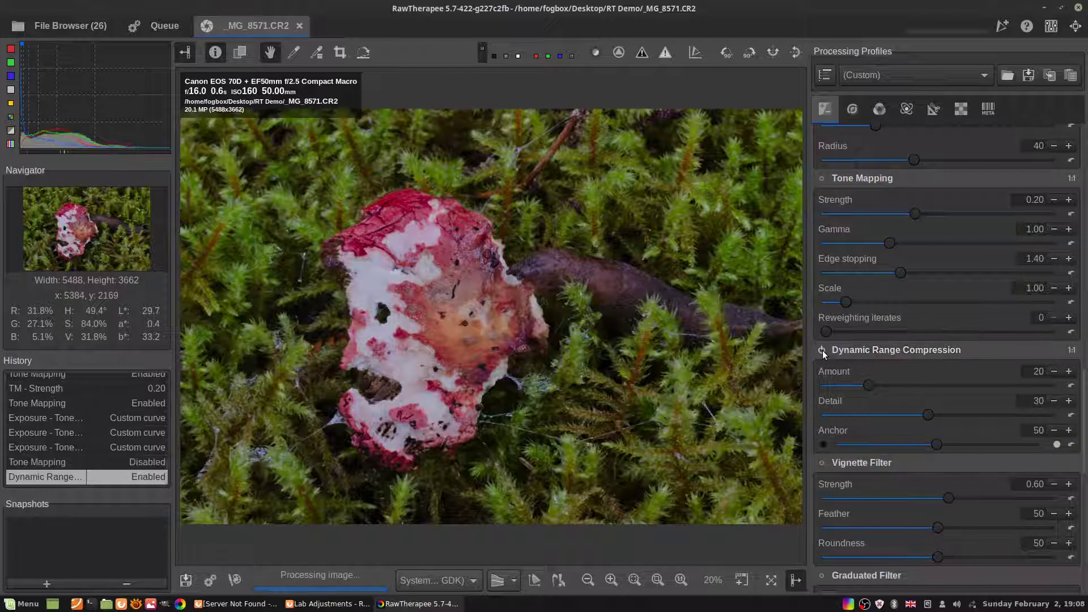
pyautogui.moveTo(869, 385)
pyautogui.mouseDown()
pyautogui.moveTo(838, 381)
pyautogui.moveTo(965, 383)
pyautogui.moveTo(868, 392)
pyautogui.mouseUp()
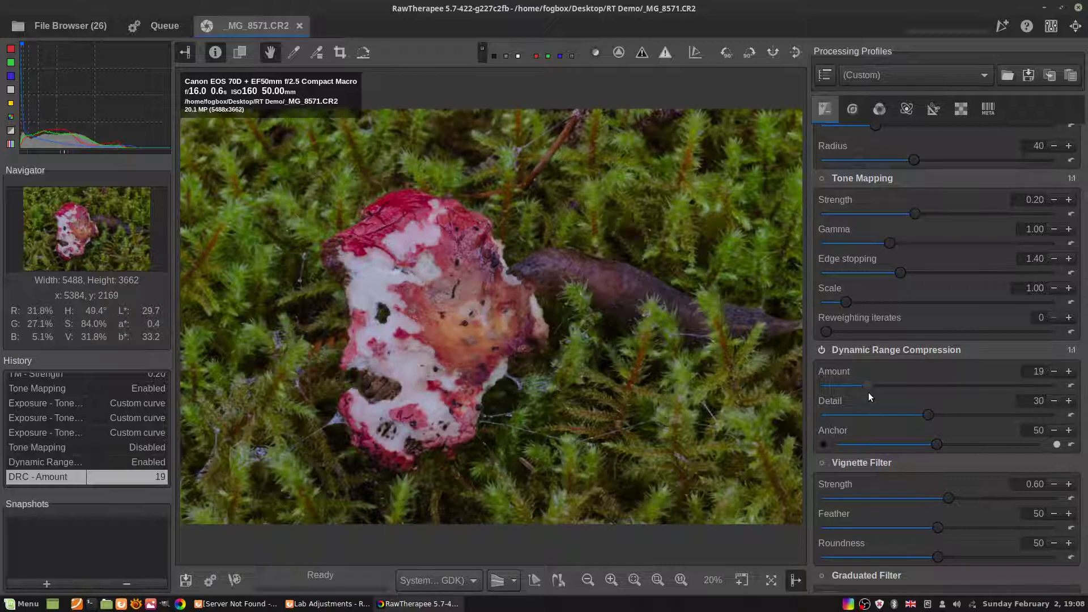
pyautogui.moveTo(868, 392)
pyautogui.mouseDown()
pyautogui.moveTo(841, 386)
pyautogui.moveTo(859, 383)
pyautogui.mouseUp()
# Step: Enable the Vignette Filter and exaggerate it with a feather of 100 and a strength of 6.00
pyautogui.scroll(10, 1082, 365)
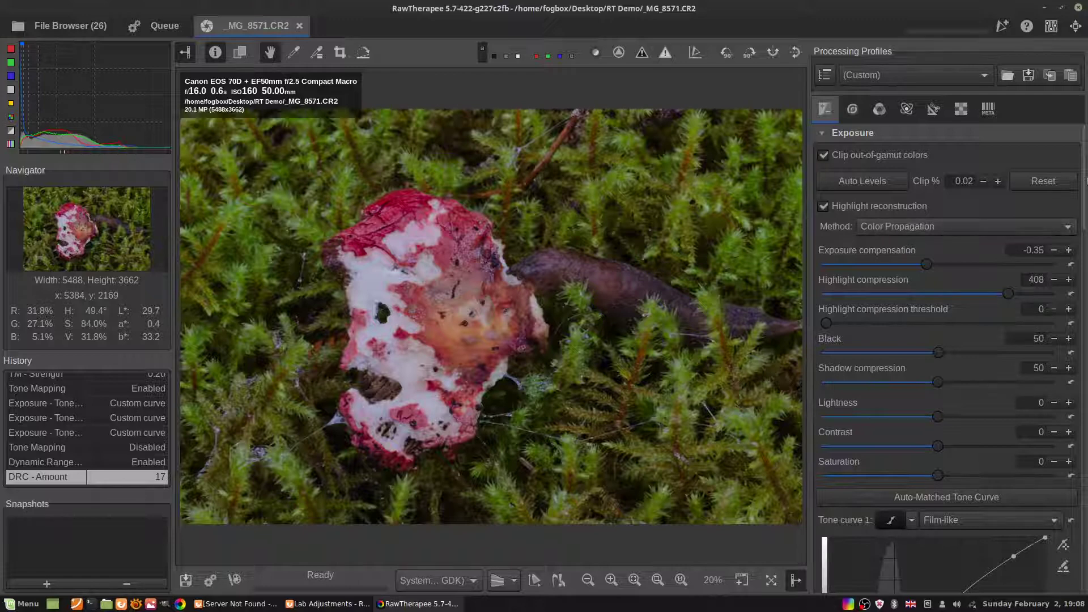
pyautogui.moveTo(1083, 195); pyautogui.dragTo(1086, 455)
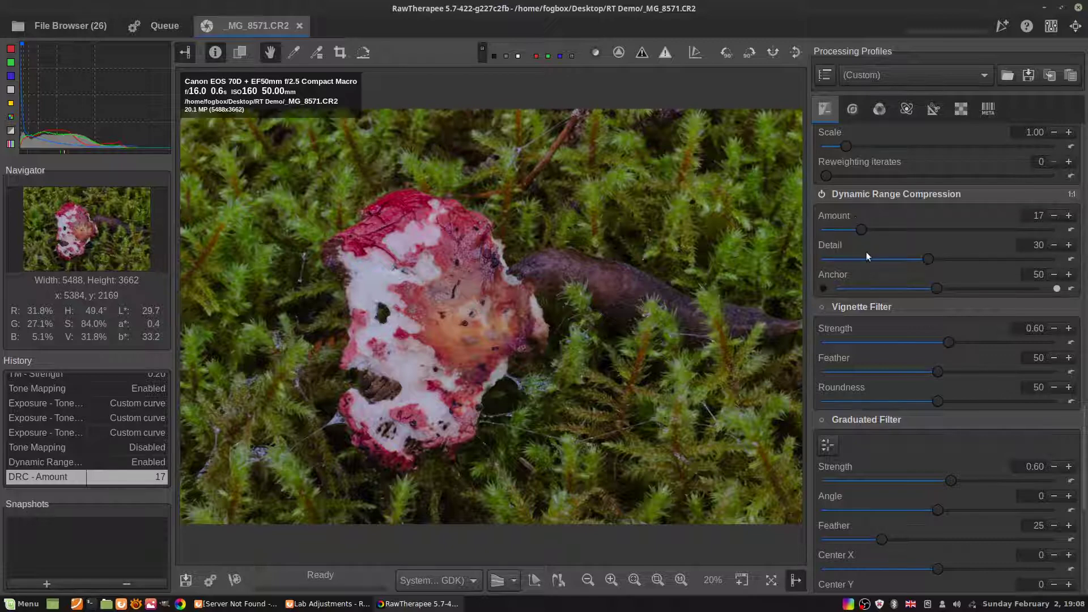
pyautogui.scroll(-1, 868, 253)
pyautogui.scroll(-1, 869, 253)
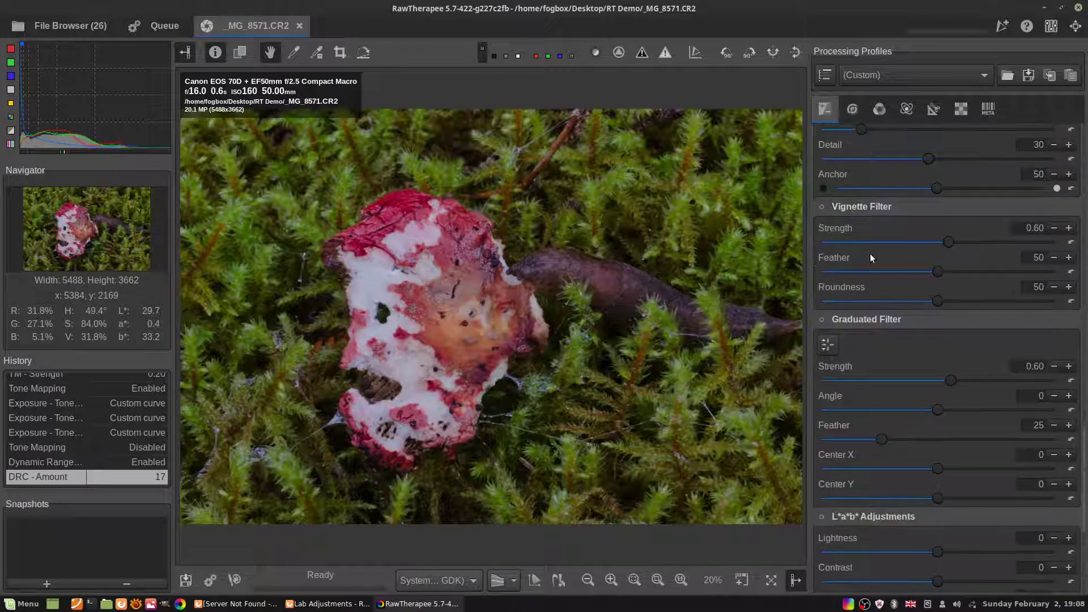
pyautogui.click(821, 207)
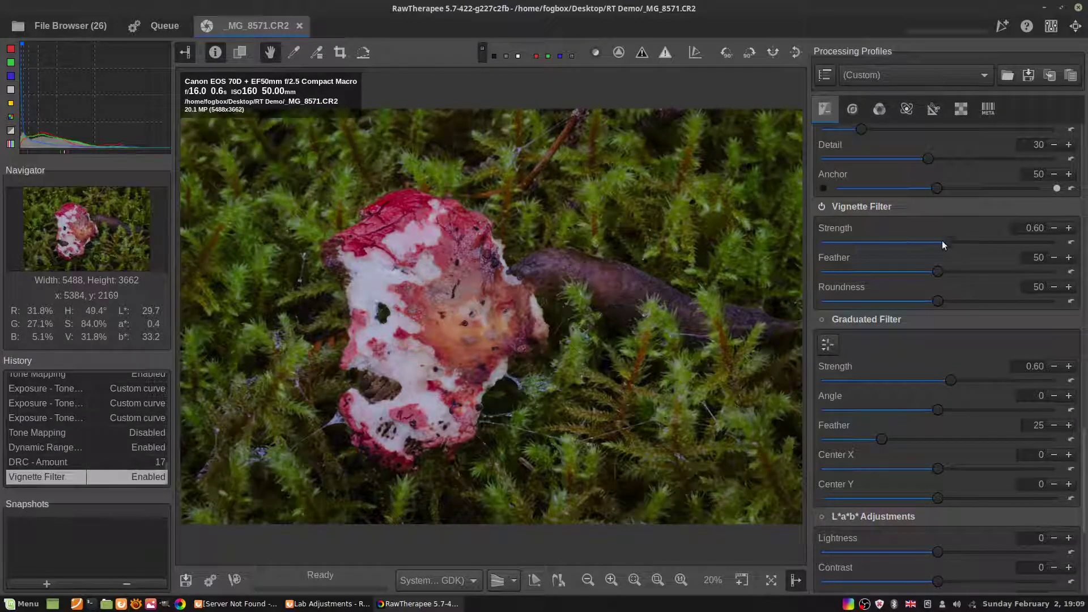
pyautogui.moveTo(943, 241); pyautogui.dragTo(968, 243)
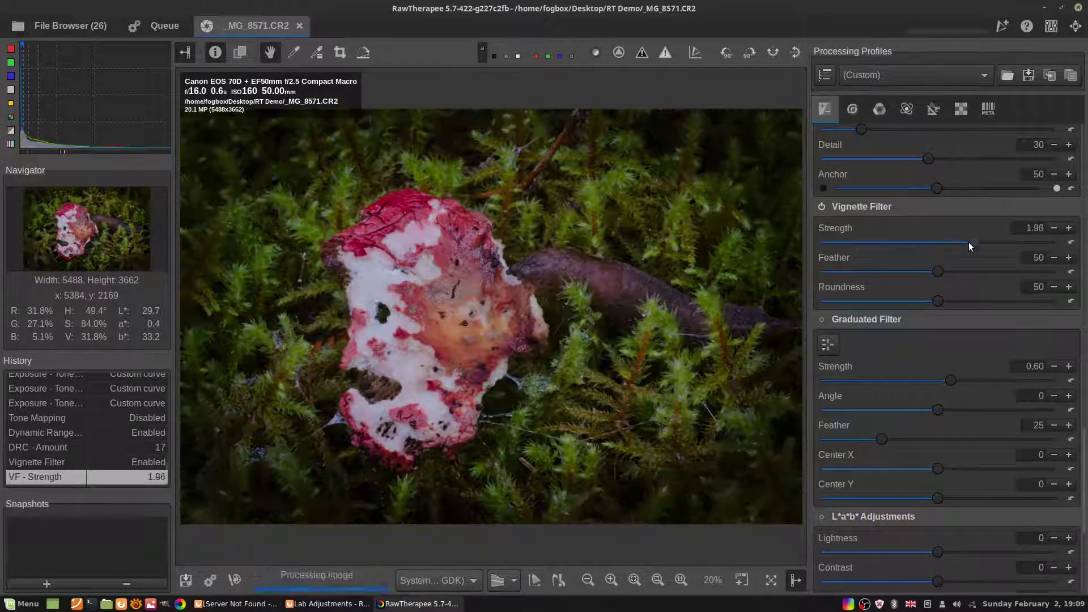
pyautogui.moveTo(930, 274); pyautogui.dragTo(1052, 277)
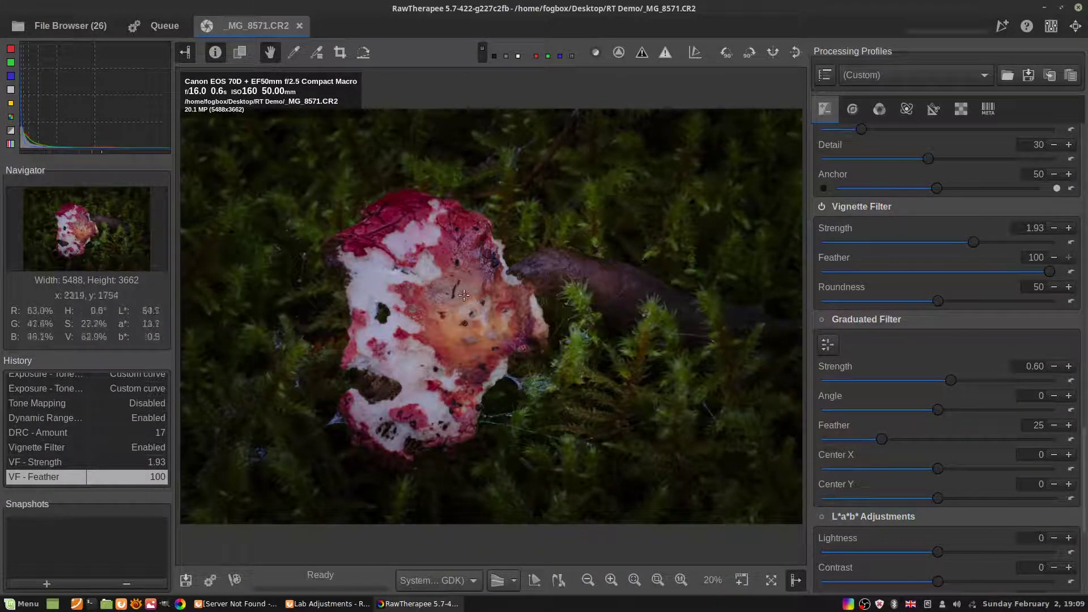
pyautogui.moveTo(1003, 244); pyautogui.dragTo(1055, 239)
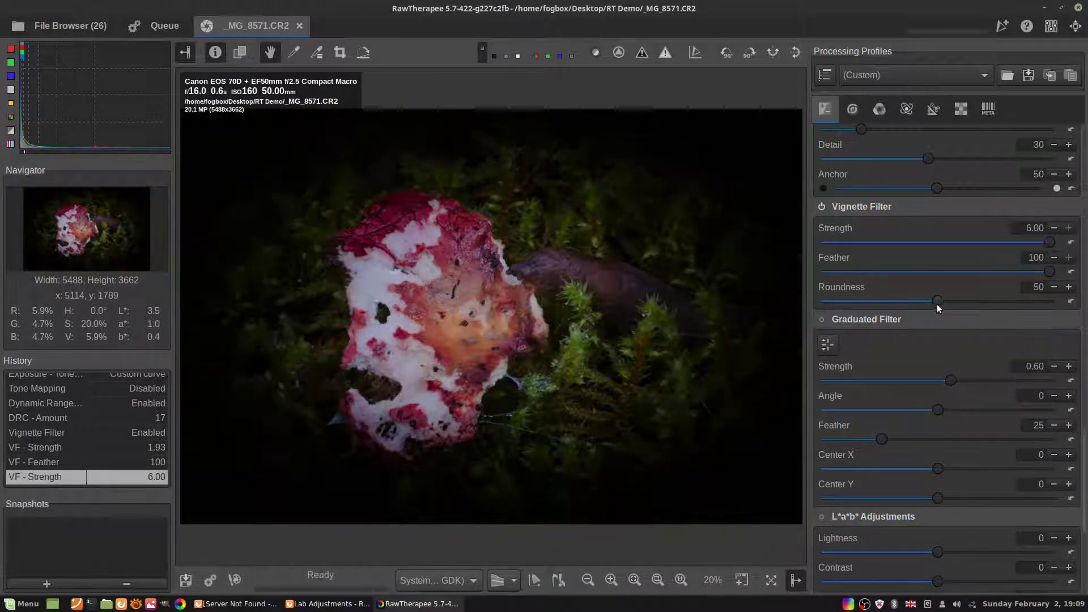
# Step: Set the vignette's roundness to 28 and feather to 85, and reduce its strength to 0.52
pyautogui.moveTo(937, 300); pyautogui.dragTo(892, 307)
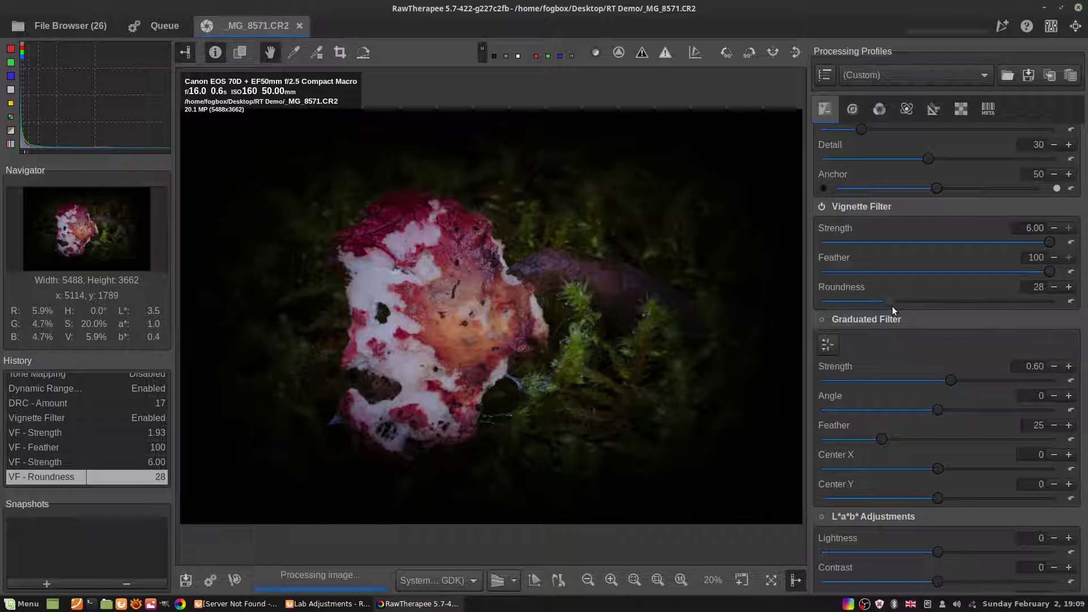
pyautogui.moveTo(1045, 271); pyautogui.dragTo(1012, 273)
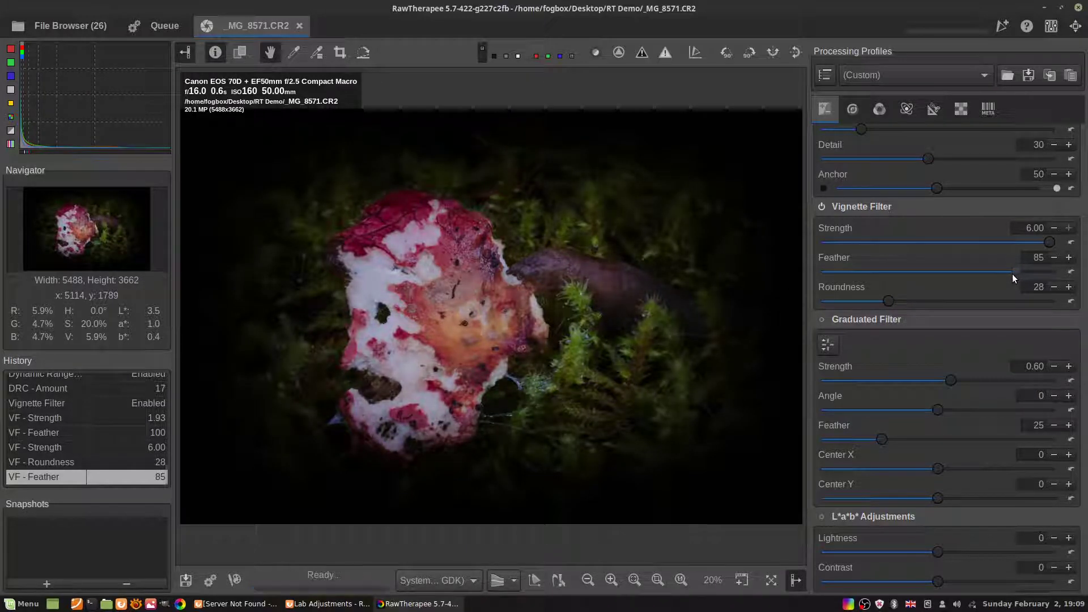
pyautogui.moveTo(987, 244); pyautogui.dragTo(948, 243)
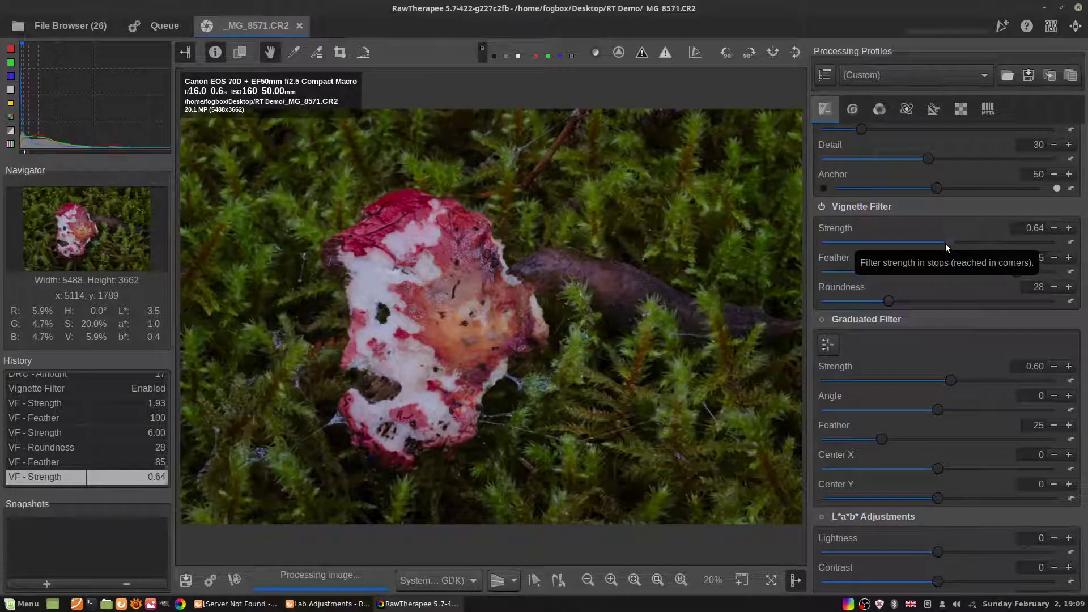
# Step: Lower the vignette strength in small stages to 0.12, comparing the photo with the filter off and on
pyautogui.click(821, 204)
pyautogui.click(821, 204)
pyautogui.moveTo(946, 242); pyautogui.dragTo(941, 242)
pyautogui.click(822, 205)
pyautogui.click(943, 242)
pyautogui.click(821, 207)
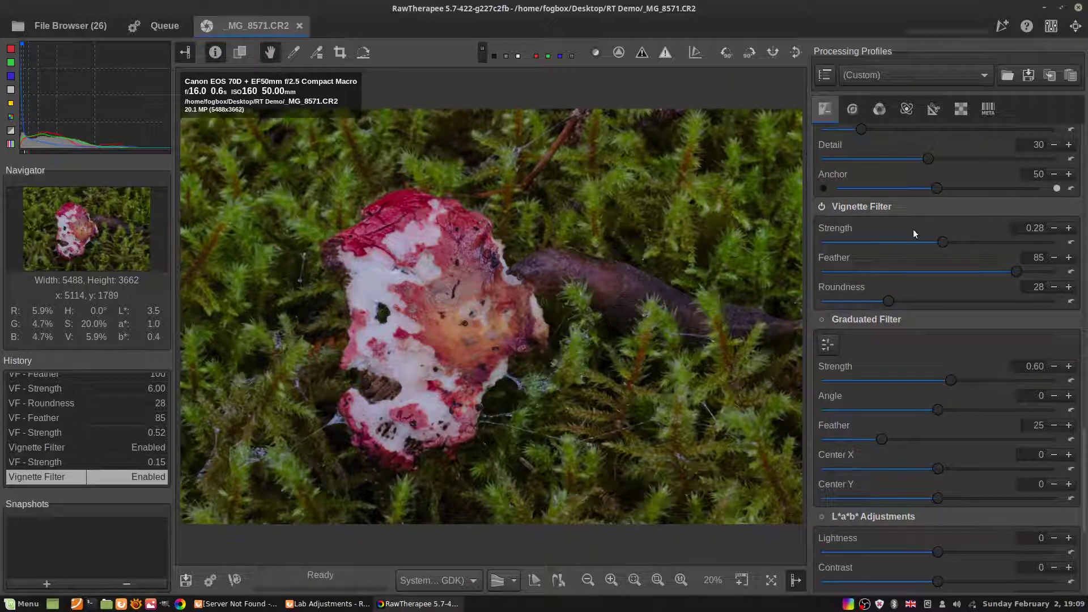
pyautogui.moveTo(939, 242); pyautogui.dragTo(935, 243)
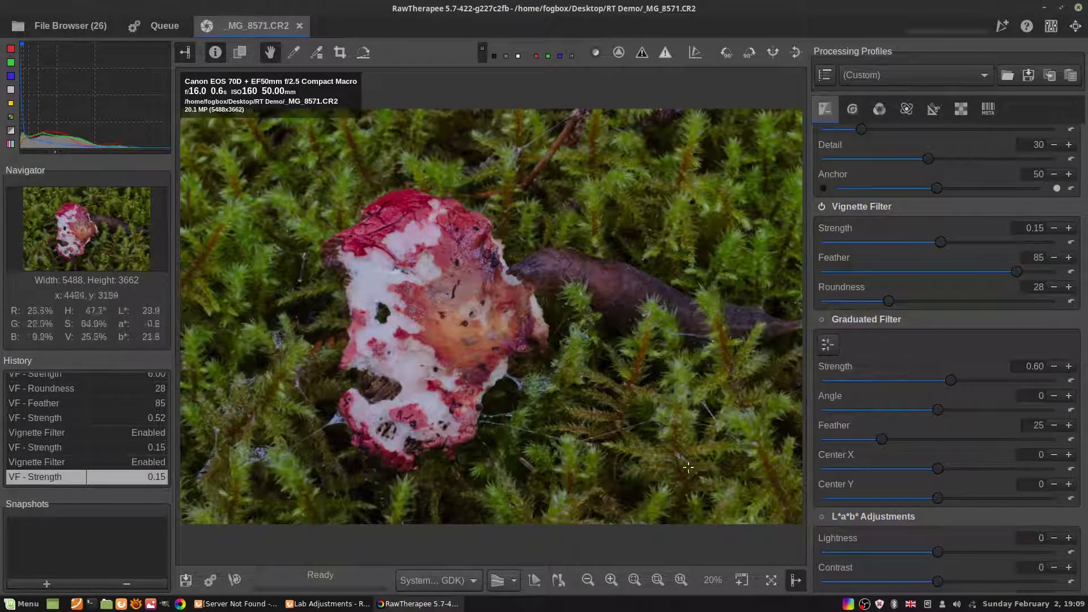
pyautogui.click(821, 206)
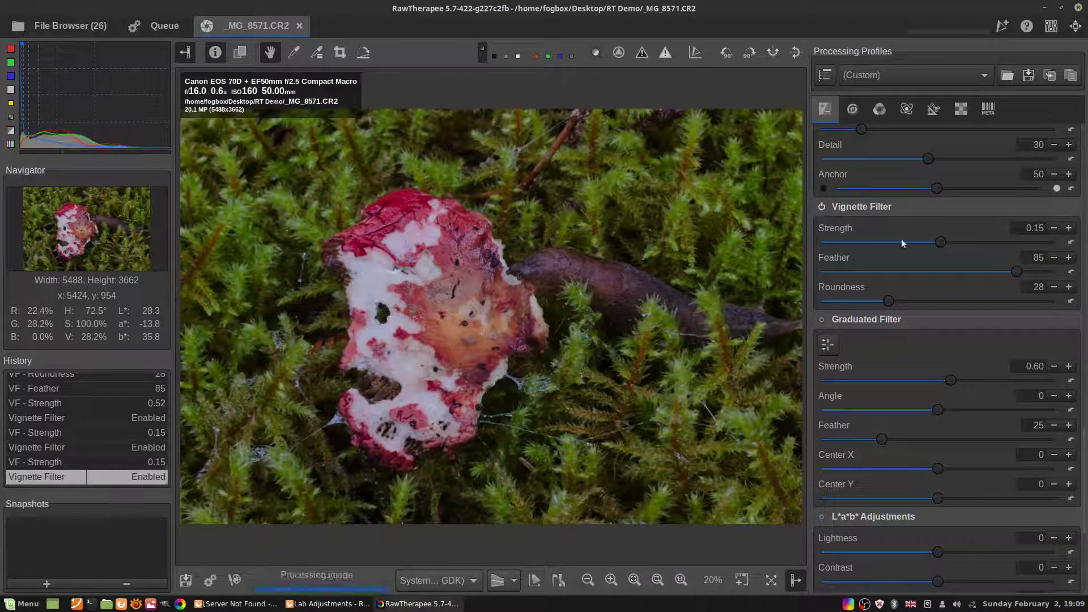
pyautogui.scroll(-3, 940, 240)
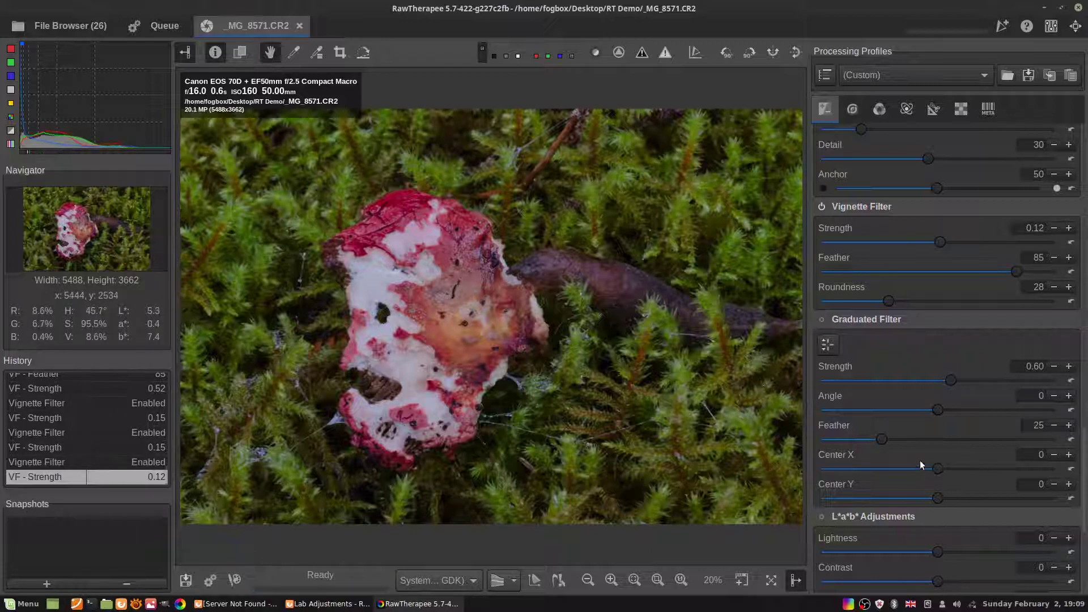
# Step: Enable the Graduated Filter, show its on-image guides and move its center to X 7, Y -35
pyautogui.scroll(-2, 920, 460)
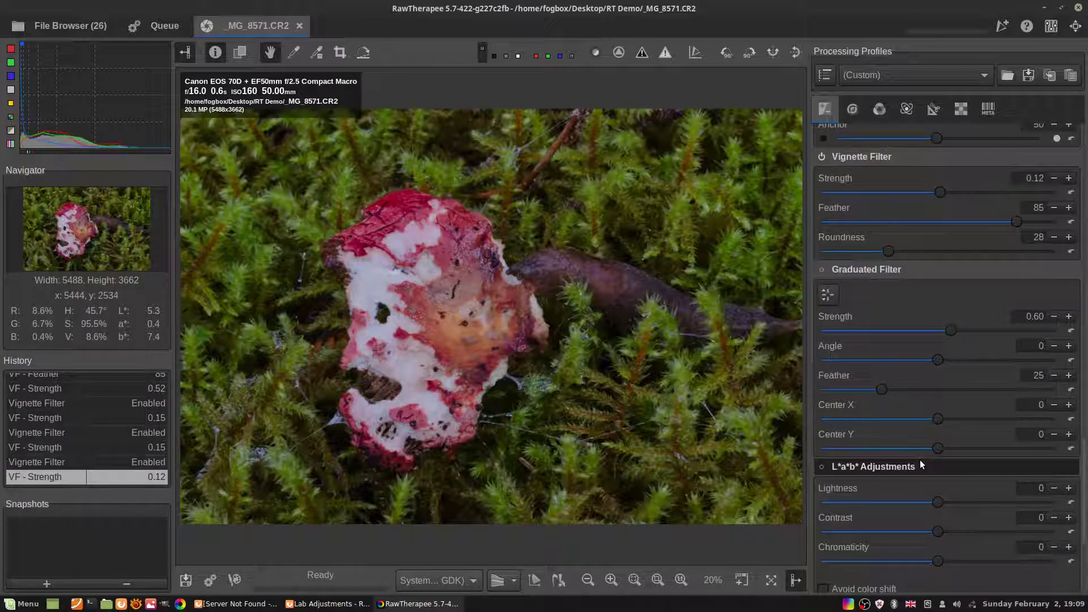
pyautogui.scroll(-2, 919, 460)
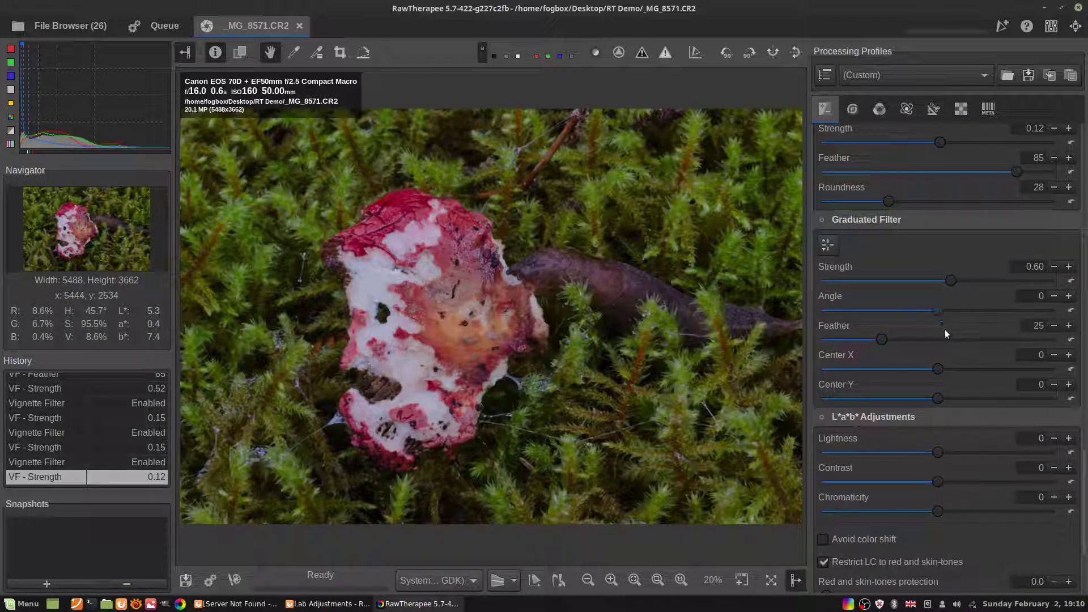
pyautogui.scroll(-2, 944, 328)
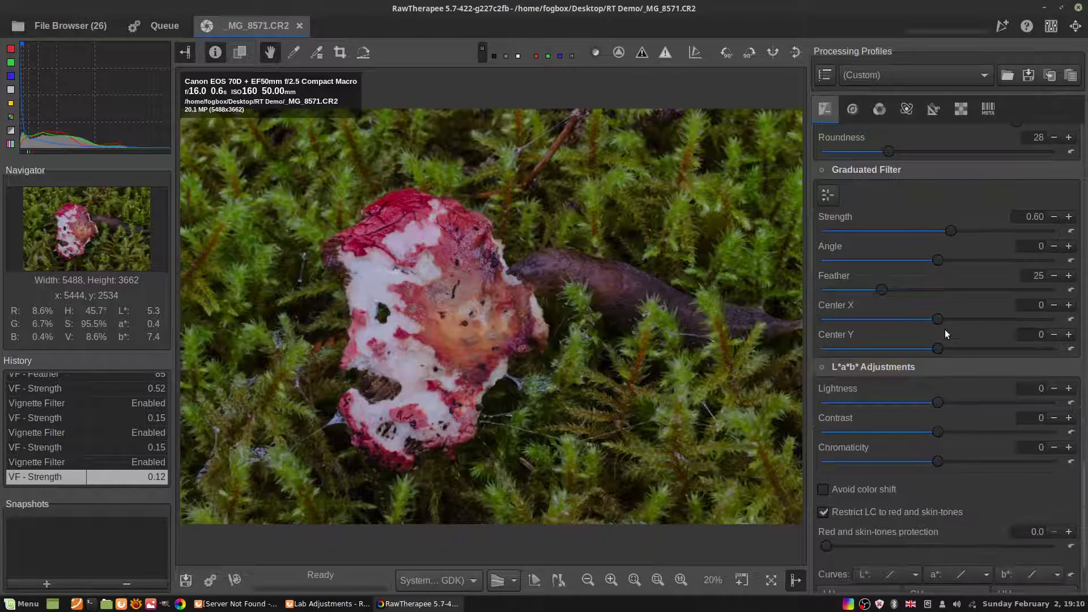
pyautogui.click(821, 170)
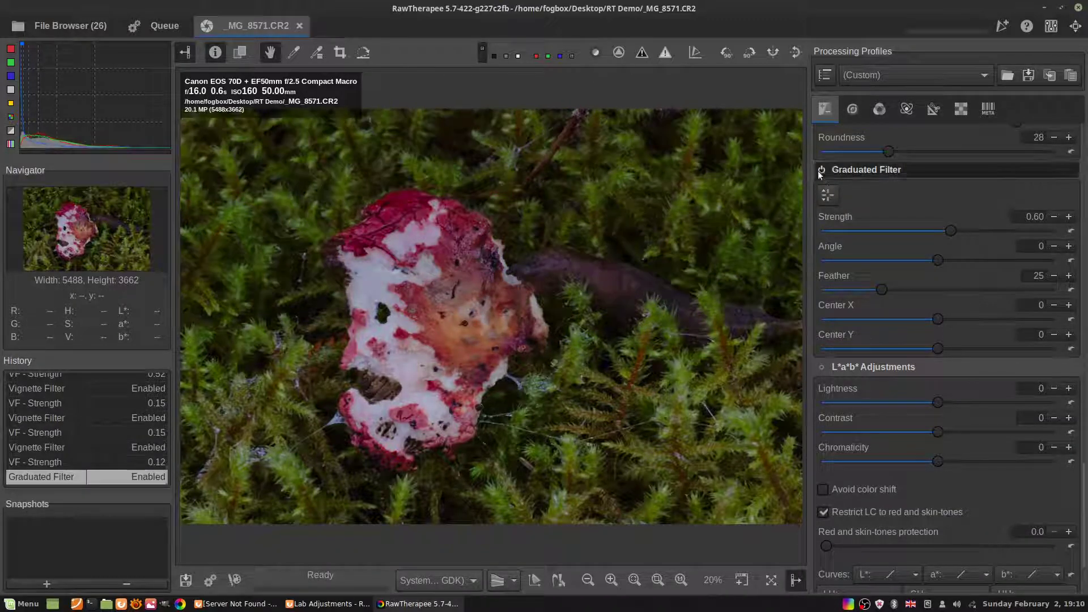
pyautogui.click(829, 197)
pyautogui.moveTo(486, 325); pyautogui.dragTo(516, 228)
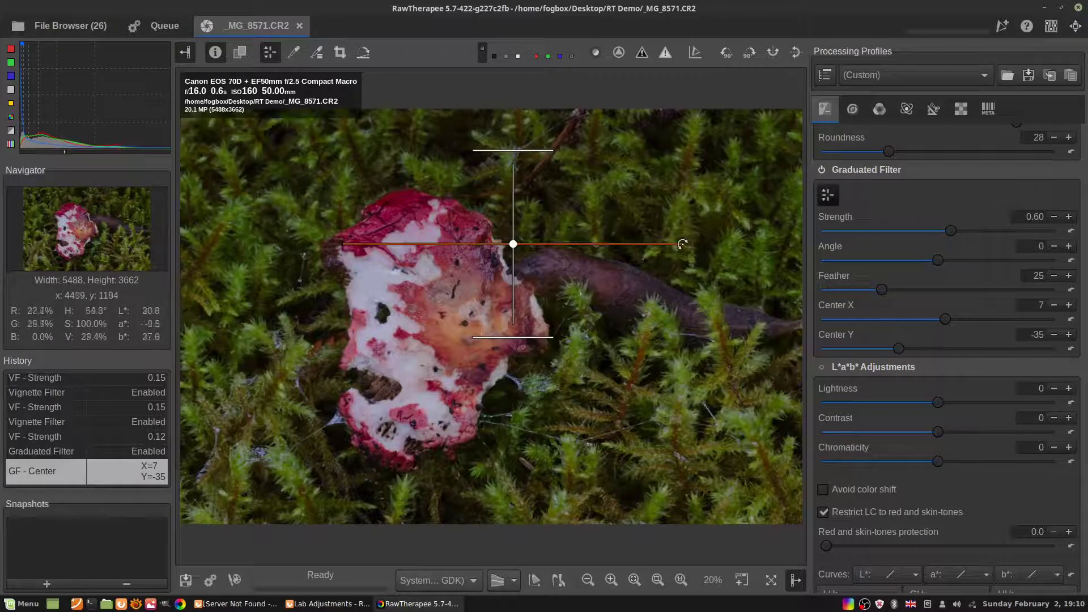
# Step: Tilt the graduated filter to -39, move its center to X 19, Y -30 and level its angle to 0
pyautogui.moveTo(681, 244); pyautogui.dragTo(645, 349)
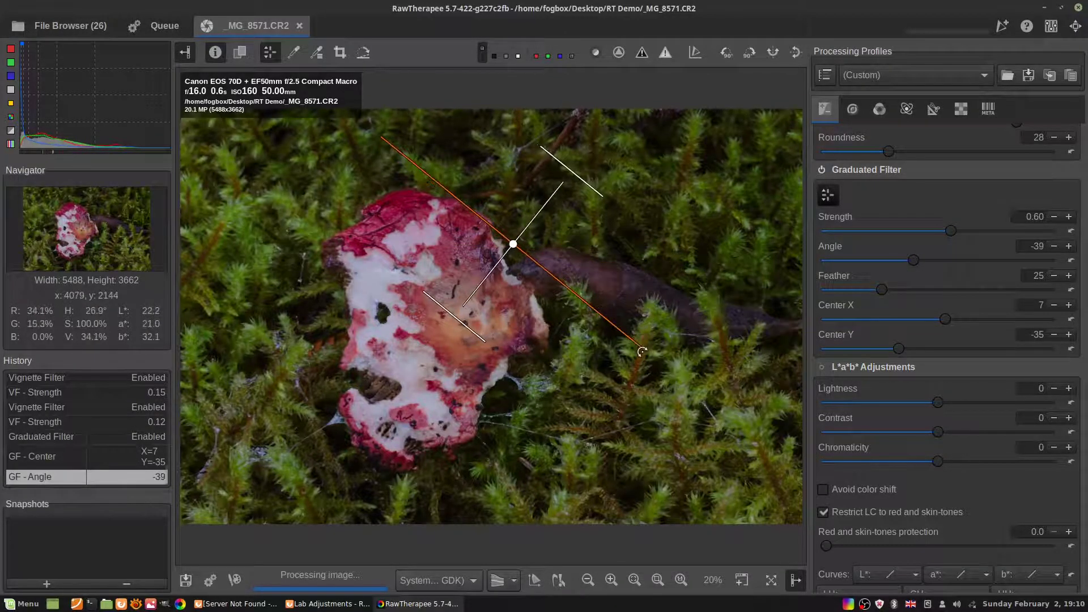
pyautogui.moveTo(500, 253); pyautogui.dragTo(567, 248)
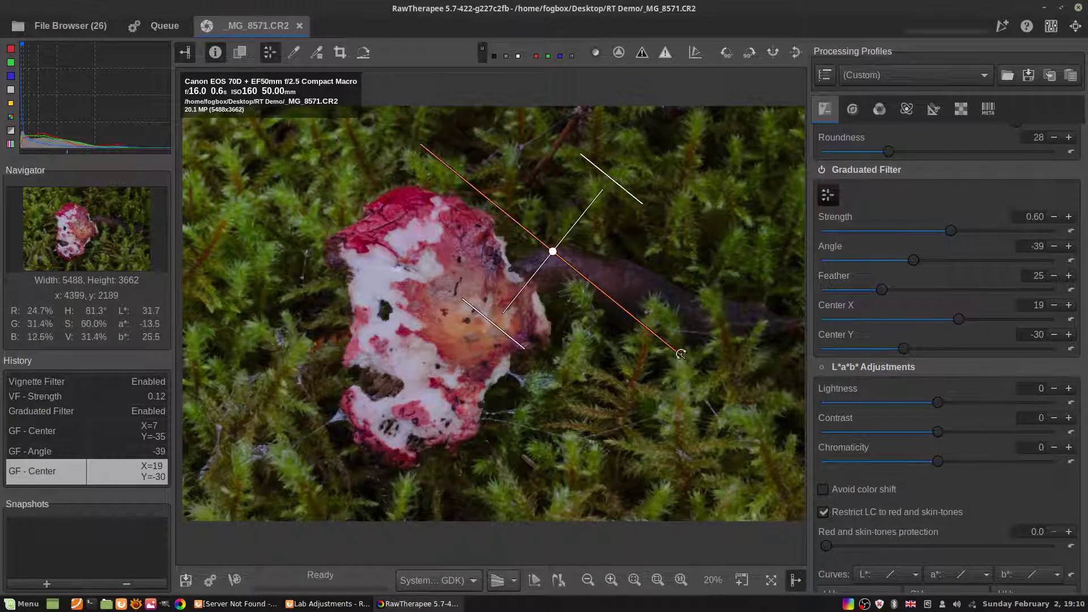
pyautogui.moveTo(681, 354); pyautogui.dragTo(718, 252)
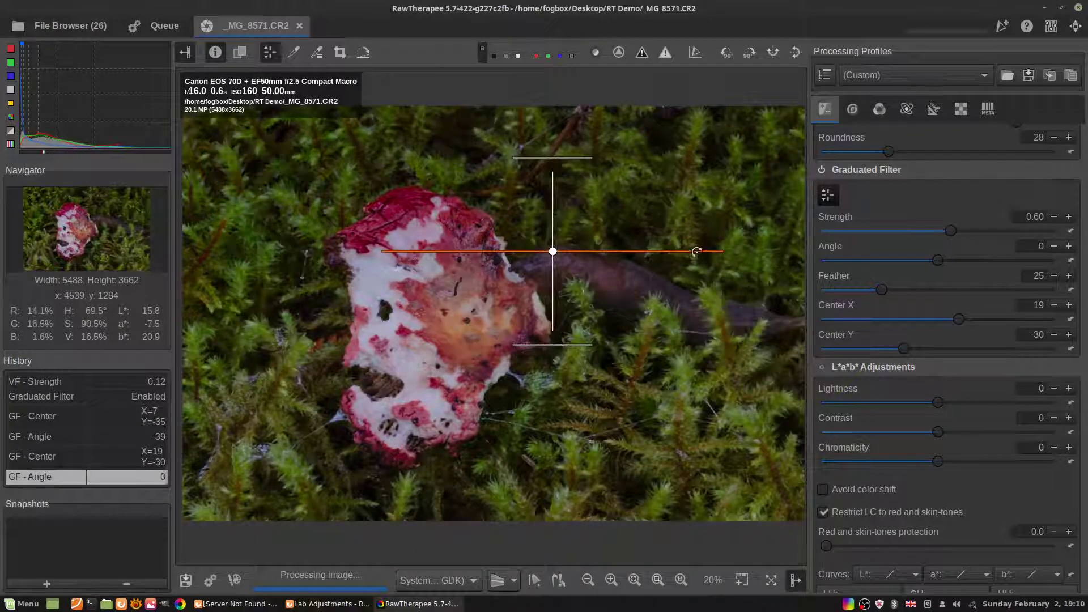
# Step: Set the graduated filter's feather to 42 and tilt its angle to about -22
pyautogui.moveTo(556, 355); pyautogui.dragTo(734, 302)
pyautogui.moveTo(893, 290); pyautogui.dragTo(919, 289)
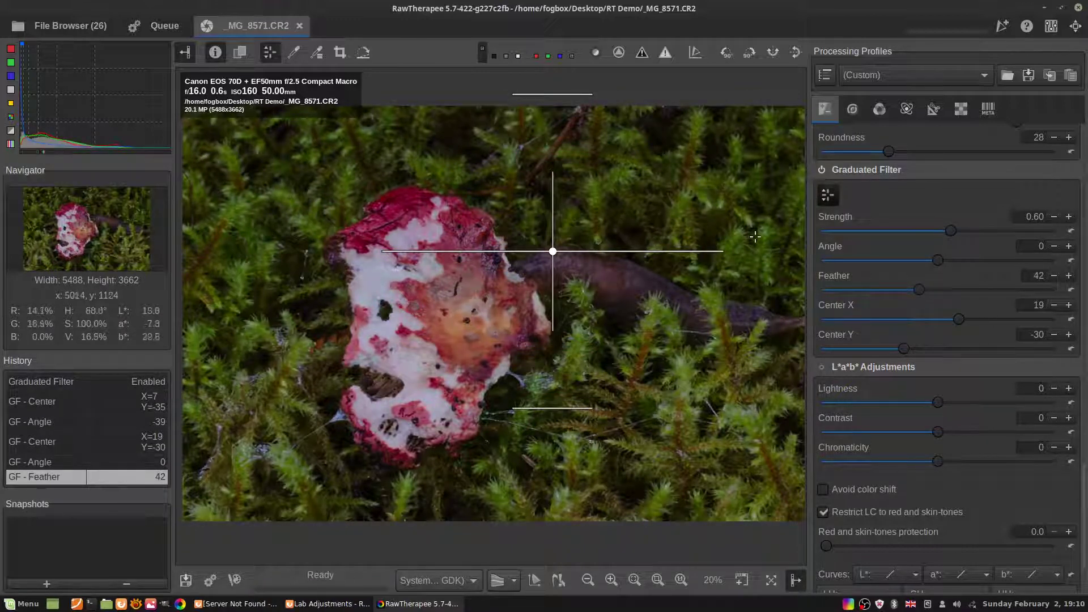
pyautogui.moveTo(723, 251); pyautogui.dragTo(703, 324)
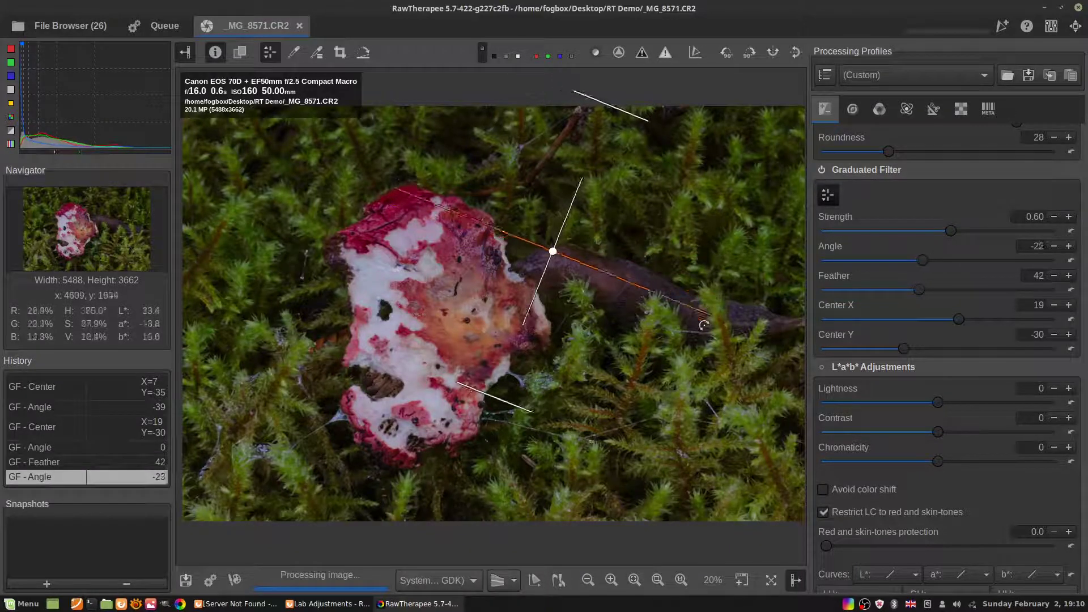
# Step: Move the graduated filter's center to X -14, Y 14, and switch off the filter and its on-image guides
pyautogui.moveTo(554, 250); pyautogui.dragTo(450, 342)
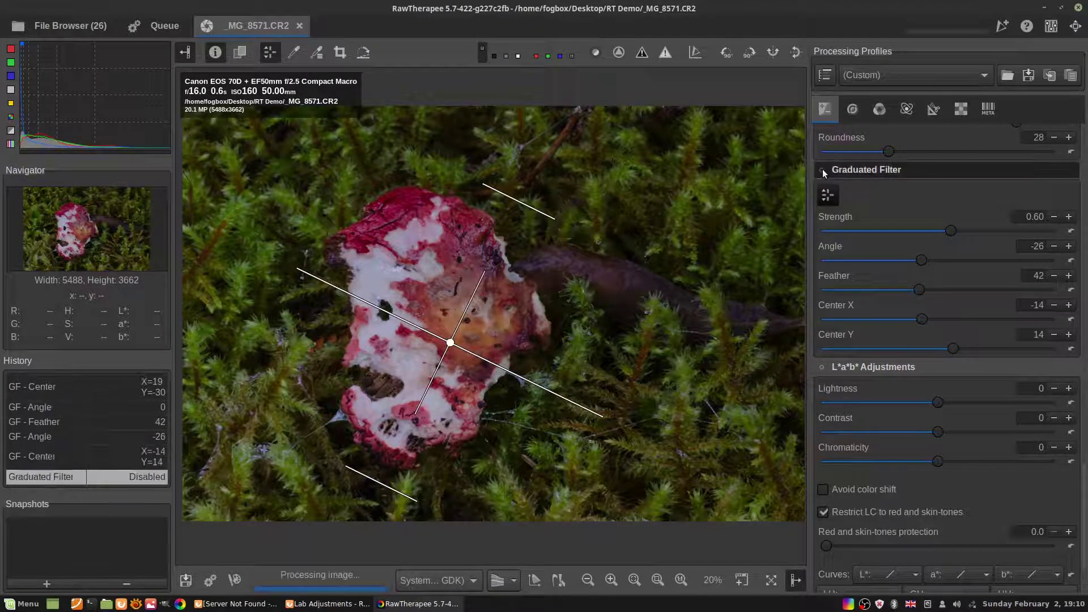
pyautogui.click(822, 169)
pyautogui.scroll(-3, 906, 352)
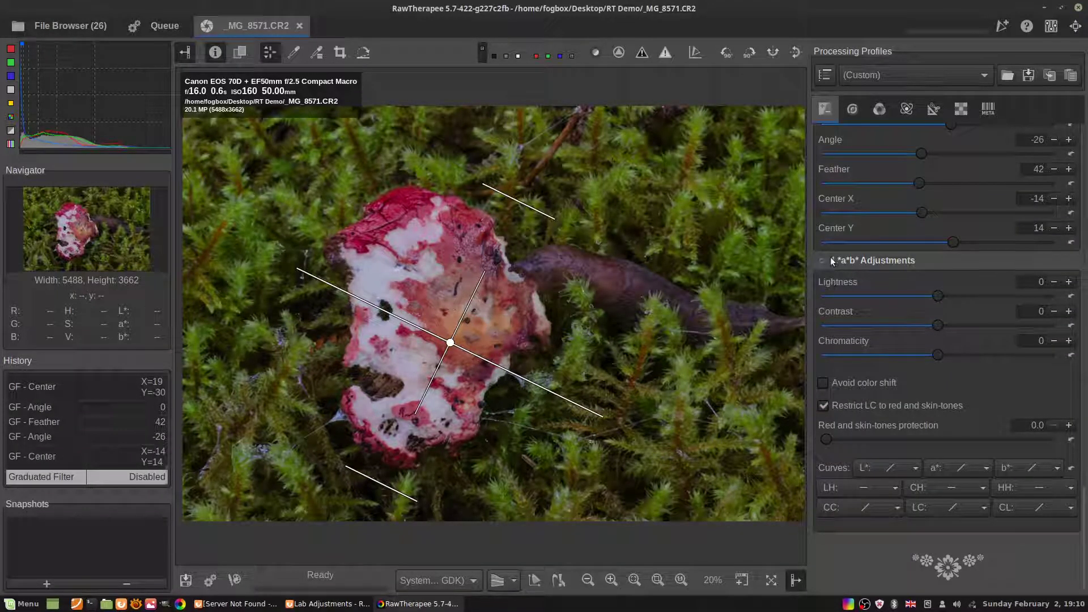
pyautogui.scroll(3, 881, 227)
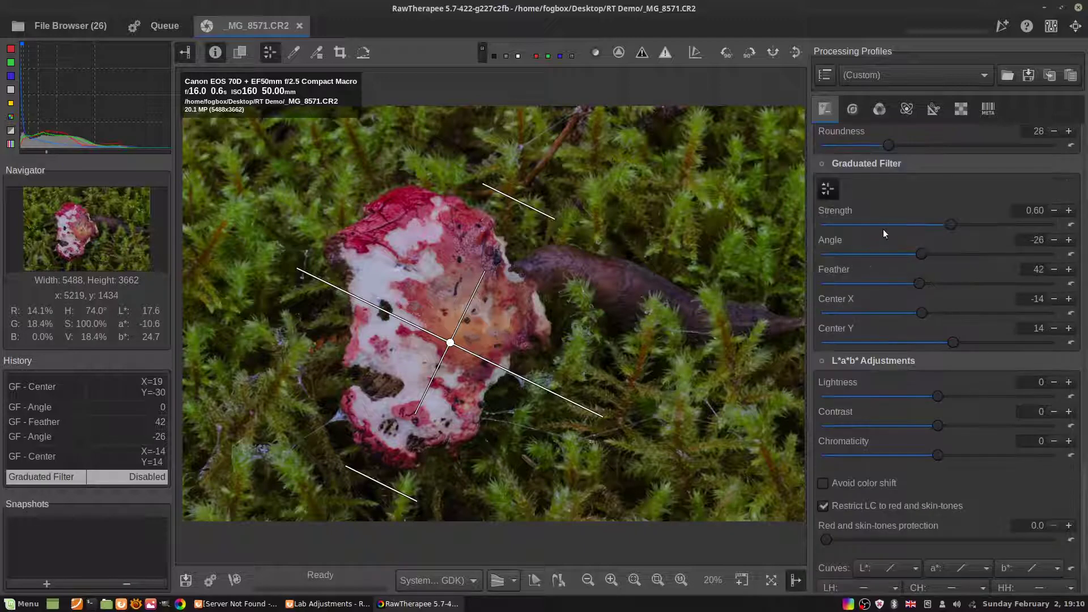
pyautogui.click(827, 191)
# Step: Set the a* and b* curves of the L*a*b* Adjustments to the Standard type
pyautogui.scroll(-3, 875, 325)
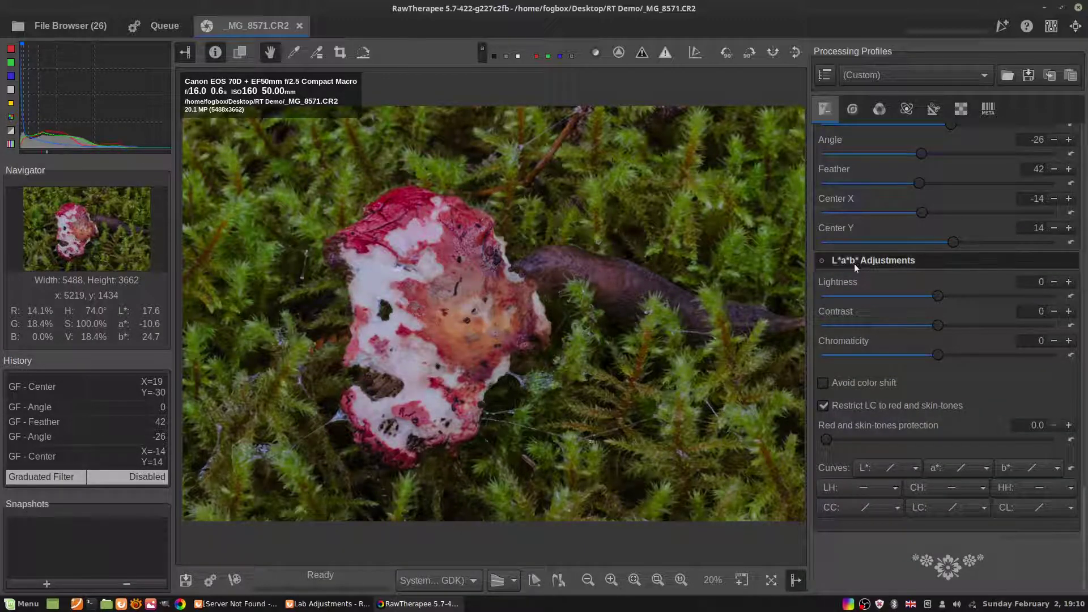
pyautogui.scroll(15, 855, 264)
pyautogui.scroll(20, 864, 264)
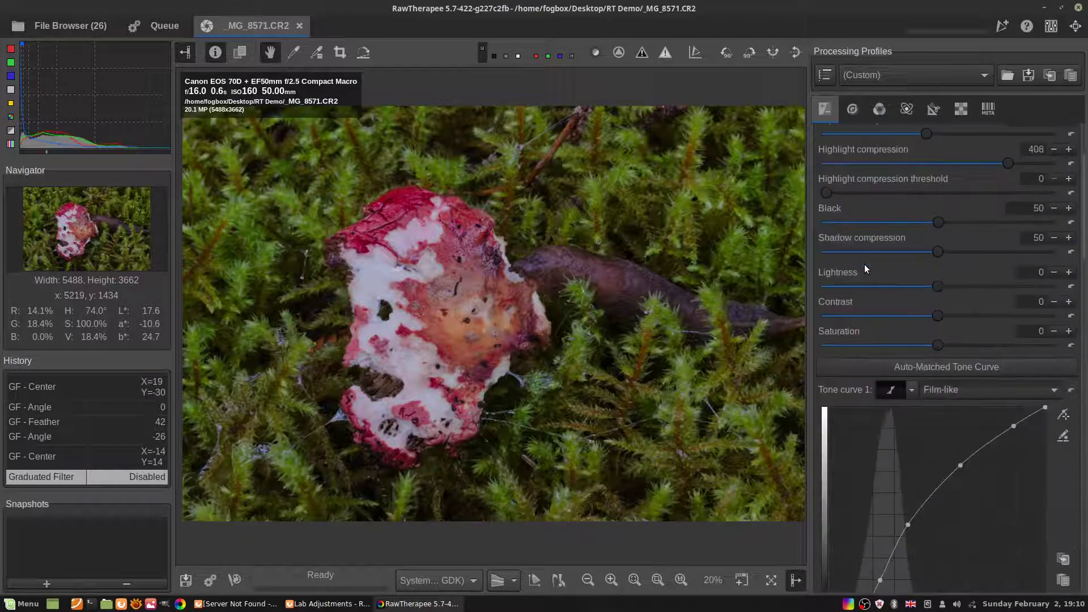
pyautogui.scroll(-20, 1071, 154)
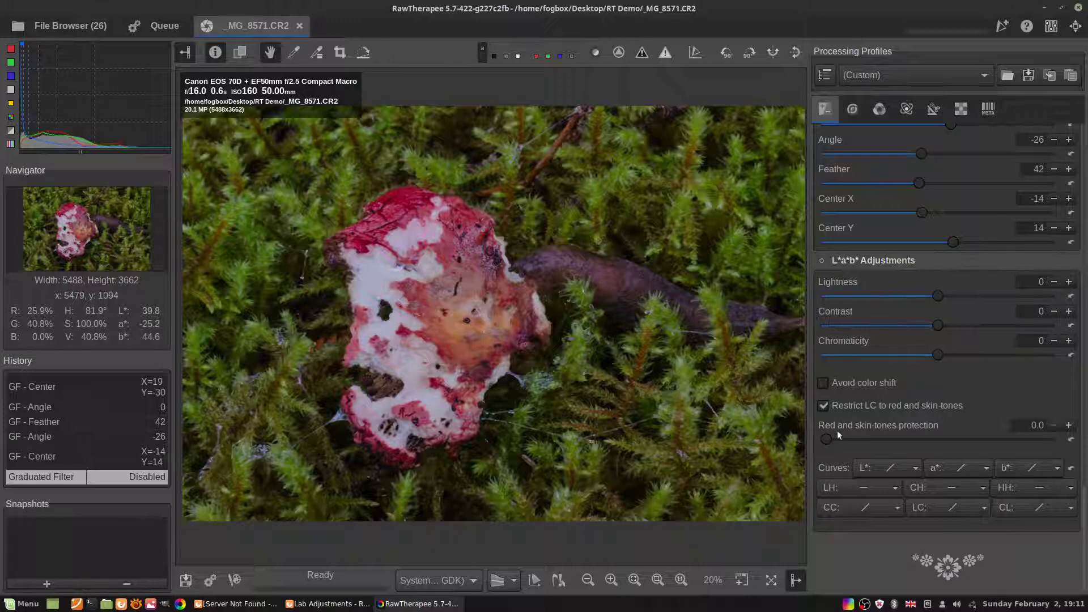
pyautogui.click(987, 465)
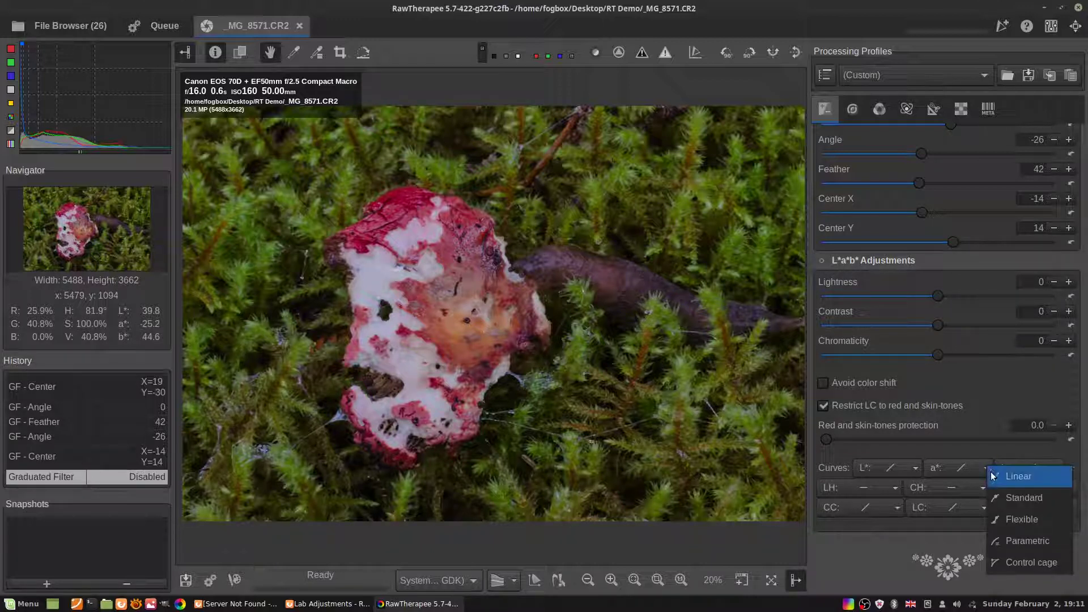
pyautogui.click(974, 394)
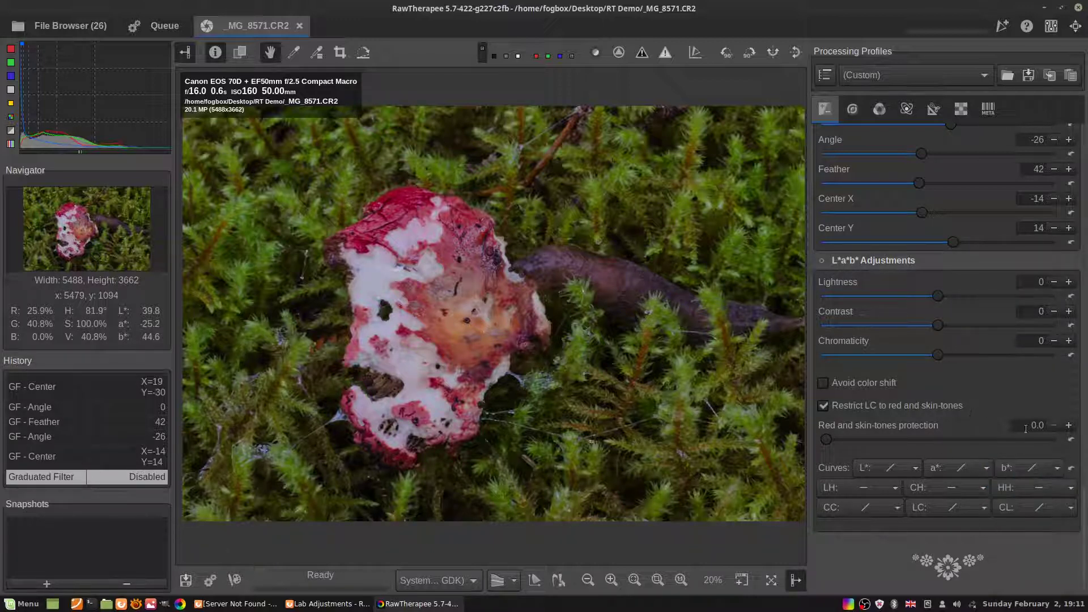
pyautogui.click(984, 468)
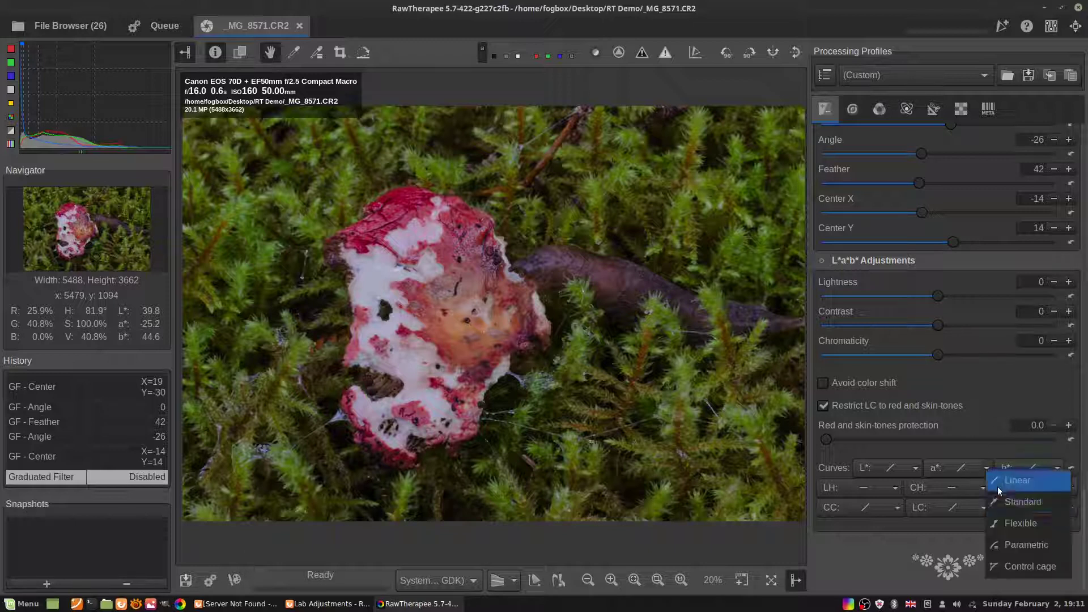
pyautogui.click(1014, 502)
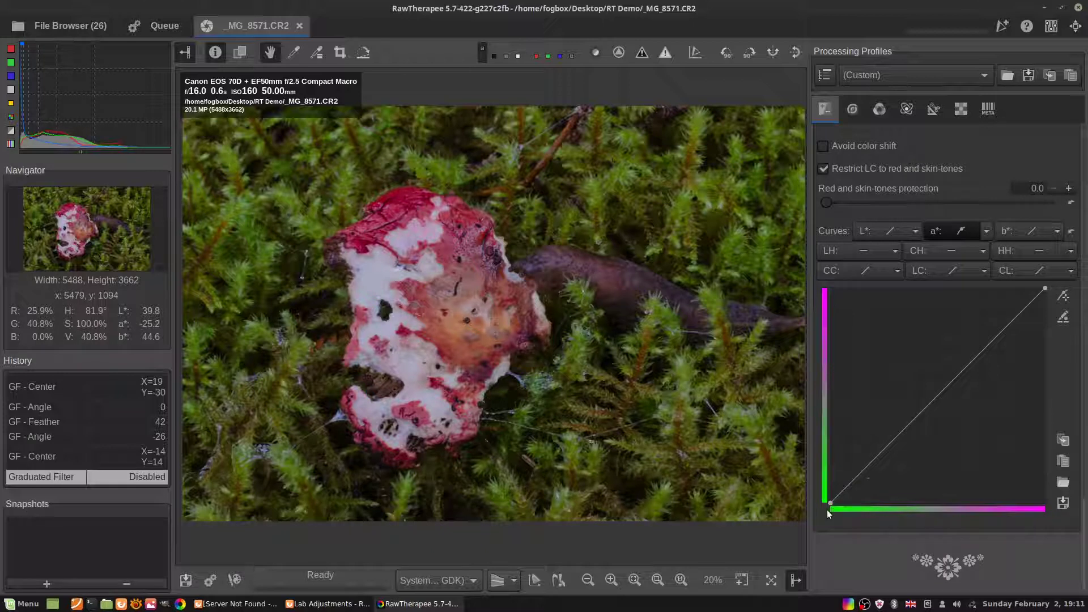
pyautogui.click(1057, 232)
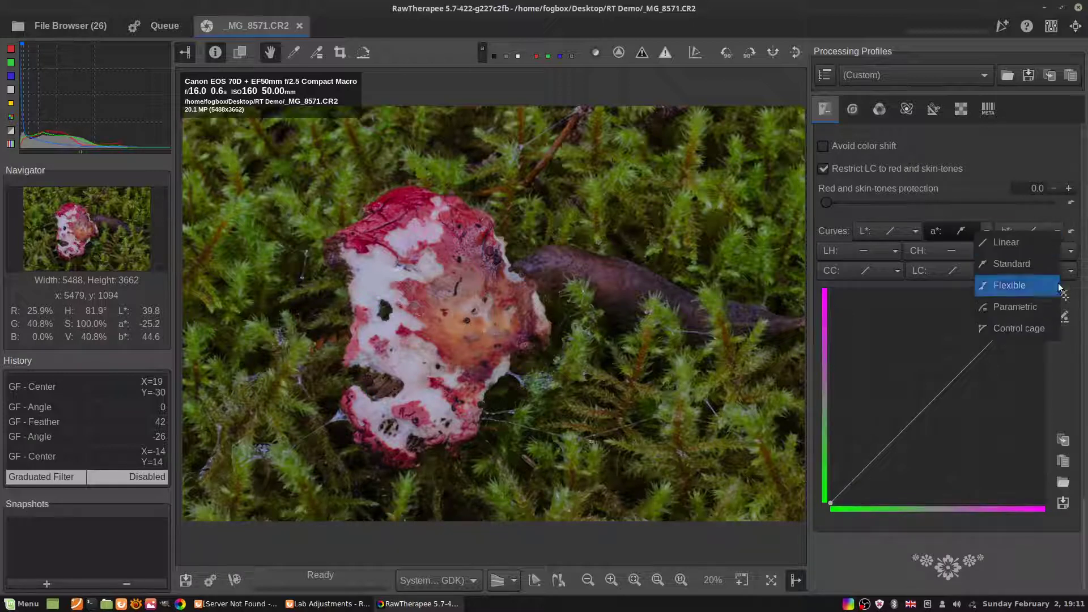
pyautogui.click(1039, 263)
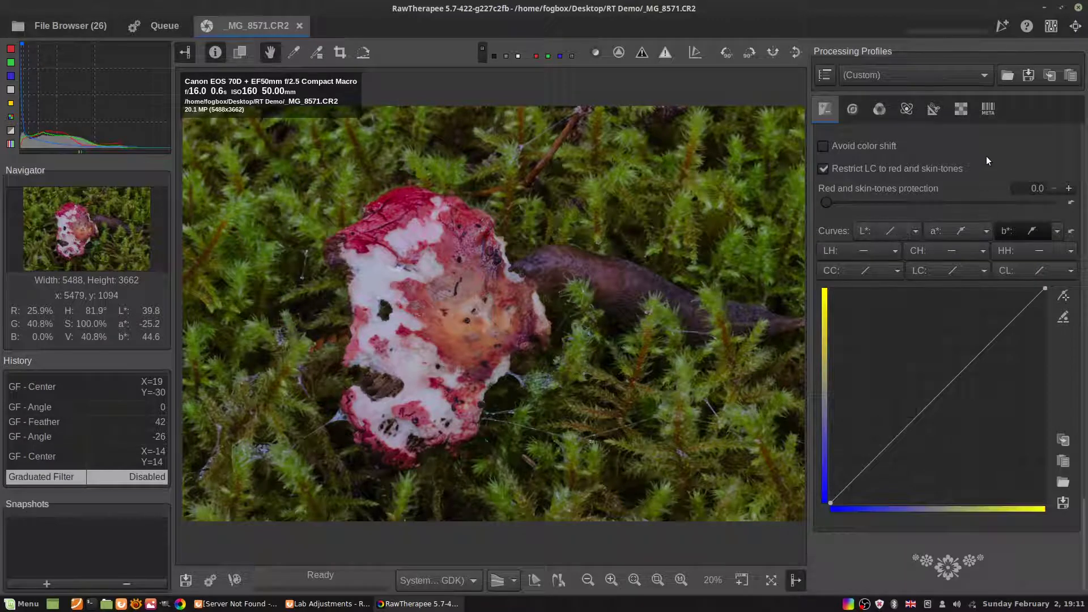
# Step: Raise the upper midtones on a Standard L* curve and enable the L*a*b* Adjustments
pyautogui.click(914, 231)
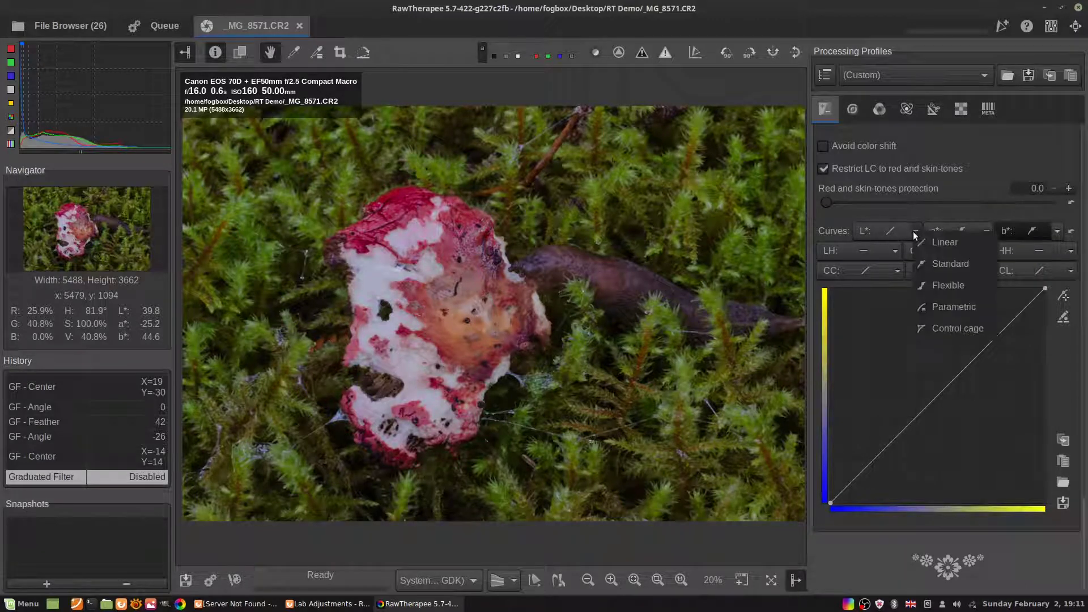
pyautogui.click(933, 264)
pyautogui.moveTo(966, 367)
pyautogui.mouseDown()
pyautogui.moveTo(943, 343)
pyautogui.moveTo(951, 352)
pyautogui.mouseUp()
pyautogui.scroll(5, 941, 264)
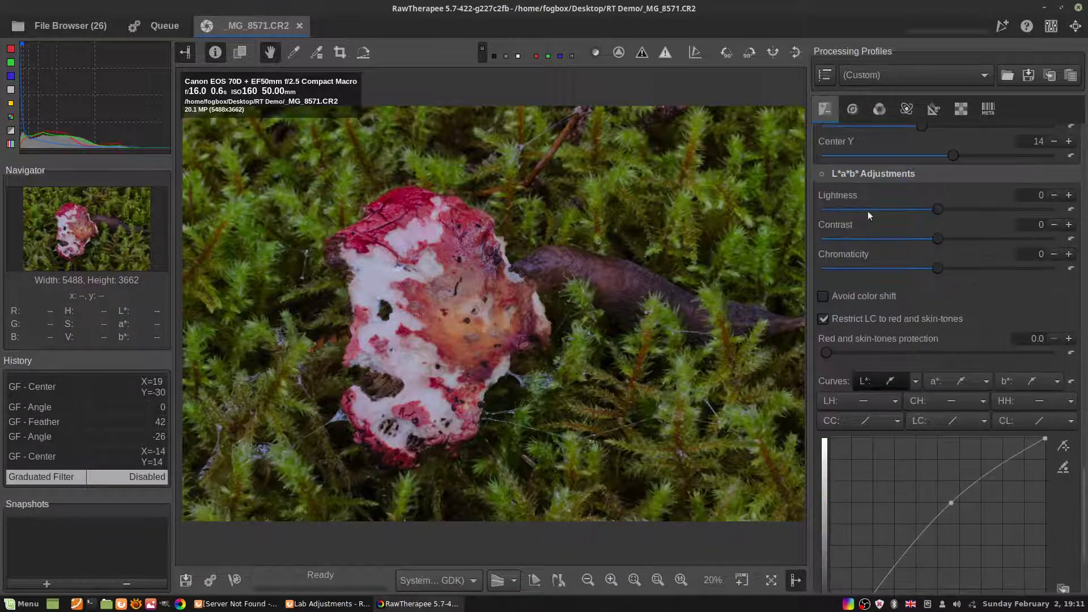
pyautogui.click(822, 174)
# Step: Pull the L* curve's shadows down, ease its upper point toward the diagonal, and reset the curve to a straight line
pyautogui.scroll(-5, 941, 340)
pyautogui.moveTo(868, 454); pyautogui.dragTo(863, 472)
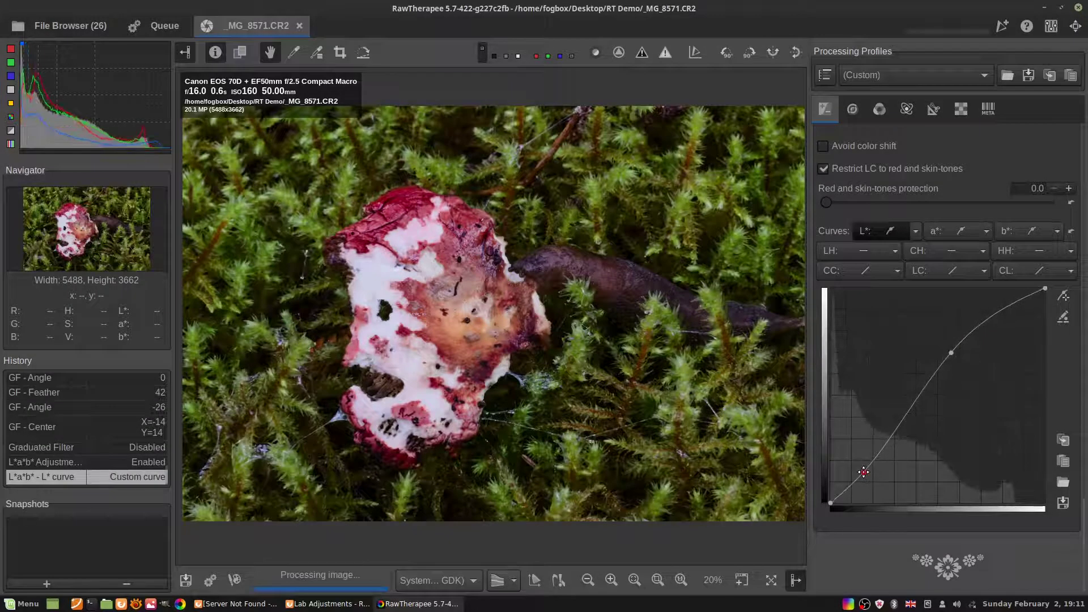
pyautogui.moveTo(950, 353); pyautogui.dragTo(967, 354)
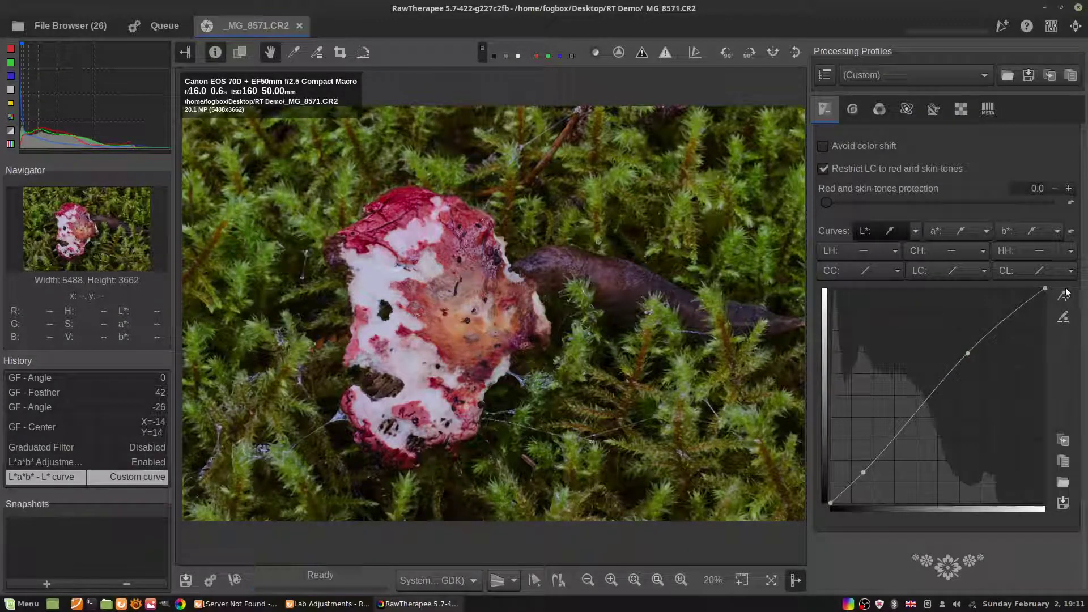
pyautogui.click(1072, 232)
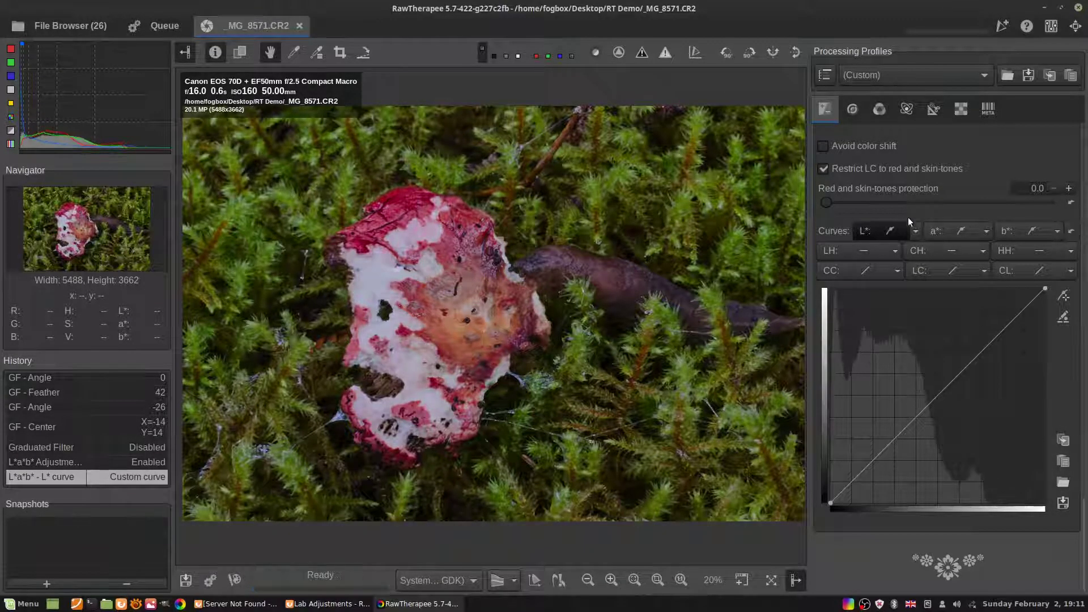
# Step: Anchor the L* curve's midtones, add a shadow point near the dark end, and reset the curve again
pyautogui.click(928, 400)
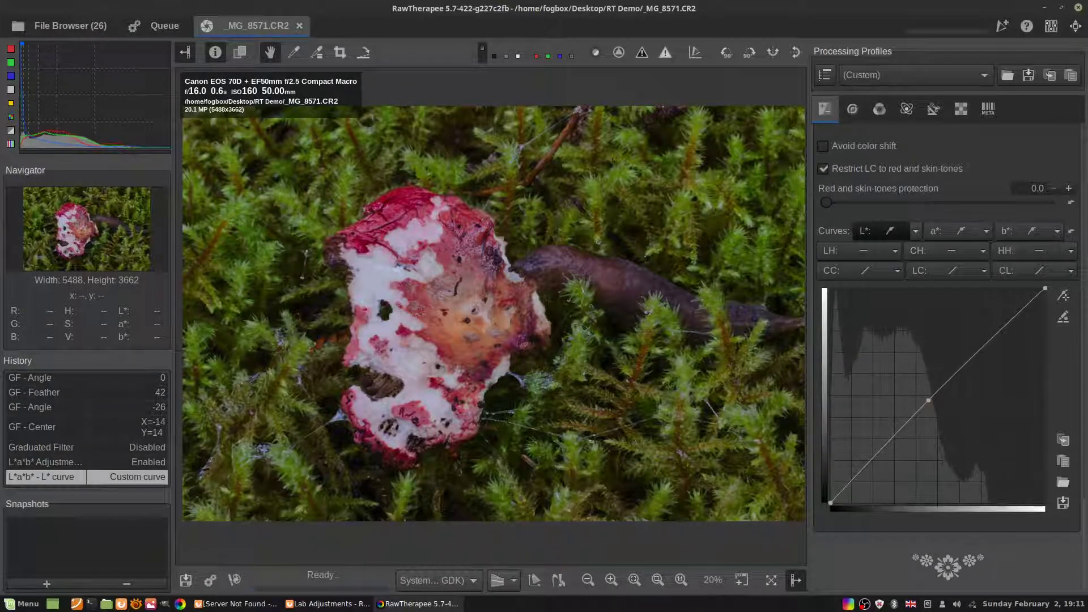
pyautogui.click(848, 485)
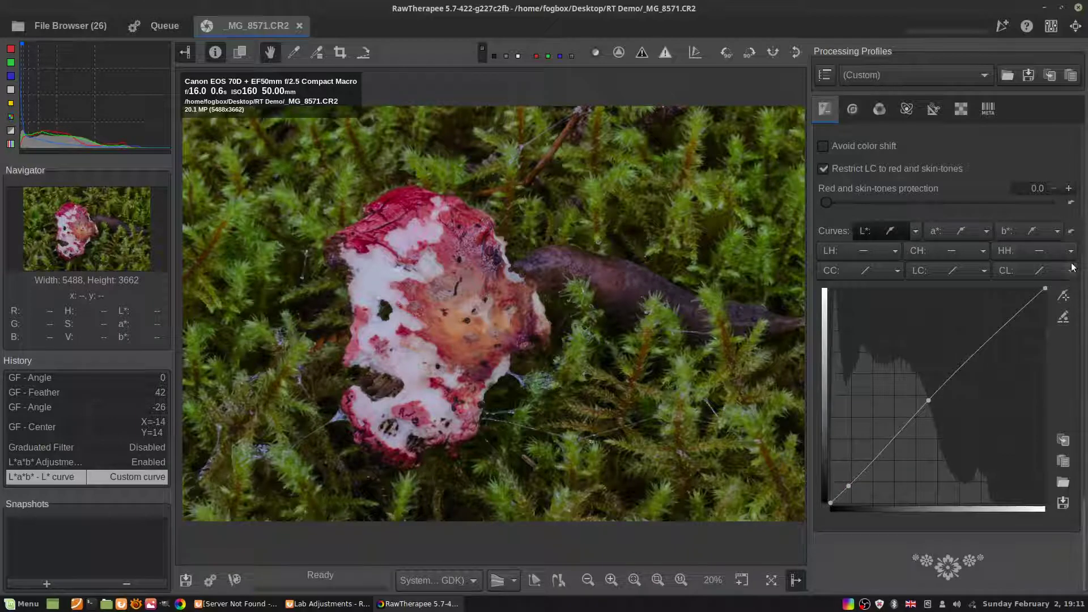
pyautogui.click(1072, 232)
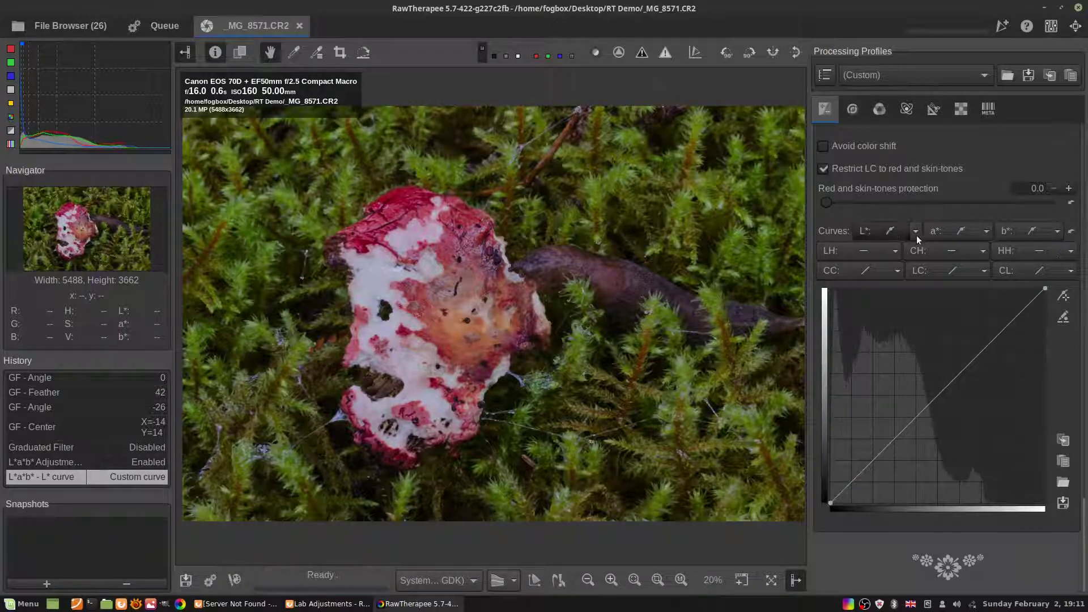
# Step: Try the L*a*b* Chromaticity slider, return it to 0, and reselect the Standard type for the a* curve
pyautogui.scroll(3, 976, 223)
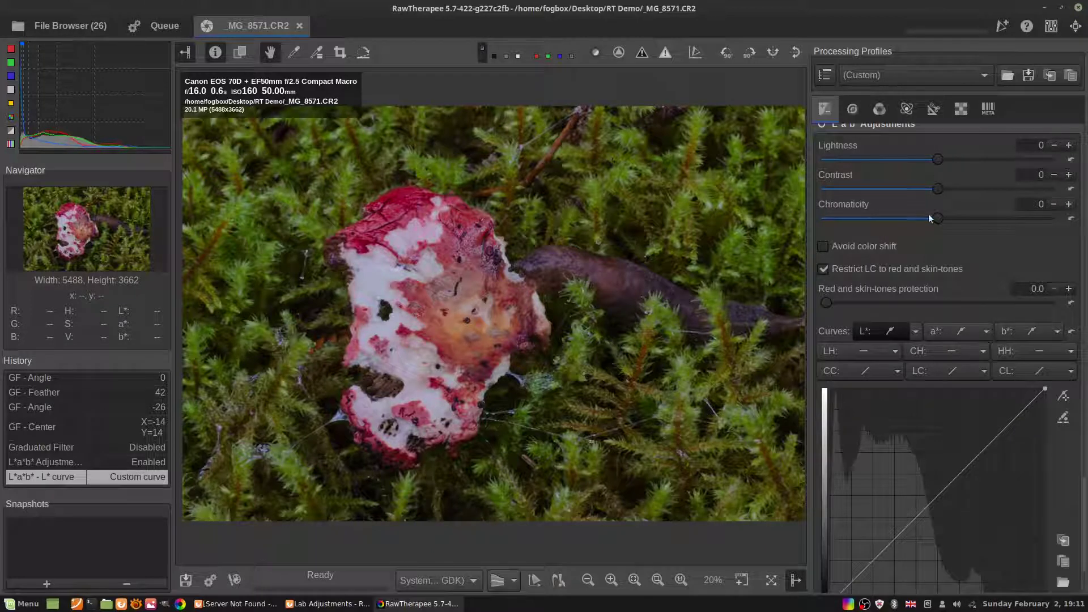
pyautogui.moveTo(938, 218)
pyautogui.mouseDown()
pyautogui.moveTo(962, 221)
pyautogui.moveTo(938, 229)
pyautogui.mouseUp()
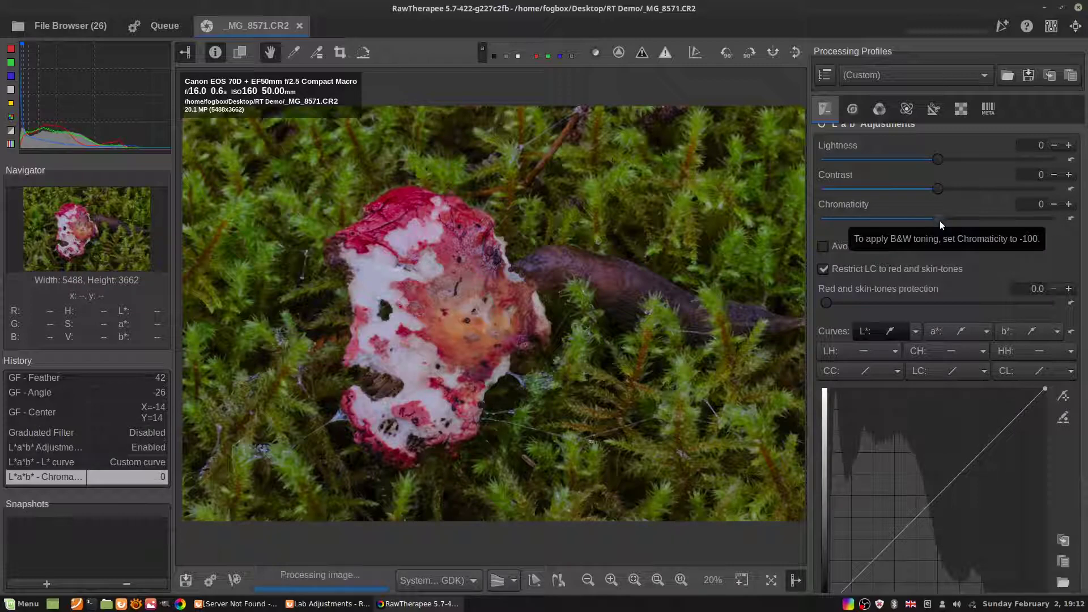
pyautogui.click(986, 332)
pyautogui.click(1007, 365)
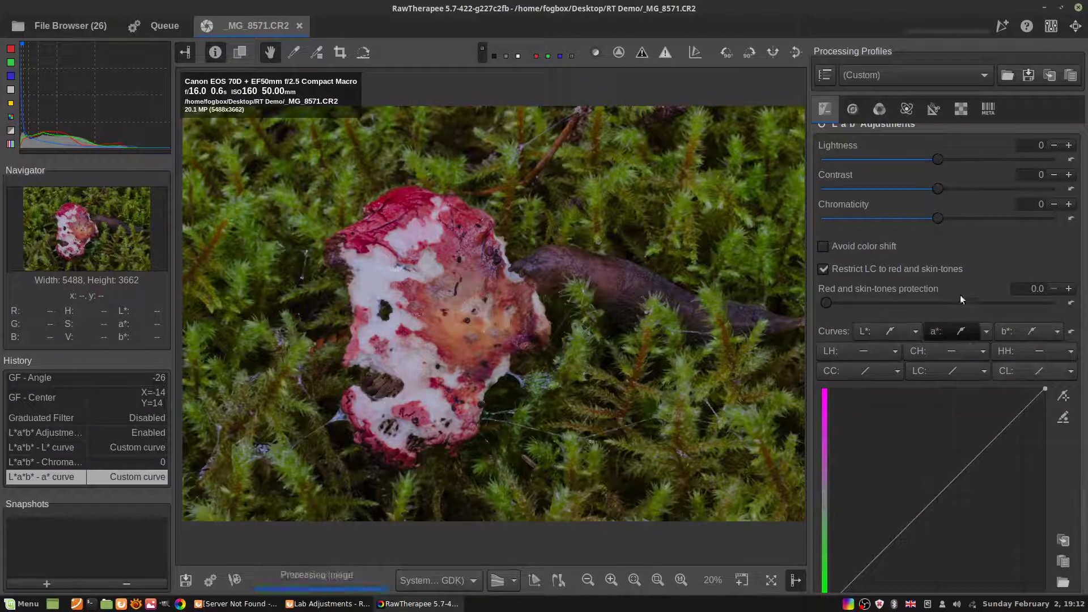
# Step: Lower the a* curve's magenta end point slightly and nudge its green end point upward
pyautogui.scroll(-3, 957, 289)
pyautogui.moveTo(1046, 288); pyautogui.dragTo(1051, 291)
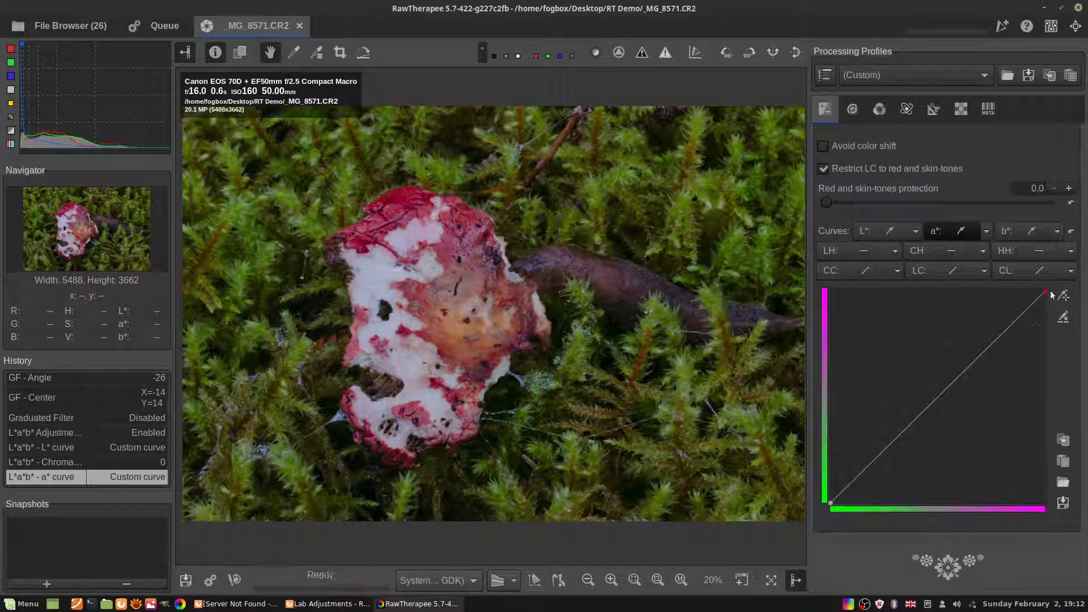
pyautogui.moveTo(830, 502); pyautogui.dragTo(808, 503)
pyautogui.moveTo(807, 502); pyautogui.dragTo(820, 502)
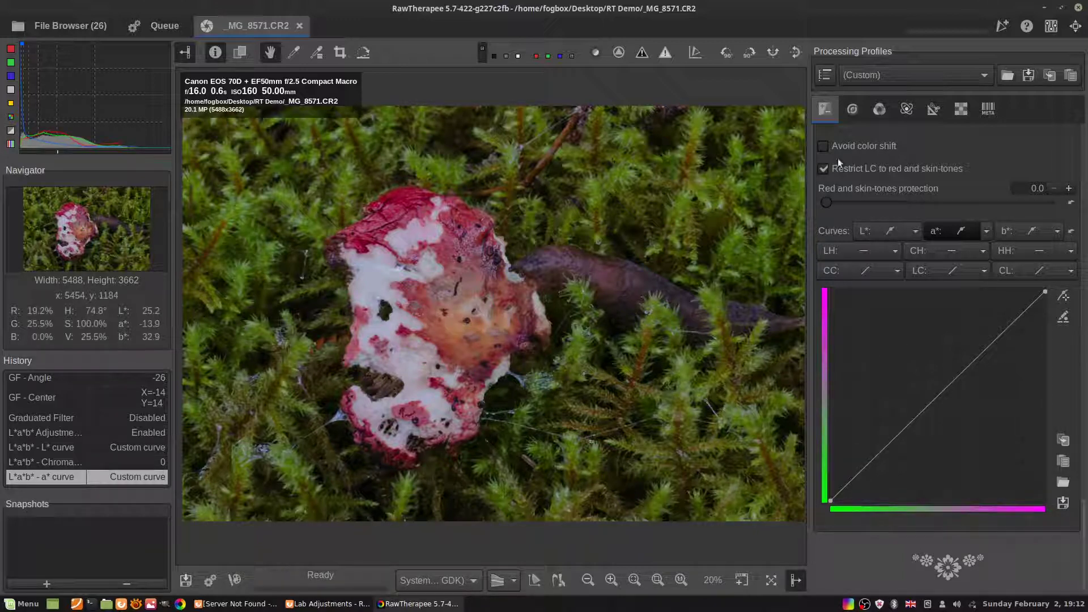
pyautogui.scroll(10, 974, 181)
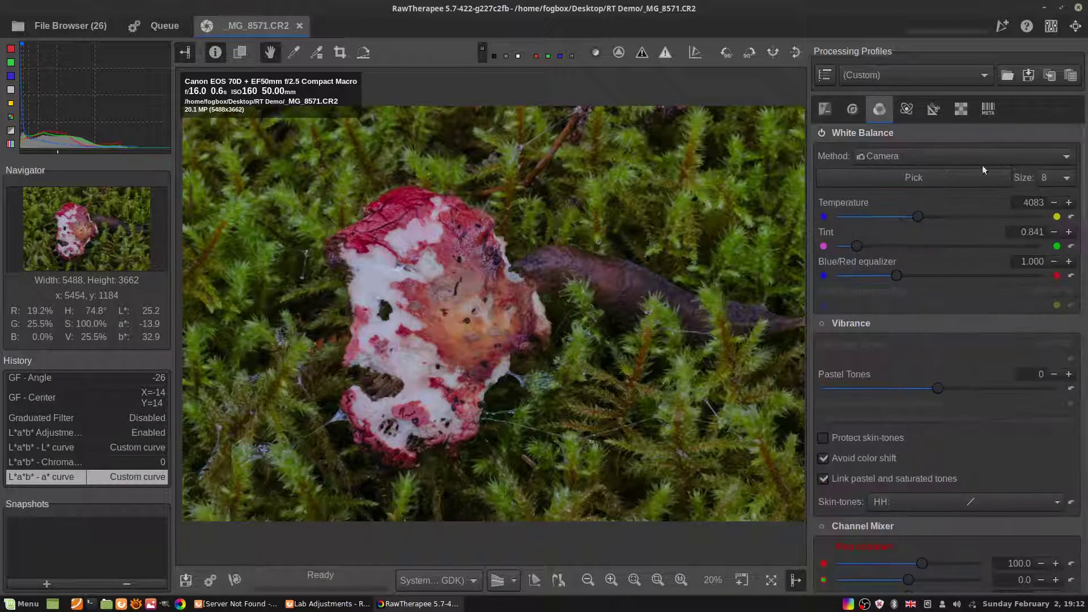
pyautogui.click(828, 111)
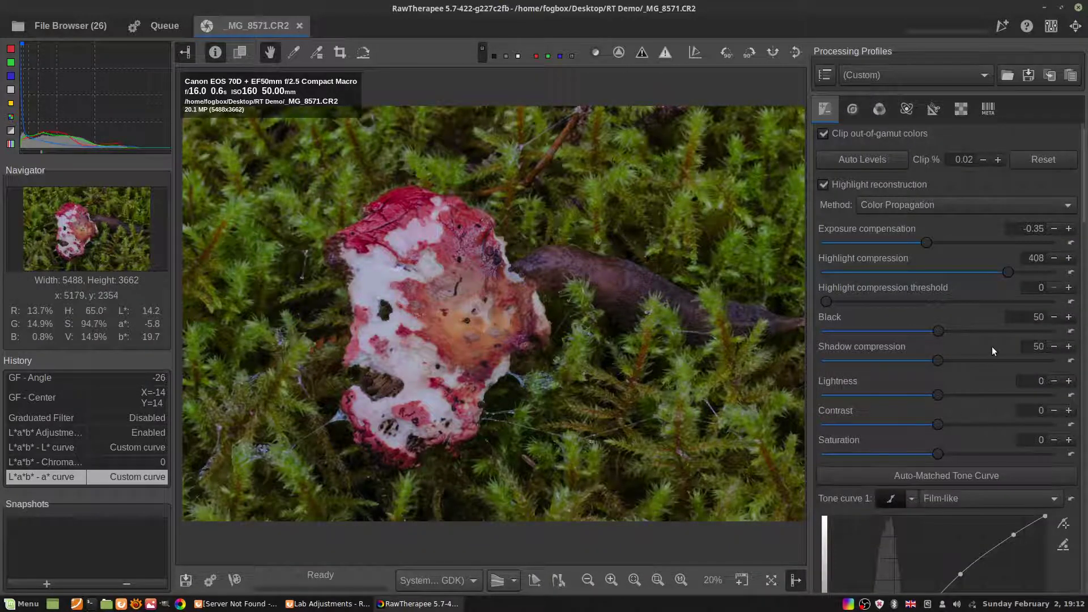
pyautogui.scroll(-5, 991, 346)
pyautogui.scroll(4, 991, 347)
pyautogui.scroll(-6, 993, 345)
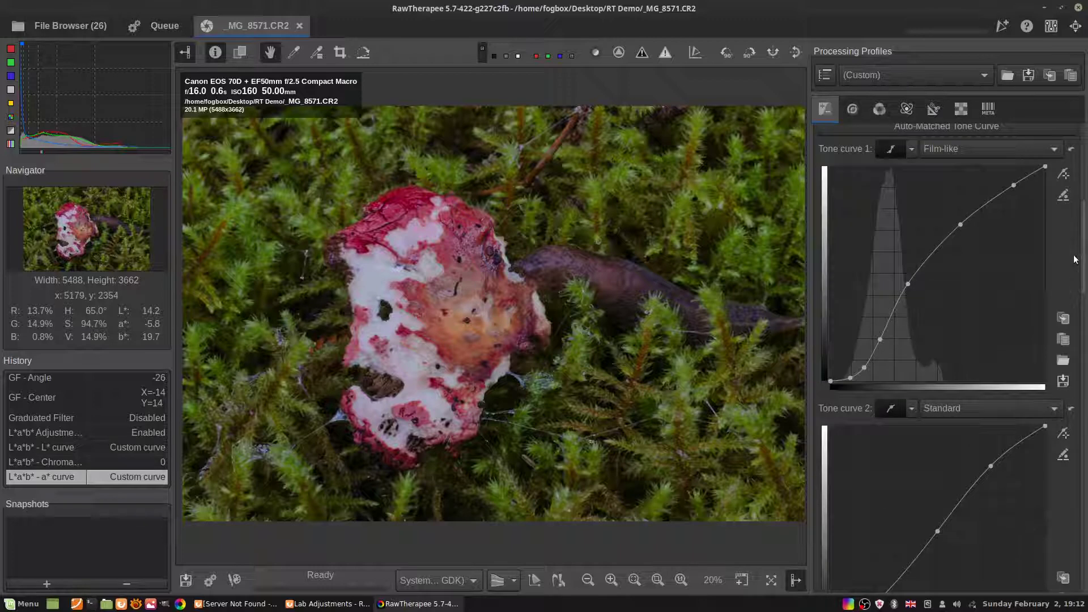
# Step: Move the a* curve's green end point slightly back toward the corner
pyautogui.moveTo(1083, 260); pyautogui.dragTo(1082, 568)
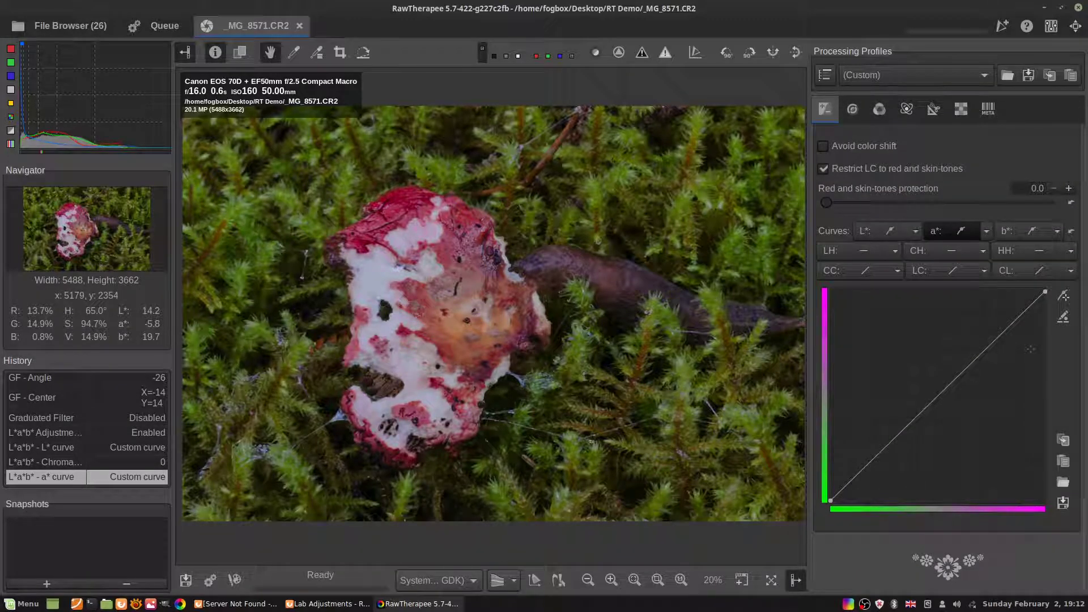
pyautogui.moveTo(828, 499); pyautogui.dragTo(823, 502)
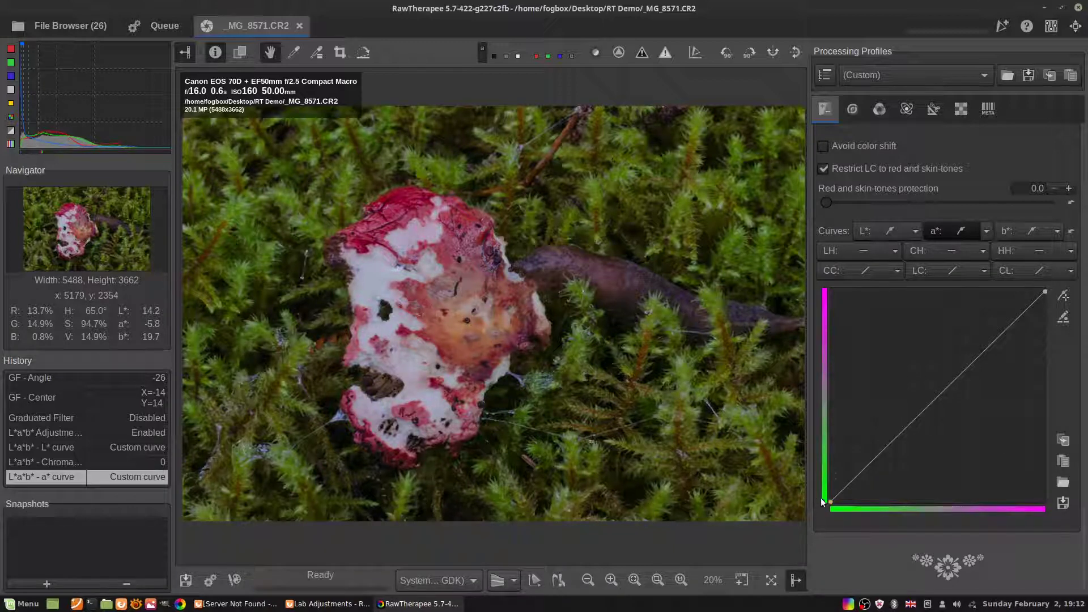
# Step: Reselect the Standard type for the b* curve, nudge its yellow and blue end points inward, and reset the curve
pyautogui.click(1055, 235)
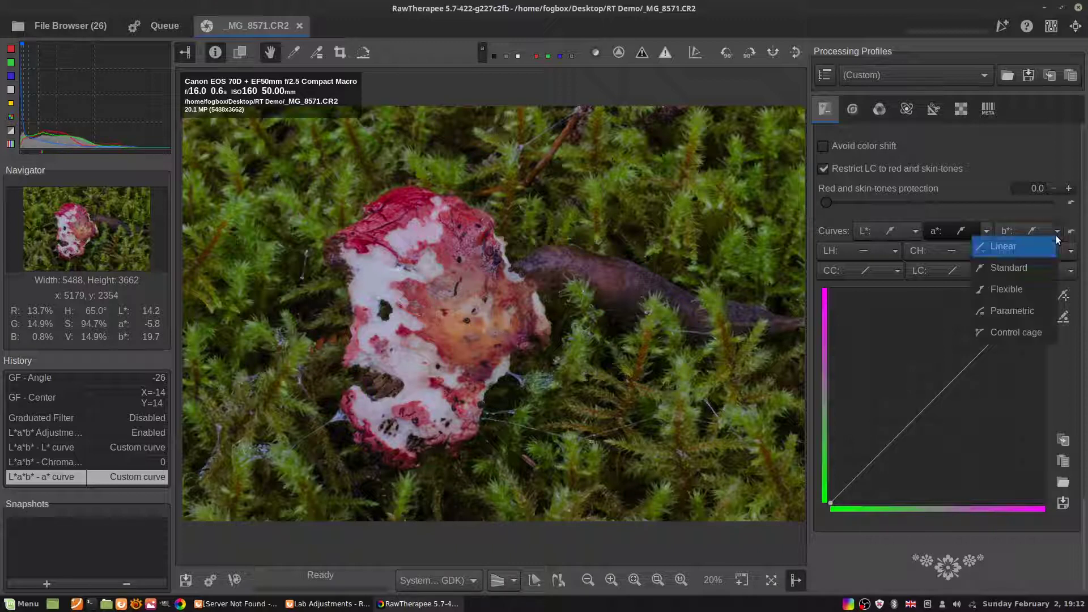
pyautogui.click(1042, 277)
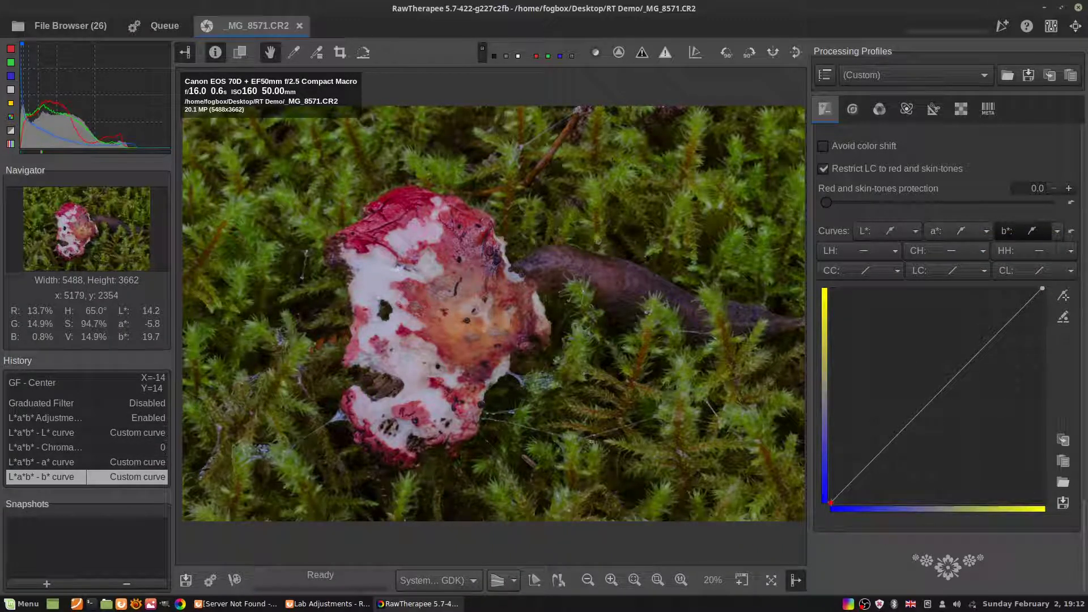
pyautogui.moveTo(832, 505); pyautogui.dragTo(832, 508)
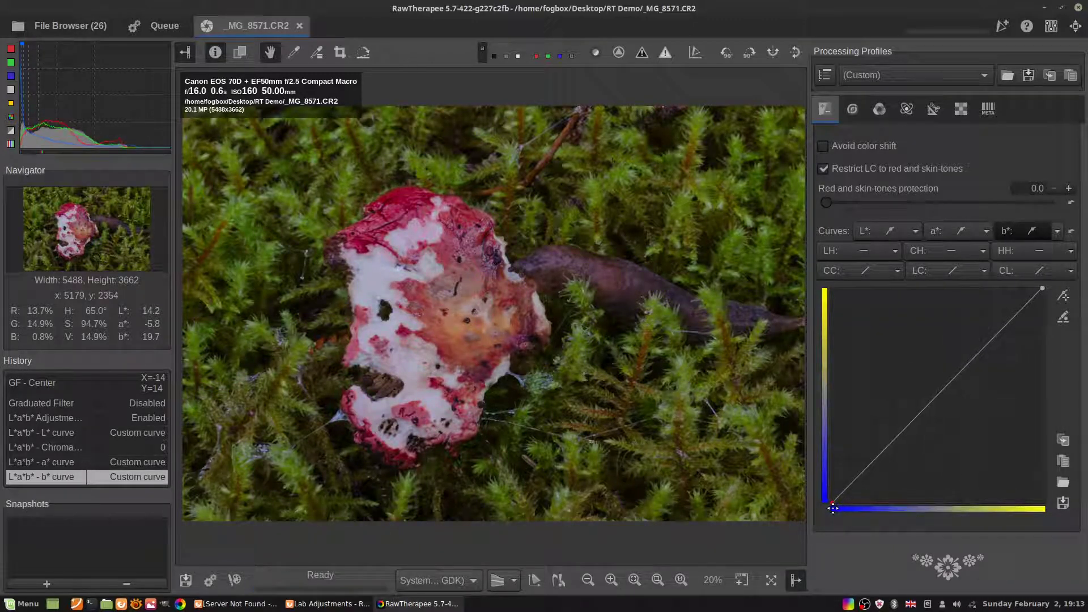
pyautogui.click(1070, 231)
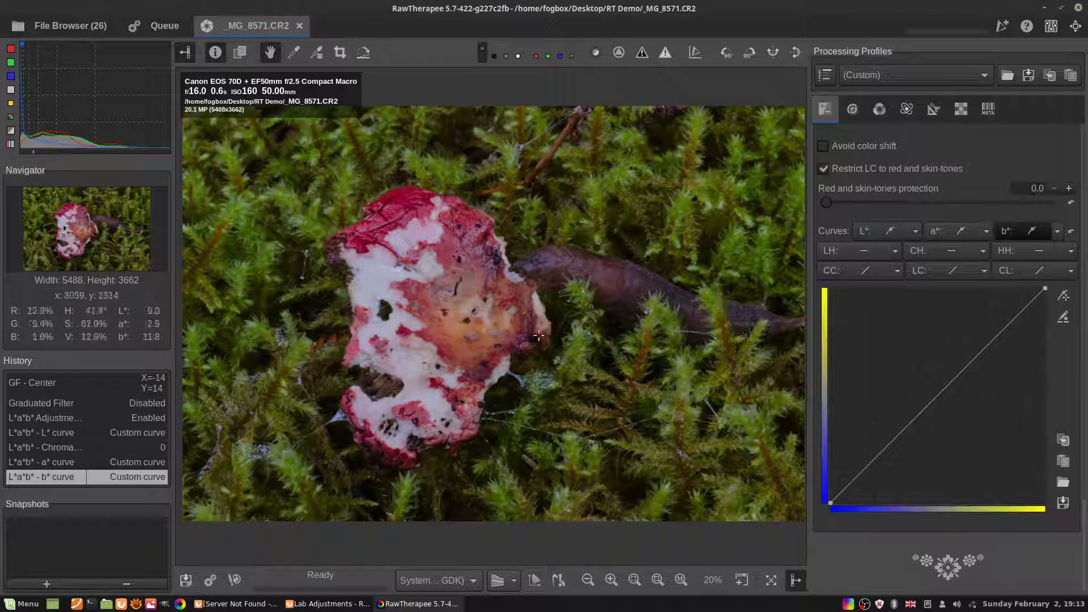
# Step: Set the LH curve to the Equalizer type, try small shifts of its green and red points, and reset it
pyautogui.click(893, 249)
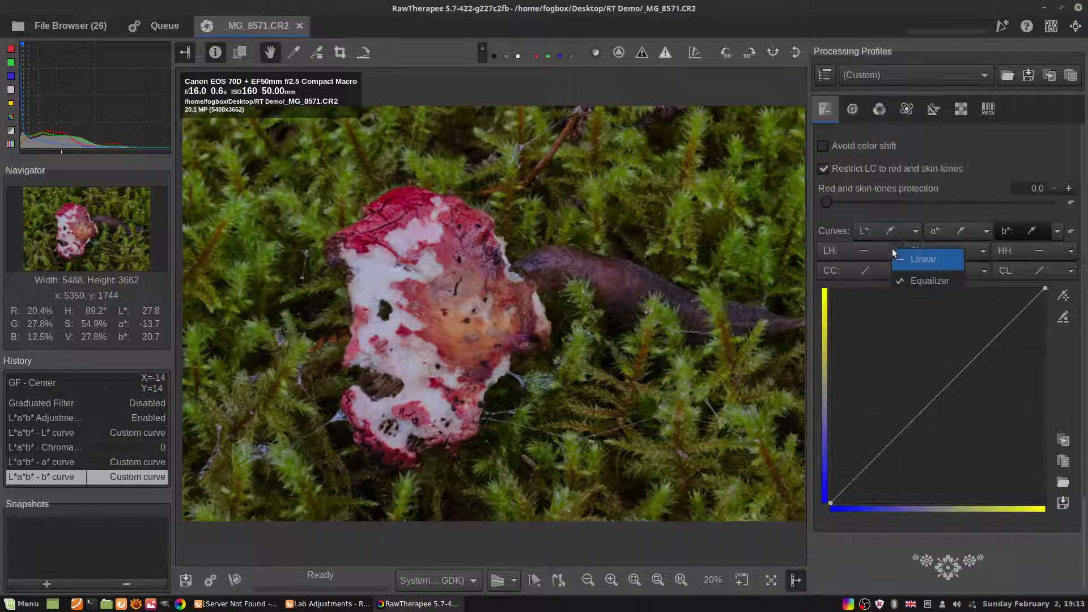
pyautogui.click(927, 282)
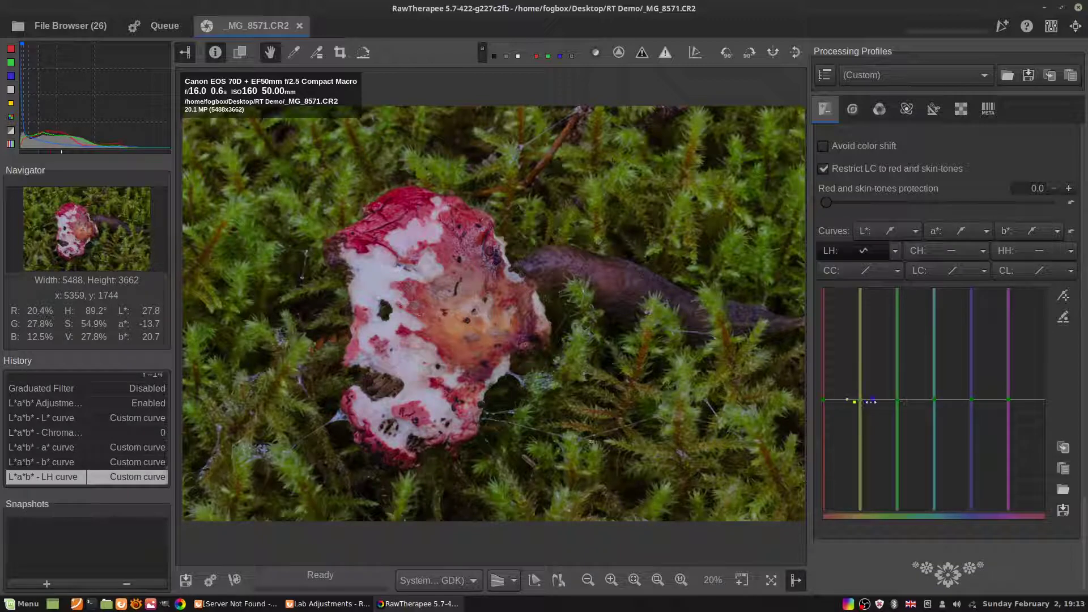
pyautogui.moveTo(897, 401)
pyautogui.mouseDown()
pyautogui.moveTo(895, 388)
pyautogui.moveTo(895, 403)
pyautogui.mouseUp()
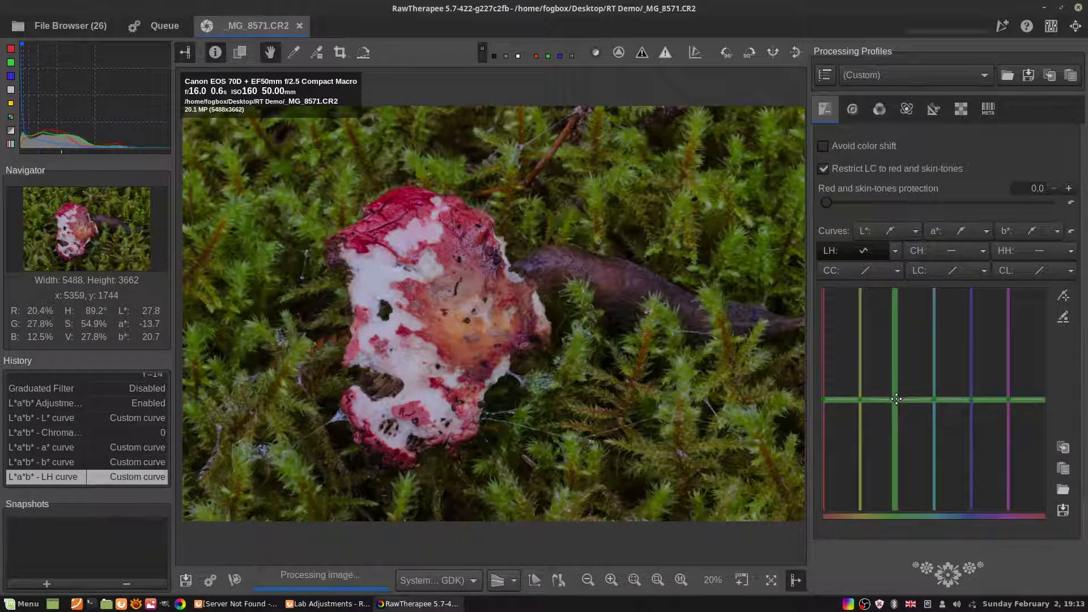
pyautogui.moveTo(823, 400)
pyautogui.mouseDown()
pyautogui.moveTo(824, 386)
pyautogui.moveTo(825, 406)
pyautogui.mouseUp()
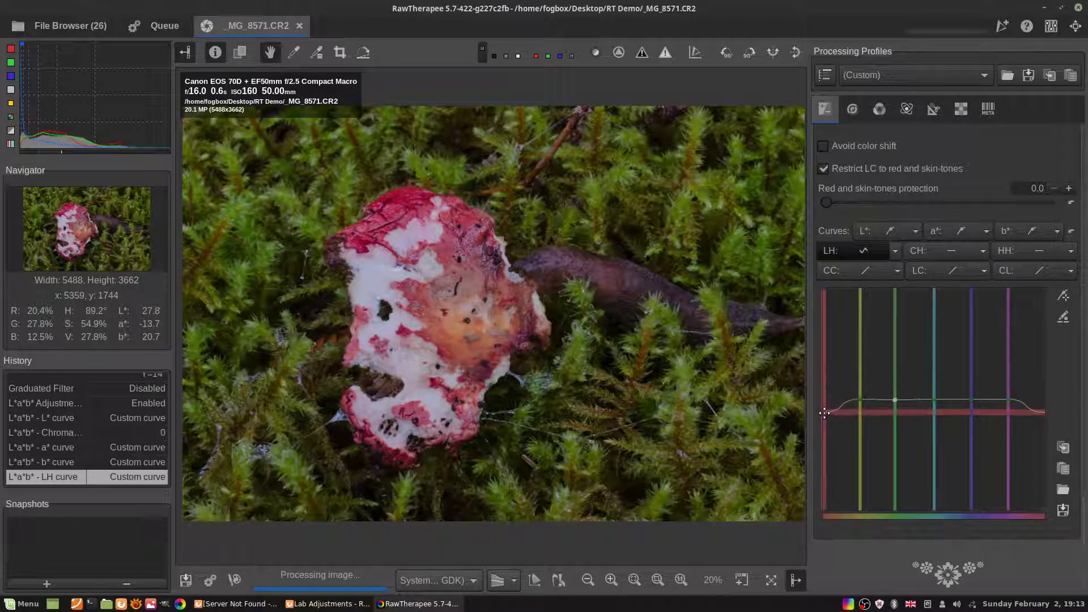
pyautogui.click(1070, 232)
# Step: Set the CH curve to the Equalizer type, try small adjustments of its red and green points, and reset it
pyautogui.click(982, 251)
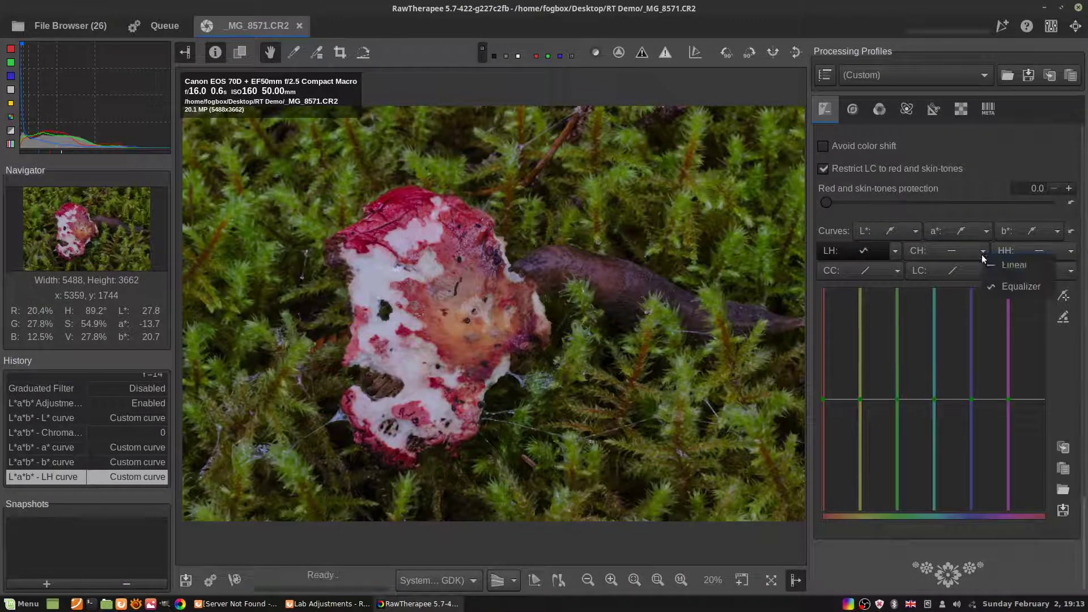
pyautogui.click(993, 282)
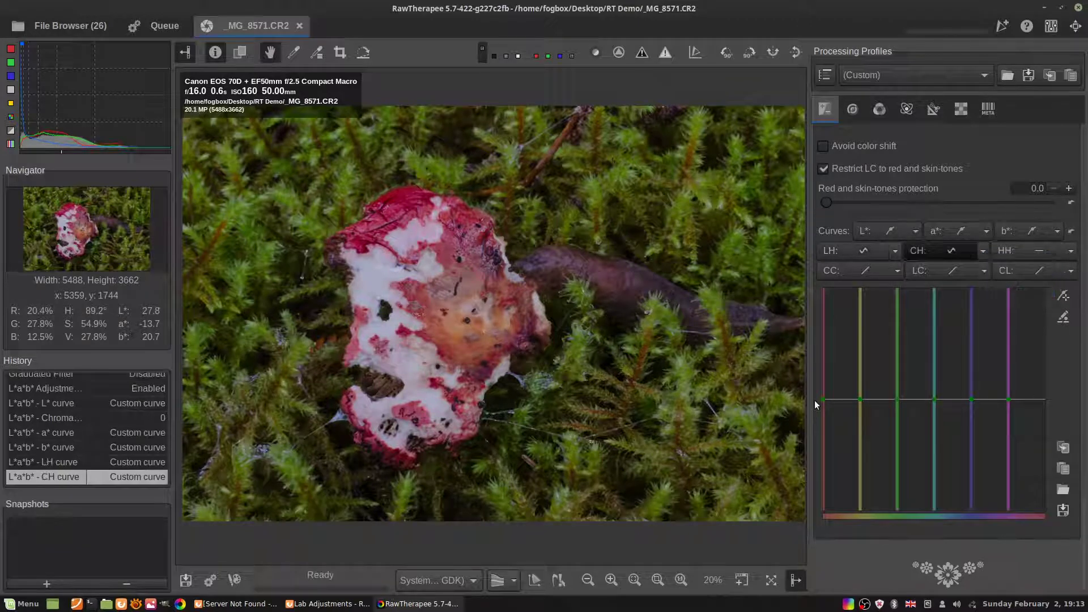
pyautogui.moveTo(828, 399)
pyautogui.mouseDown()
pyautogui.moveTo(824, 376)
pyautogui.moveTo(823, 407)
pyautogui.moveTo(825, 398)
pyautogui.mouseUp()
pyautogui.click(1071, 231)
pyautogui.moveTo(891, 399); pyautogui.dragTo(899, 395)
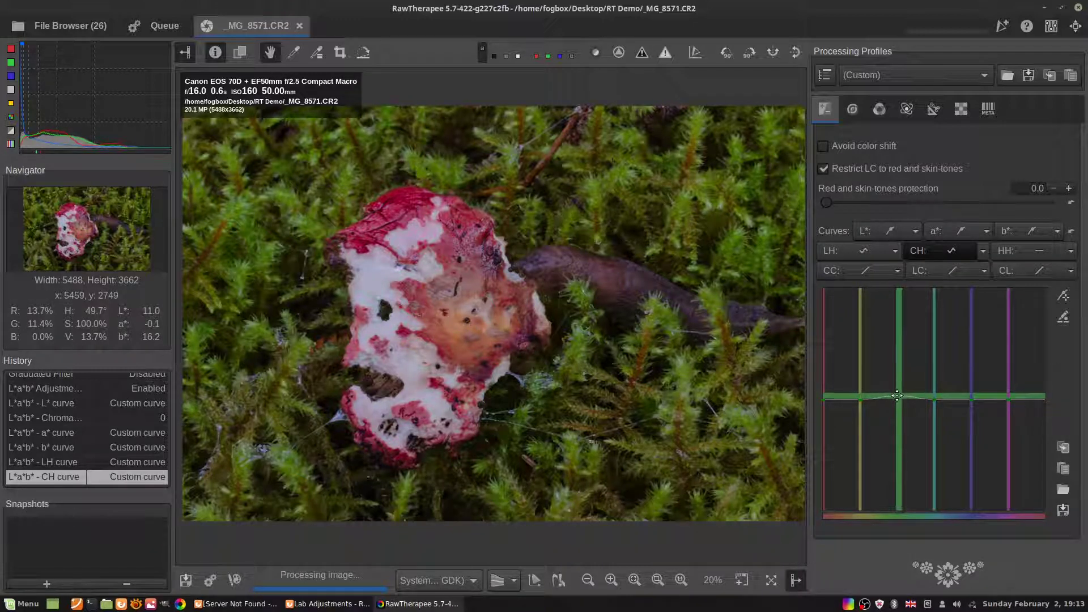
pyautogui.click(1071, 231)
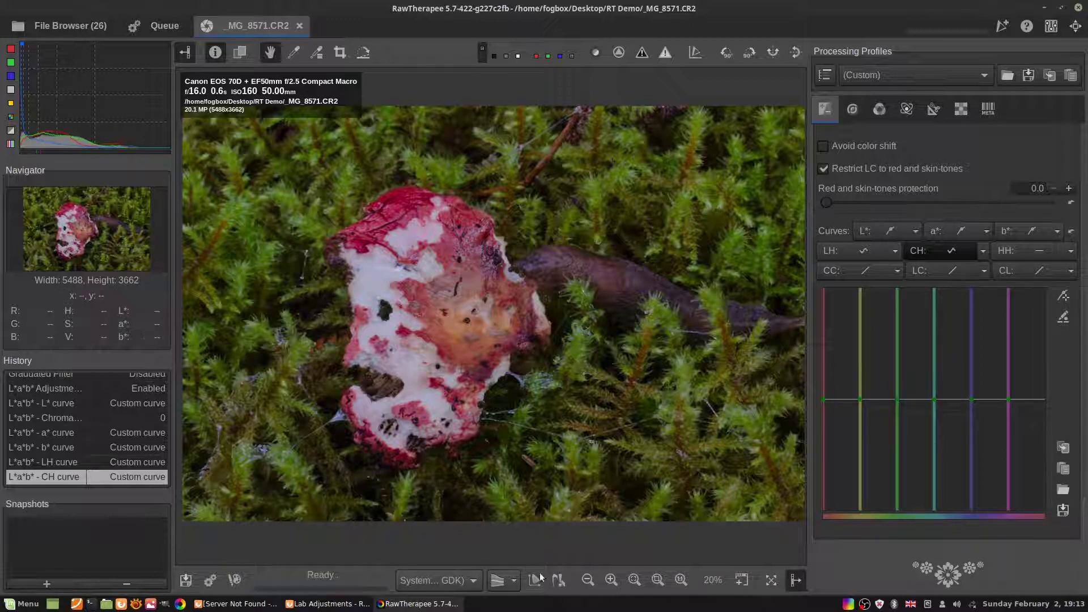
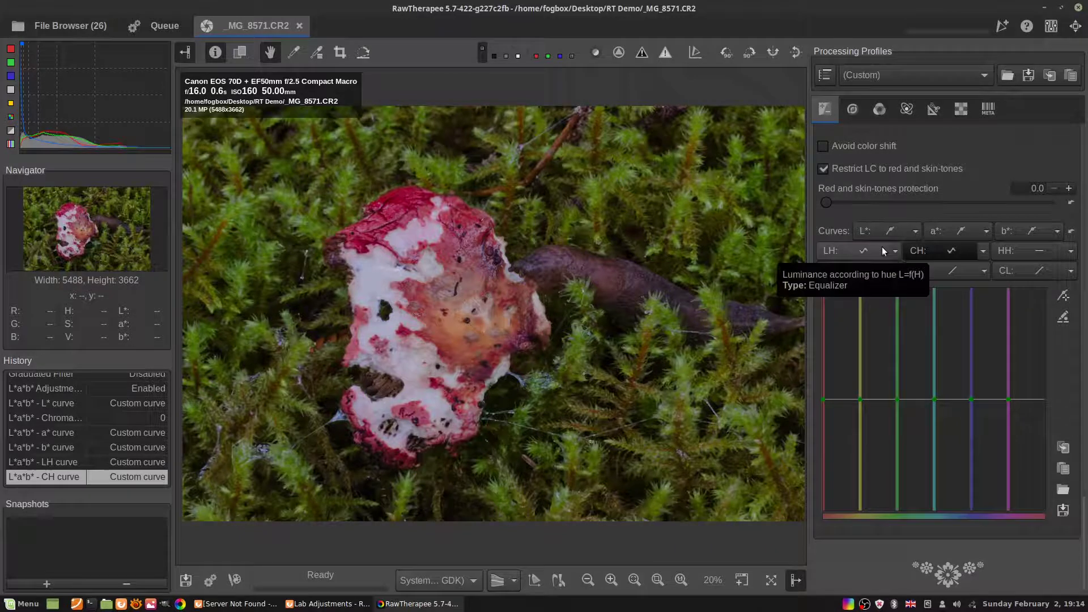
# Step: Try slightly lowered red points on the CH and LH equalizer curves, and reset the CH curve
pyautogui.moveTo(825, 402); pyautogui.dragTo(824, 403)
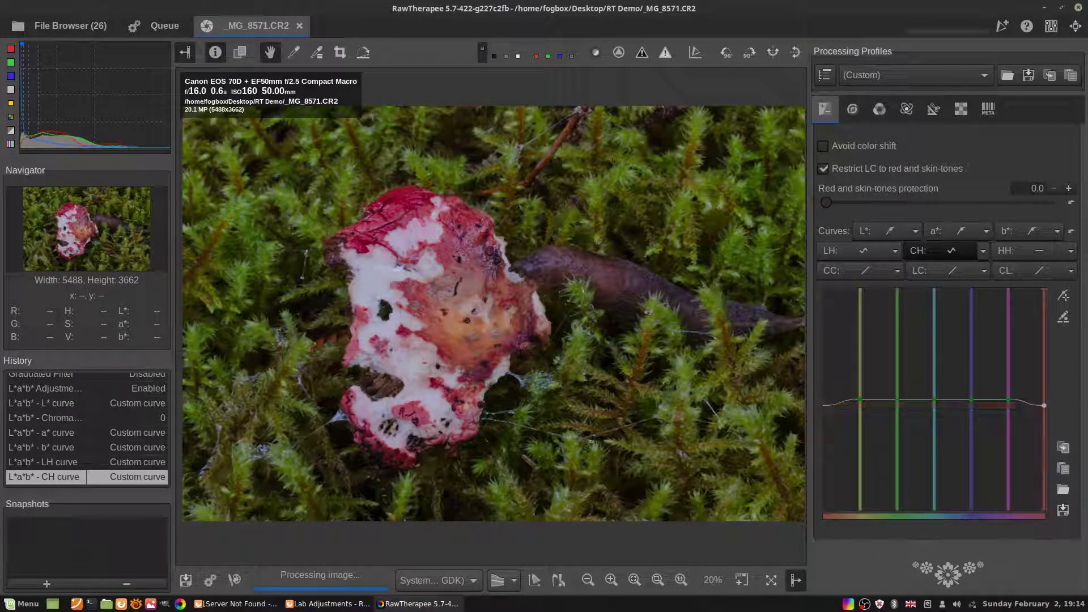
pyautogui.click(894, 252)
pyautogui.click(907, 287)
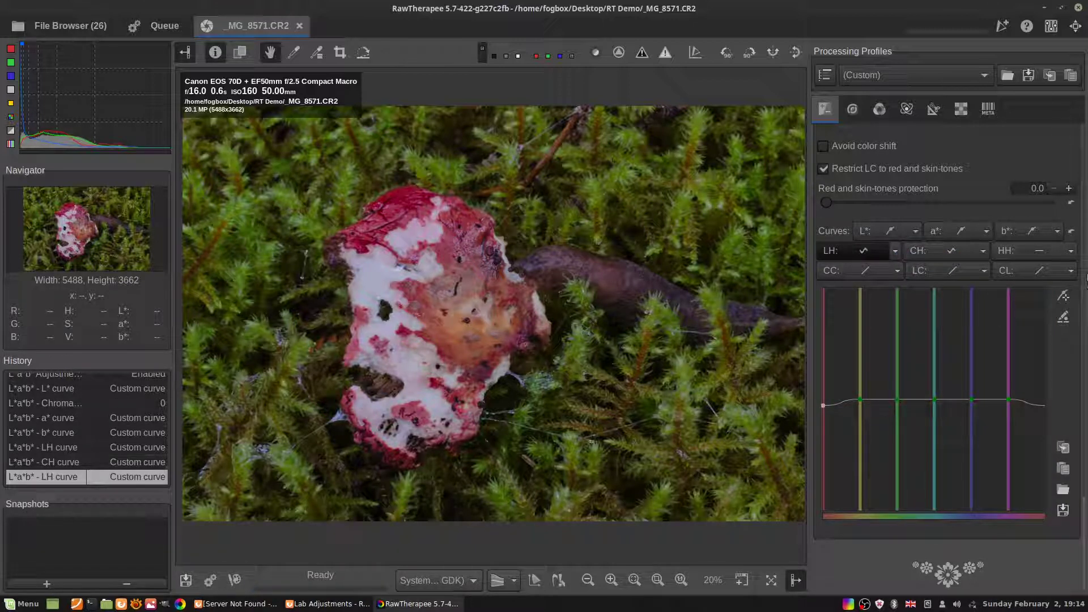
pyautogui.click(982, 252)
pyautogui.click(1014, 285)
pyautogui.click(1071, 231)
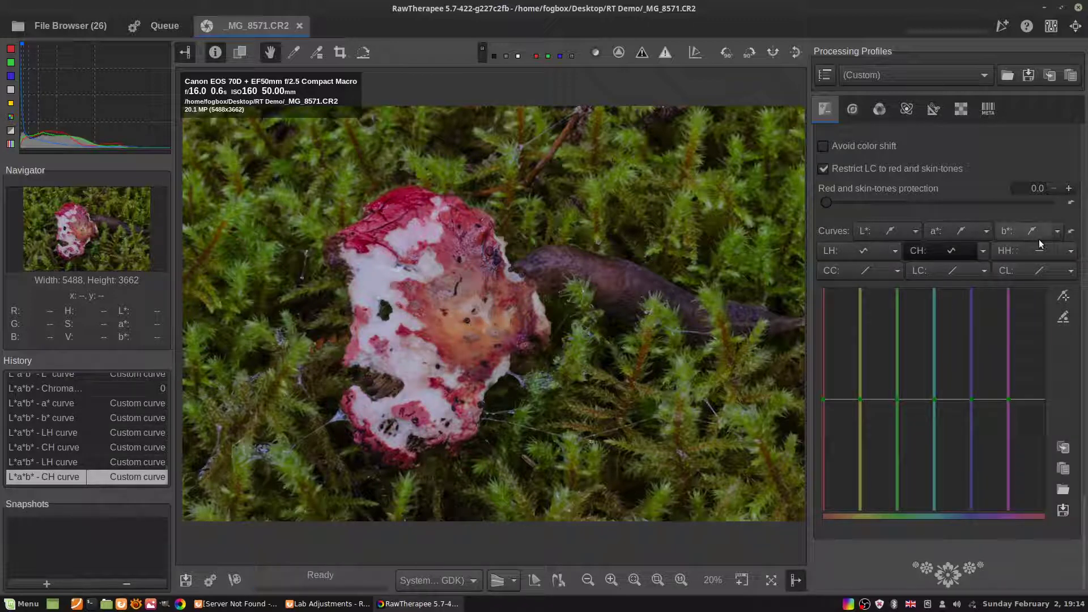
# Step: Set the HH curve to the Equalizer type and try moving its red point
pyautogui.click(1071, 251)
pyautogui.click(1038, 285)
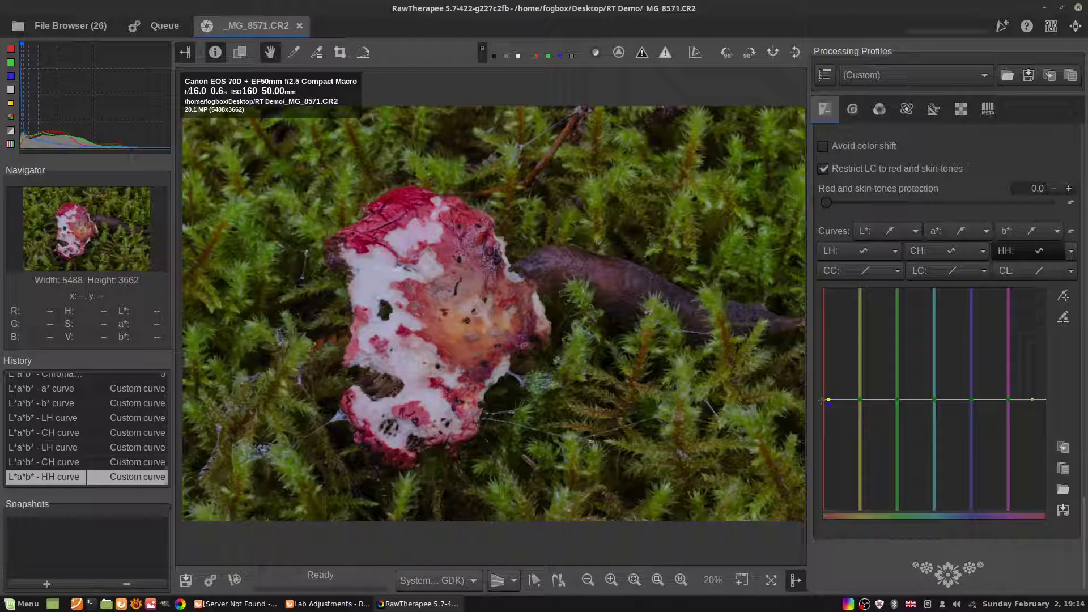
pyautogui.moveTo(824, 401)
pyautogui.mouseDown()
pyautogui.moveTo(823, 387)
pyautogui.moveTo(820, 430)
pyautogui.moveTo(823, 370)
pyautogui.moveTo(820, 400)
pyautogui.mouseUp()
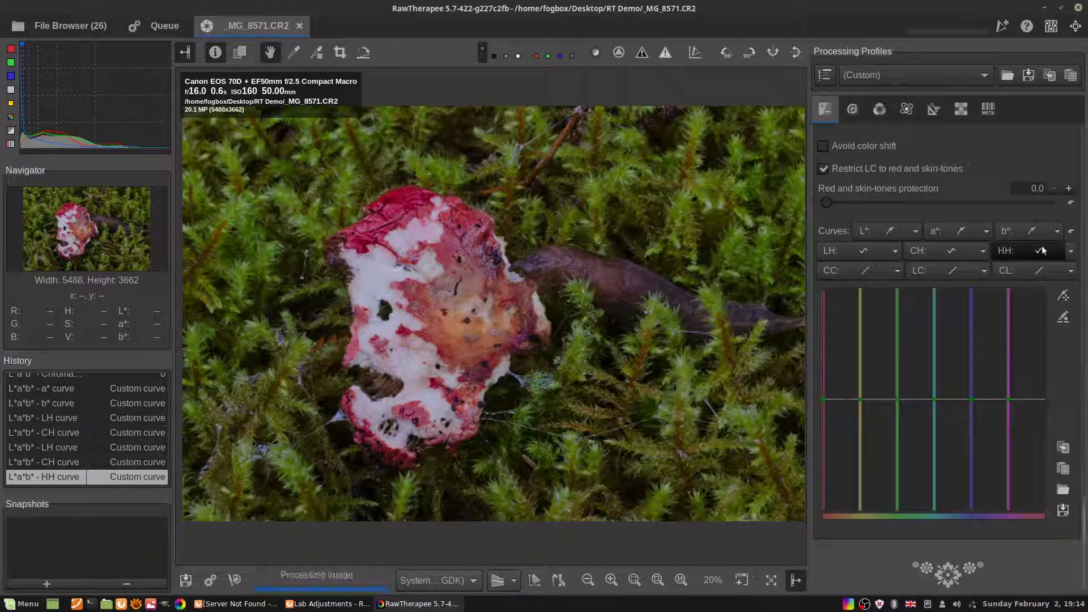
# Step: Set the CC curve to Standard, try raising its midtones above a low anchor point, and bring the middle point back to the diagonal
pyautogui.click(895, 270)
pyautogui.click(906, 297)
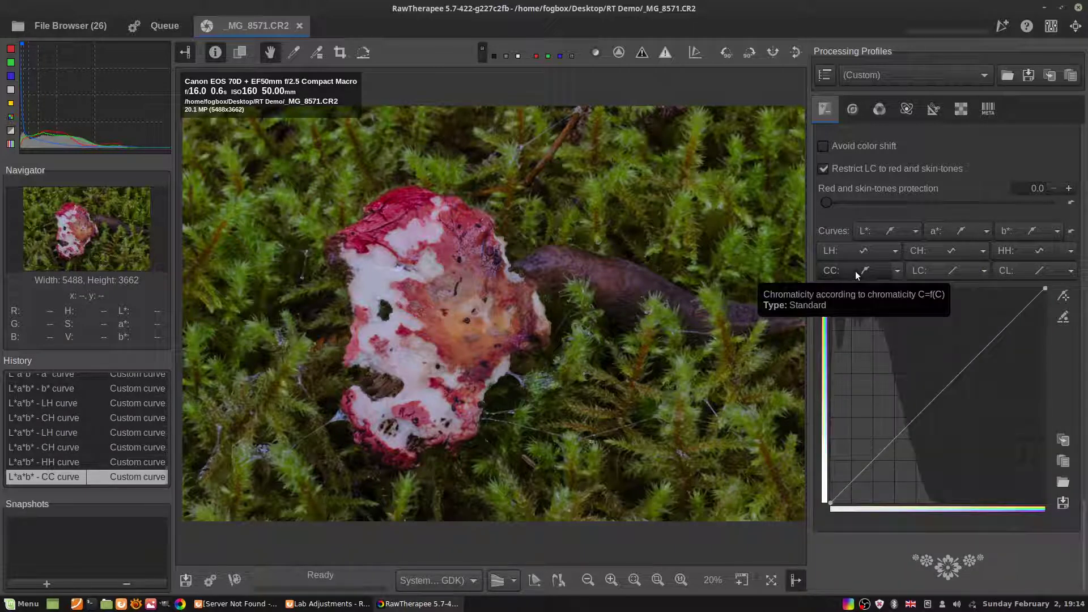
pyautogui.moveTo(906, 426); pyautogui.dragTo(913, 396)
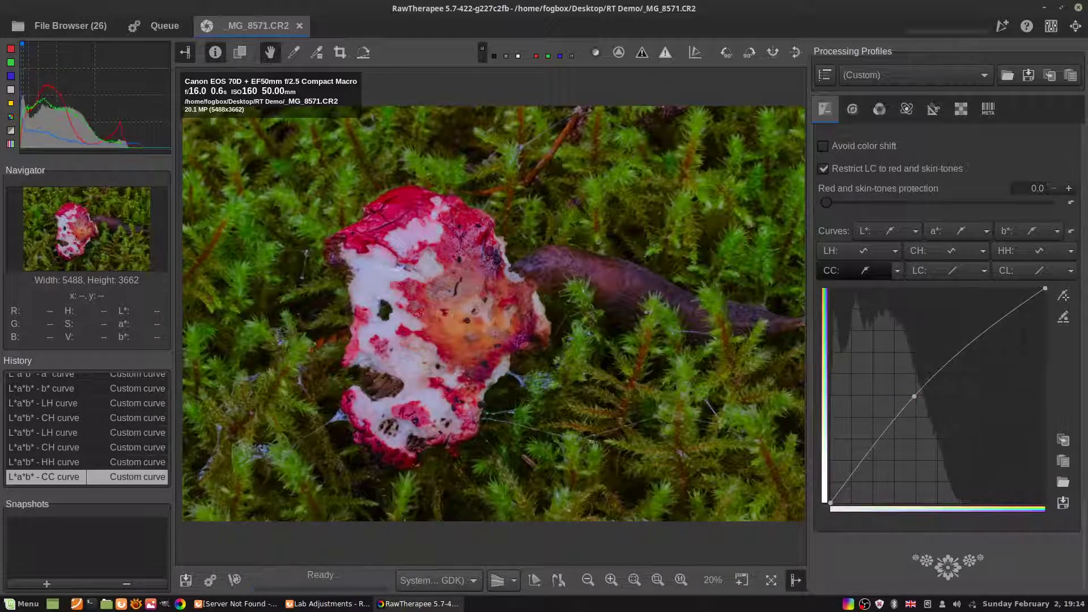
pyautogui.moveTo(847, 482); pyautogui.dragTo(860, 475)
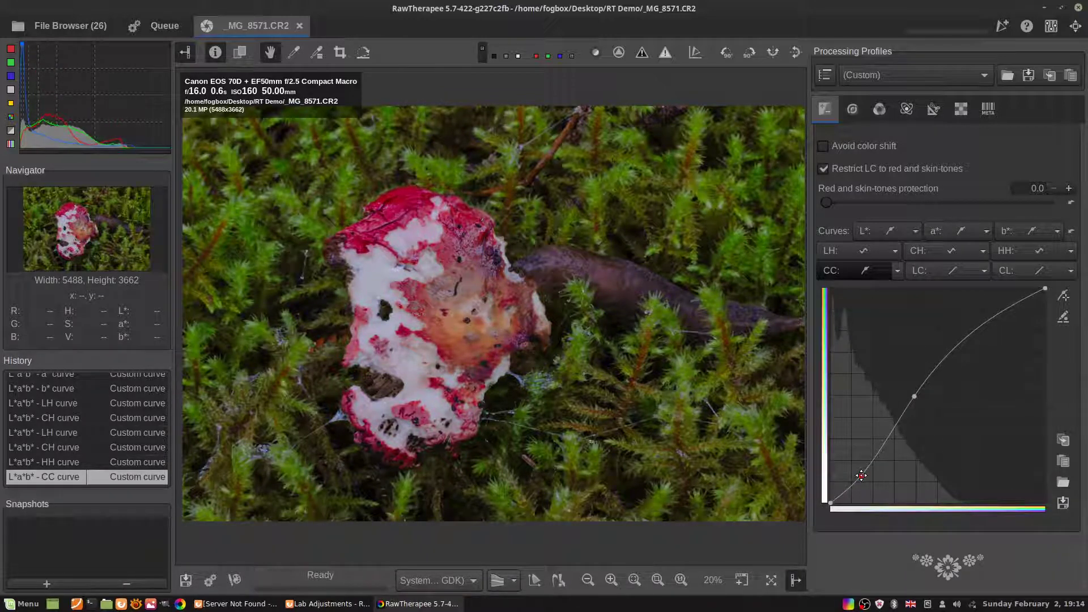
pyautogui.moveTo(913, 396); pyautogui.dragTo(912, 423)
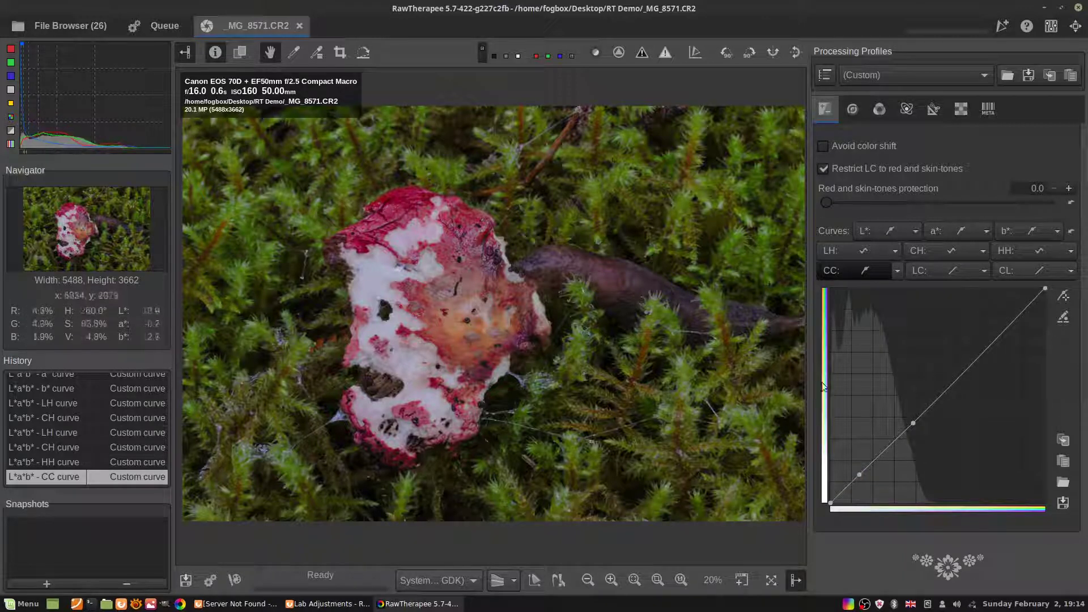
# Step: Try pulling the CC curve's middle and lower points well below the diagonal to mute the colors, and reset the curve
pyautogui.moveTo(914, 424); pyautogui.dragTo(915, 431)
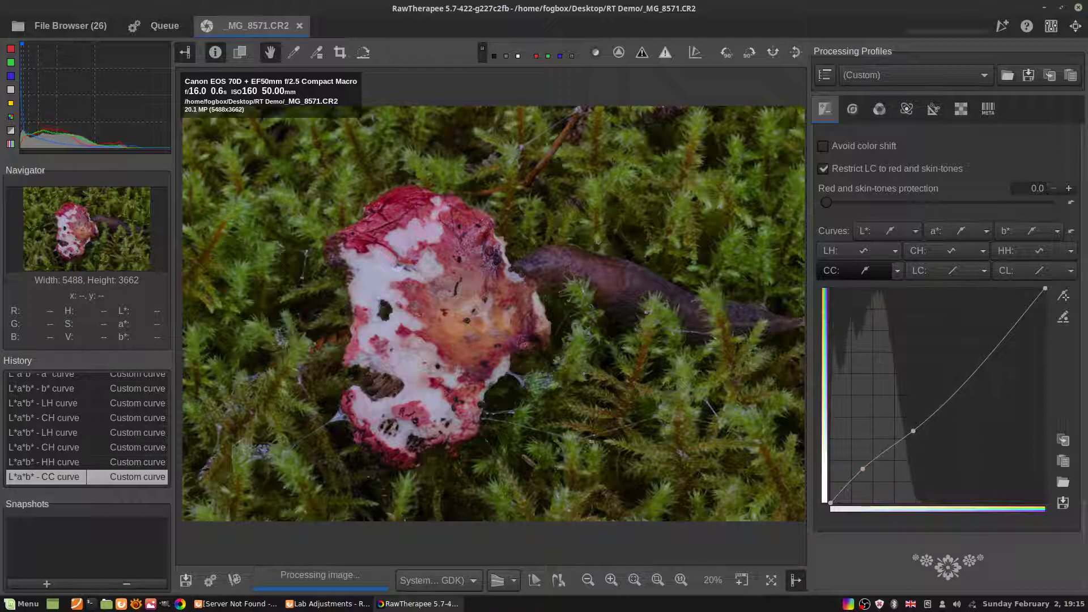
pyautogui.moveTo(909, 430); pyautogui.dragTo(913, 431)
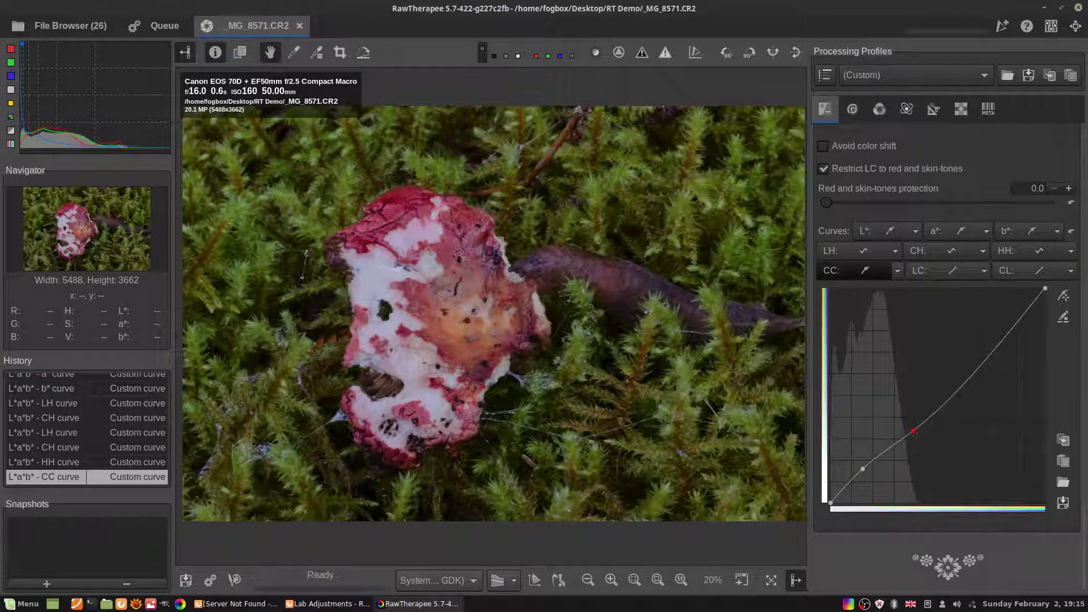
pyautogui.moveTo(863, 471); pyautogui.dragTo(888, 487)
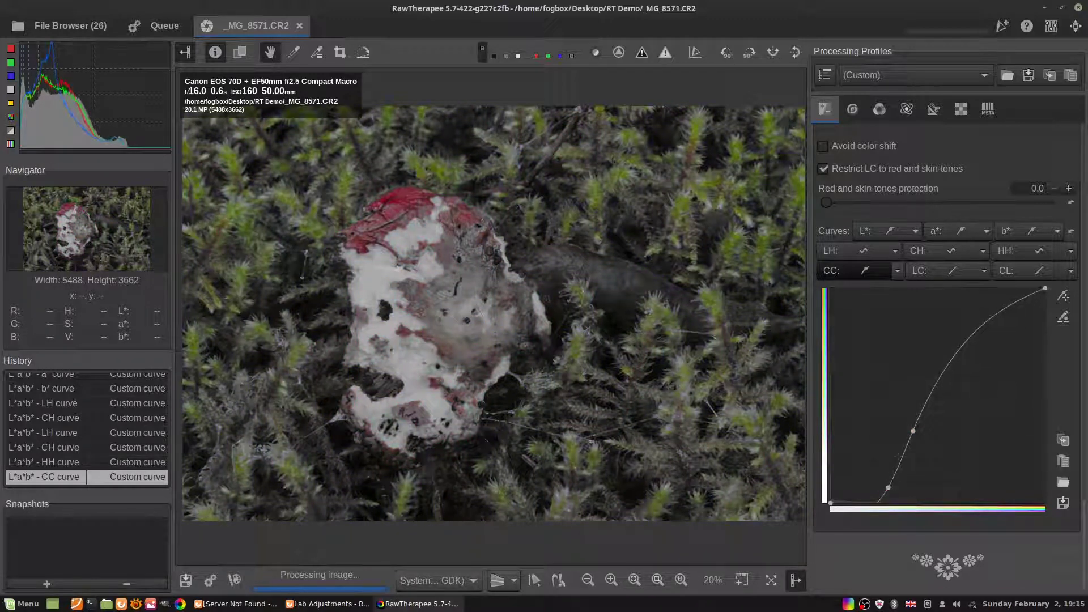
pyautogui.moveTo(913, 431); pyautogui.dragTo(940, 439)
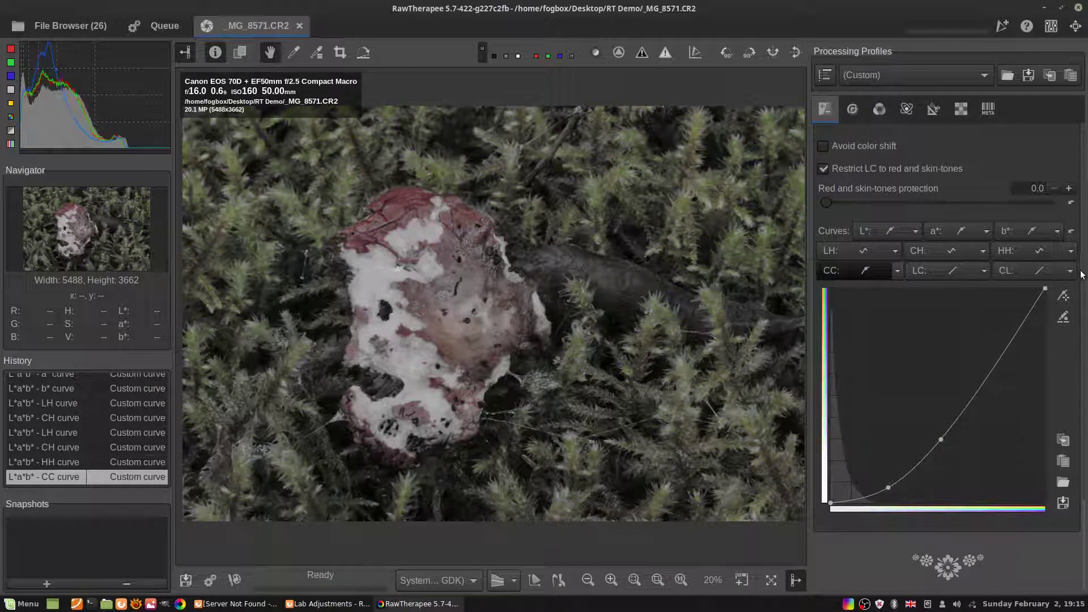
pyautogui.click(1071, 232)
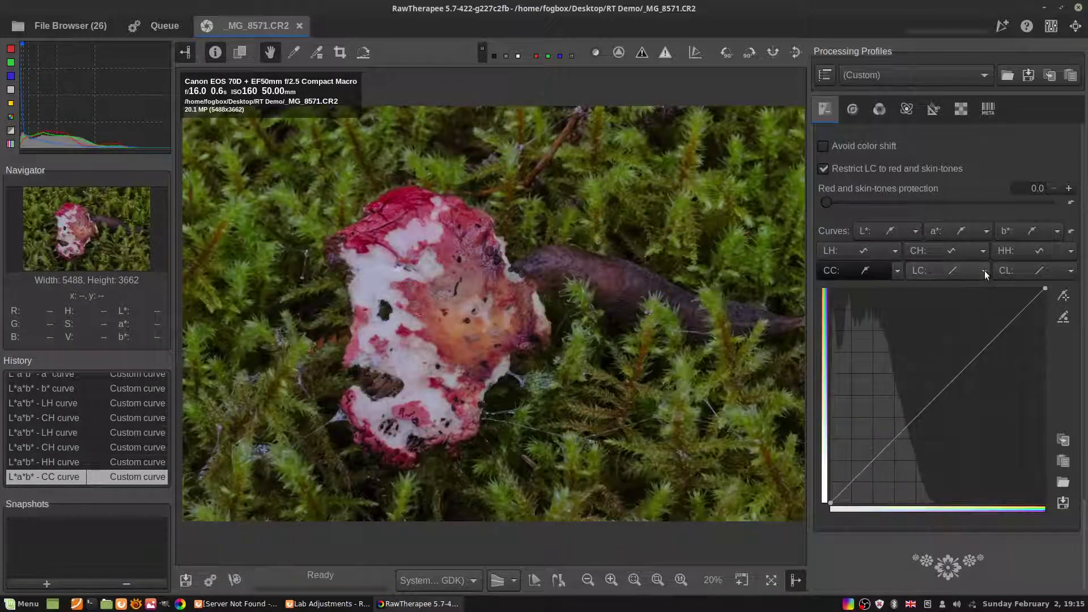
# Step: Set the LC curve to the Standard type, try moving its middle point, and reset the curve
pyautogui.click(981, 272)
pyautogui.click(997, 306)
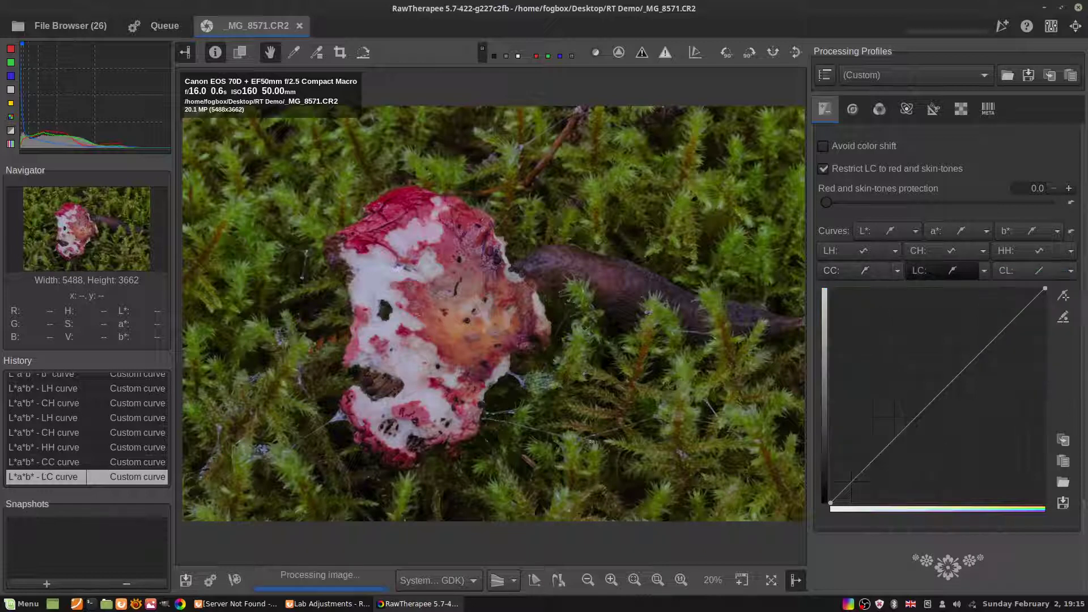
pyautogui.moveTo(922, 410); pyautogui.dragTo(943, 391)
pyautogui.click(1071, 231)
# Step: Set the CL curve to Standard, try raising its upper part and lowering its lower part, and reset the curve
pyautogui.click(1072, 273)
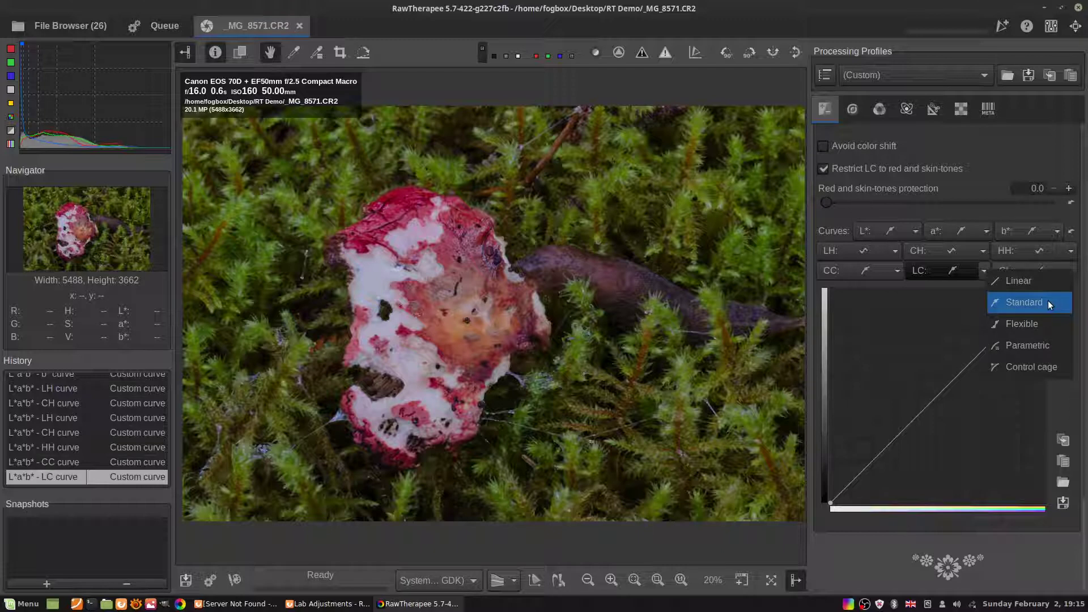
pyautogui.click(1048, 301)
pyautogui.moveTo(957, 379); pyautogui.dragTo(962, 358)
pyautogui.moveTo(857, 471); pyautogui.dragTo(864, 476)
pyautogui.click(1071, 231)
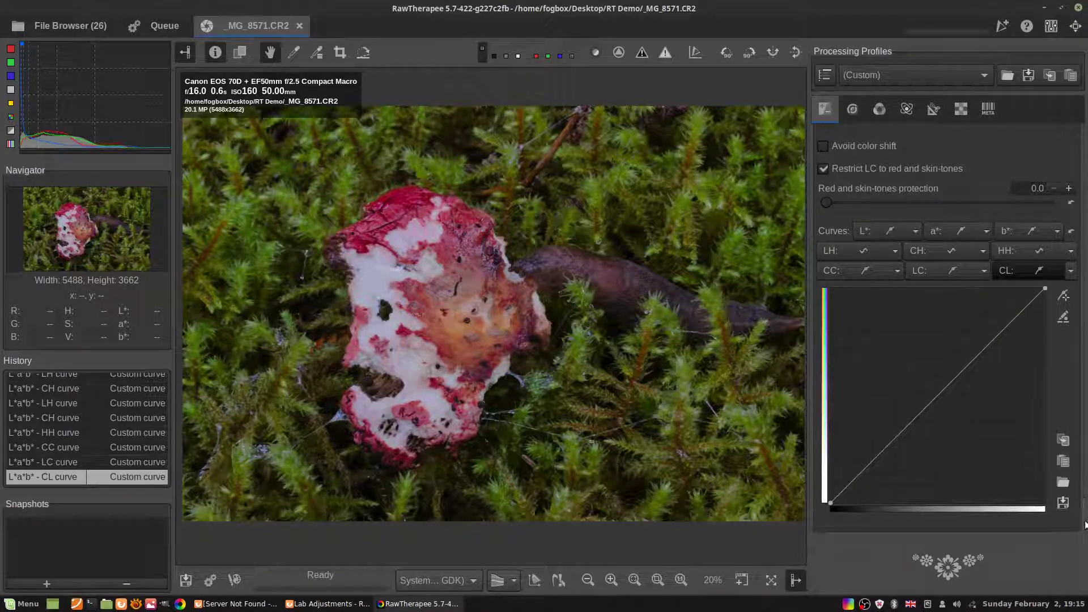
# Step: Open _MG_8566.CR2 from the File Browser and copy Tone curve 1 from _MG_8571.CR2 to the clipboard
pyautogui.scroll(1, 1082, 528)
pyautogui.moveTo(1082, 496); pyautogui.dragTo(1086, 530)
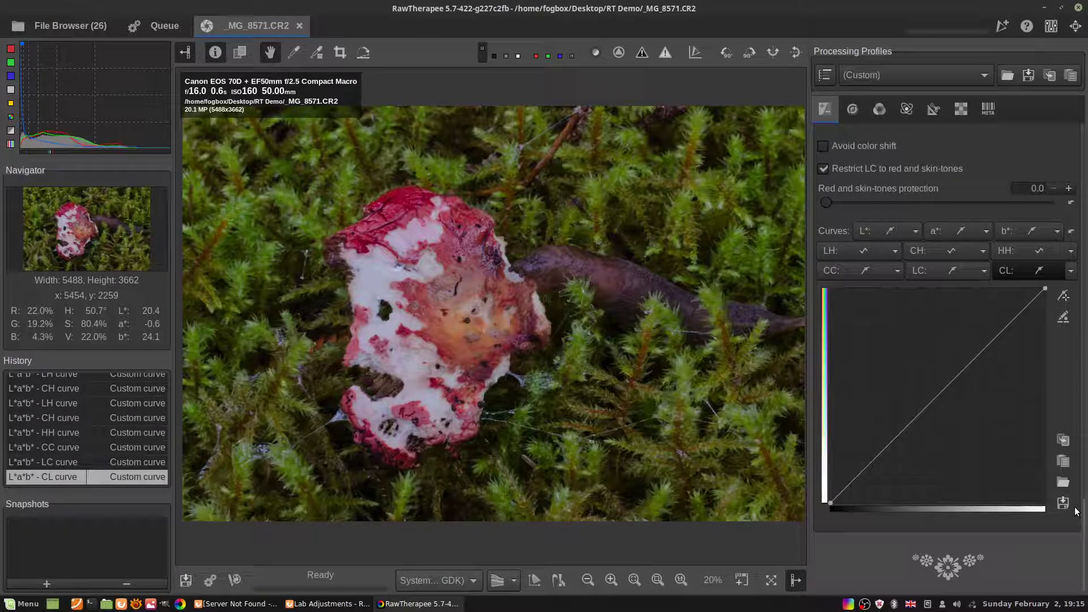
pyautogui.moveTo(1082, 510); pyautogui.dragTo(1082, 212)
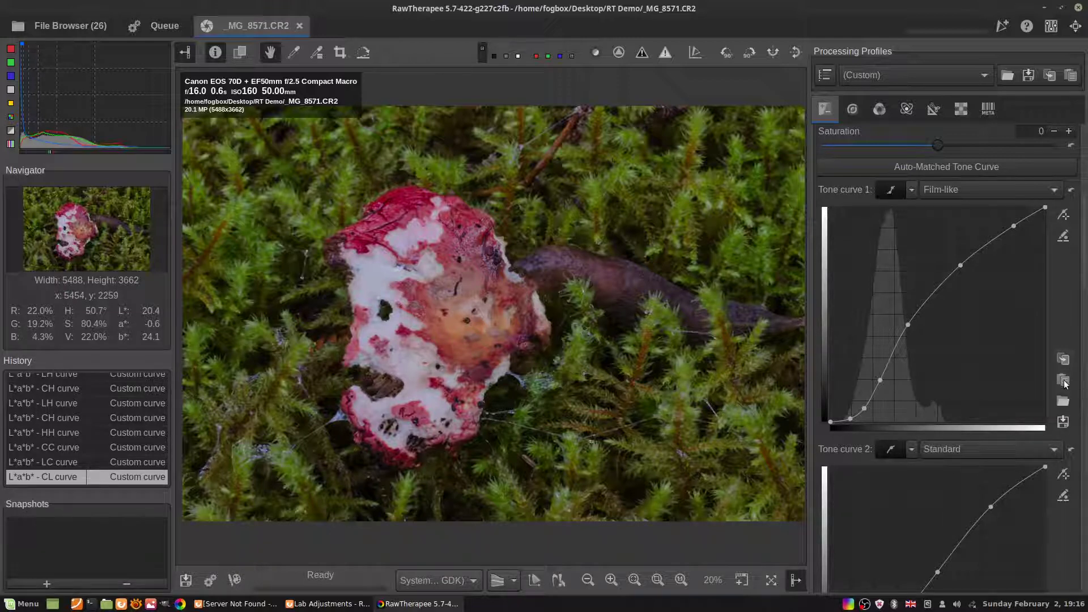
pyautogui.click(31, 26)
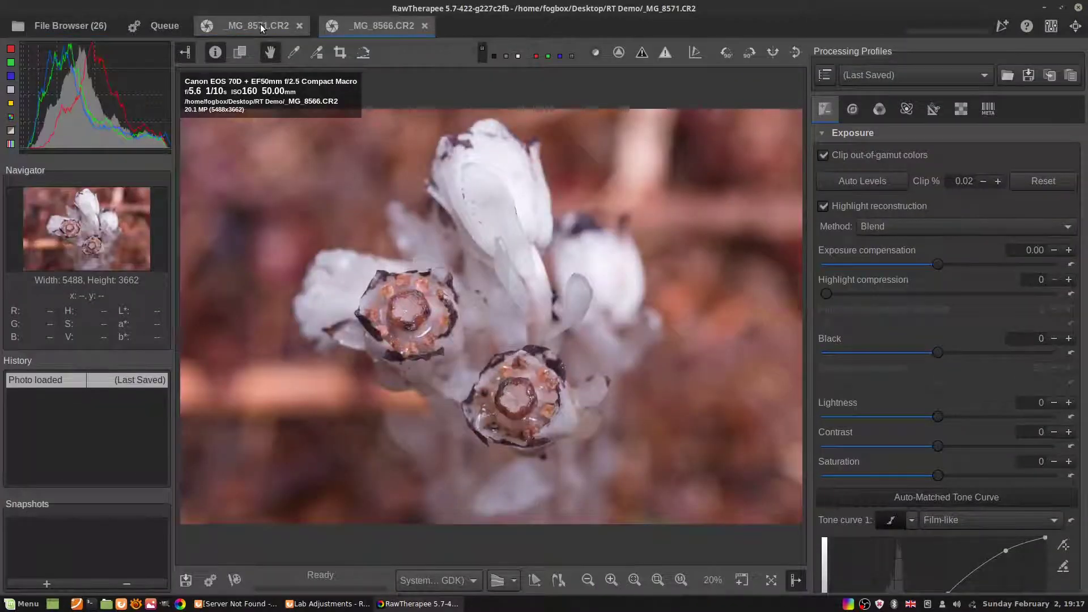
pyautogui.click(260, 24)
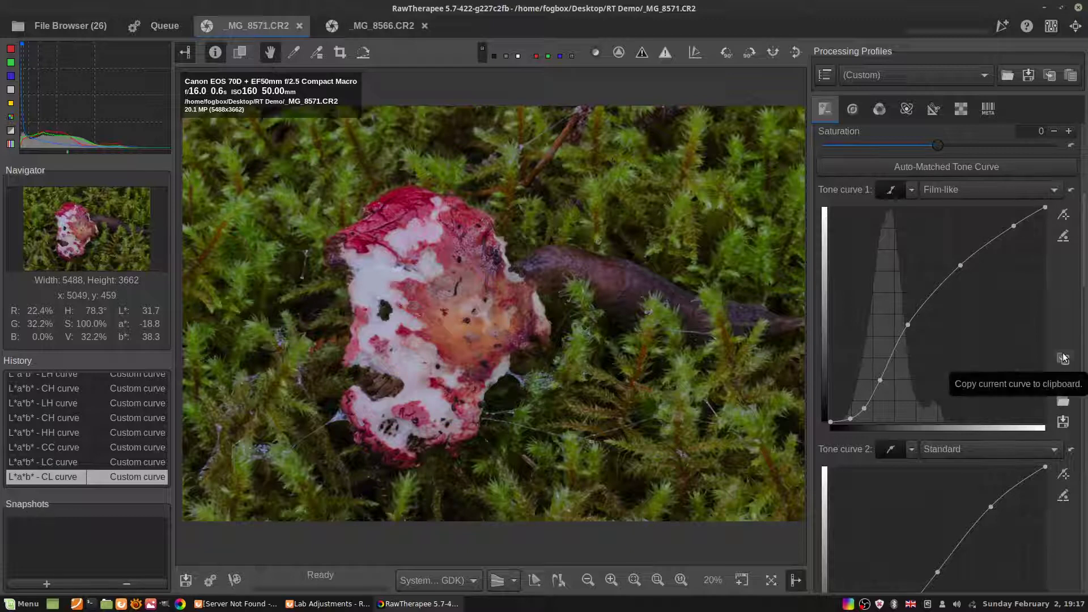
# Step: Paste the copied curve into Tone curve 1 of _MG_8566.CR2, and revert that photo to its Photo loaded history state
pyautogui.click(387, 25)
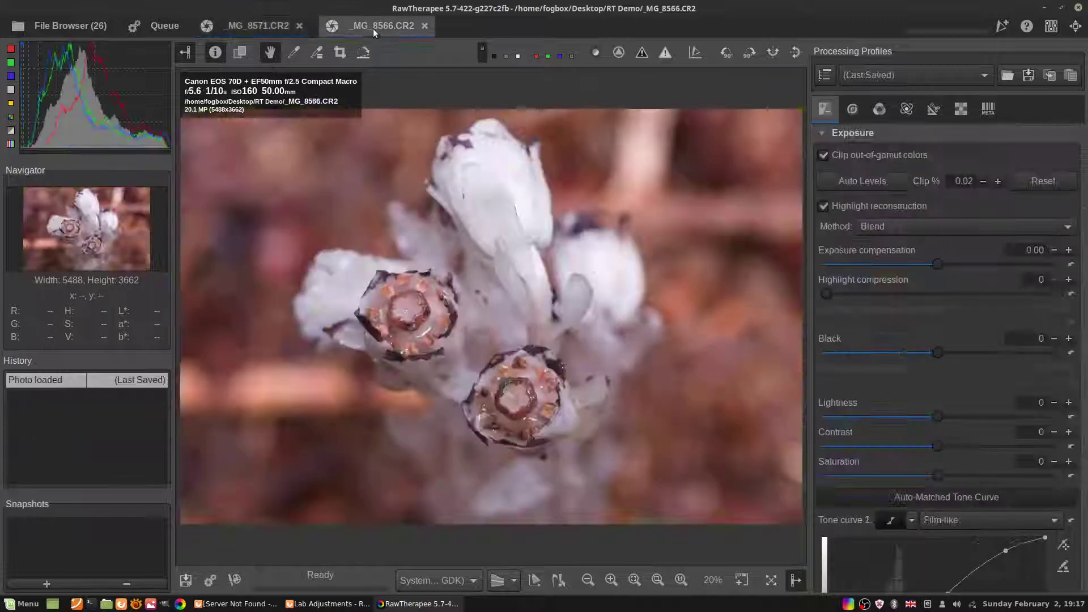
pyautogui.scroll(-5, 1034, 484)
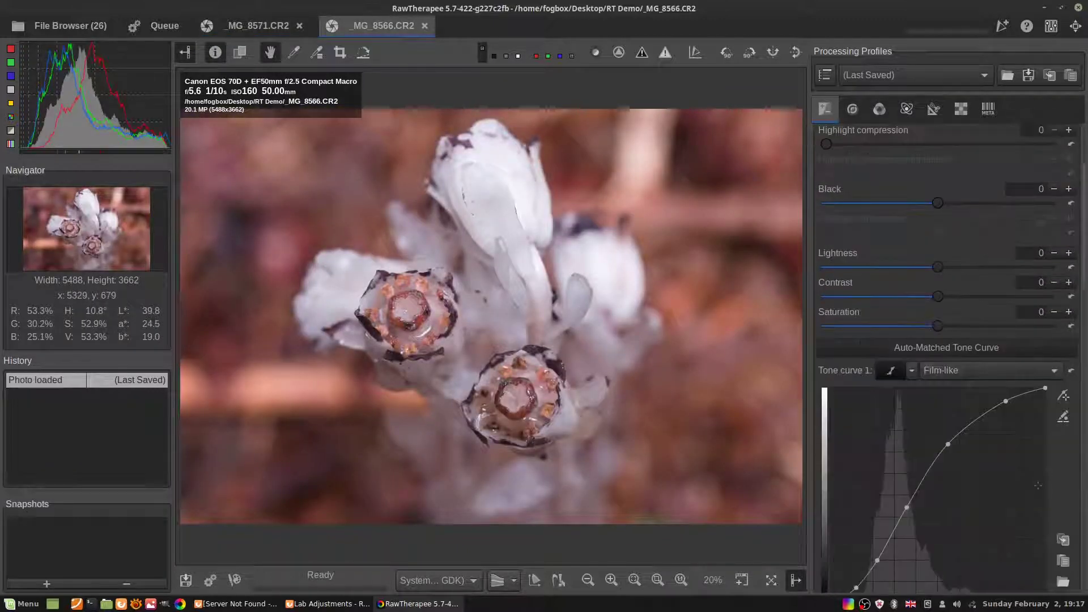
pyautogui.click(1063, 463)
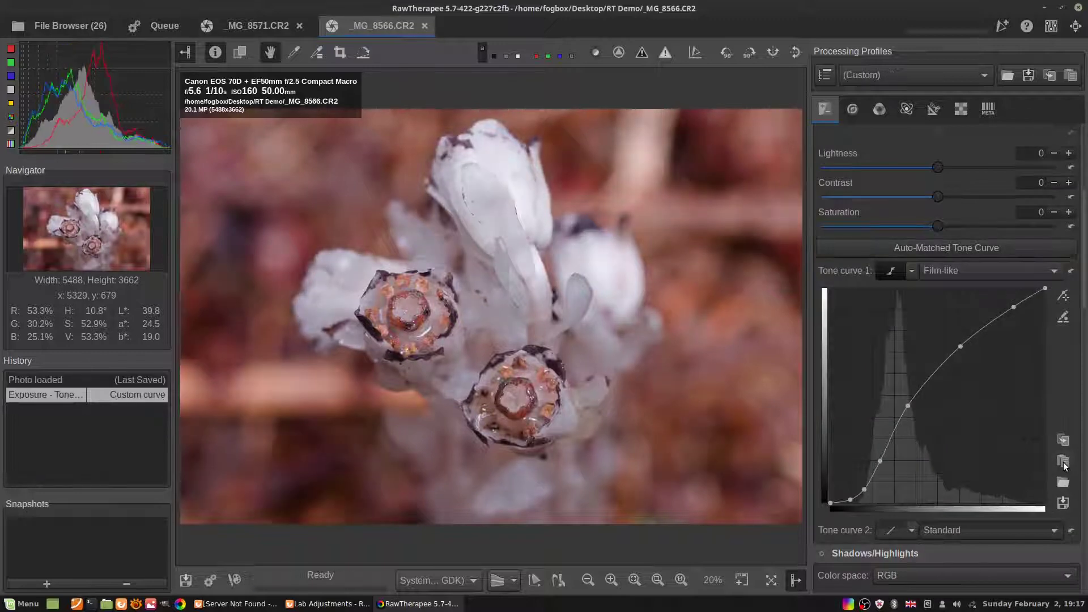
pyautogui.click(33, 383)
# Step: Return to _MG_8571.CR2 and look over its L*a*b* curves and the main Exposure settings
pyautogui.click(271, 22)
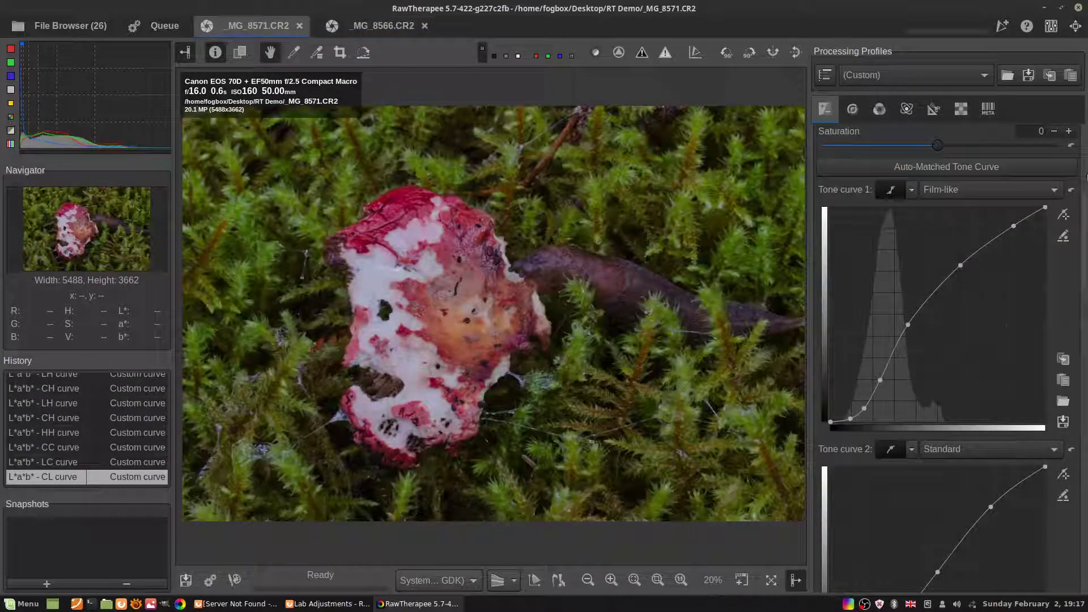
pyautogui.moveTo(1081, 224); pyautogui.dragTo(1083, 530)
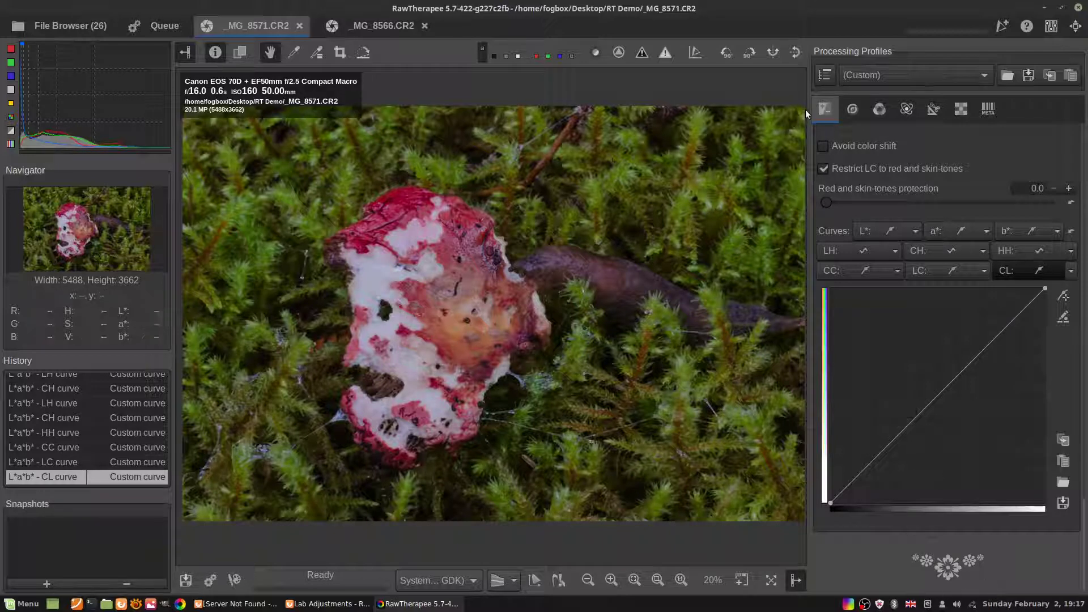
pyautogui.scroll(3, 1083, 511)
pyautogui.moveTo(1084, 511); pyautogui.dragTo(1059, 161)
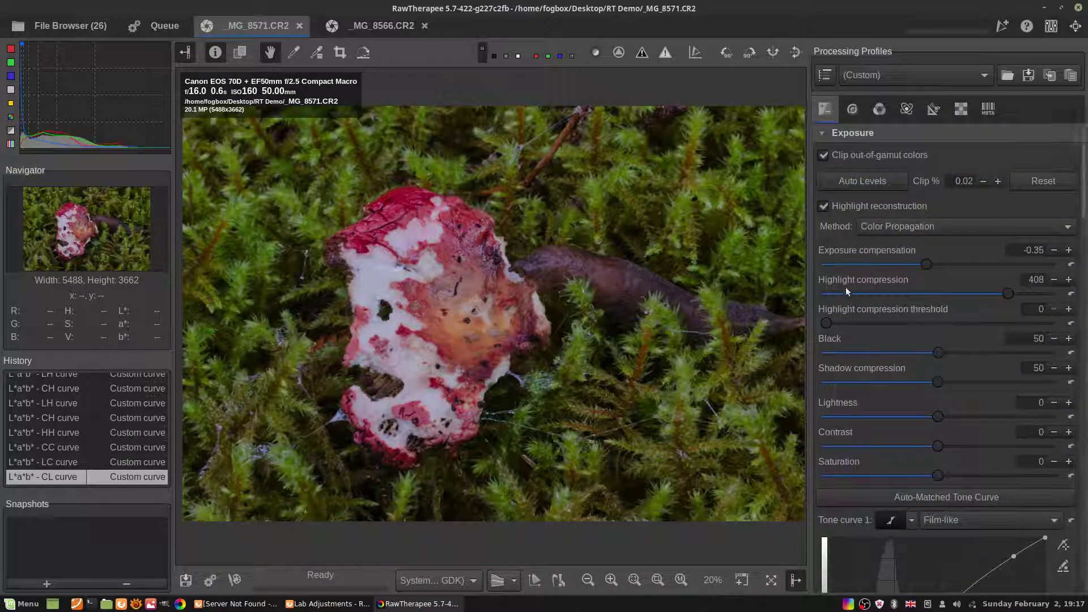